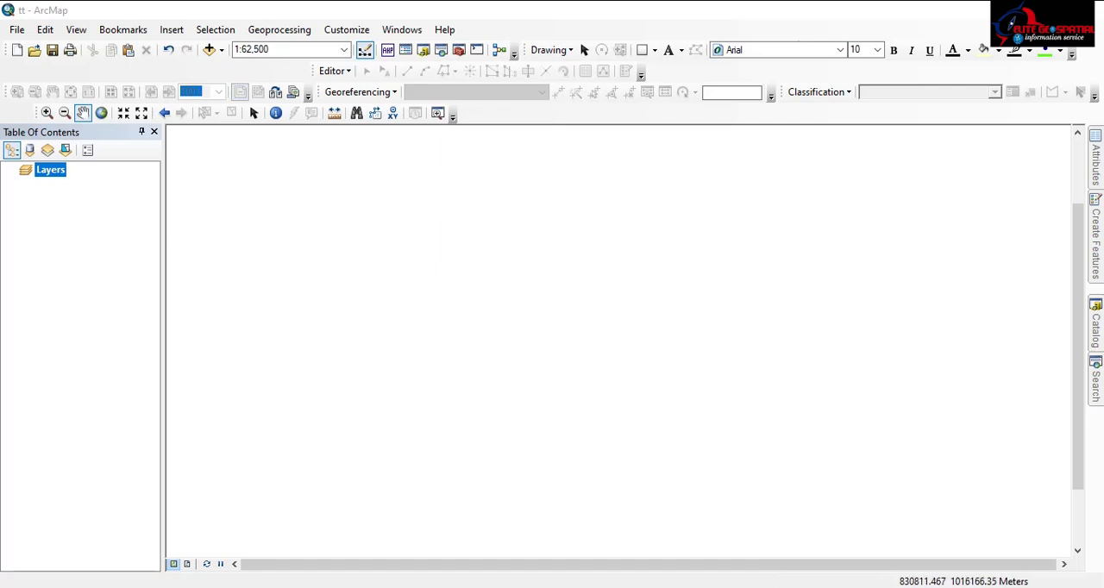
Open the Catalog and expand the C:\wrk folder connection to list its contents
{"action": "left_click", "coordinate": [1095, 326]}
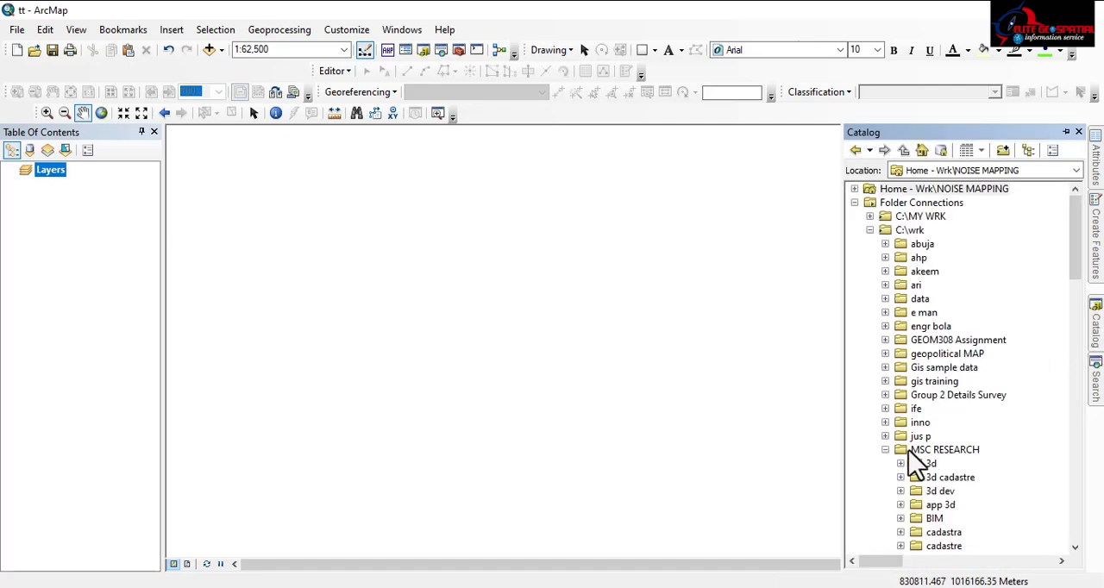
{"action": "left_click", "coordinate": [869, 230]}
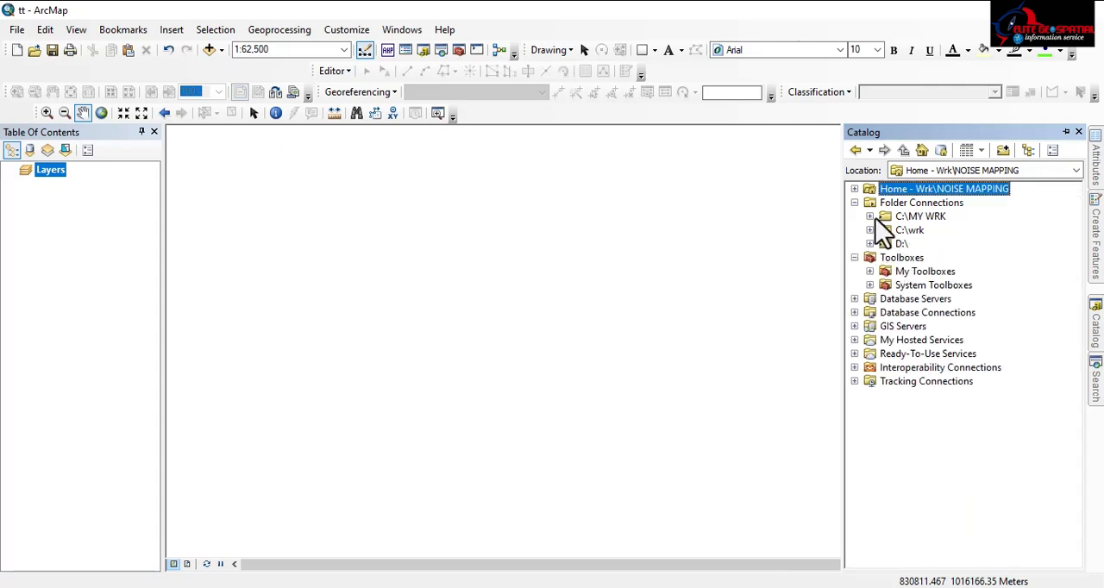
{"action": "left_click", "coordinate": [870, 217]}
{"action": "left_click", "coordinate": [870, 216]}
{"action": "left_click", "coordinate": [870, 216]}
{"action": "left_click", "coordinate": [870, 216]}
{"action": "left_click", "coordinate": [870, 230]}
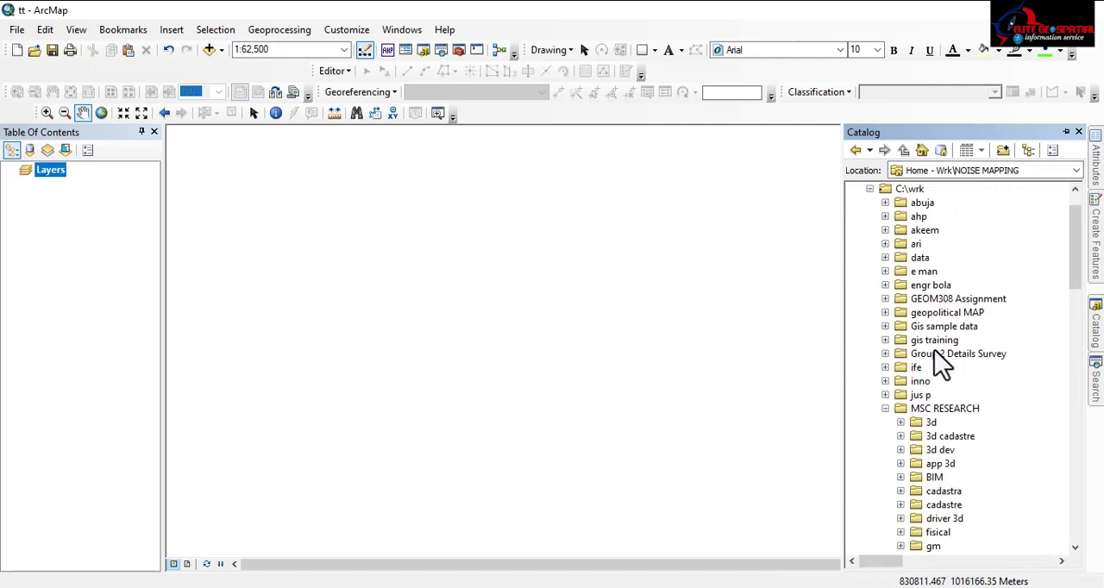
Collapse the MSC RESEARCH folder and expand the presid folder within C:\wrk
{"action": "scroll", "coordinate": [904, 341], "scroll_direction": "down", "scroll_amount": 4}
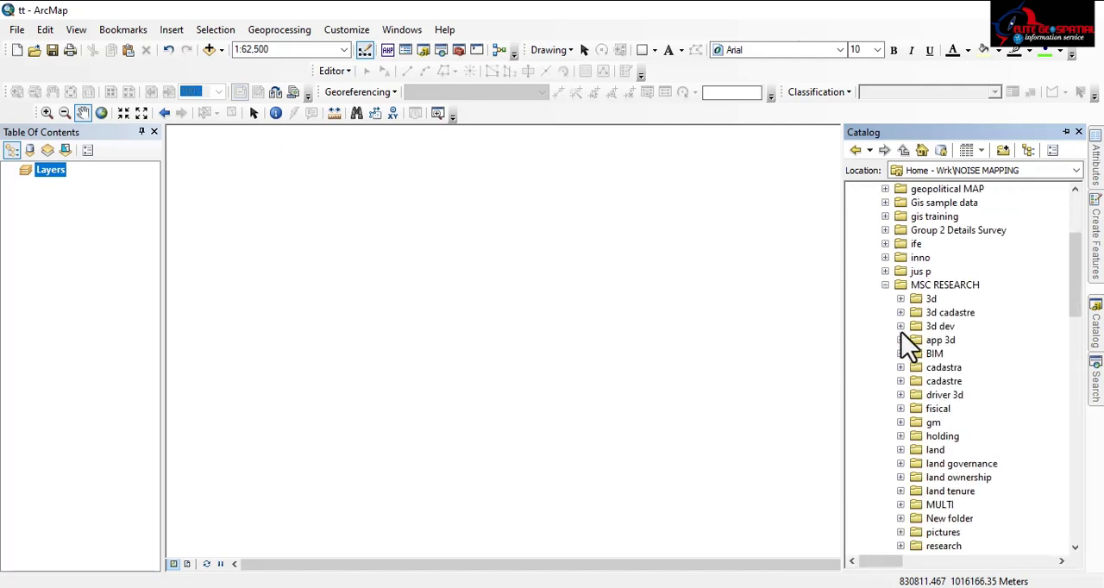
{"action": "scroll", "coordinate": [902, 406], "scroll_direction": "down", "scroll_amount": 3}
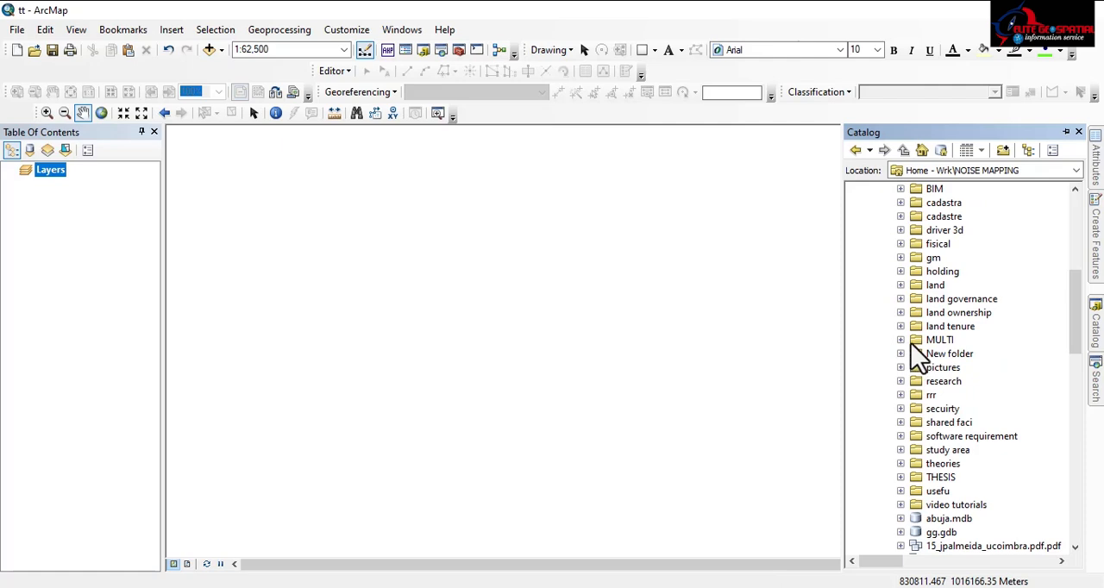
{"action": "scroll", "coordinate": [910, 336], "scroll_direction": "up", "scroll_amount": 2}
{"action": "left_click", "coordinate": [884, 203]}
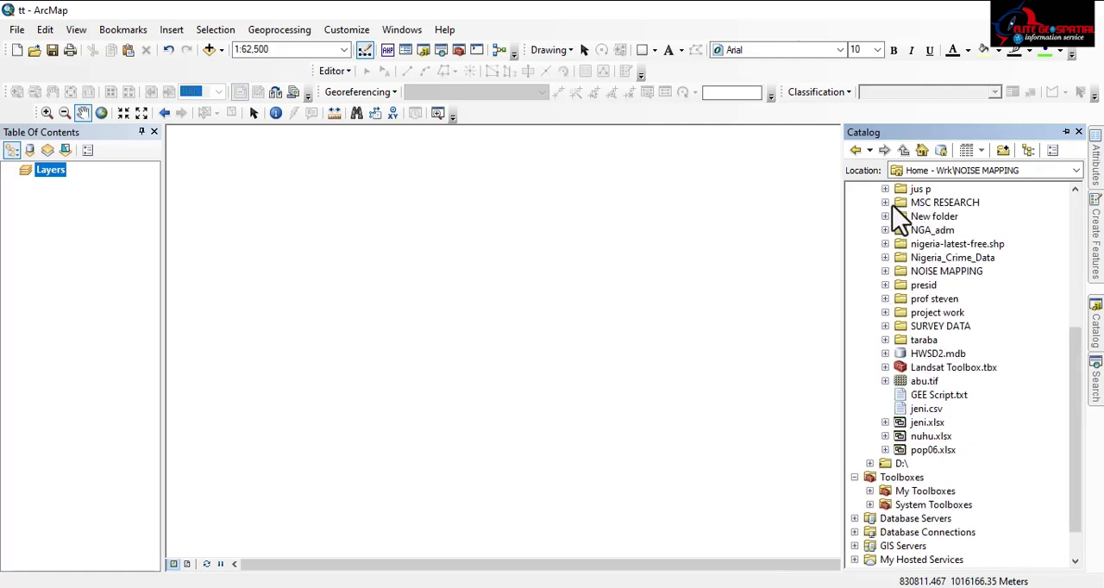
{"action": "left_click", "coordinate": [886, 285]}
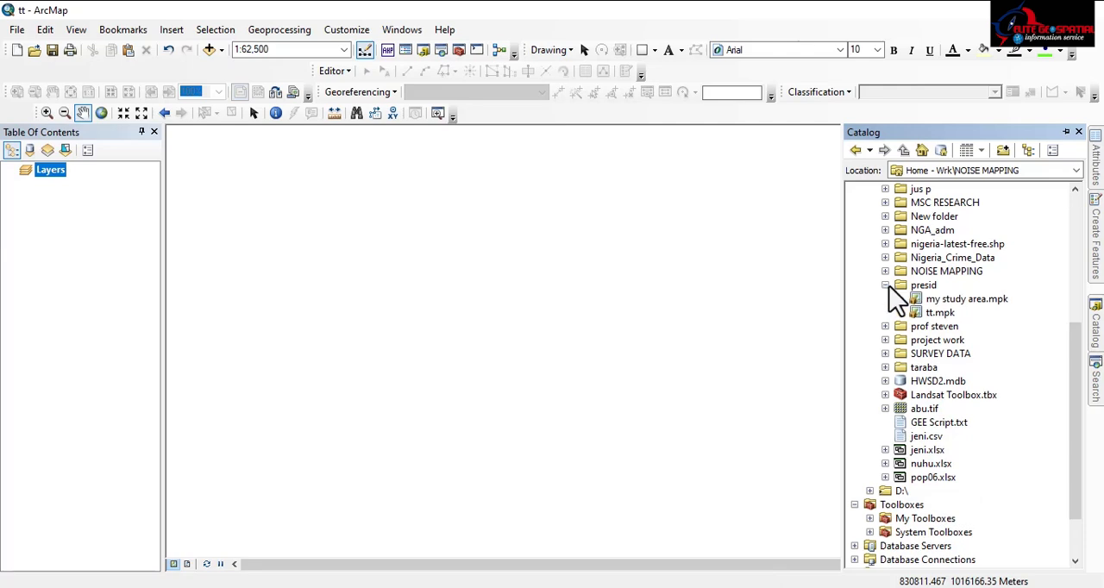
Open the tt.mpk map package from the presid folder, discarding changes to the current map
{"action": "left_click", "coordinate": [936, 313]}
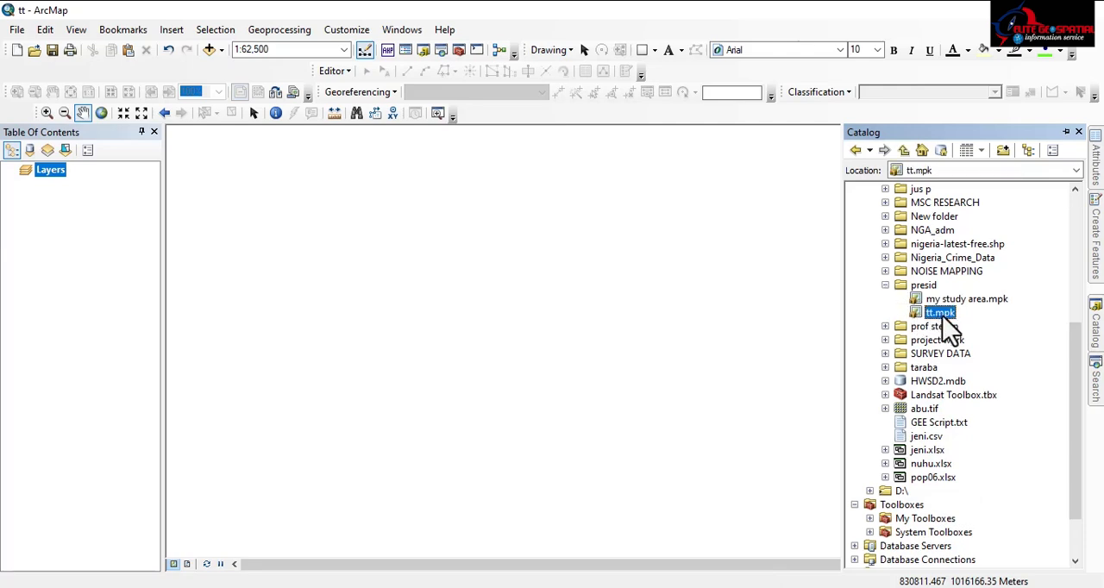
{"action": "left_click_drag", "start_coordinate": [947, 317], "coordinate": [552, 308]}
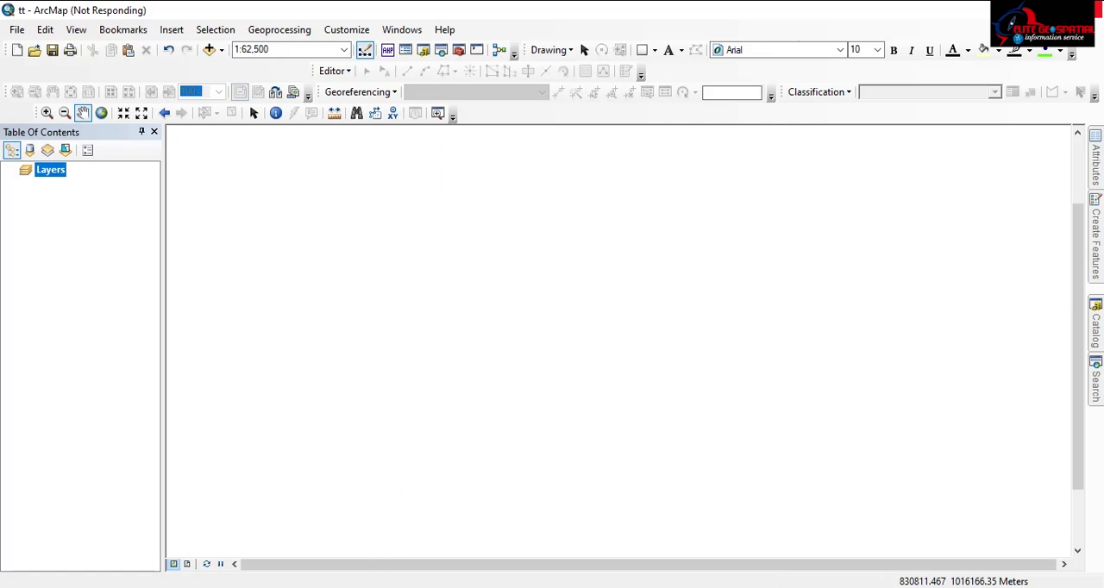
{"action": "left_click", "coordinate": [392, 586]}
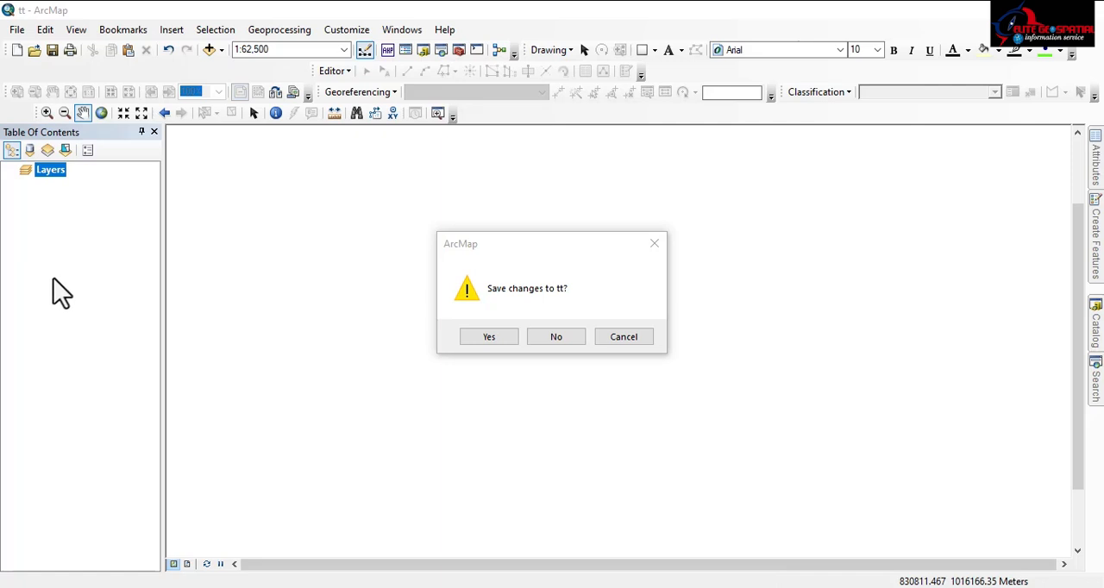
{"action": "left_click", "coordinate": [557, 337]}
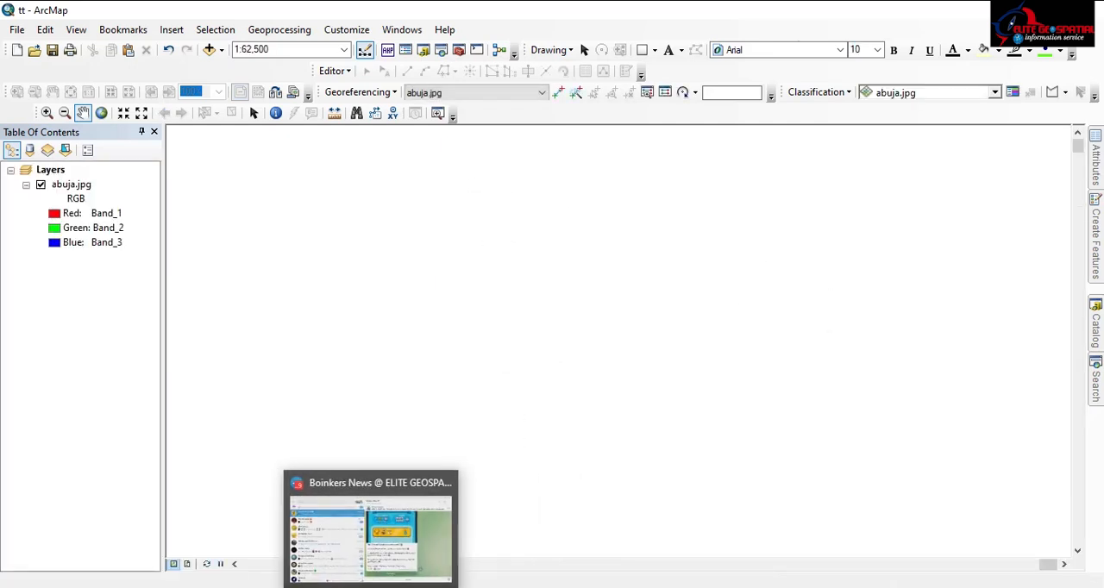
{"action": "left_click", "coordinate": [392, 587]}
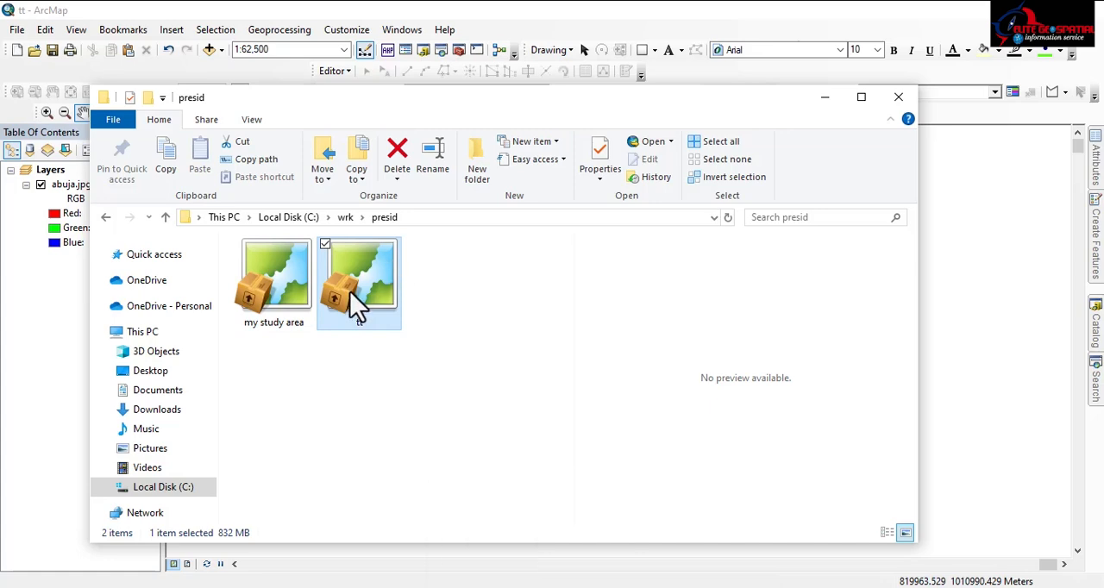
{"action": "left_click", "coordinate": [468, 587]}
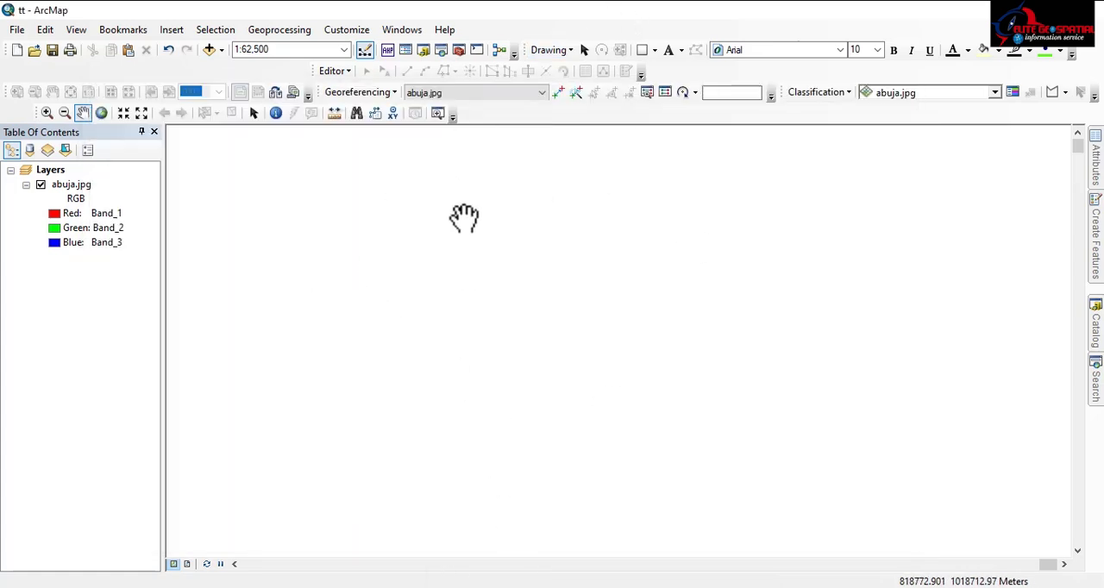
Zoom to the full extent of the abuja.jpg layer, then closer into the imagery
{"action": "right_click", "coordinate": [73, 186]}
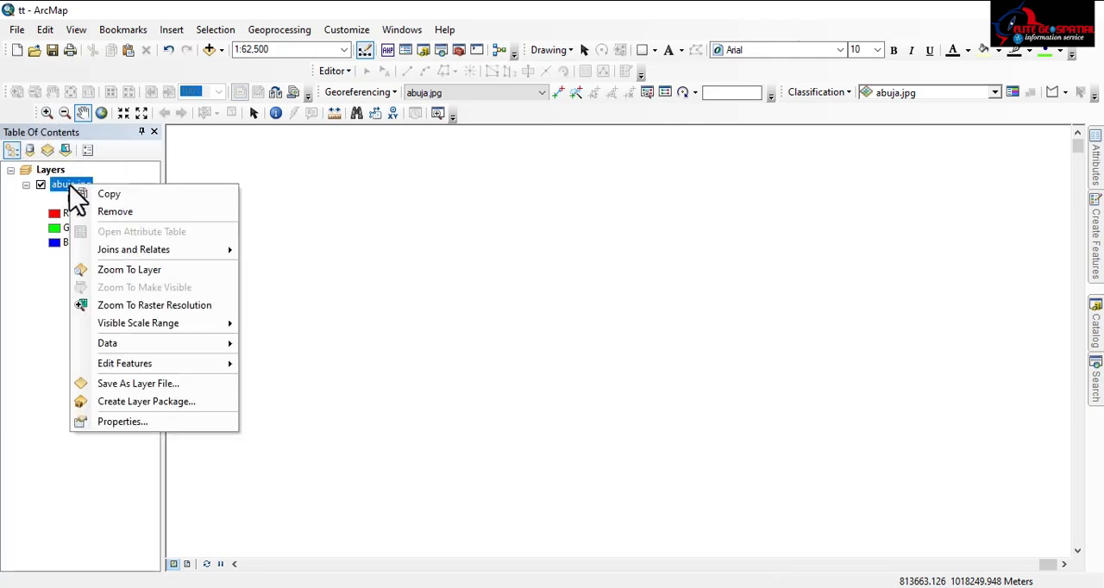
{"action": "left_click", "coordinate": [129, 270]}
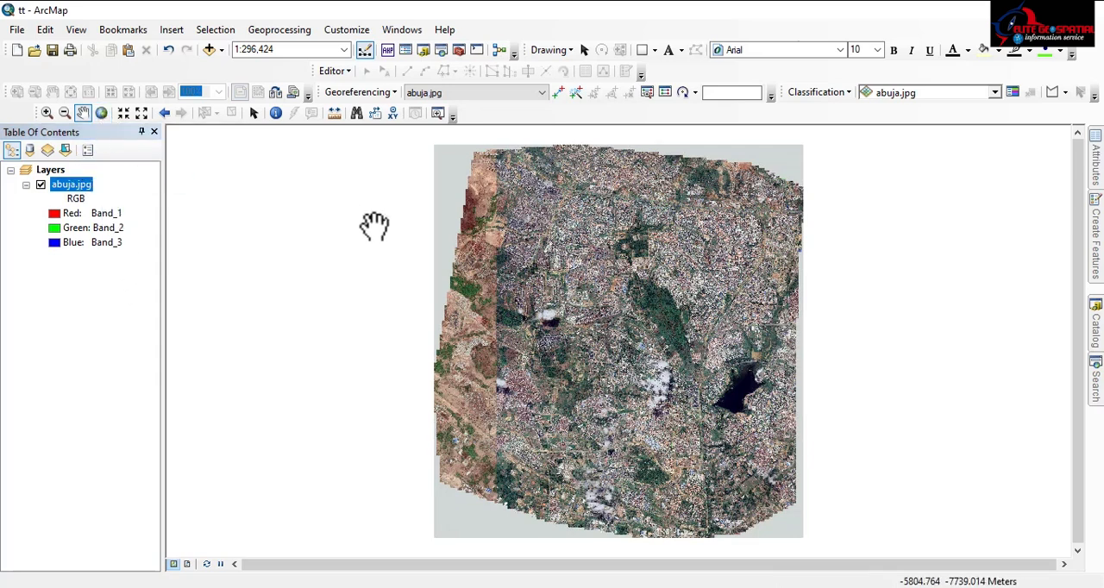
{"action": "scroll", "coordinate": [759, 326], "scroll_direction": "down", "scroll_amount": 4}
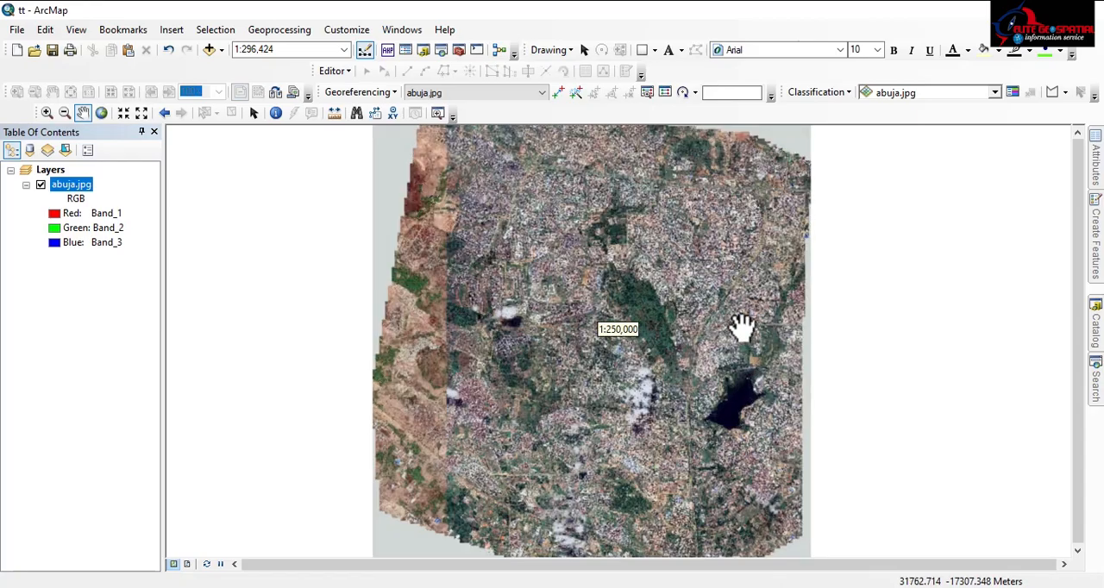
{"action": "scroll", "coordinate": [496, 264], "scroll_direction": "down", "scroll_amount": 5}
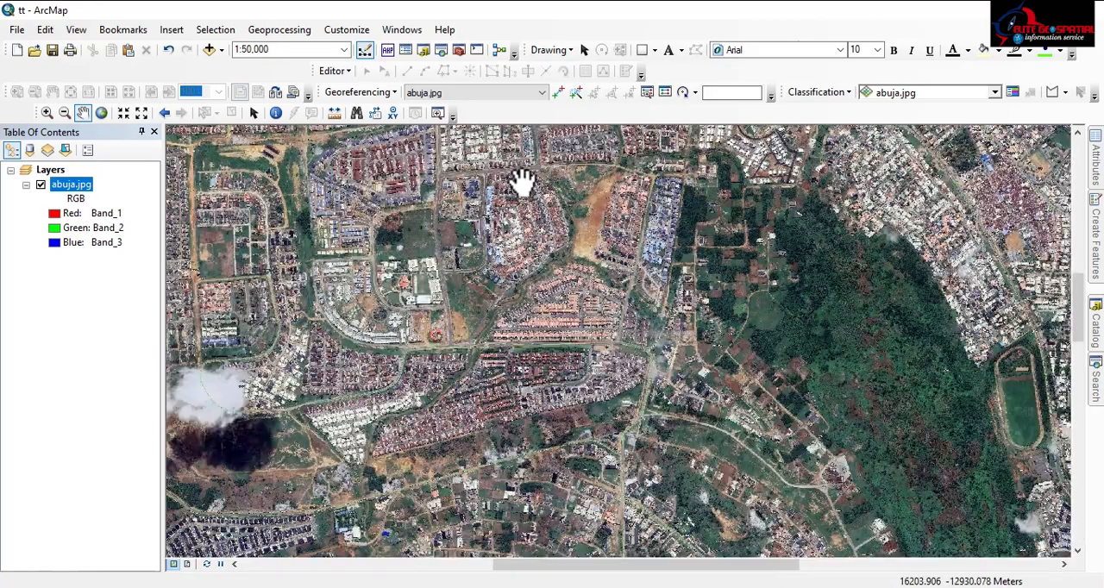
Examine the abuja.jpg imagery along the main expressway and surrounding districts out to its northern and eastern edges
{"action": "left_click_drag", "start_coordinate": [517, 177], "coordinate": [375, 463]}
{"action": "left_click_drag", "start_coordinate": [505, 295], "coordinate": [396, 427]}
{"action": "left_click_drag", "start_coordinate": [494, 354], "coordinate": [198, 461]}
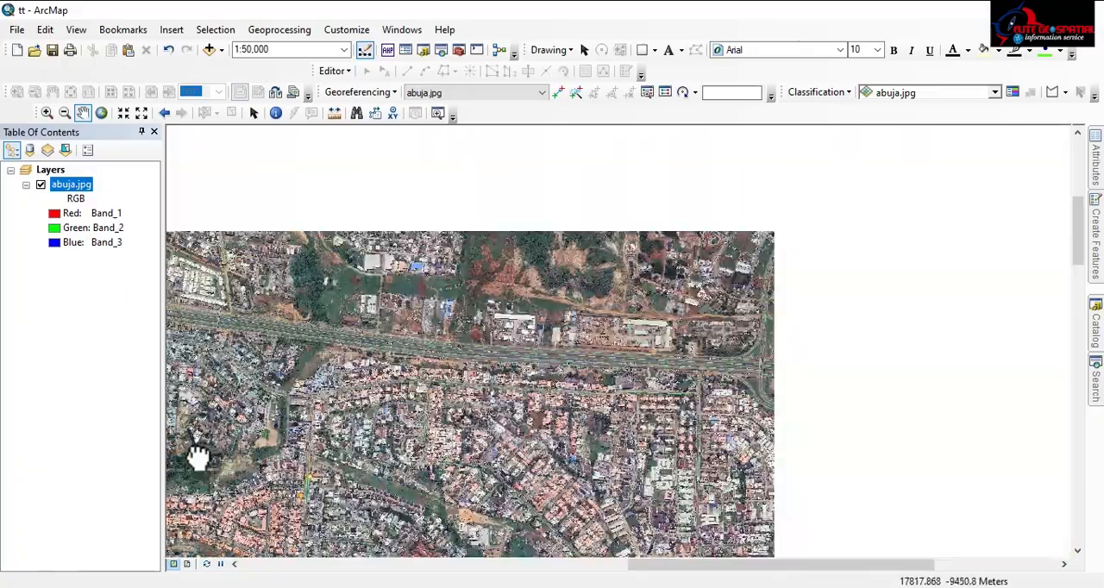
{"action": "left_click_drag", "start_coordinate": [531, 401], "coordinate": [769, 402]}
{"action": "left_click_drag", "start_coordinate": [452, 357], "coordinate": [998, 370]}
{"action": "left_click_drag", "start_coordinate": [268, 270], "coordinate": [522, 353]}
{"action": "left_click_drag", "start_coordinate": [323, 249], "coordinate": [550, 467]}
{"action": "left_click_drag", "start_coordinate": [409, 327], "coordinate": [328, 270]}
{"action": "left_click_drag", "start_coordinate": [596, 459], "coordinate": [485, 296]}
{"action": "left_click_drag", "start_coordinate": [658, 333], "coordinate": [372, 322]}
{"action": "left_click_drag", "start_coordinate": [636, 378], "coordinate": [284, 333]}
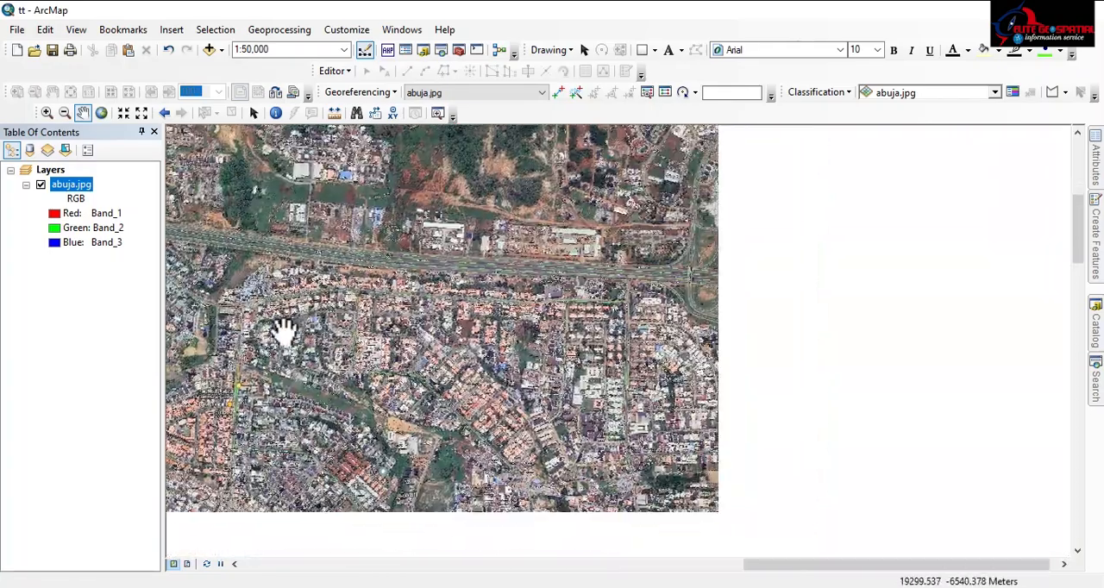
{"action": "left_click_drag", "start_coordinate": [659, 347], "coordinate": [448, 336]}
{"action": "left_click_drag", "start_coordinate": [863, 336], "coordinate": [603, 328]}
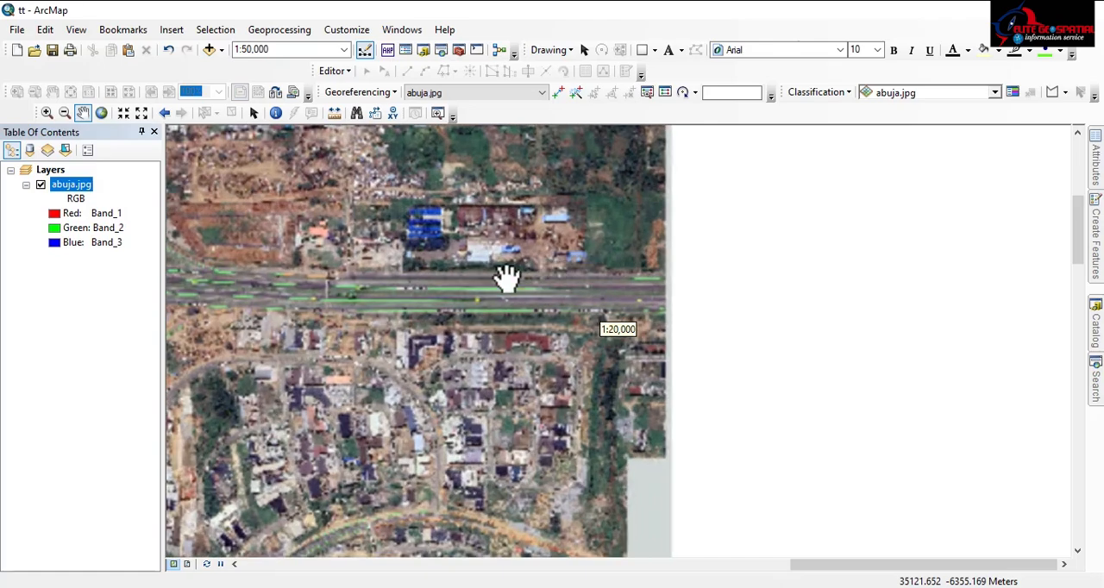
{"action": "scroll", "coordinate": [494, 281], "scroll_direction": "down", "scroll_amount": 1}
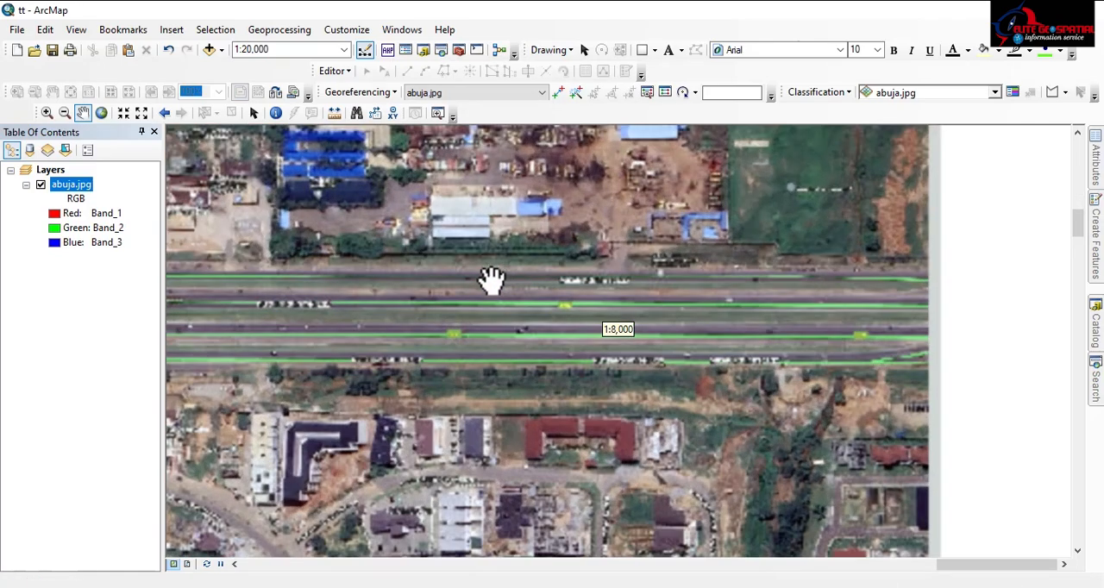
{"action": "scroll", "coordinate": [724, 334], "scroll_direction": "up", "scroll_amount": 2}
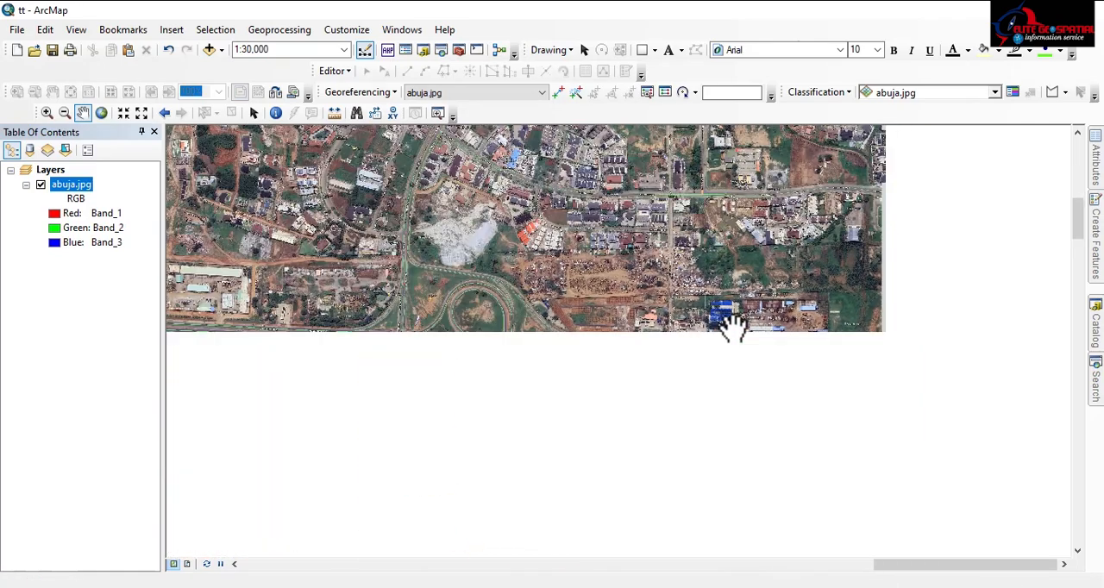
{"action": "scroll", "coordinate": [690, 293], "scroll_direction": "up", "scroll_amount": 2}
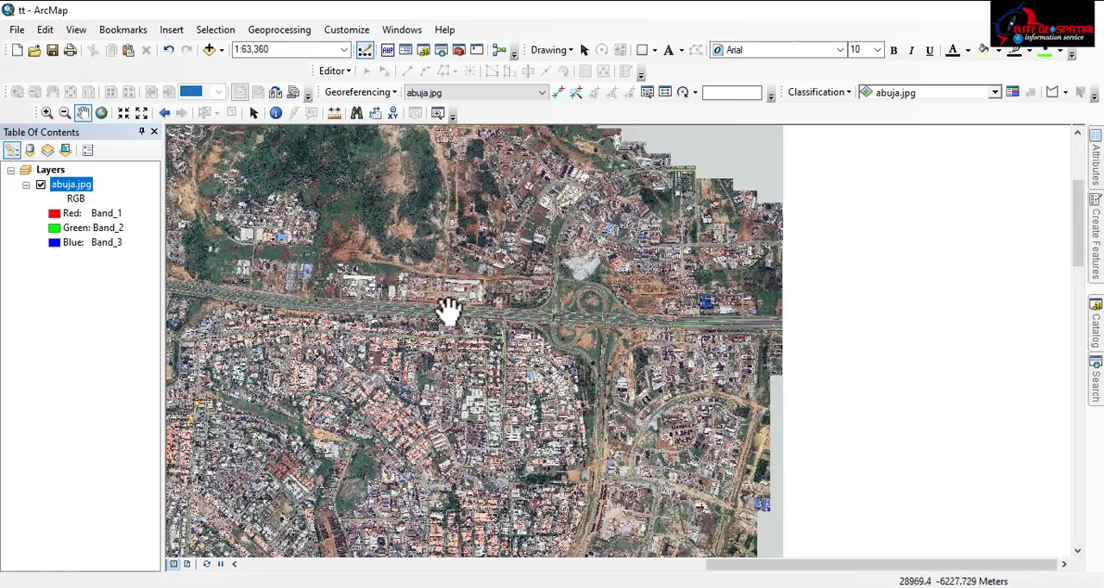
{"action": "left_click_drag", "start_coordinate": [448, 308], "coordinate": [569, 311]}
{"action": "left_click_drag", "start_coordinate": [344, 264], "coordinate": [657, 340]}
{"action": "left_click_drag", "start_coordinate": [438, 228], "coordinate": [572, 342]}
{"action": "left_click_drag", "start_coordinate": [528, 304], "coordinate": [366, 257]}
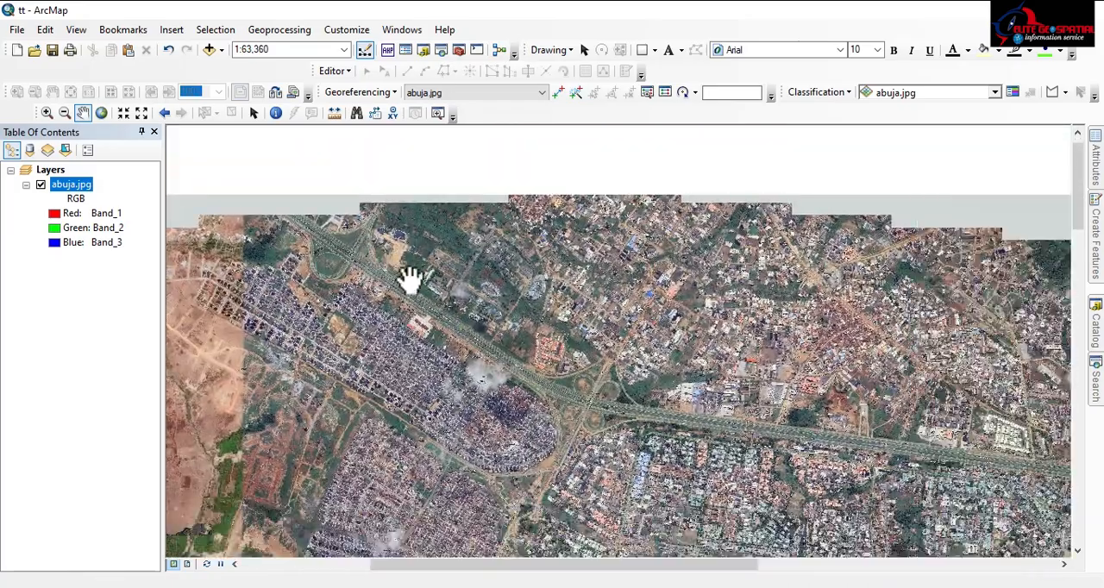
{"action": "left_click_drag", "start_coordinate": [569, 386], "coordinate": [332, 305]}
{"action": "left_click_drag", "start_coordinate": [789, 414], "coordinate": [402, 327]}
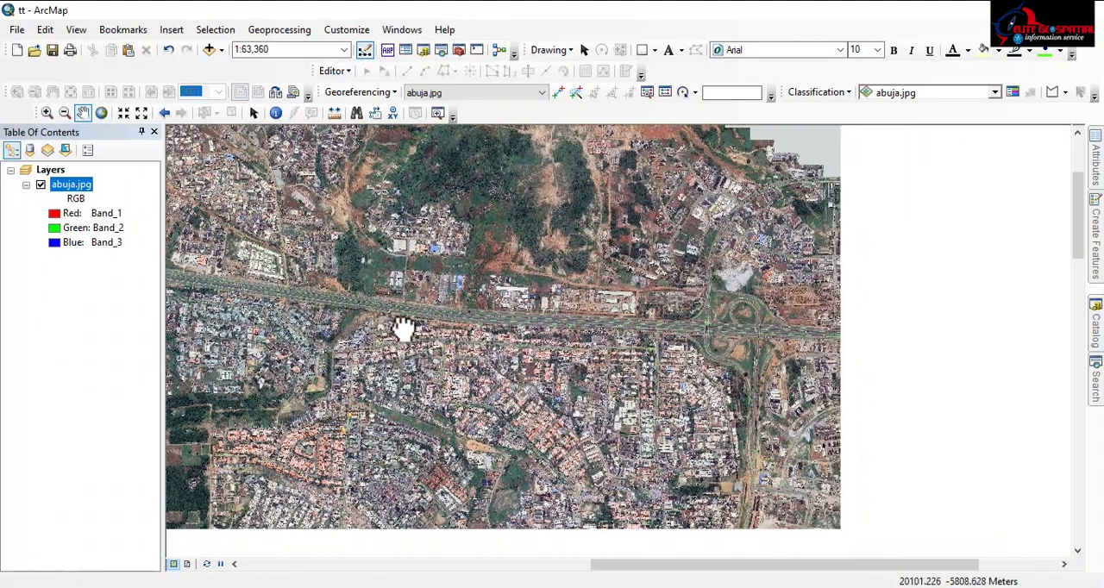
{"action": "left_click_drag", "start_coordinate": [820, 349], "coordinate": [491, 332]}
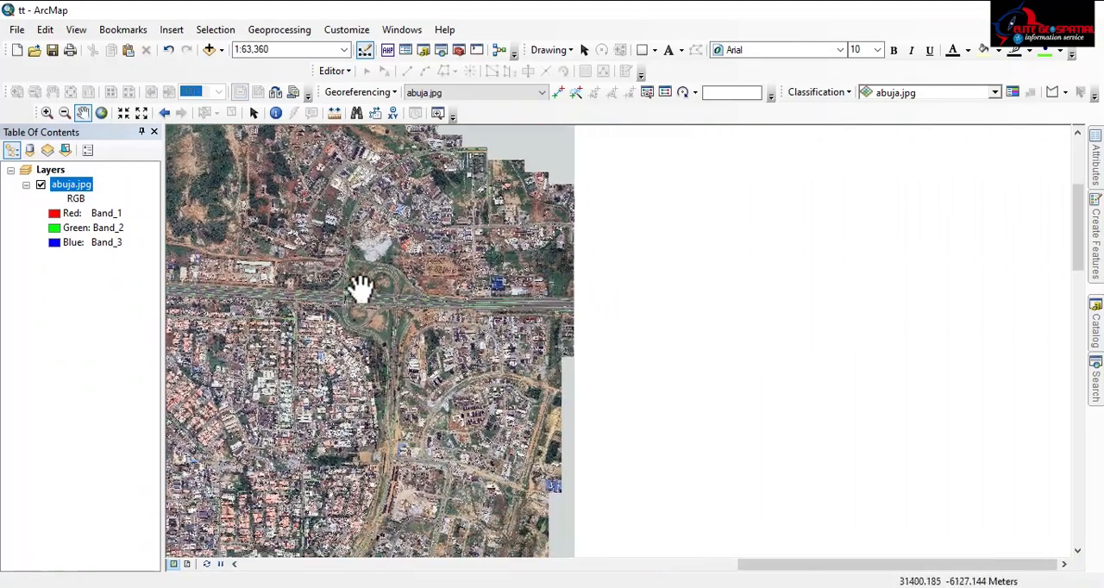
Inspect the Murtala Mohammed Expressway near the imagery's eastern edge at a scale of about 1:5,000
{"action": "scroll", "coordinate": [395, 301], "scroll_direction": "up", "scroll_amount": 4}
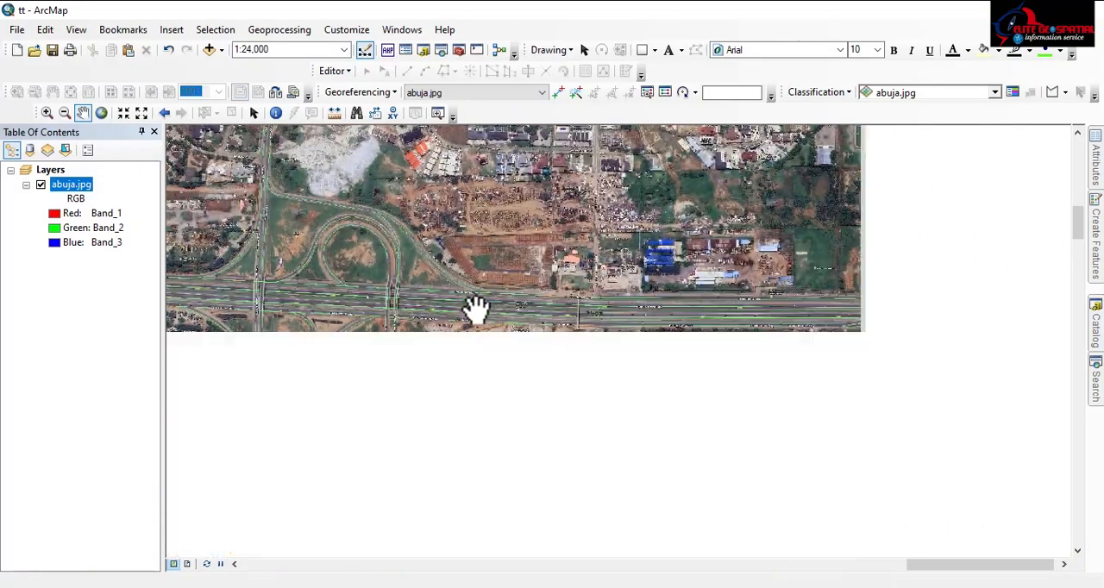
{"action": "left_click_drag", "start_coordinate": [771, 312], "coordinate": [556, 290]}
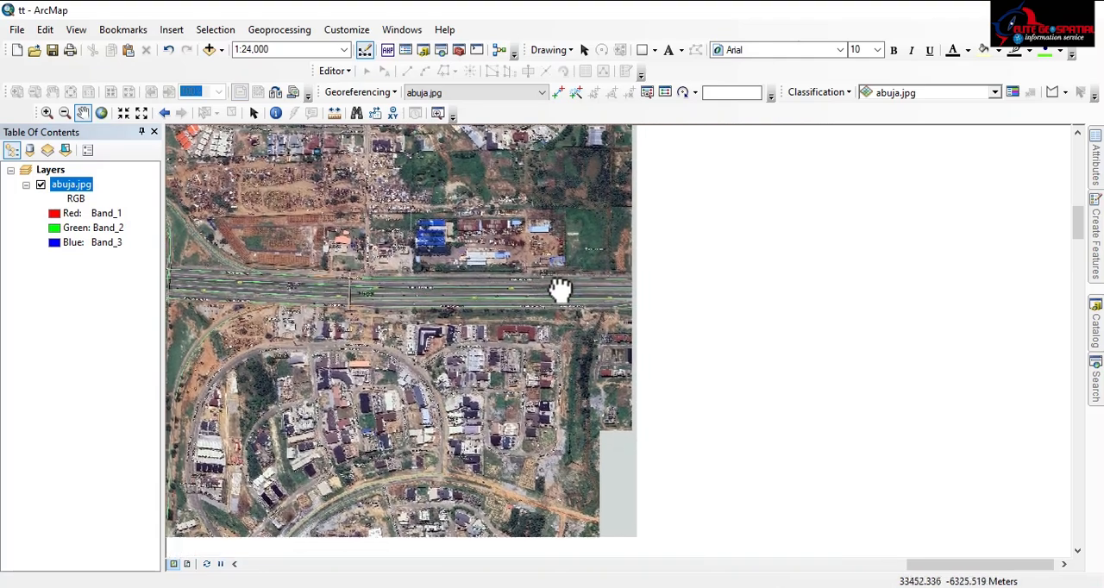
{"action": "scroll", "coordinate": [593, 290], "scroll_direction": "up", "scroll_amount": 2}
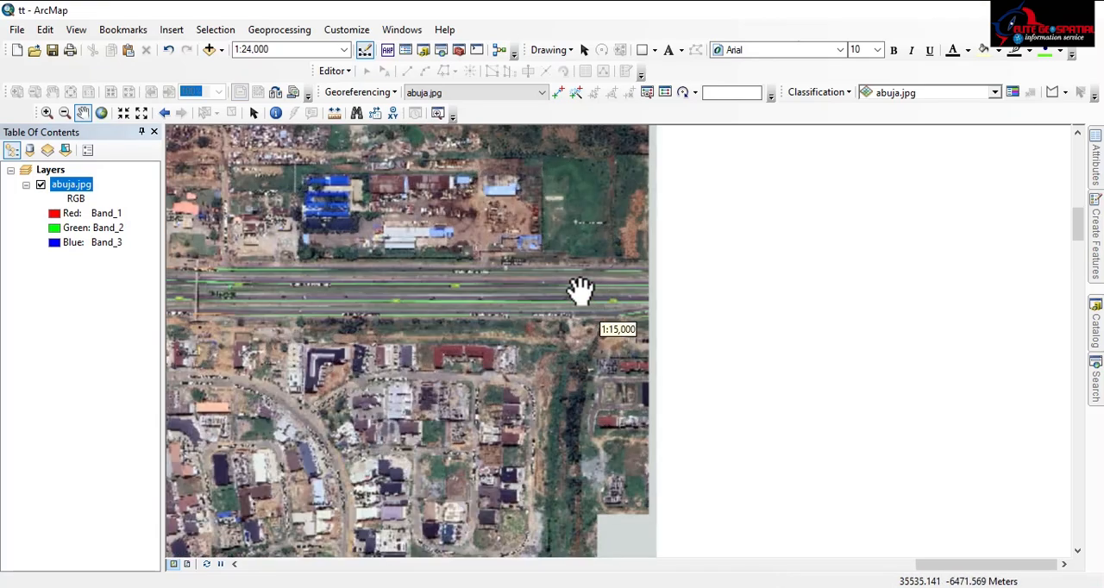
{"action": "scroll", "coordinate": [614, 288], "scroll_direction": "up", "scroll_amount": 1}
{"action": "scroll", "coordinate": [614, 287], "scroll_direction": "up", "scroll_amount": 2}
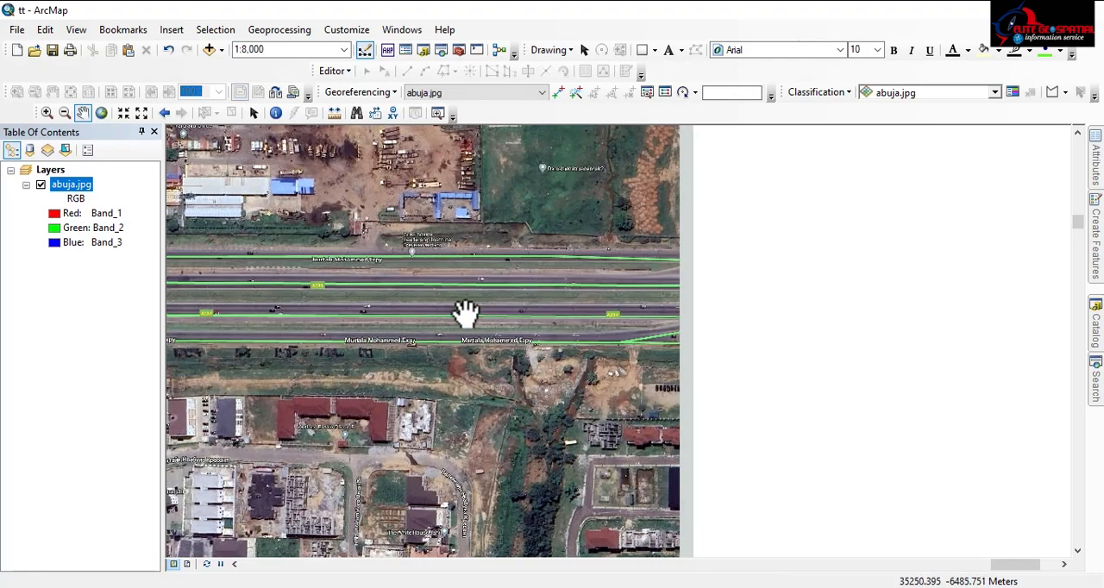
{"action": "scroll", "coordinate": [438, 336], "scroll_direction": "up", "scroll_amount": 1}
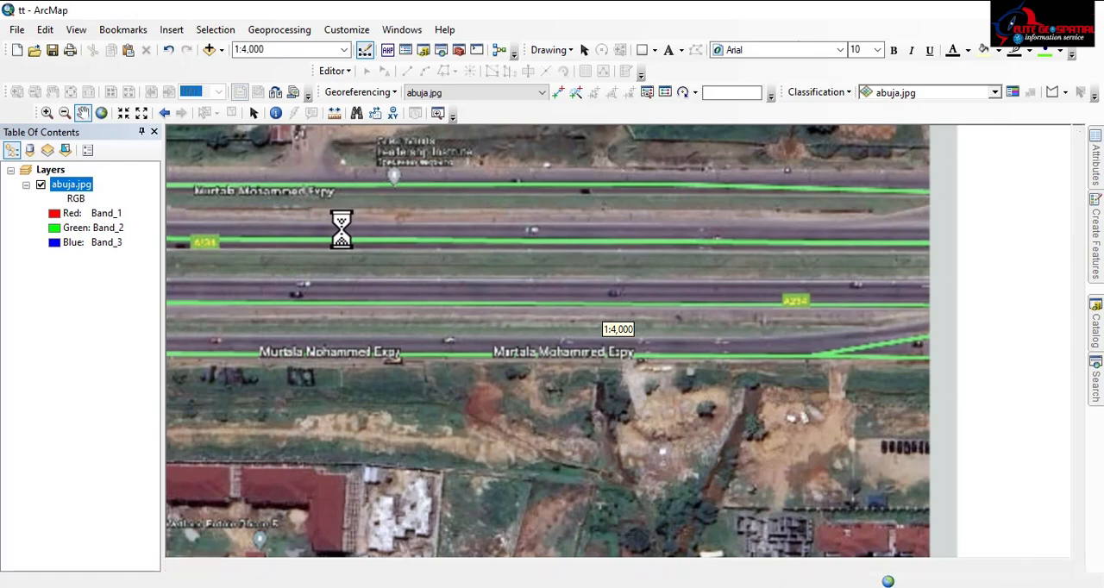
{"action": "scroll", "coordinate": [341, 228], "scroll_direction": "up", "scroll_amount": 1}
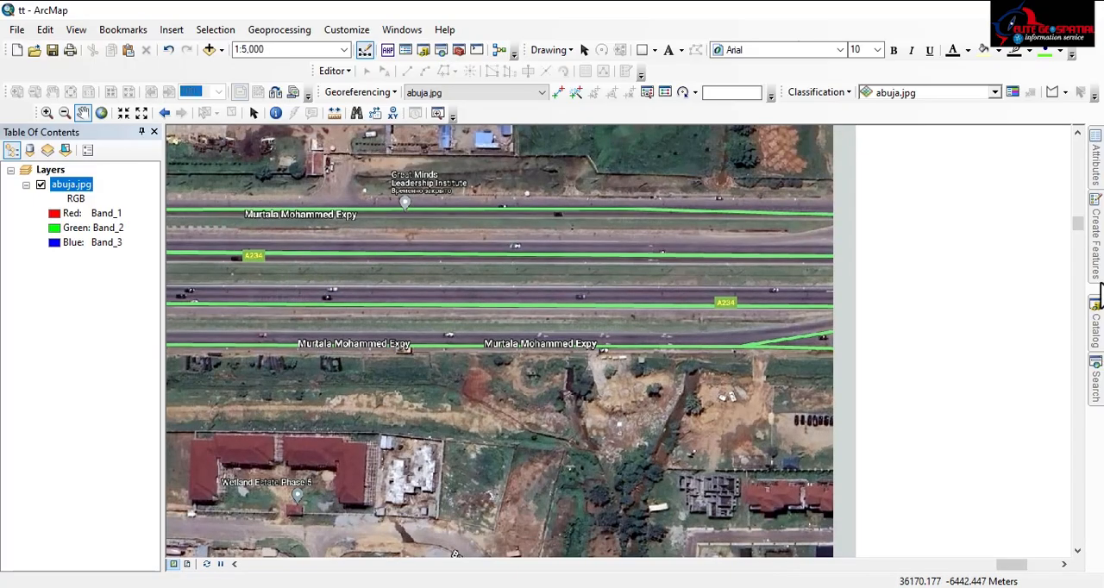
Create a new folder named abuja1 inside the C:\MY WRK folder connection in the Catalog
{"action": "left_click", "coordinate": [1098, 343]}
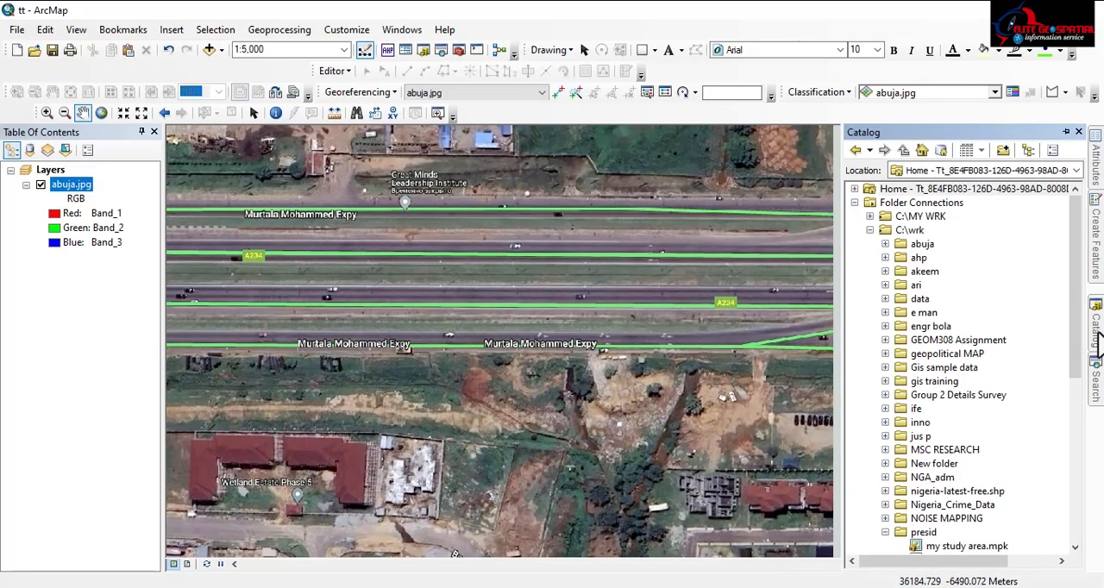
{"action": "left_click", "coordinate": [871, 231]}
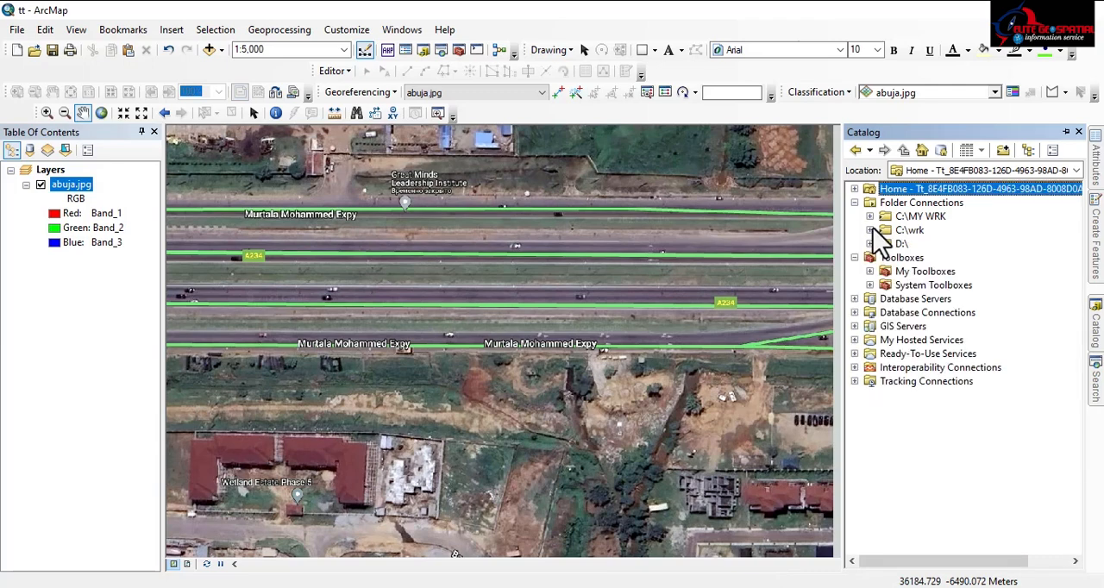
{"action": "left_click", "coordinate": [870, 216]}
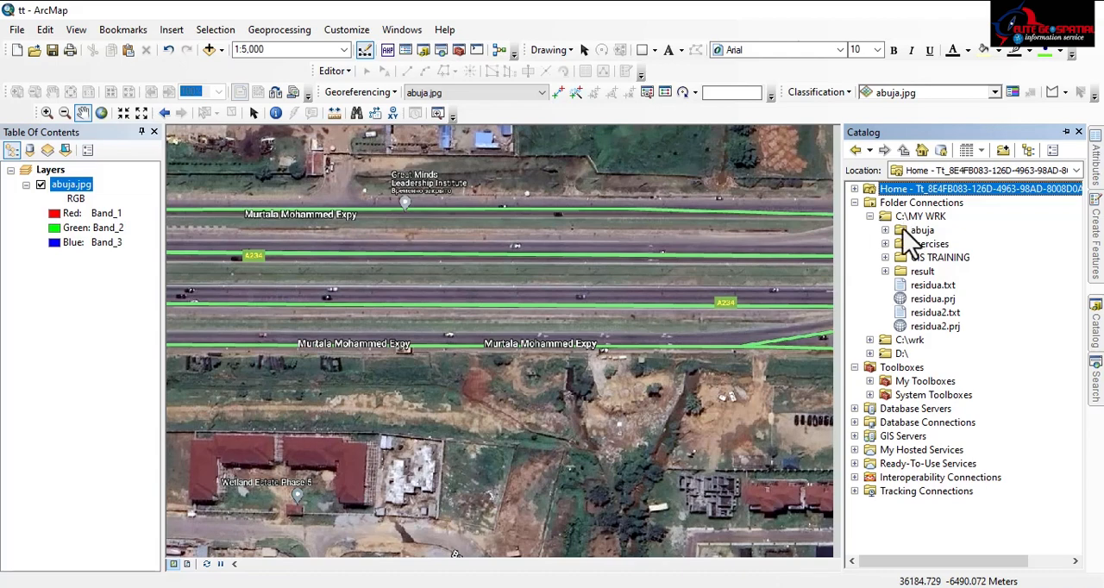
{"action": "left_click", "coordinate": [915, 215]}
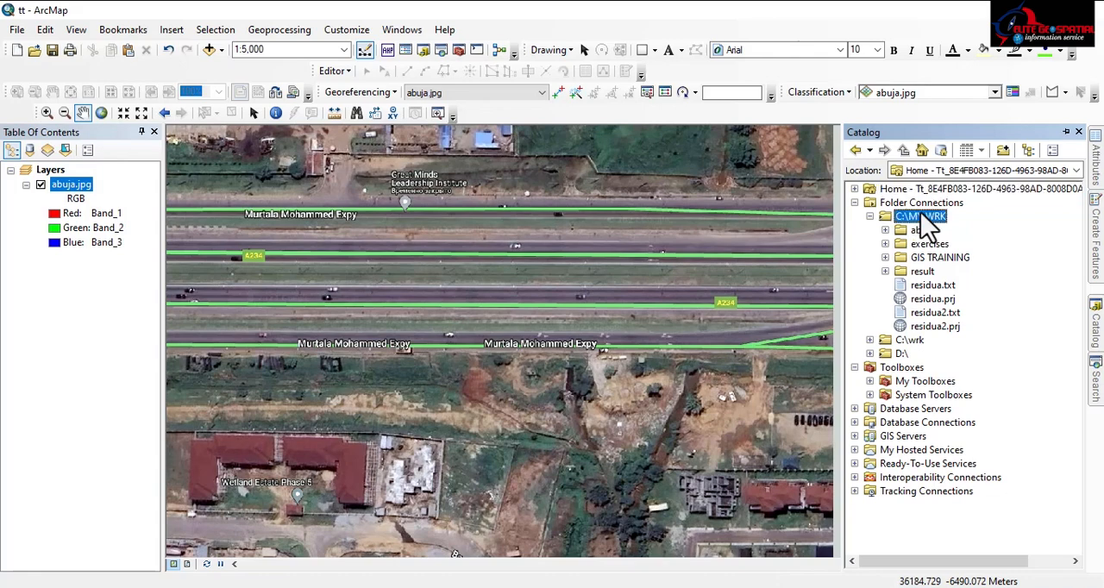
{"action": "right_click", "coordinate": [920, 213]}
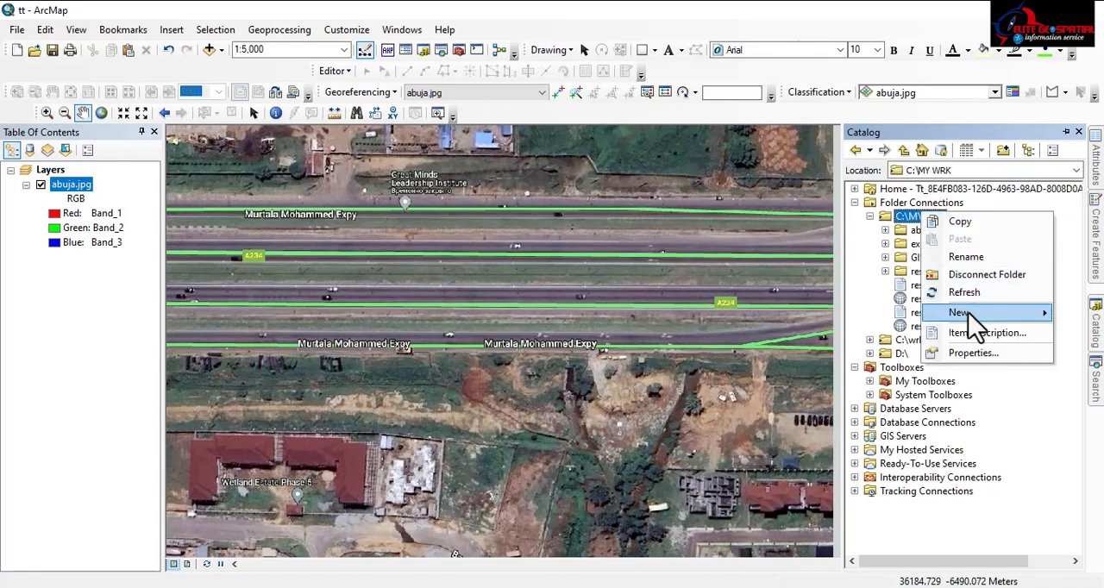
{"action": "mouse_move", "coordinate": [967, 311]}
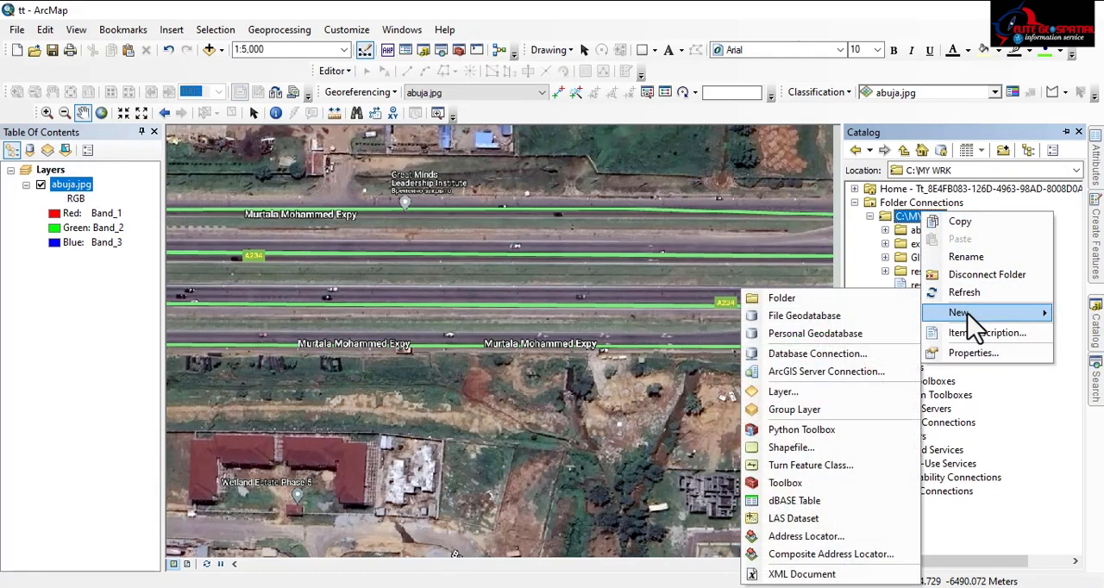
{"action": "left_click", "coordinate": [814, 300]}
{"action": "type", "text": "abuja"}
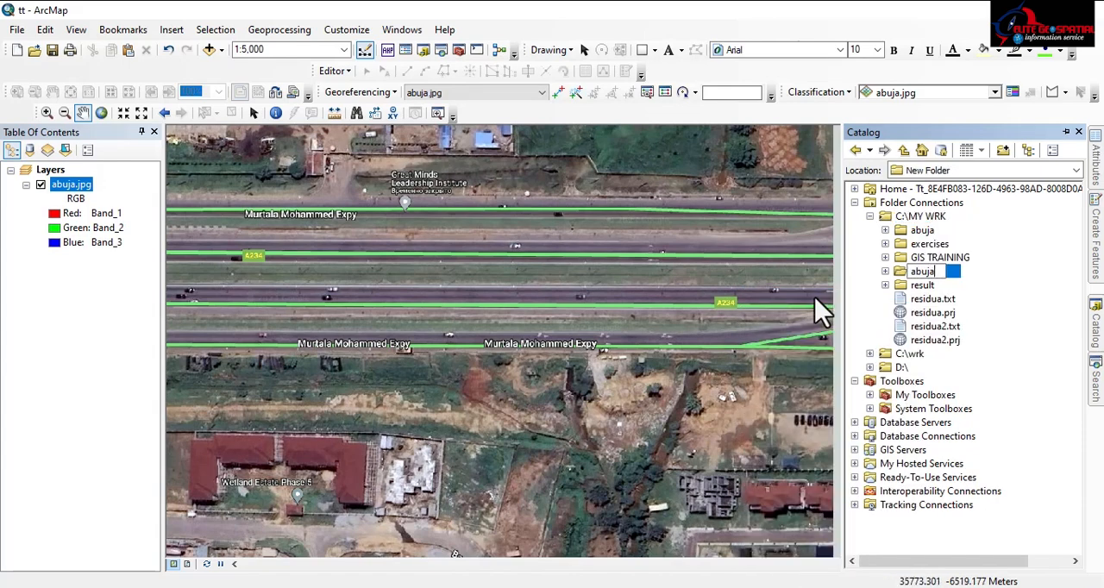
{"action": "type", "text": "1"}
{"action": "key", "text": "Return"}
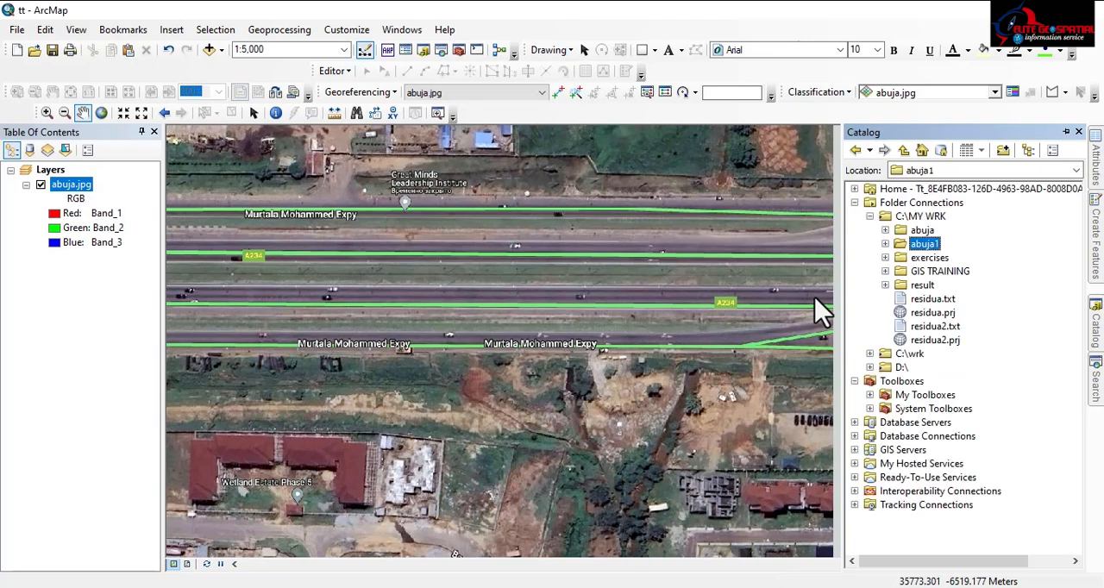
Create a file geodatabase in the abuja1 folder and rename it abuja
{"action": "right_click", "coordinate": [920, 244]}
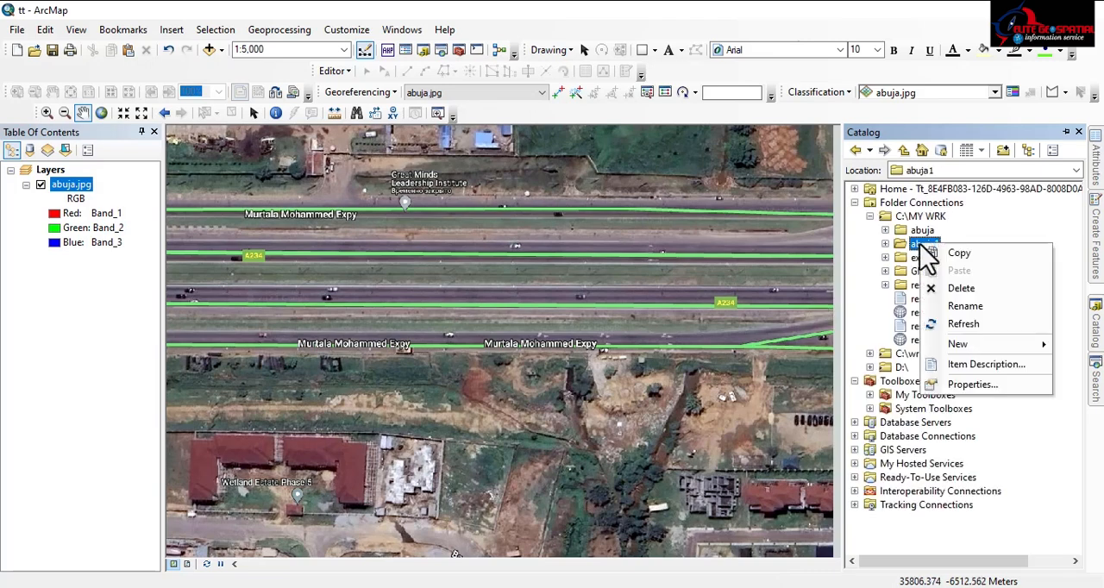
{"action": "mouse_move", "coordinate": [989, 348]}
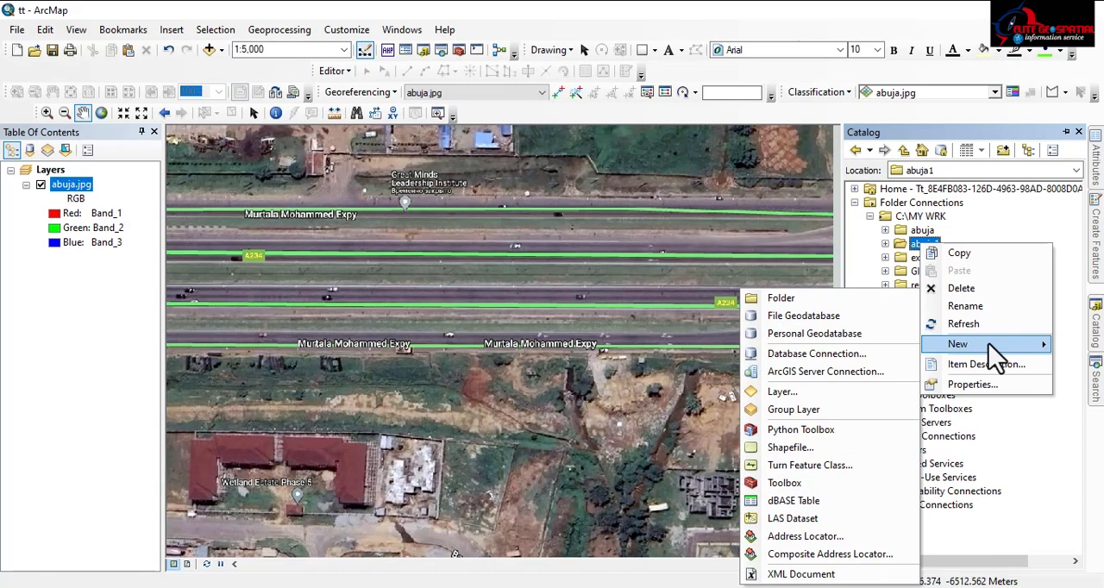
{"action": "left_click", "coordinate": [798, 317]}
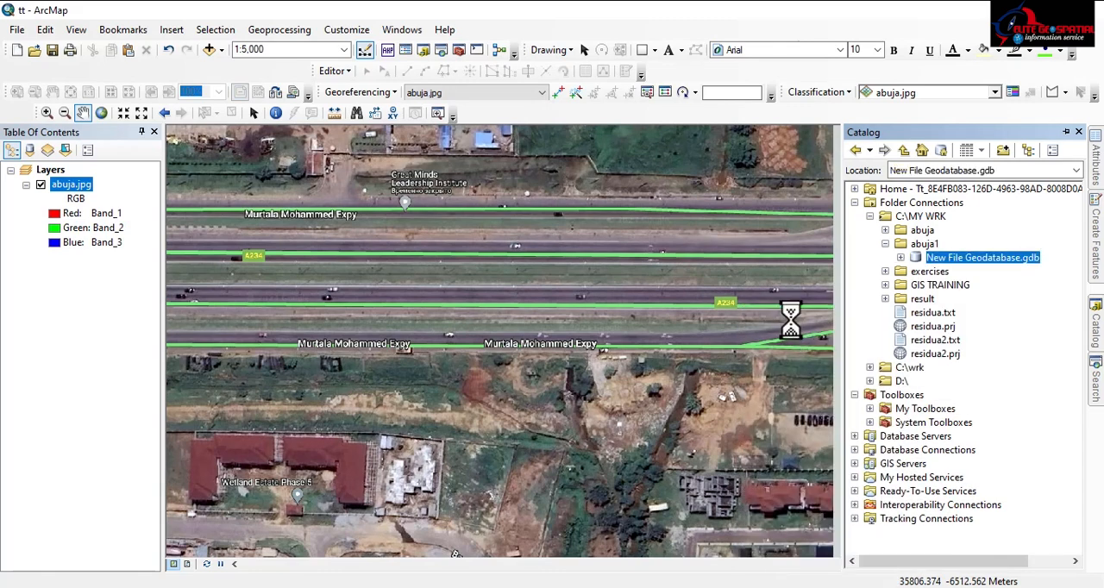
{"action": "right_click", "coordinate": [990, 257]}
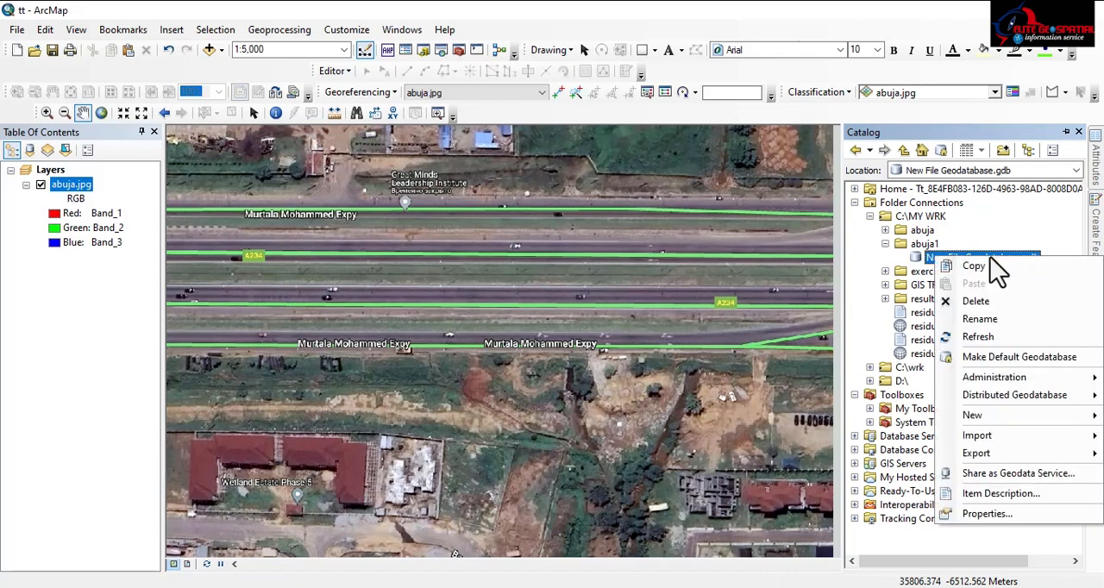
{"action": "left_click", "coordinate": [981, 320]}
{"action": "type", "text": "a"}
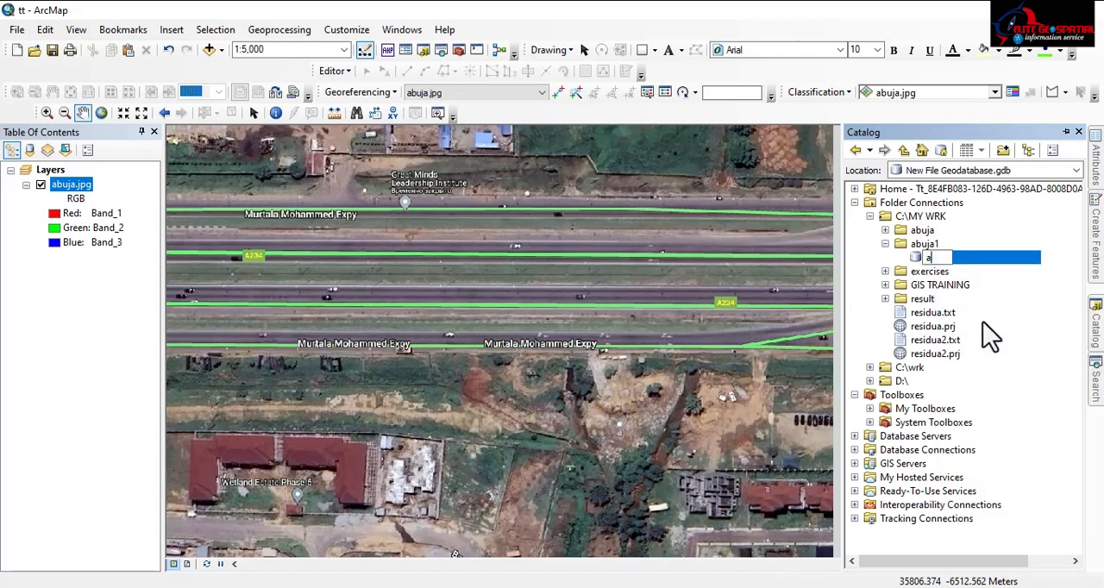
{"action": "type", "text": "buja"}
{"action": "key", "text": "Return"}
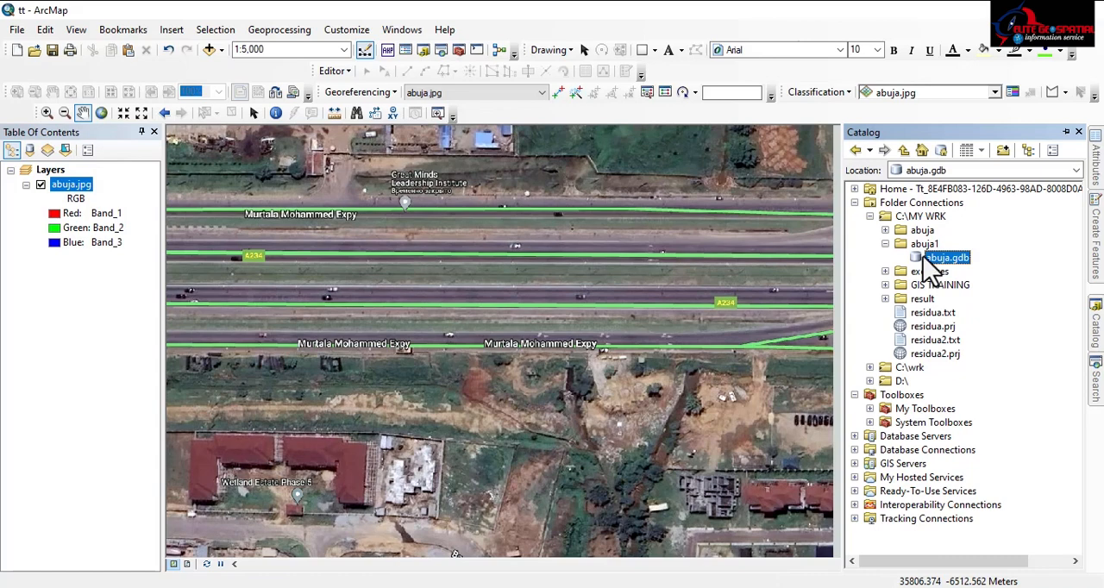
Start a new feature class in abuja.gdb, named Road and storing Line Features
{"action": "right_click", "coordinate": [948, 271]}
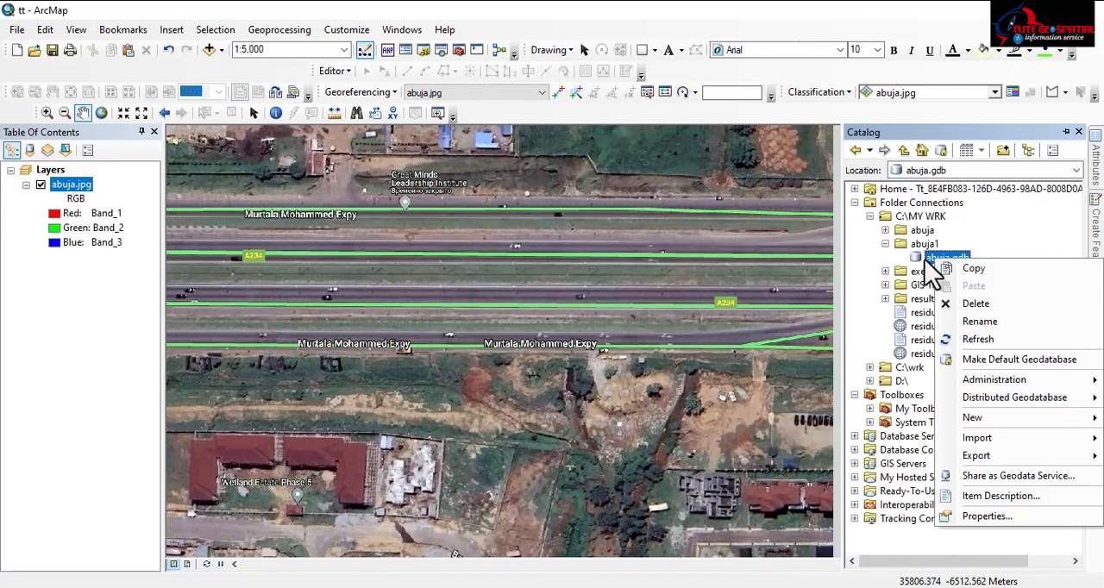
{"action": "left_click", "coordinate": [977, 421]}
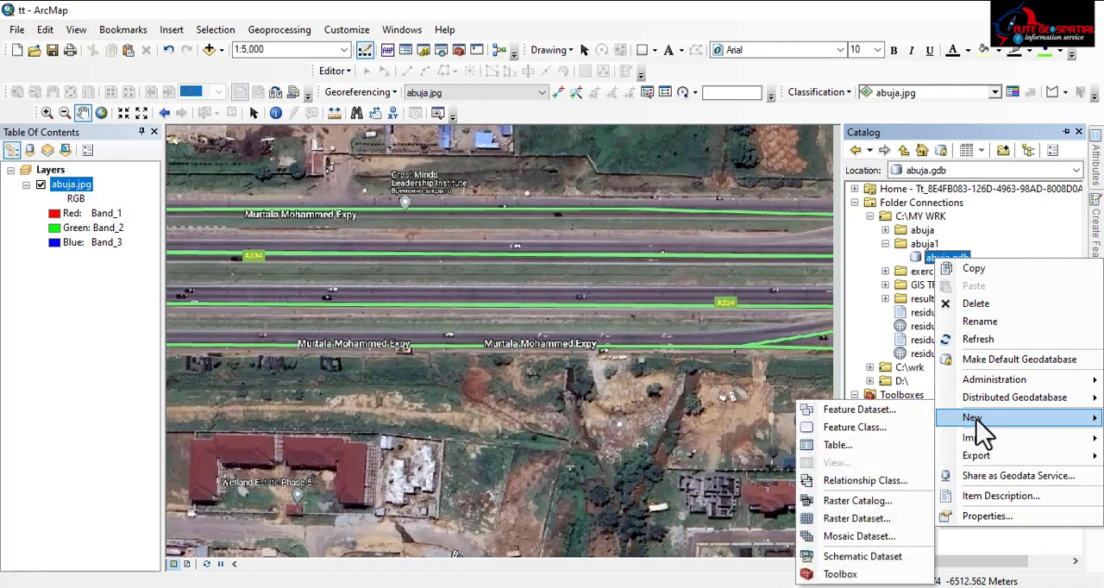
{"action": "left_click", "coordinate": [852, 429]}
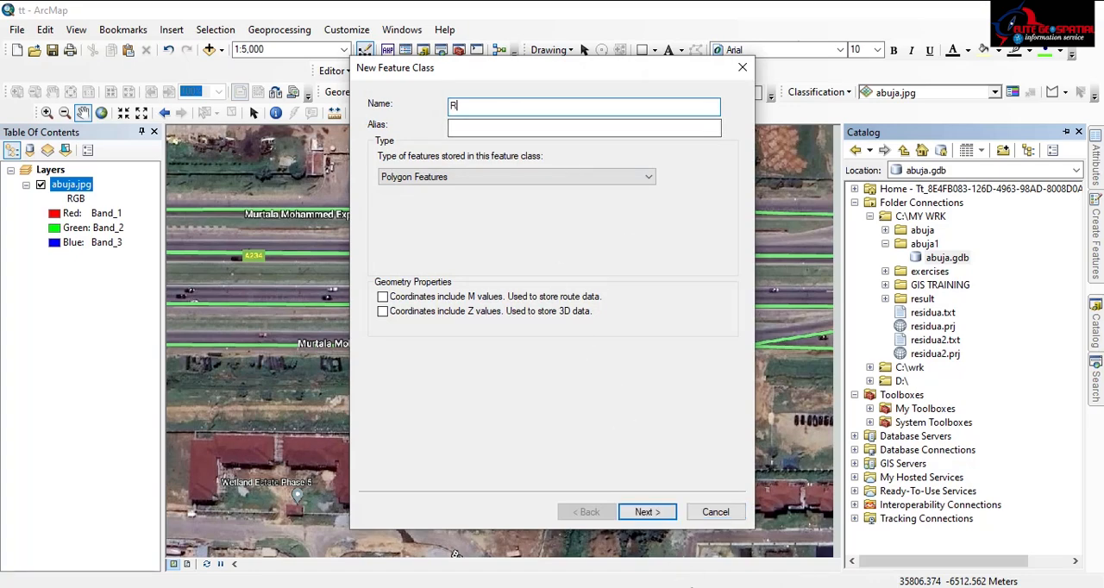
{"action": "left_click", "coordinate": [473, 102]}
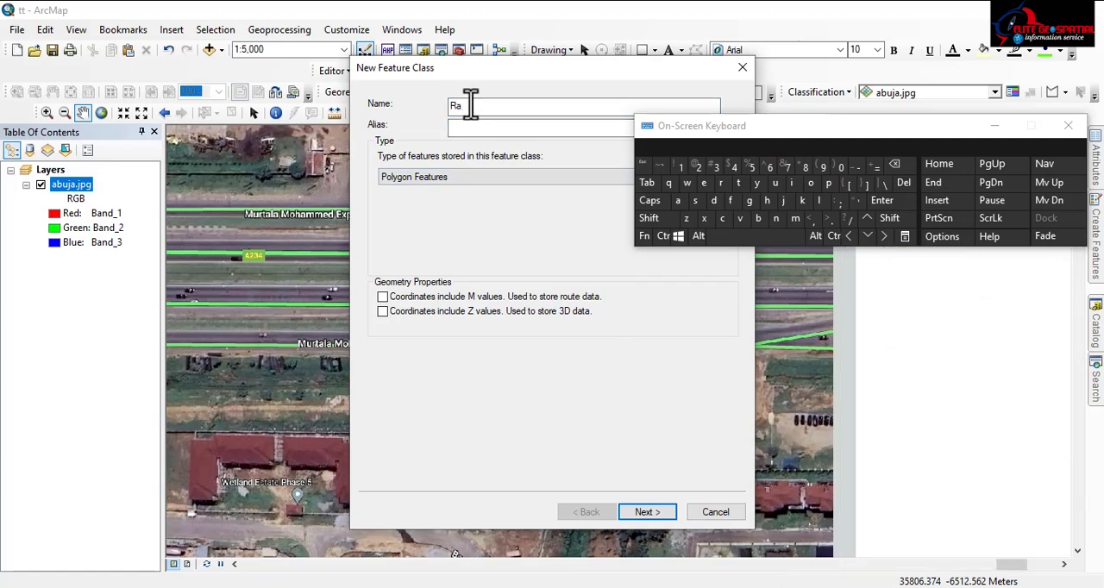
{"action": "left_click", "coordinate": [816, 185]}
{"action": "left_click", "coordinate": [816, 186]}
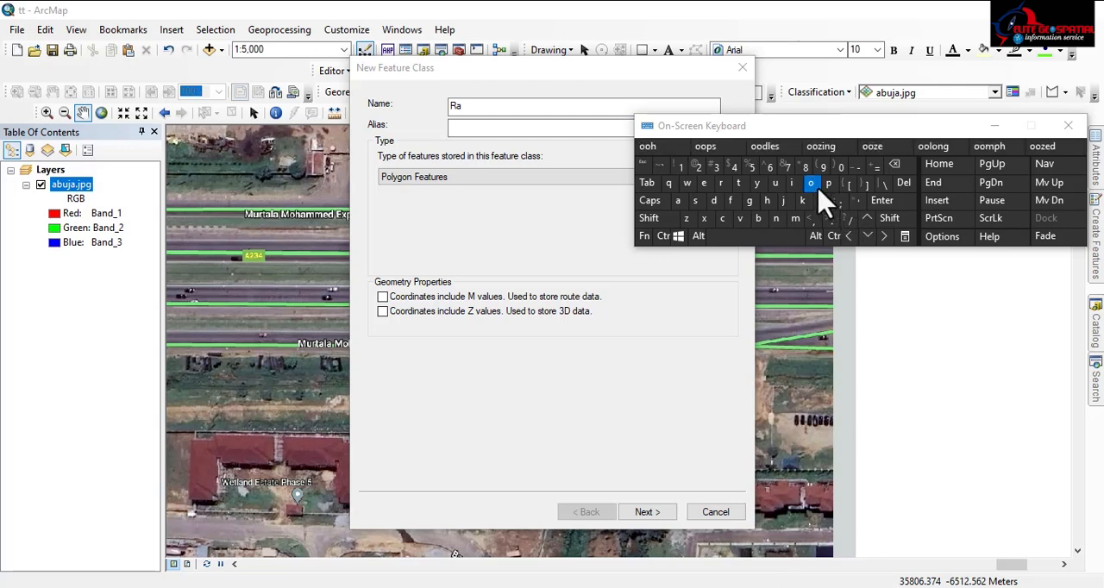
{"action": "left_click", "coordinate": [473, 108]}
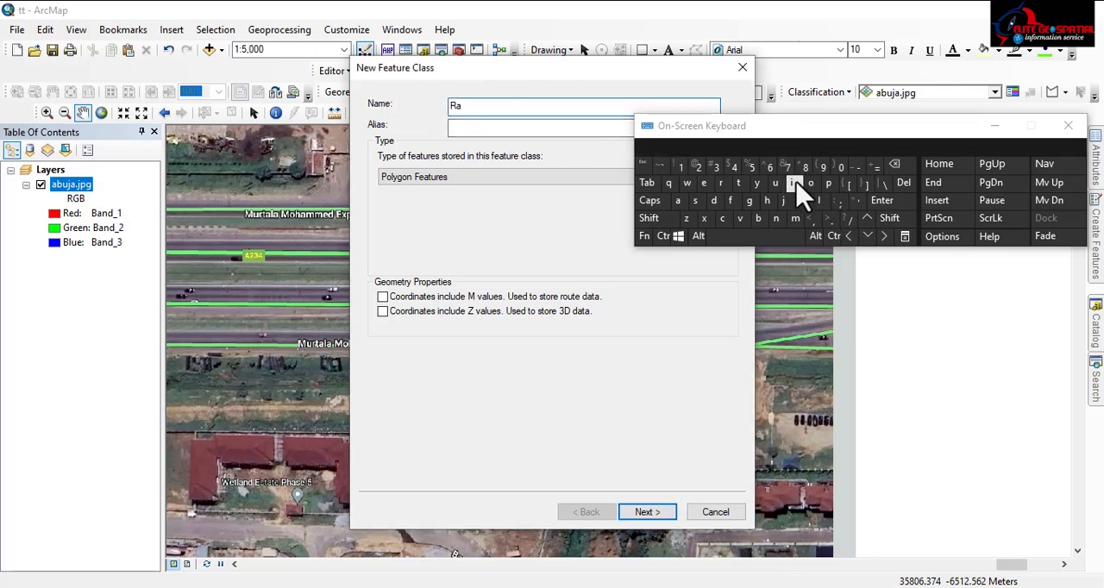
{"action": "left_click", "coordinate": [809, 183]}
{"action": "left_click", "coordinate": [493, 109]}
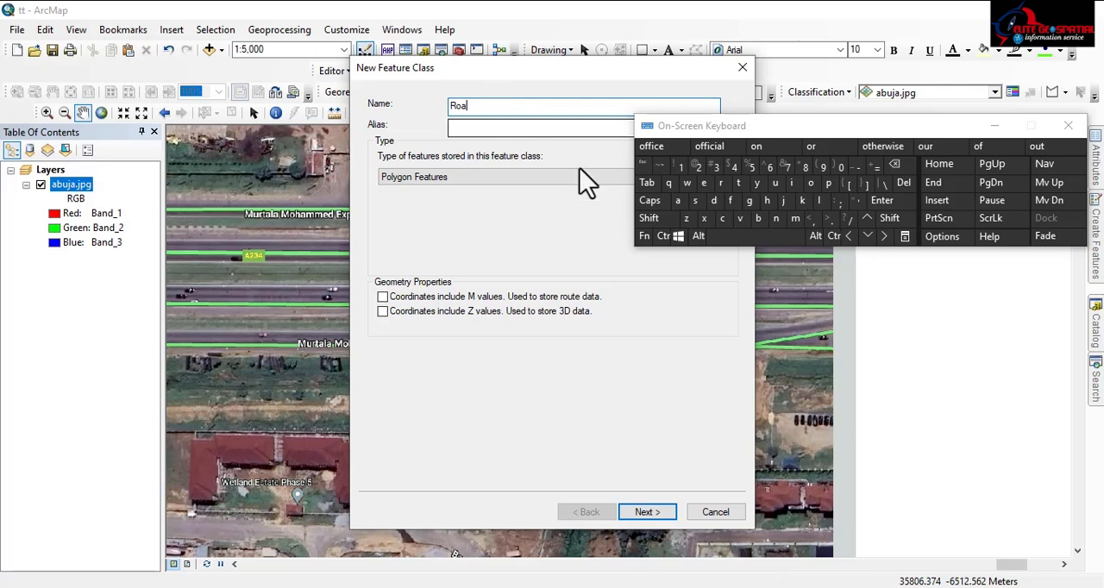
{"action": "left_click", "coordinate": [713, 200]}
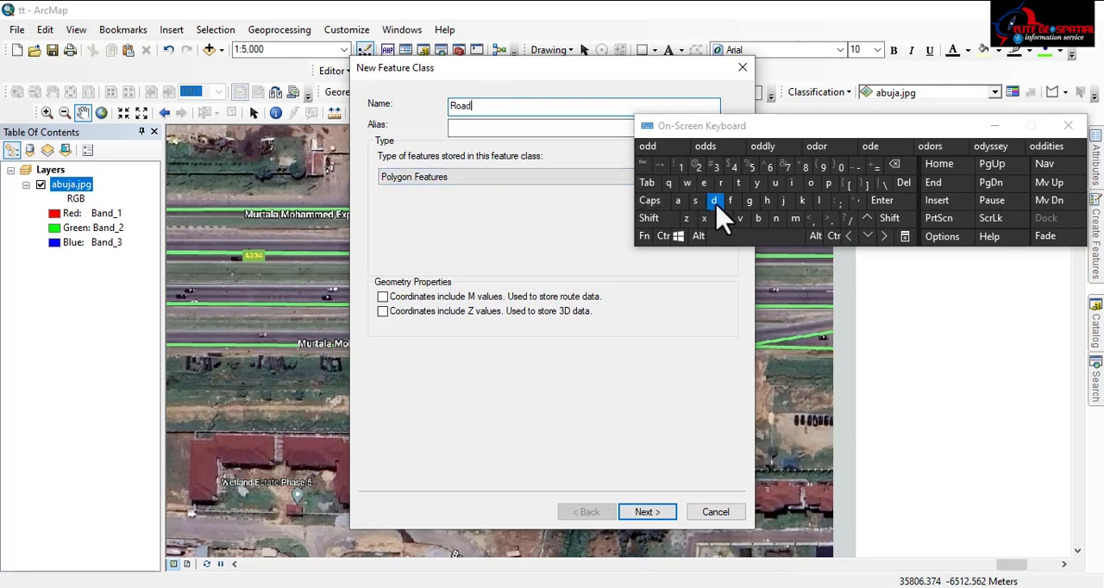
{"action": "left_click", "coordinate": [412, 180]}
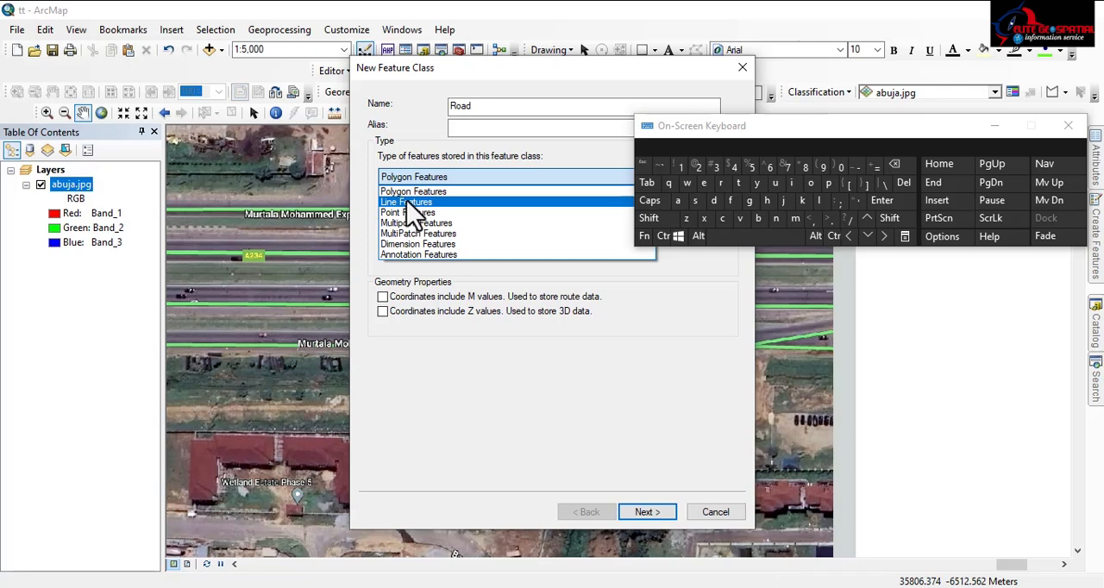
{"action": "left_click", "coordinate": [412, 205]}
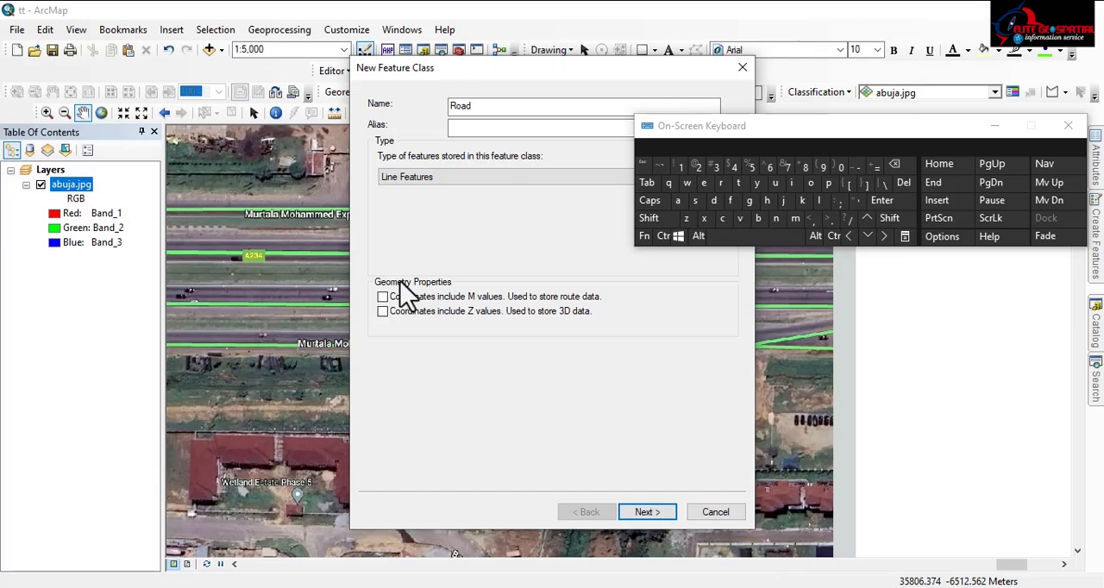
{"action": "left_click", "coordinate": [646, 513]}
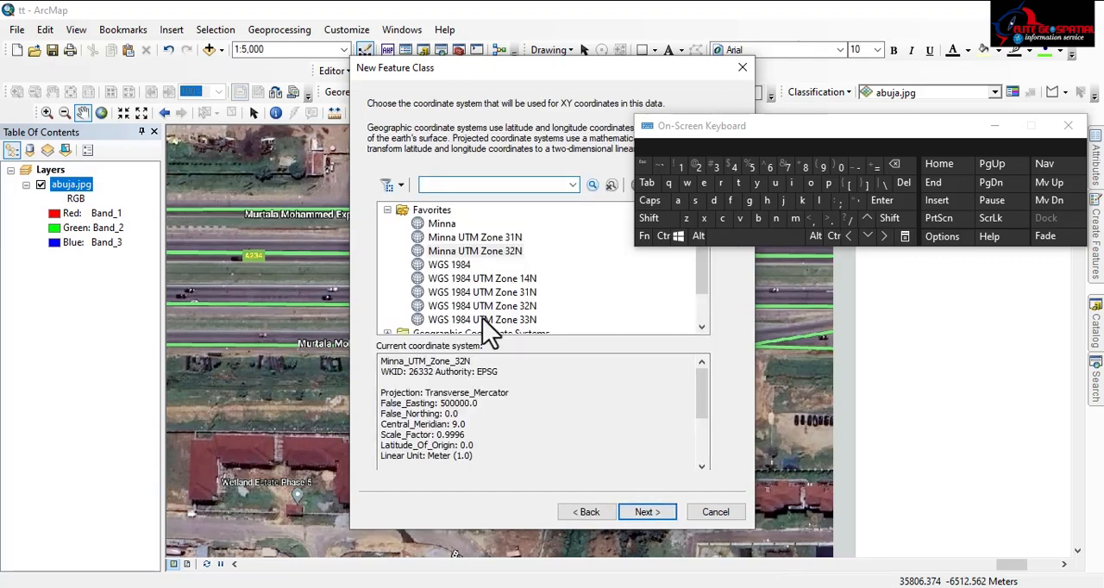
Assign the Minna UTM Zone 32N coordinate system to the Road feature class and keep the default storage configuration
{"action": "left_click", "coordinate": [500, 252]}
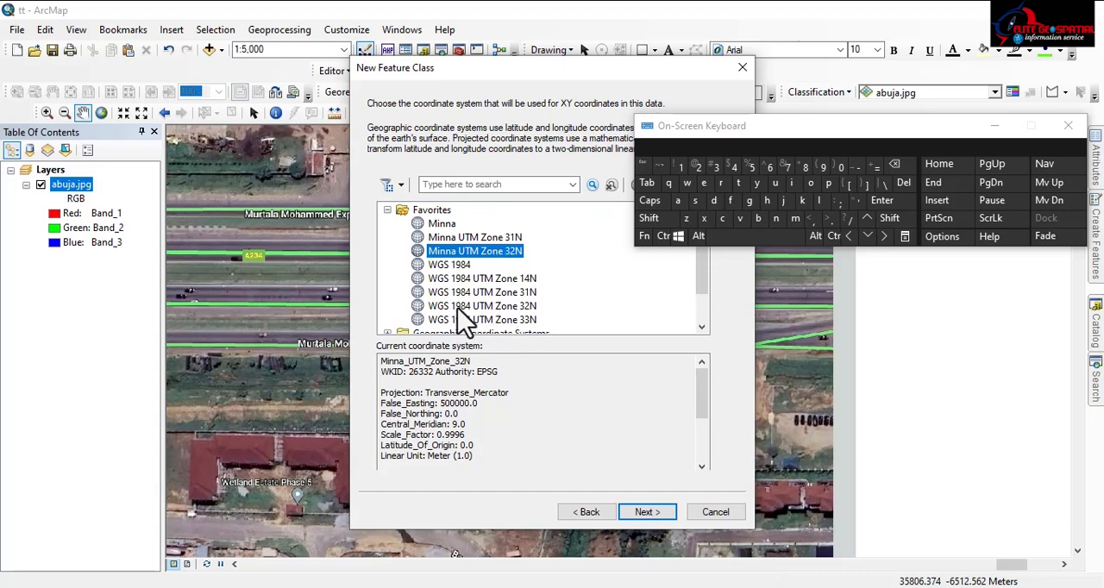
{"action": "left_click", "coordinate": [503, 307]}
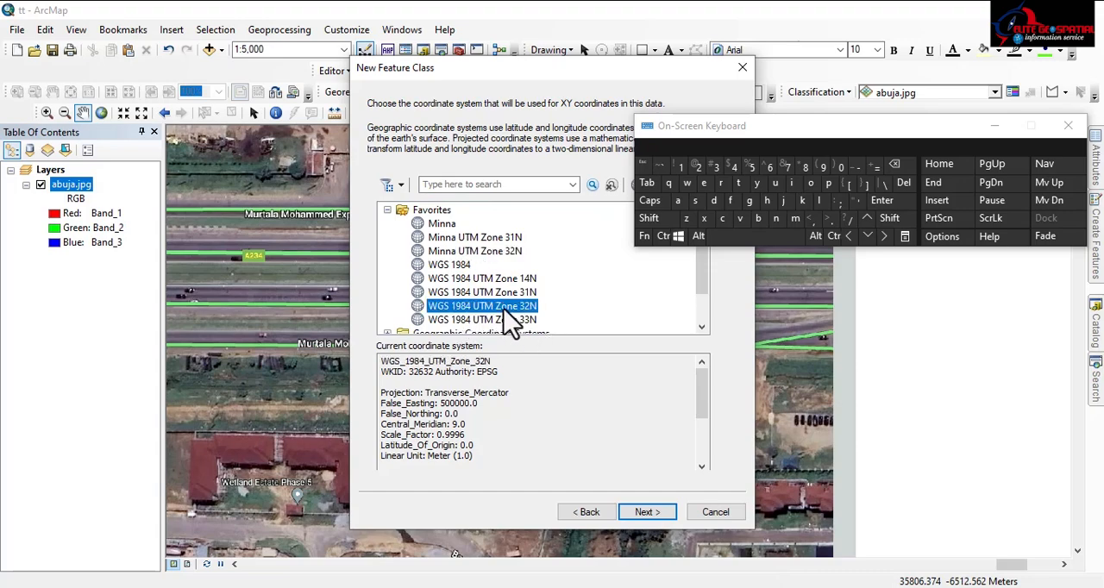
{"action": "left_click", "coordinate": [475, 252]}
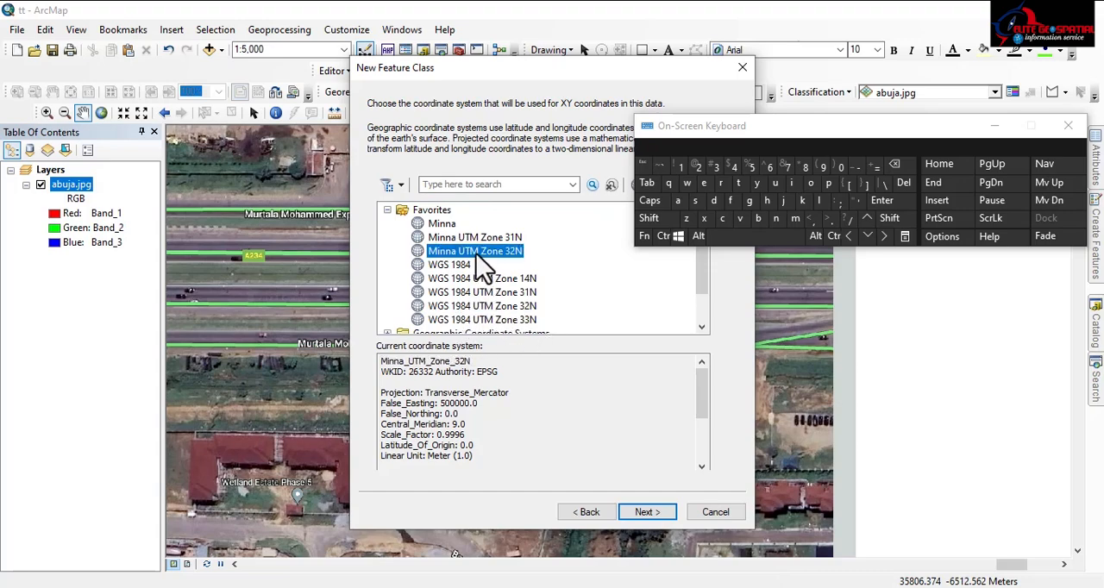
{"action": "left_click", "coordinate": [645, 512]}
{"action": "left_click", "coordinate": [645, 512]}
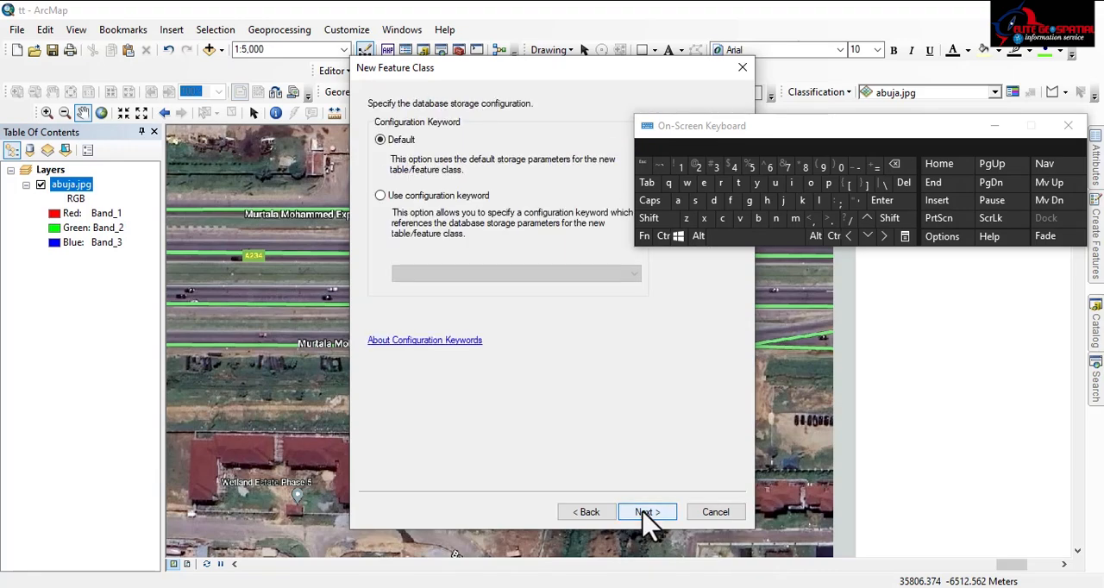
{"action": "left_click", "coordinate": [645, 512]}
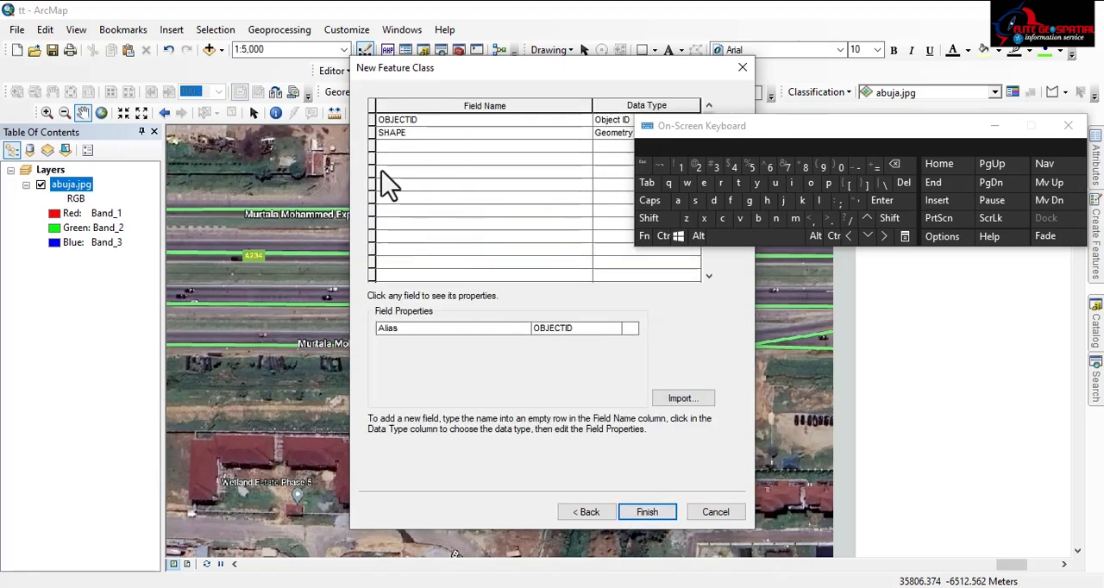
Add a field called Name to the Road feature class and finish creating it
{"action": "left_click", "coordinate": [399, 147]}
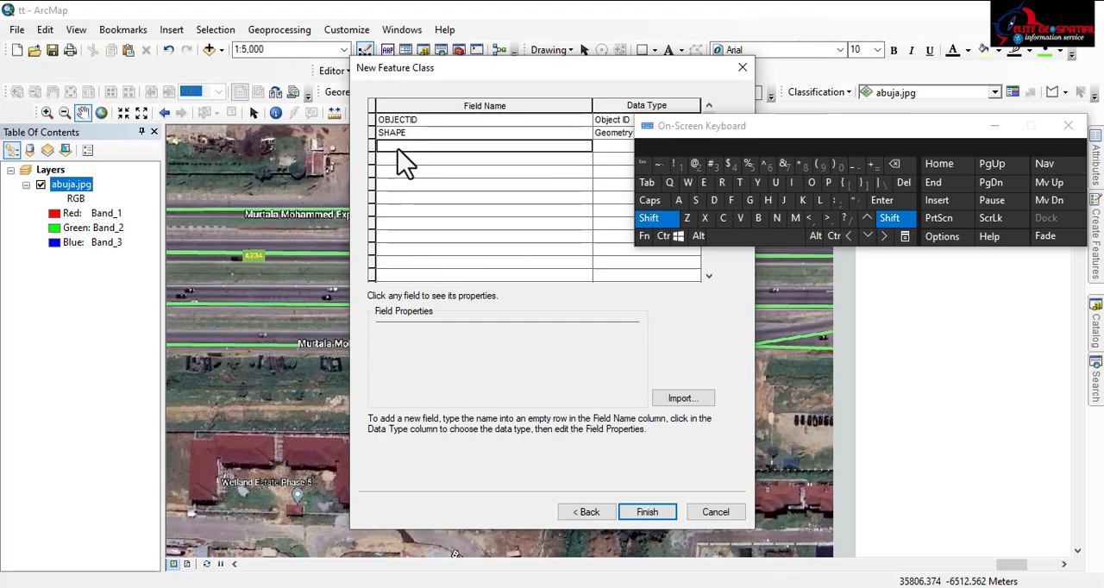
{"action": "type", "text": "Name"}
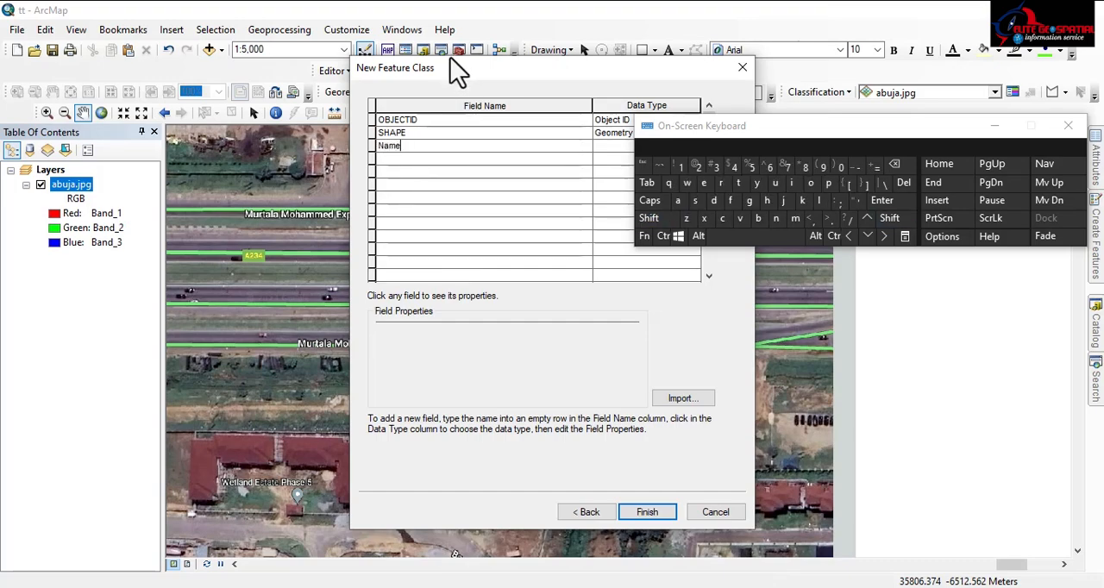
{"action": "left_click_drag", "start_coordinate": [462, 77], "coordinate": [331, 91]}
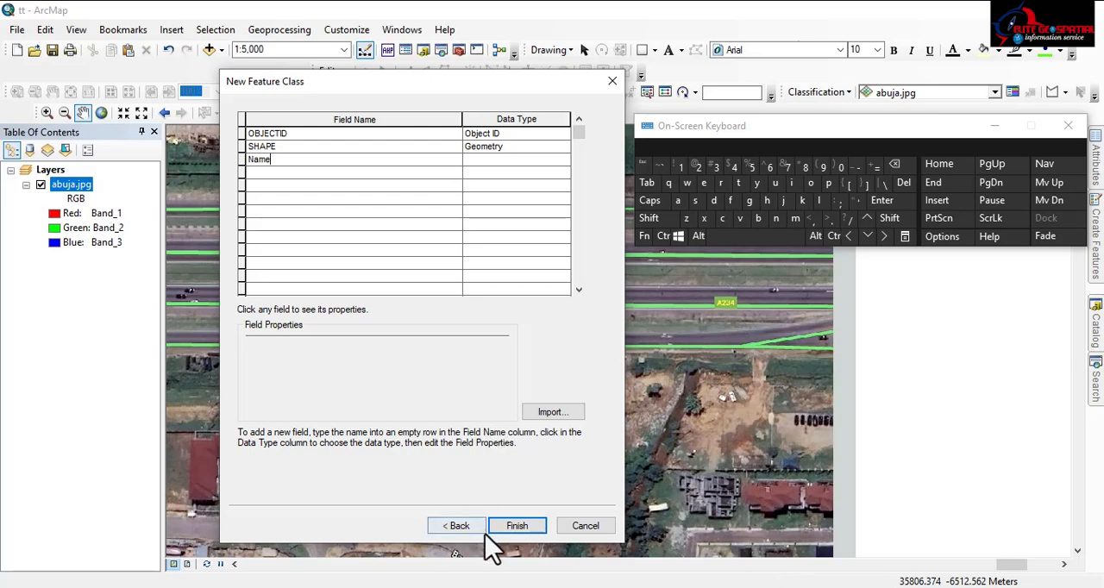
{"action": "left_click", "coordinate": [515, 526]}
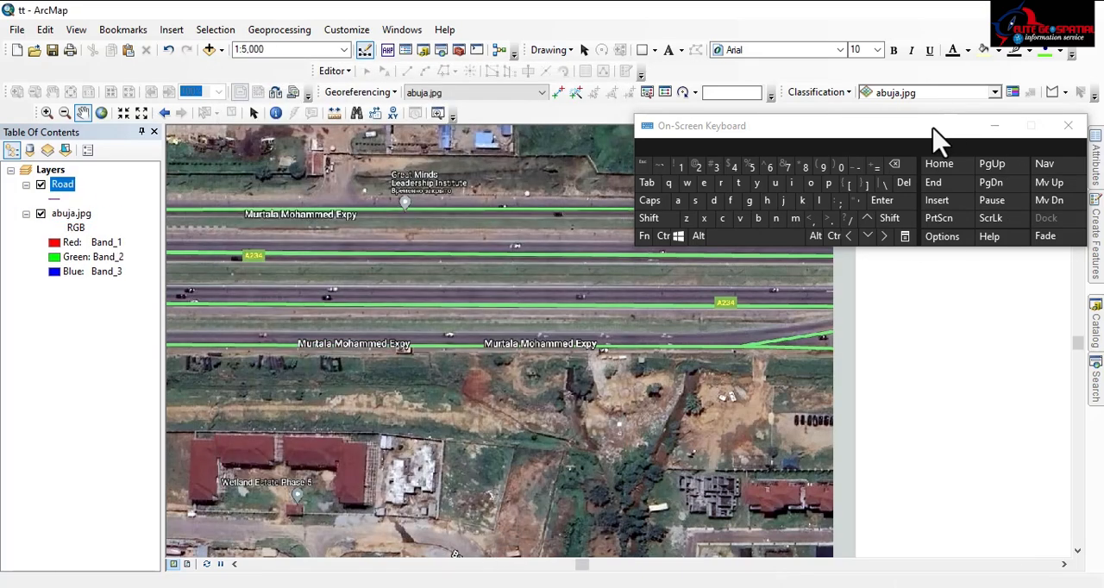
Remove the Road layer from the map's layer list
{"action": "left_click_drag", "start_coordinate": [934, 136], "coordinate": [440, 305]}
{"action": "right_click", "coordinate": [70, 187]}
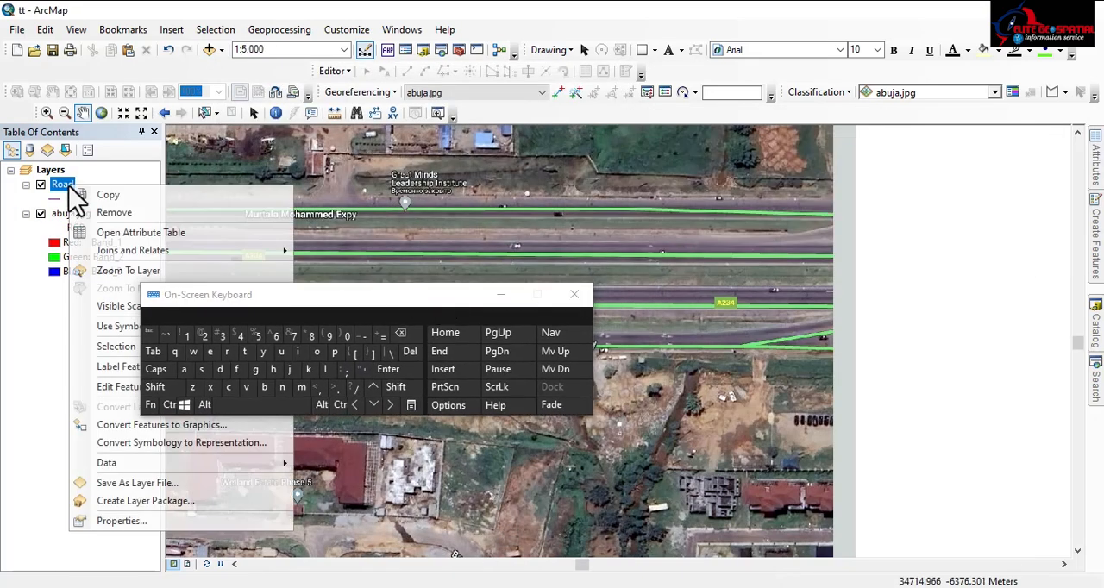
{"action": "left_click", "coordinate": [93, 213]}
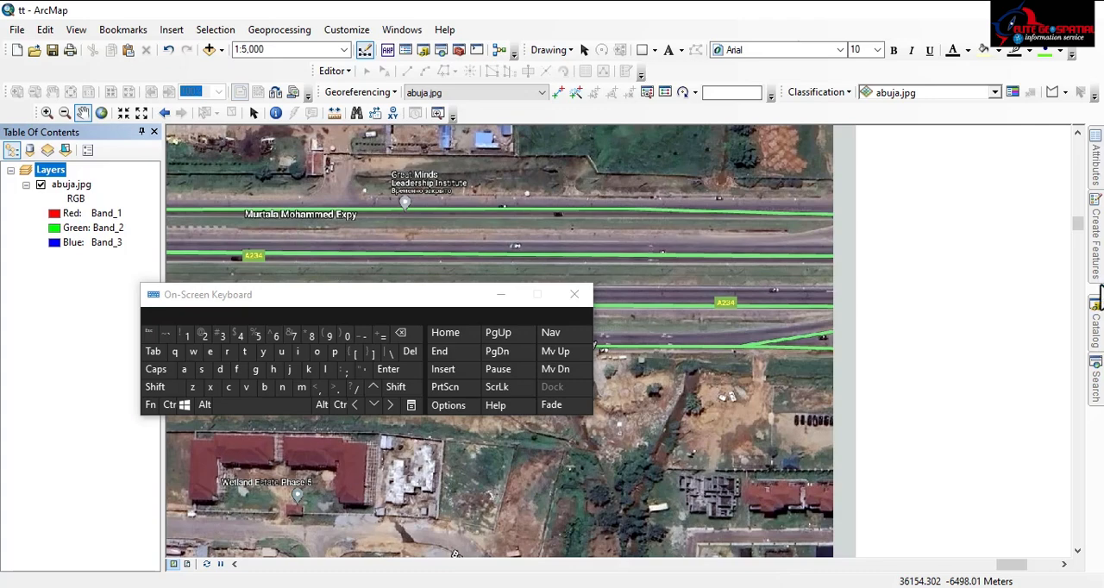
Examine the subtype settings in the properties of the Road feature class in abuja.gdb, leaving them unedited
{"action": "left_click", "coordinate": [1097, 336]}
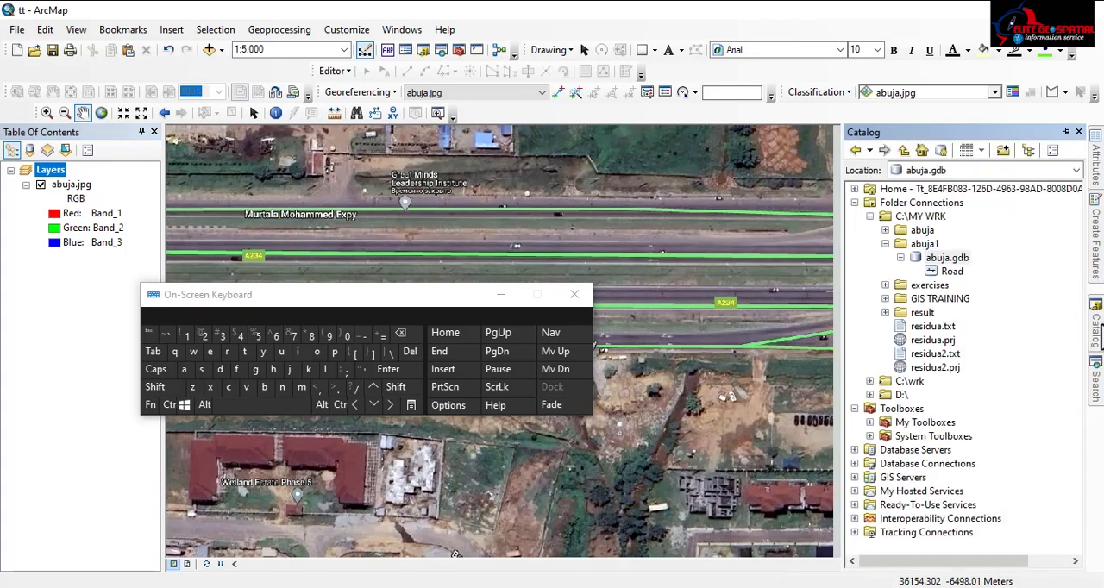
{"action": "left_click", "coordinate": [951, 272]}
{"action": "right_click", "coordinate": [952, 273]}
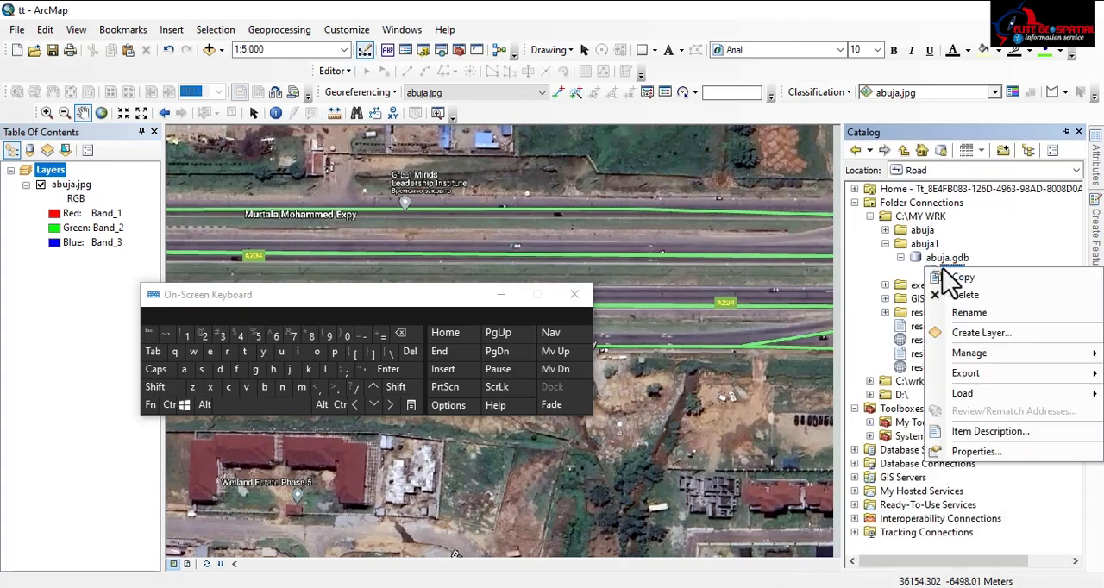
{"action": "left_click", "coordinate": [966, 450]}
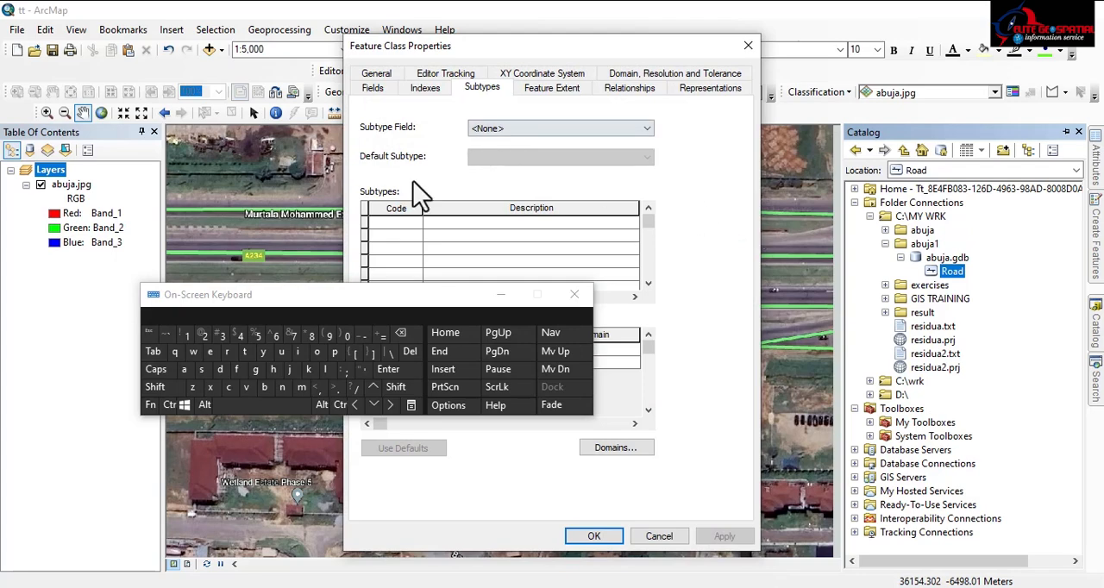
{"action": "left_click_drag", "start_coordinate": [325, 303], "coordinate": [153, 306]}
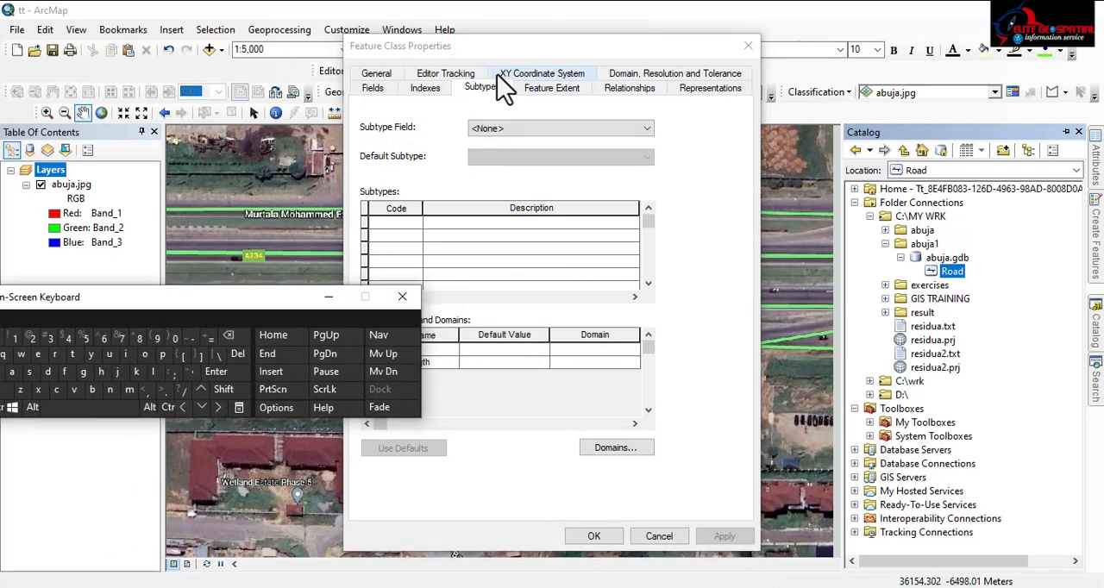
{"action": "left_click_drag", "start_coordinate": [515, 46], "coordinate": [641, 64]}
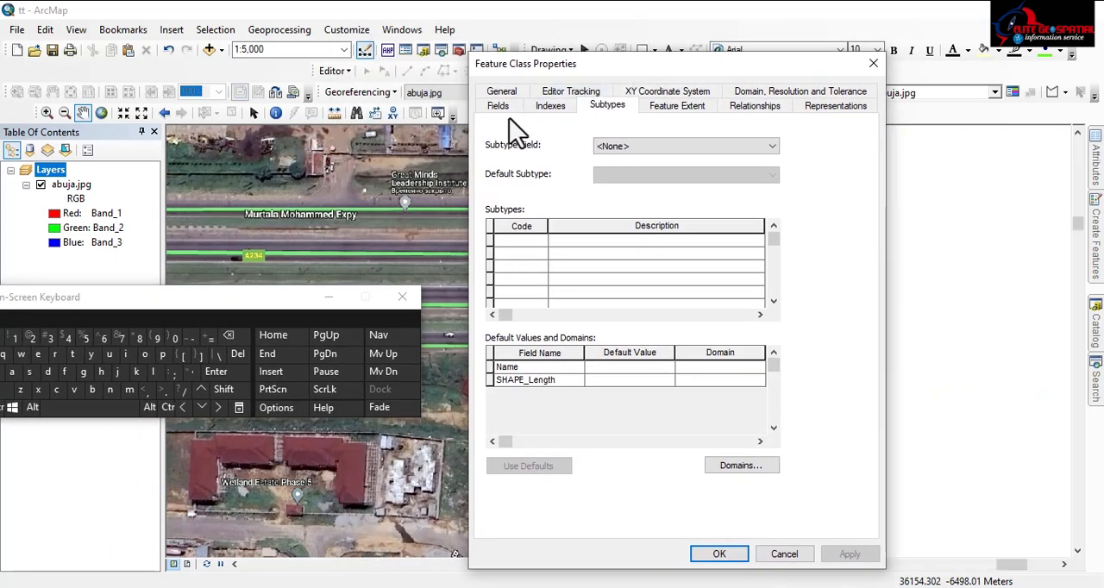
{"action": "left_click", "coordinate": [877, 65]}
Delete the Road feature class from abuja.gdb
{"action": "left_click", "coordinate": [1097, 341]}
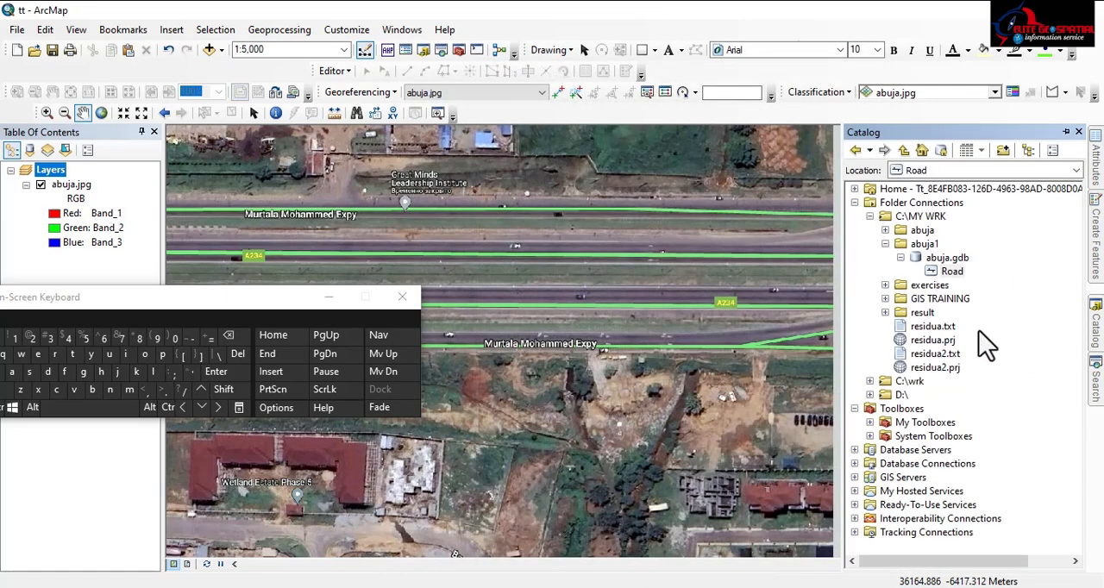
{"action": "right_click", "coordinate": [951, 272]}
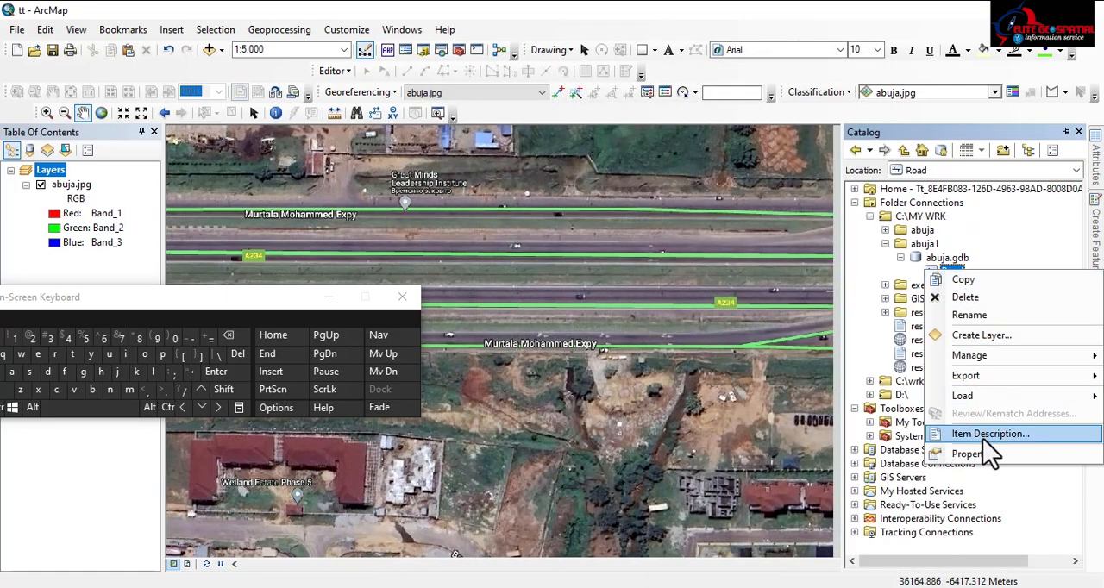
{"action": "left_click", "coordinate": [967, 297]}
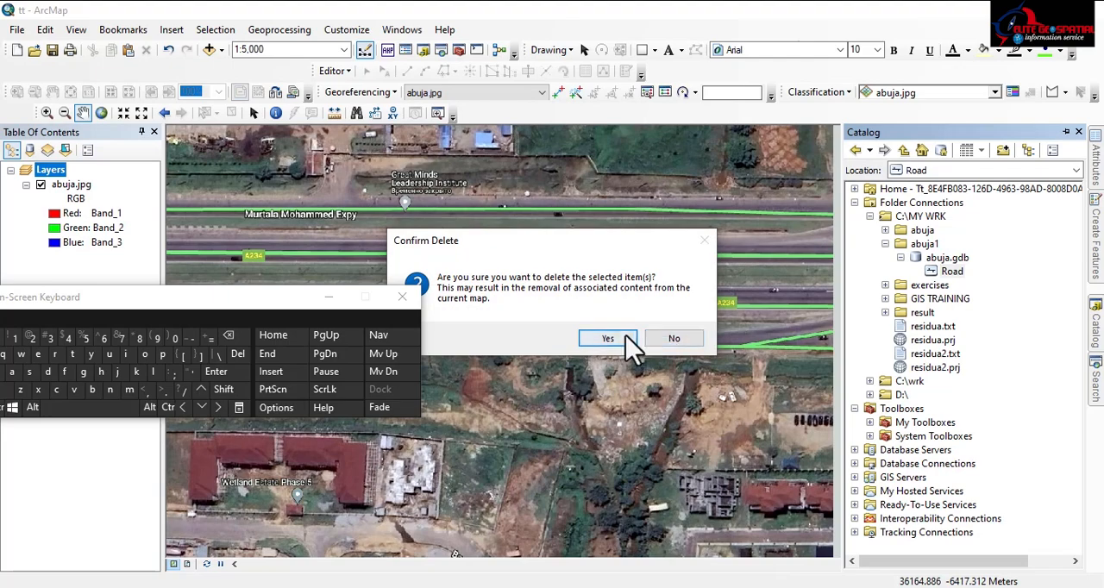
{"action": "left_click", "coordinate": [623, 340]}
Start a new feature class in abuja.gdb, named Road, with Line Features as its type
{"action": "right_click", "coordinate": [938, 260]}
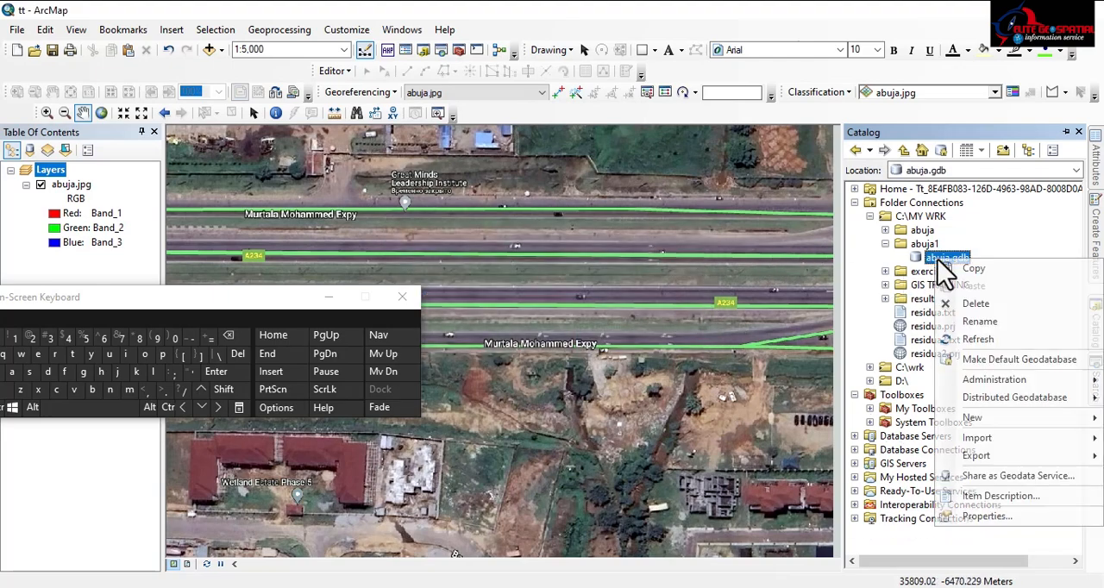
{"action": "mouse_move", "coordinate": [979, 422]}
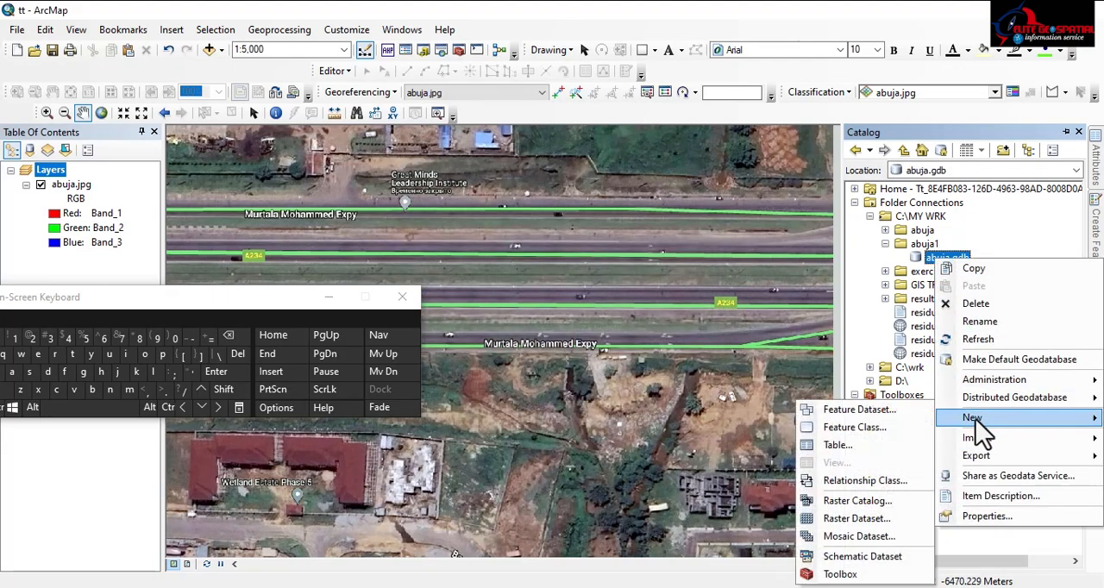
{"action": "left_click", "coordinate": [852, 428]}
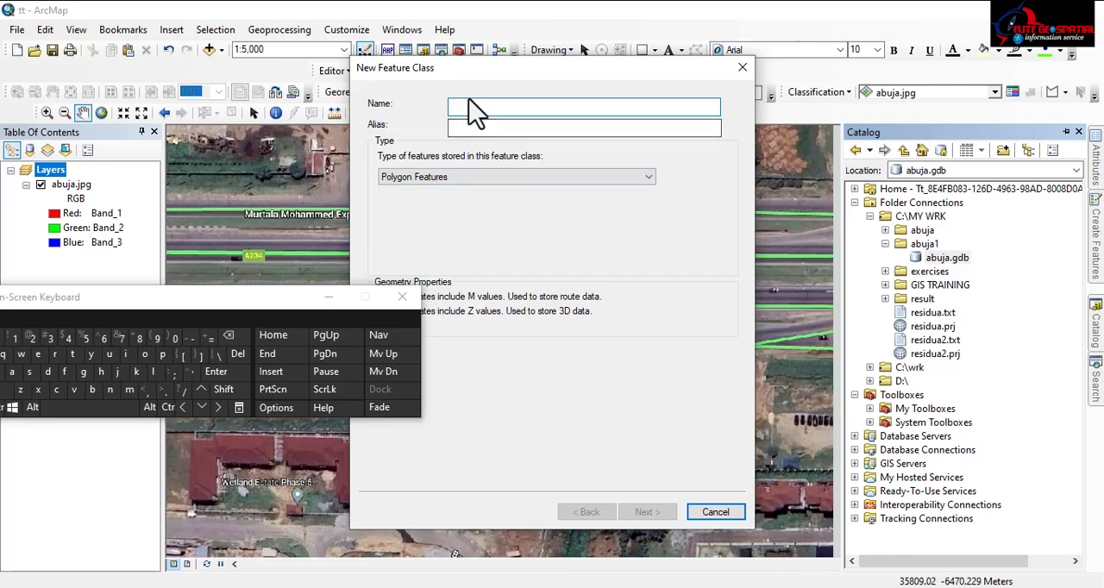
{"action": "type", "text": "R"}
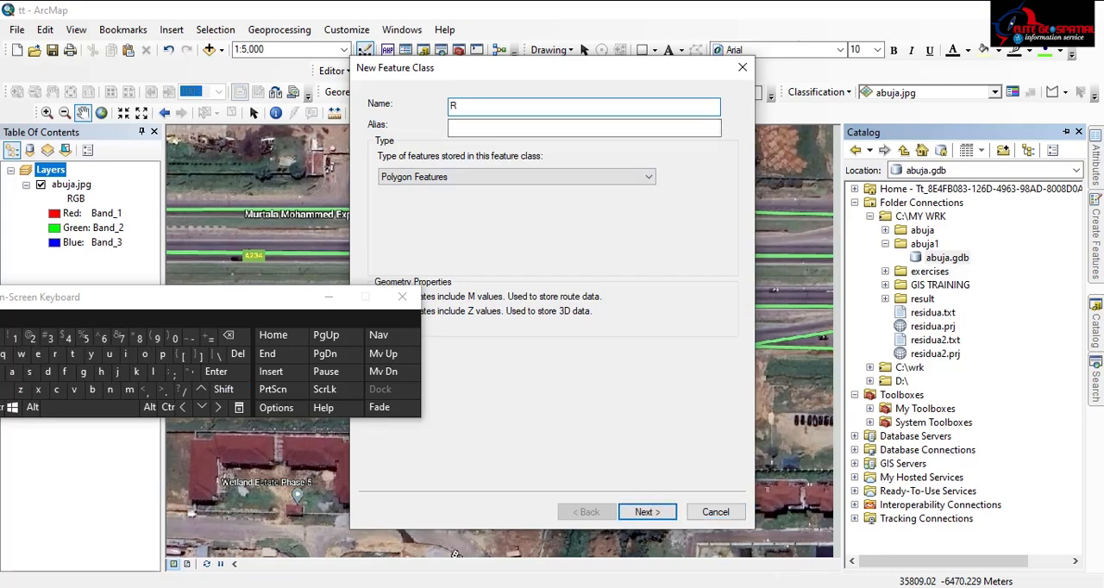
{"action": "left_click", "coordinate": [146, 353]}
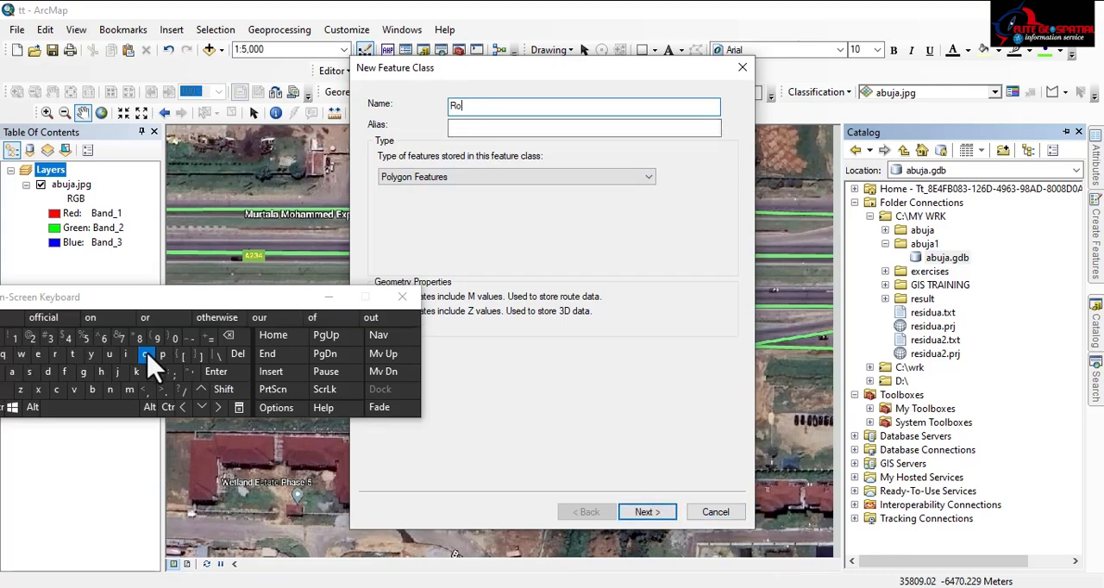
{"action": "left_click", "coordinate": [12, 371]}
{"action": "left_click", "coordinate": [47, 371]}
{"action": "left_click", "coordinate": [407, 177]}
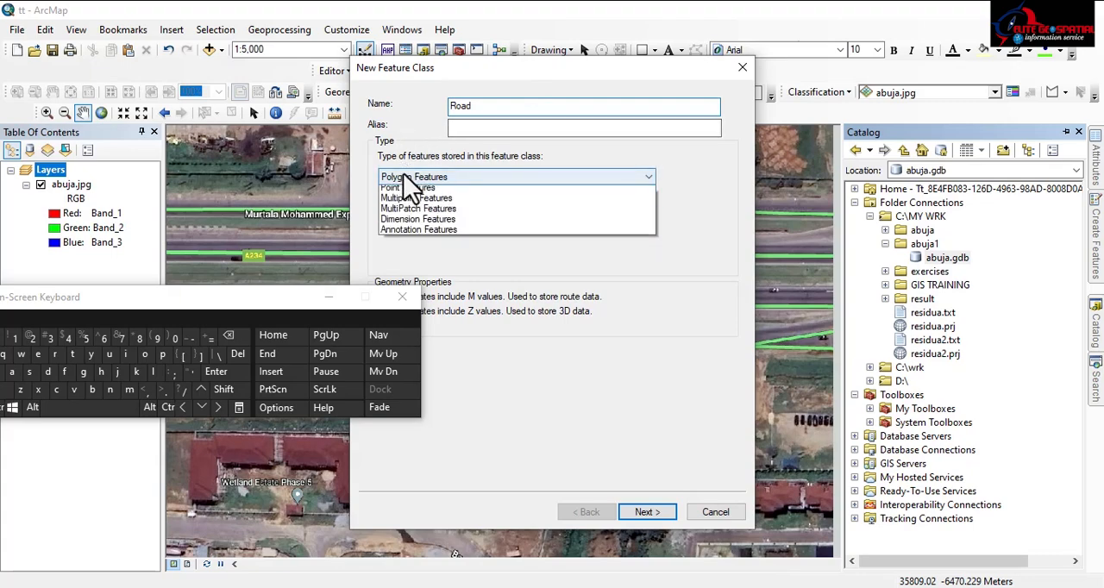
{"action": "left_click", "coordinate": [407, 200]}
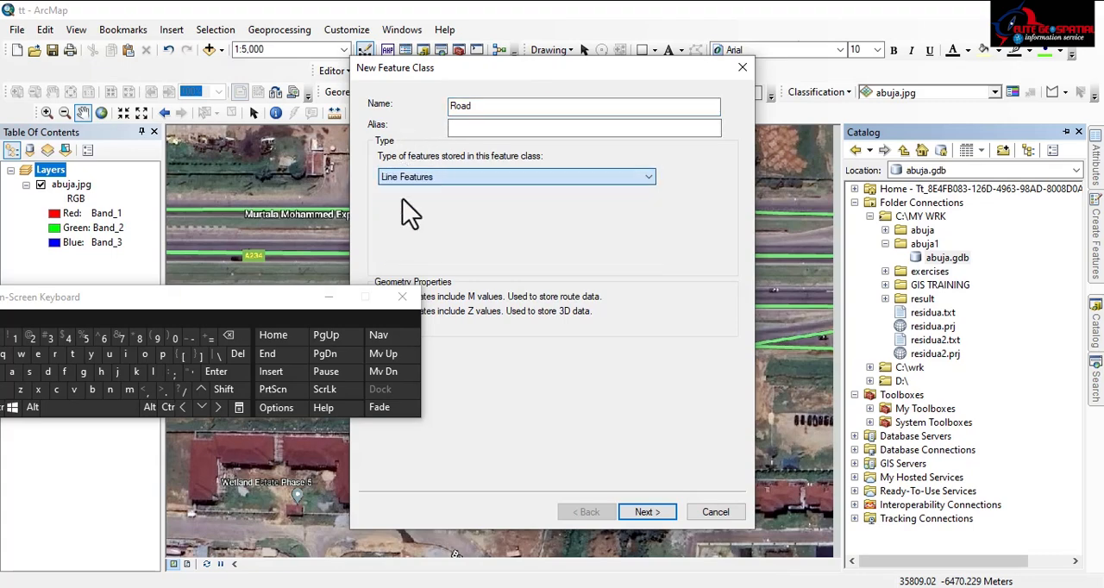
{"action": "left_click", "coordinate": [647, 512]}
Assign Minna UTM Zone 32N to the new feature class and accept the default tolerance and storage configuration
{"action": "left_click", "coordinate": [647, 512]}
{"action": "left_click", "coordinate": [589, 512]}
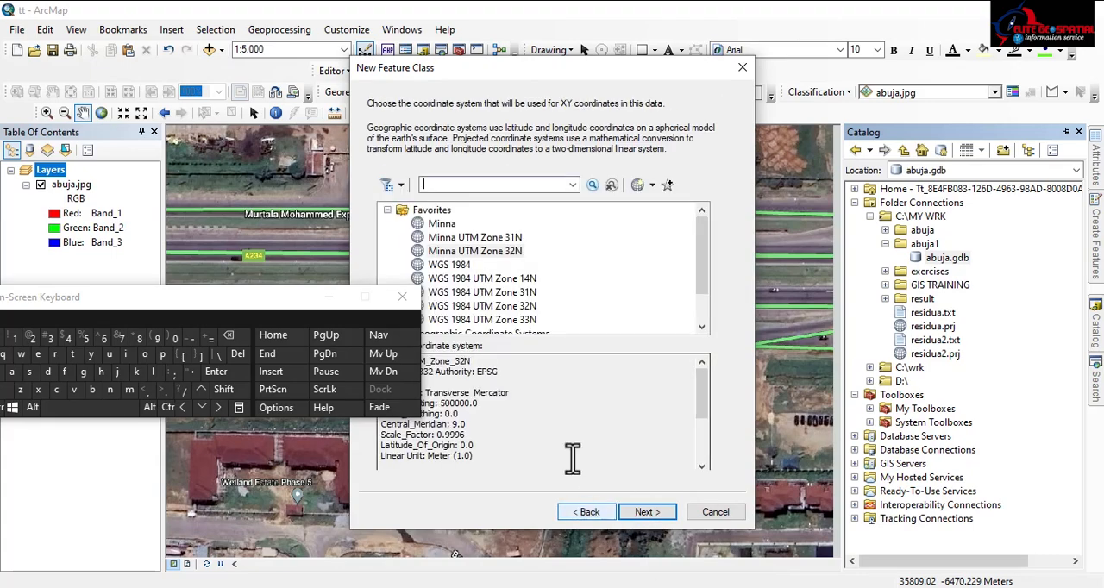
{"action": "left_click", "coordinate": [474, 251]}
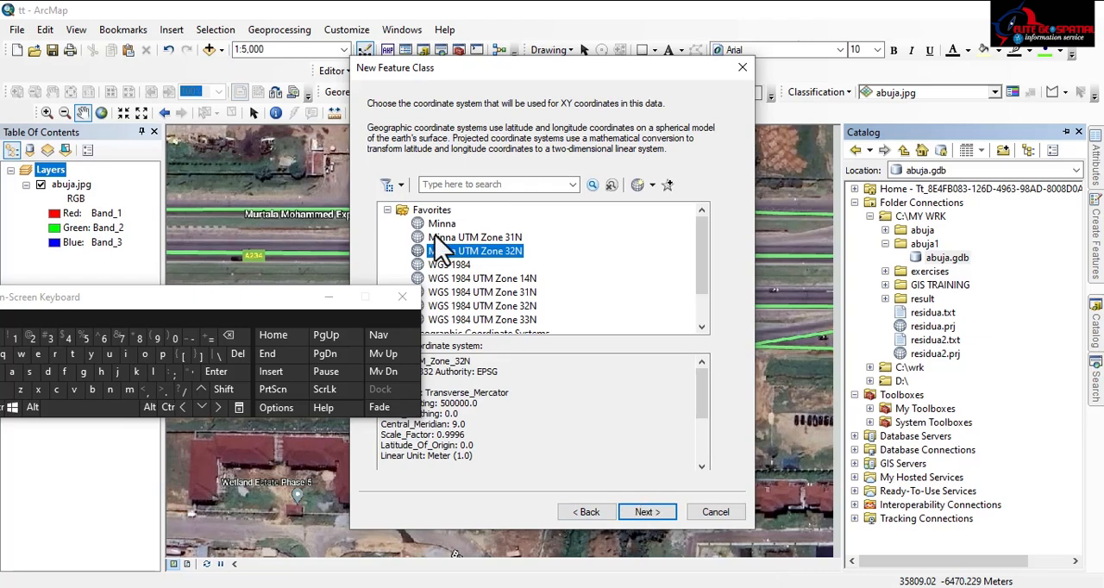
{"action": "left_click", "coordinate": [645, 512]}
{"action": "left_click", "coordinate": [645, 513]}
{"action": "left_click", "coordinate": [645, 512]}
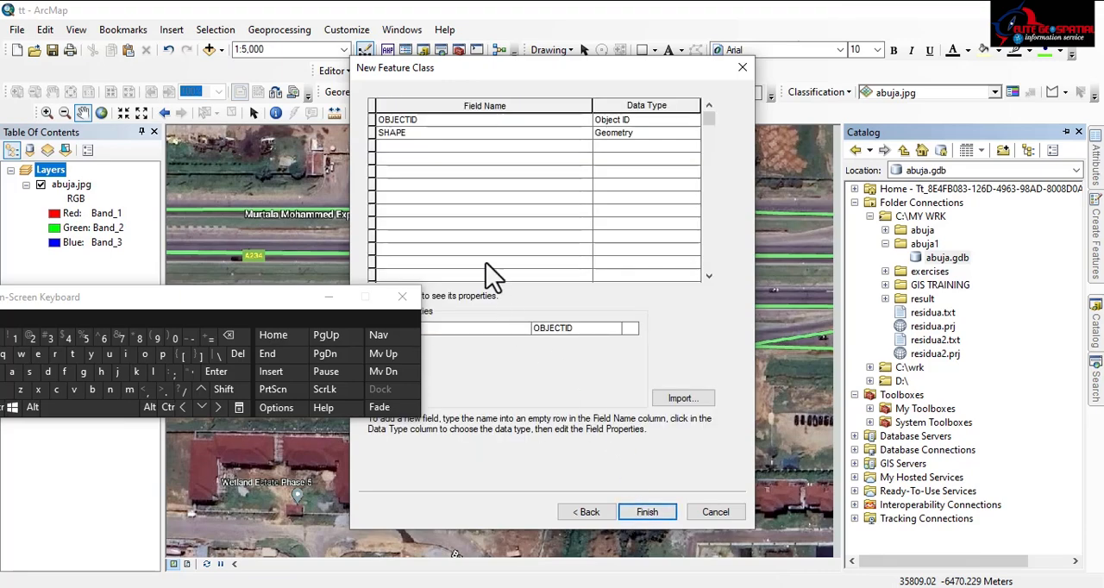
Add a text field called Name to the new Road feature class
{"action": "left_click", "coordinate": [428, 133]}
{"action": "left_click", "coordinate": [423, 145]}
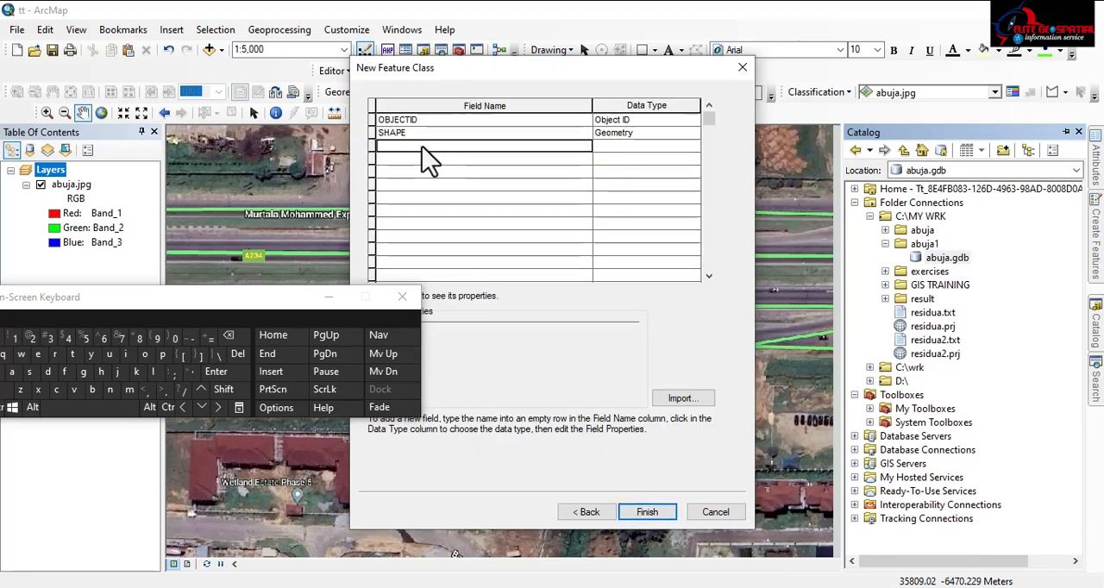
{"action": "type", "text": "Na"}
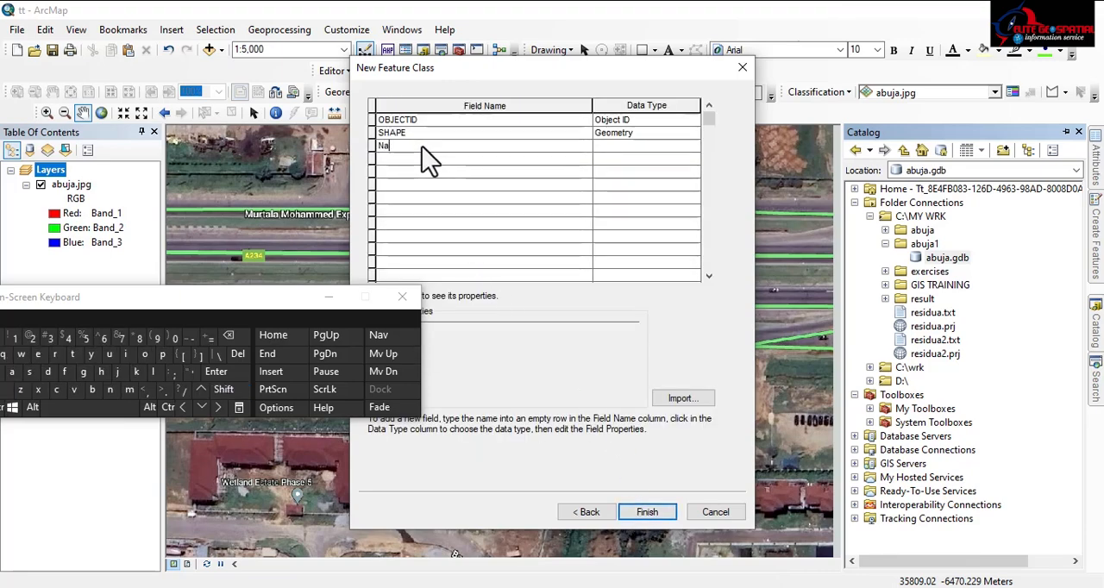
{"action": "type", "text": "me"}
{"action": "key", "text": "Return"}
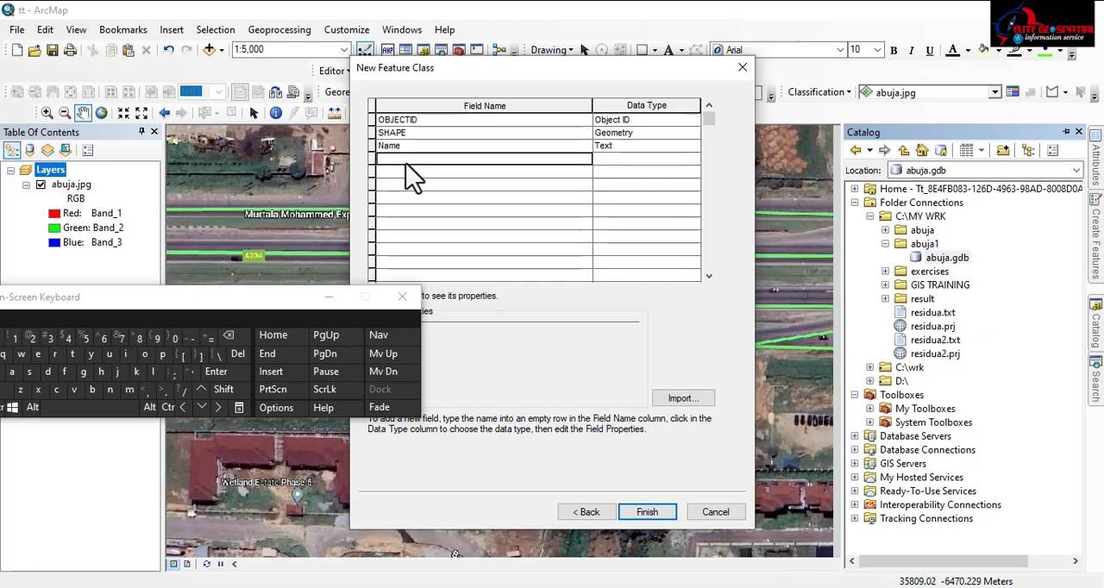
Add a Short Integer field called Subtypes and finish creating the Road feature class
{"action": "key", "text": "shift"}
{"action": "type", "text": "S"}
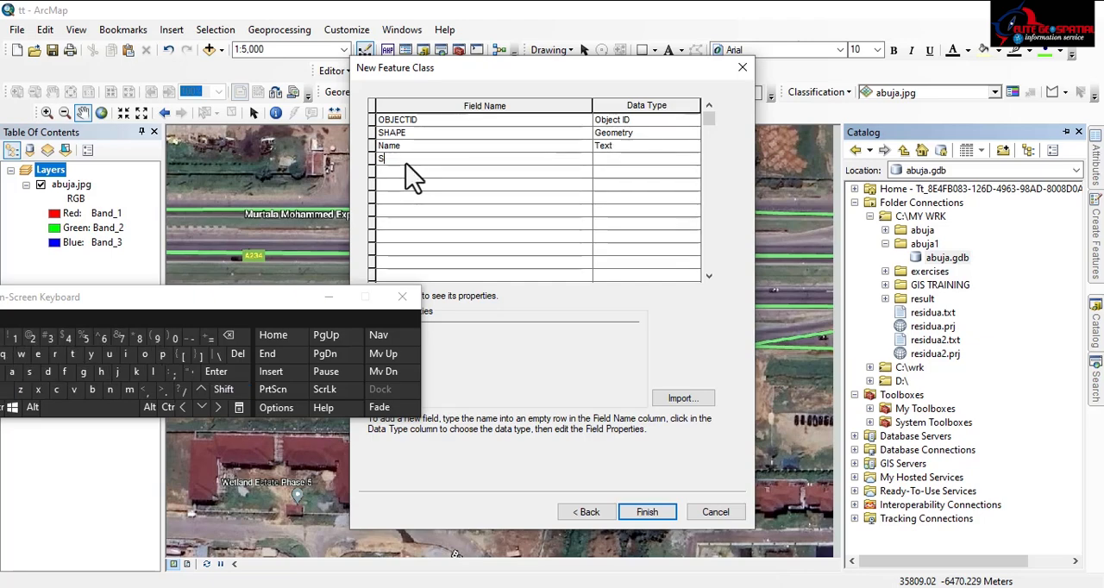
{"action": "type", "text": "ubtypes"}
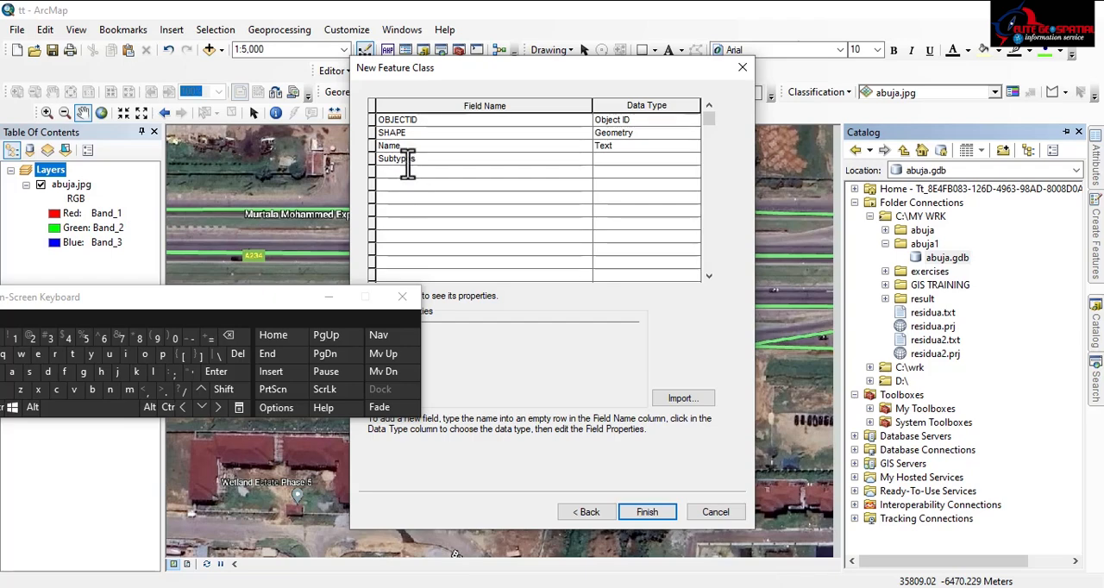
{"action": "left_click", "coordinate": [636, 161]}
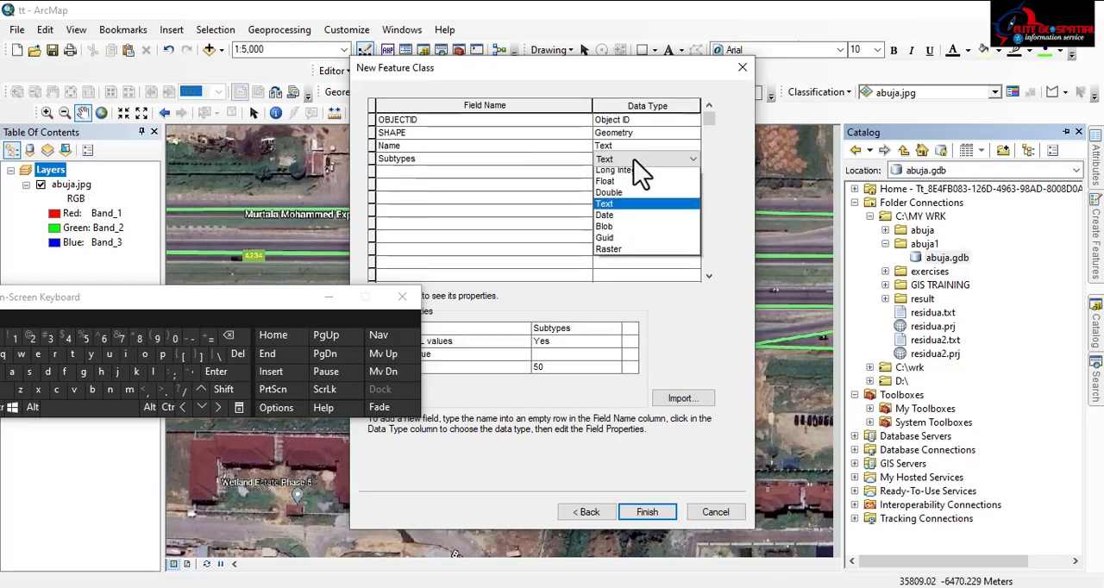
{"action": "left_click", "coordinate": [624, 174]}
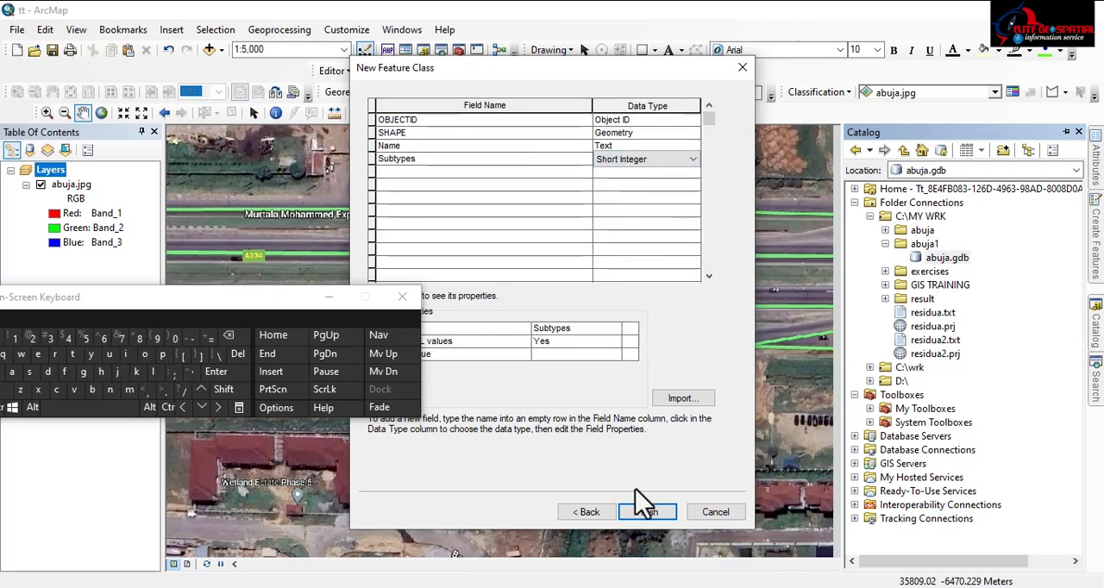
{"action": "left_click", "coordinate": [640, 513]}
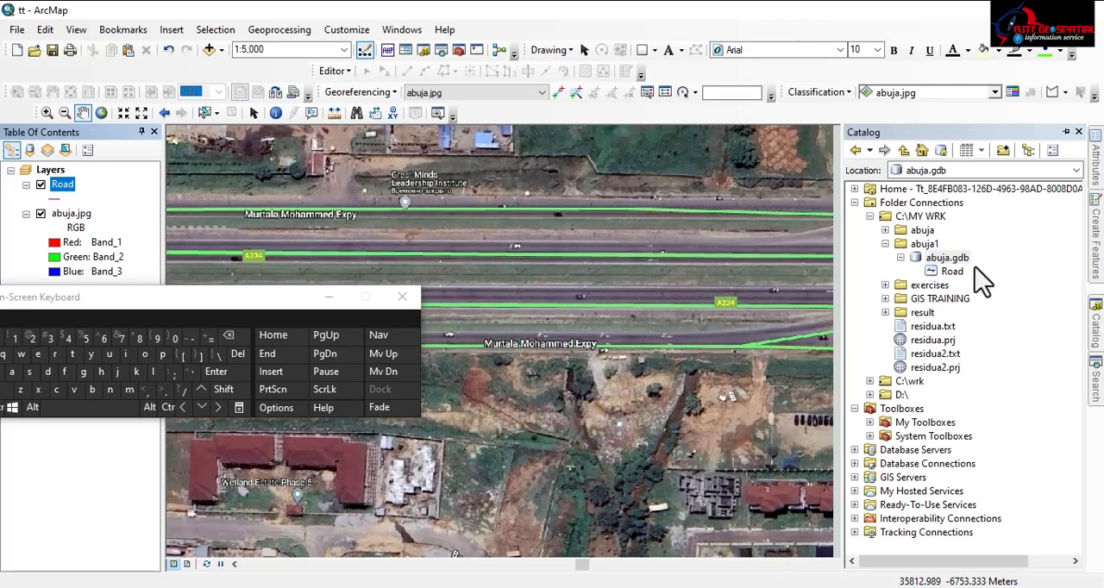
Remove the newly added Road layer from the map and open the properties of the Road feature class in abuja.gdb
{"action": "right_click", "coordinate": [52, 184]}
{"action": "left_click", "coordinate": [94, 212]}
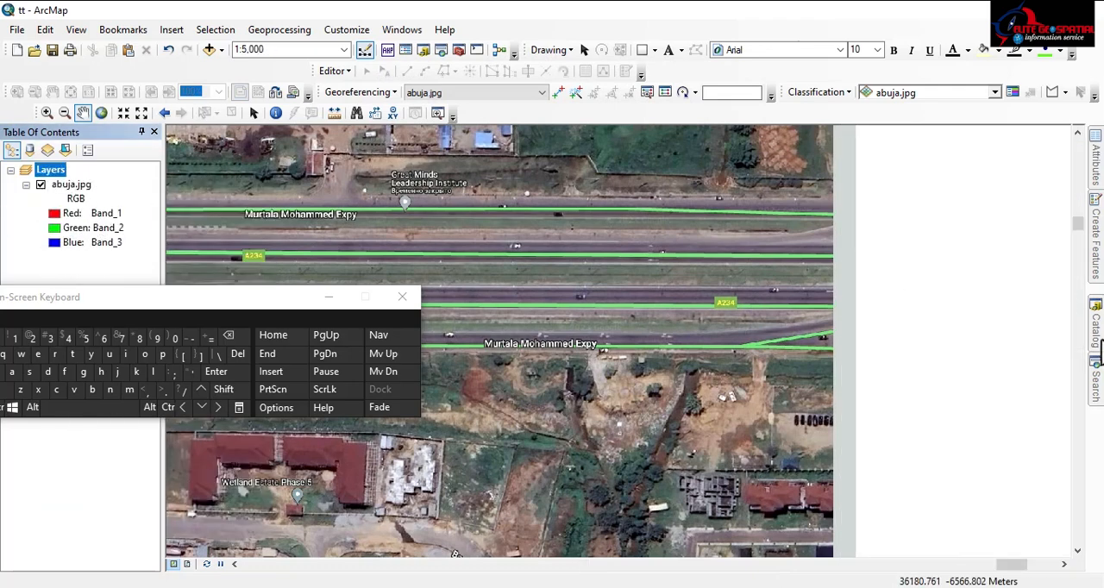
{"action": "left_click", "coordinate": [1092, 345]}
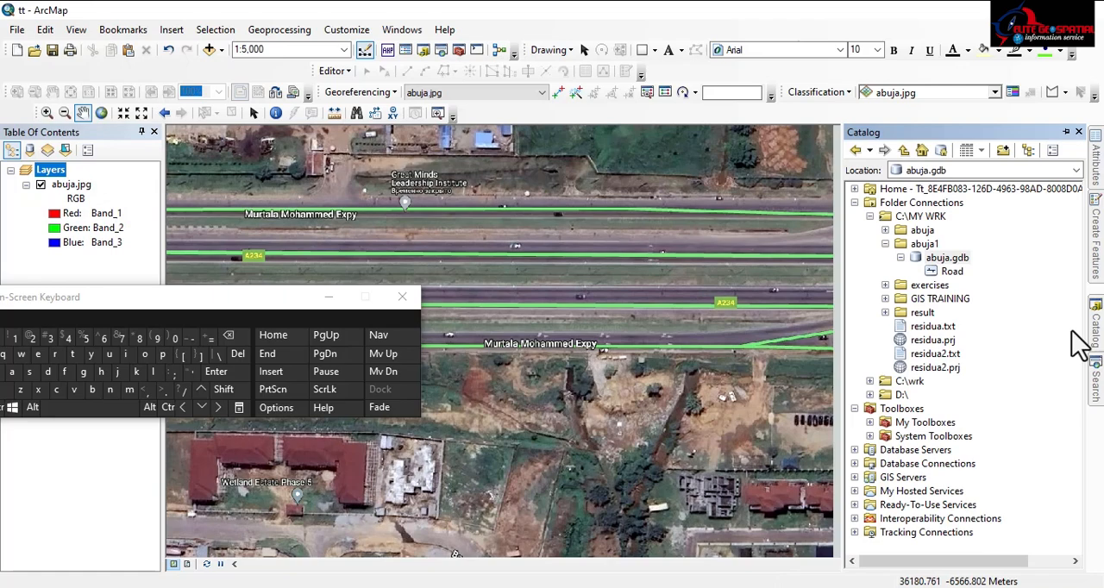
{"action": "left_click", "coordinate": [952, 273]}
{"action": "right_click", "coordinate": [954, 276]}
{"action": "left_click", "coordinate": [935, 456]}
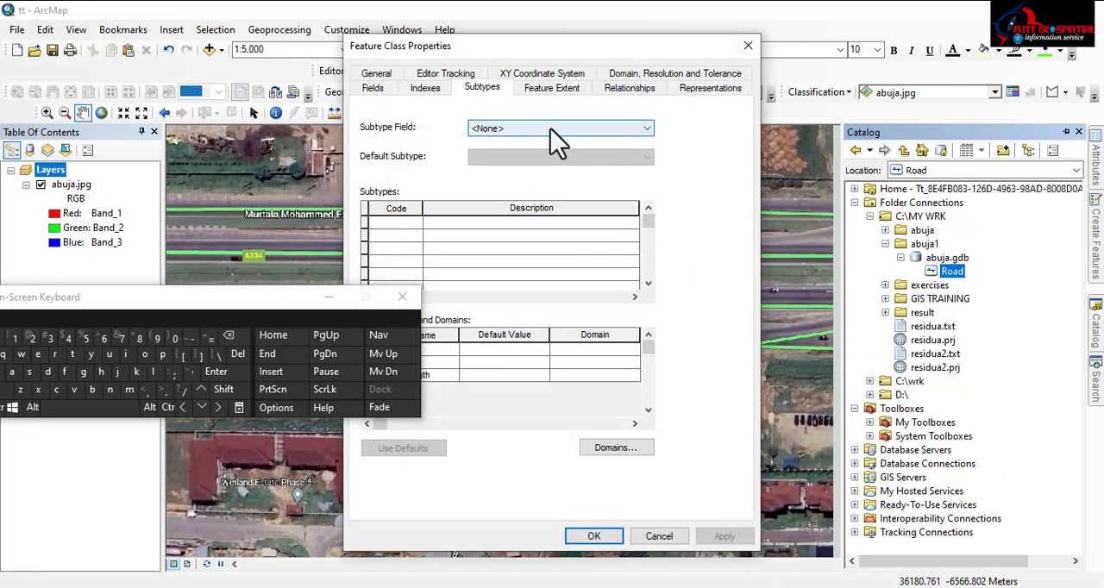
Set Subtypes as the subtype field and describe subtype code 1 as Expressway
{"action": "left_click", "coordinate": [550, 128]}
{"action": "left_click", "coordinate": [486, 87]}
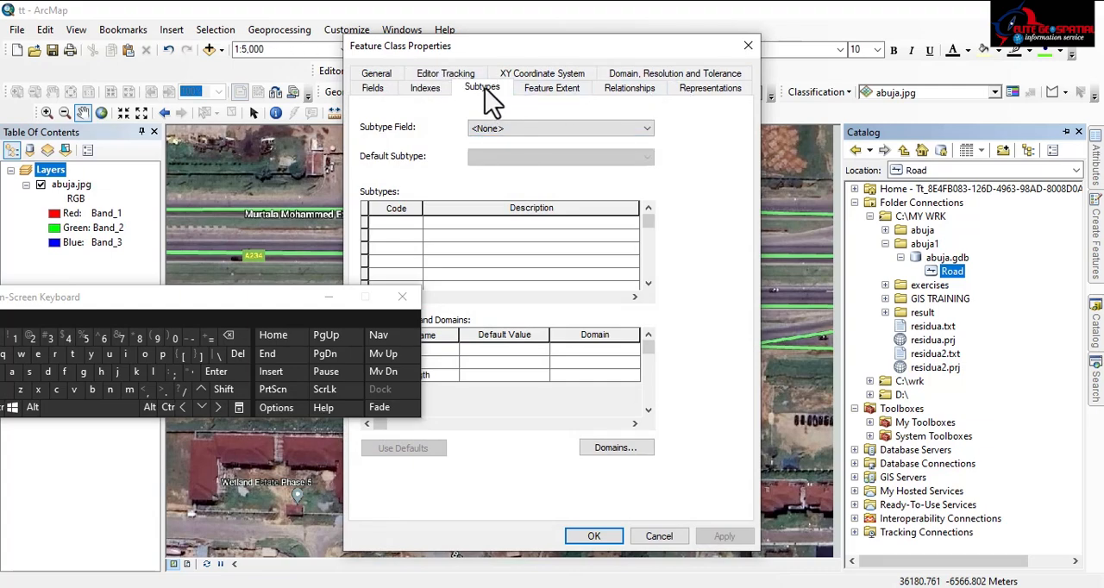
{"action": "left_click", "coordinate": [503, 129]}
{"action": "left_click", "coordinate": [488, 154]}
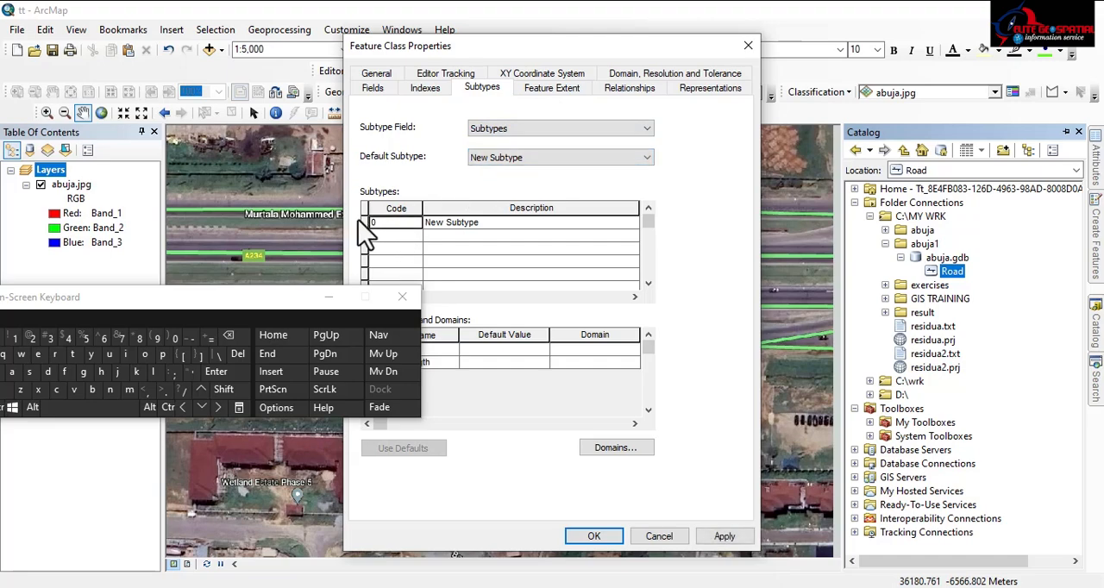
{"action": "left_click", "coordinate": [460, 222]}
{"action": "type", "text": "Expressway"}
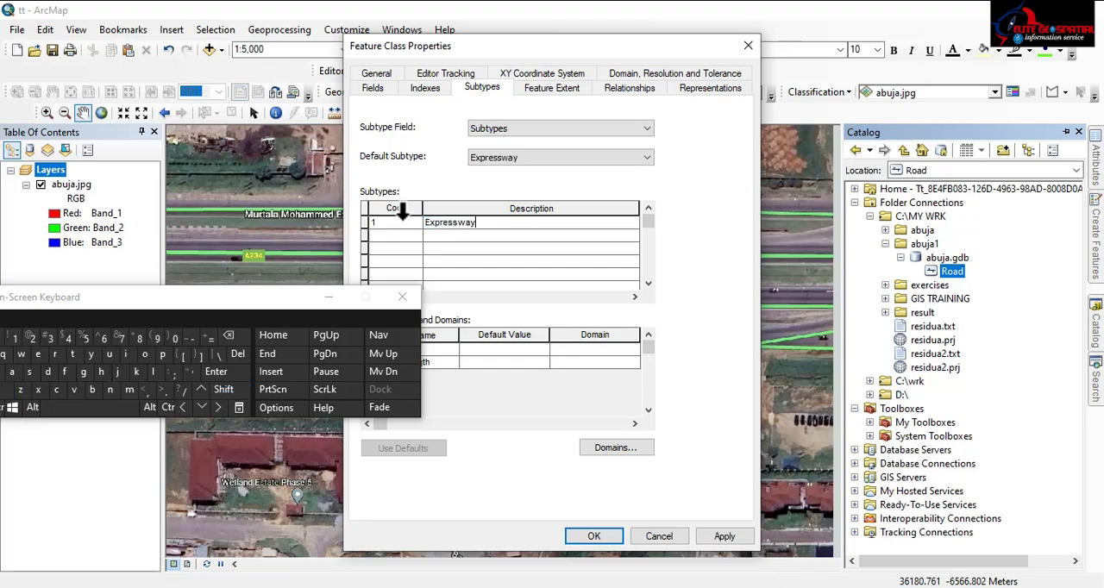
Add subtype code 2 with the description MajorRoad to the Road feature class
{"action": "left_click", "coordinate": [397, 236]}
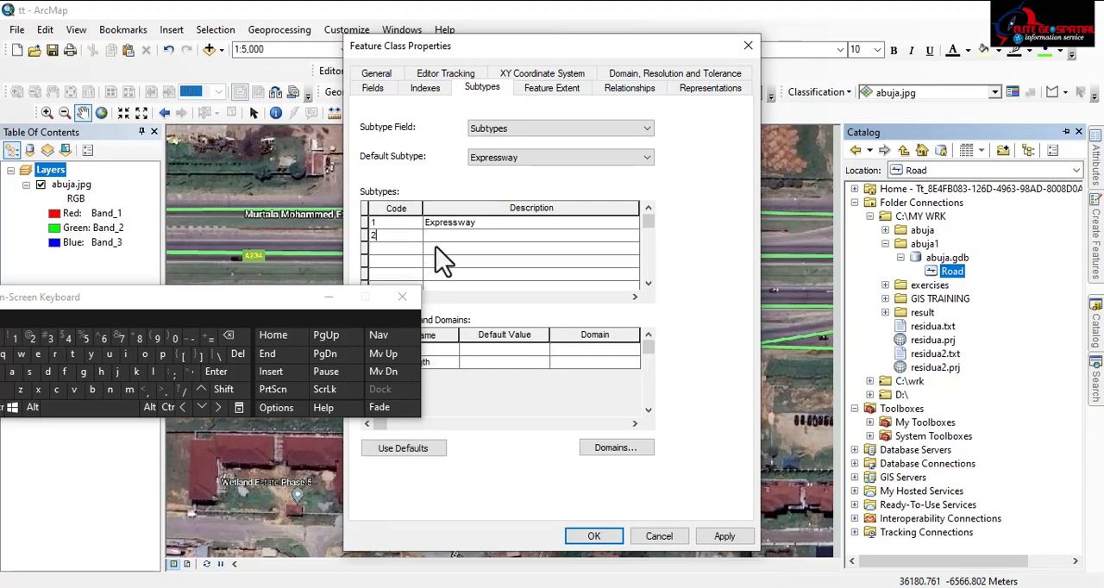
{"action": "left_click", "coordinate": [439, 235]}
{"action": "key", "text": "shift"}
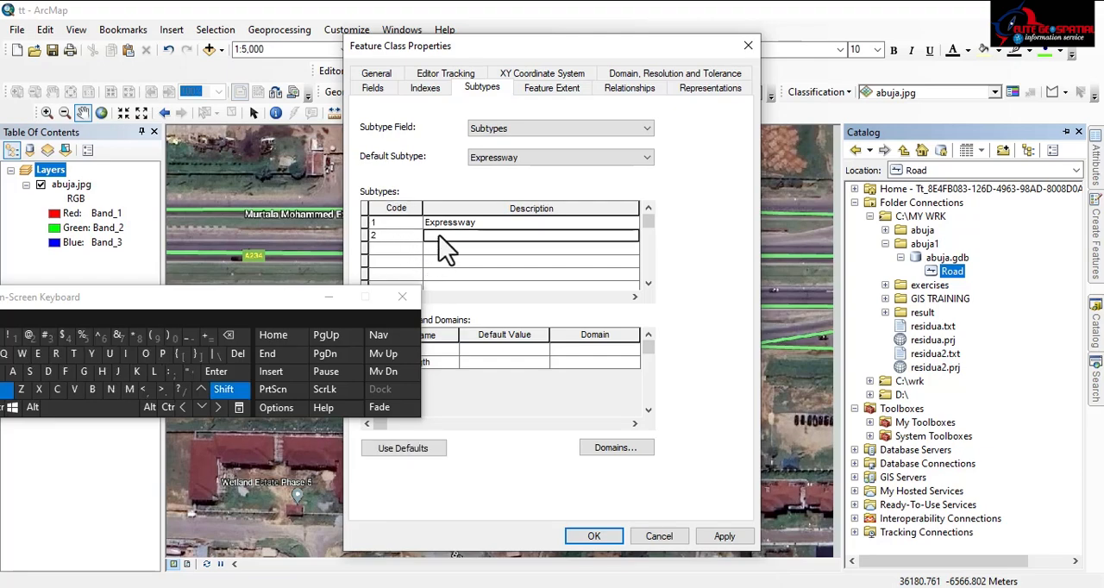
{"action": "type", "text": "Ma"}
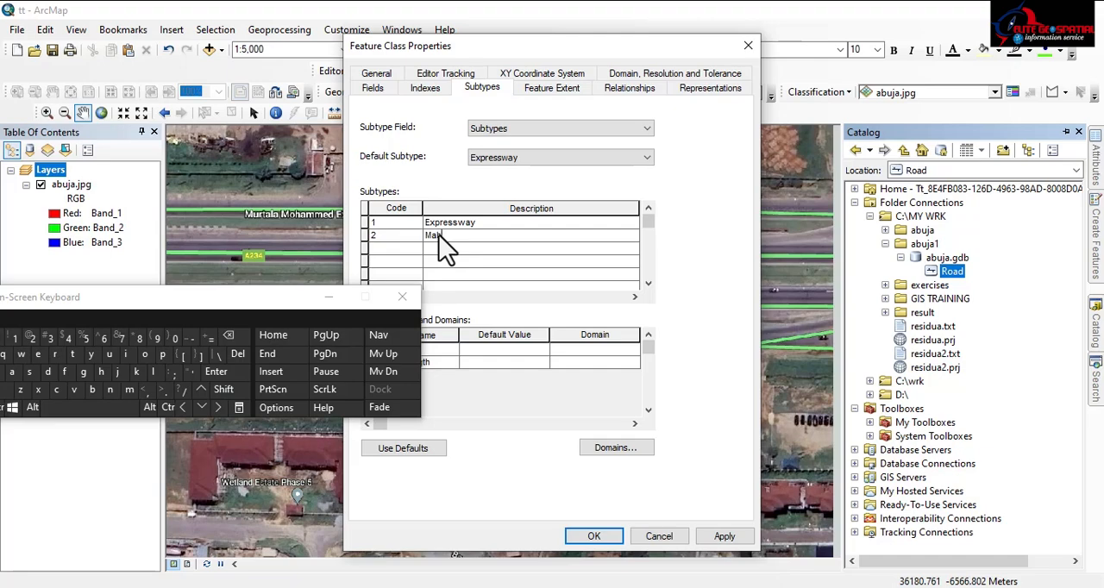
{"action": "type", "text": "j"}
{"action": "left_click", "coordinate": [147, 353]}
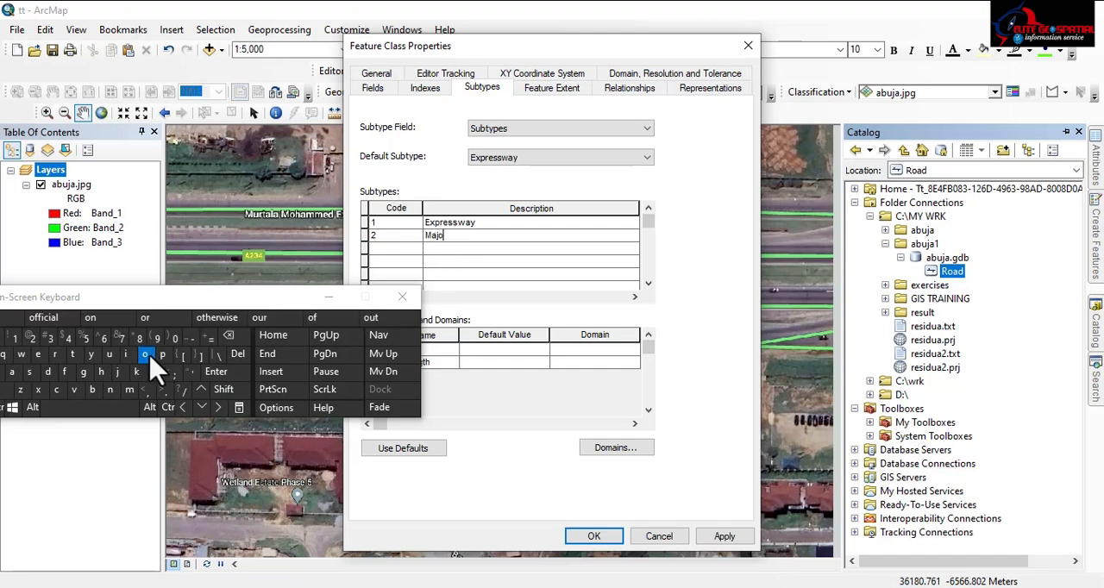
{"action": "left_click", "coordinate": [59, 354]}
{"action": "key", "text": "shift"}
{"action": "type", "text": "R"}
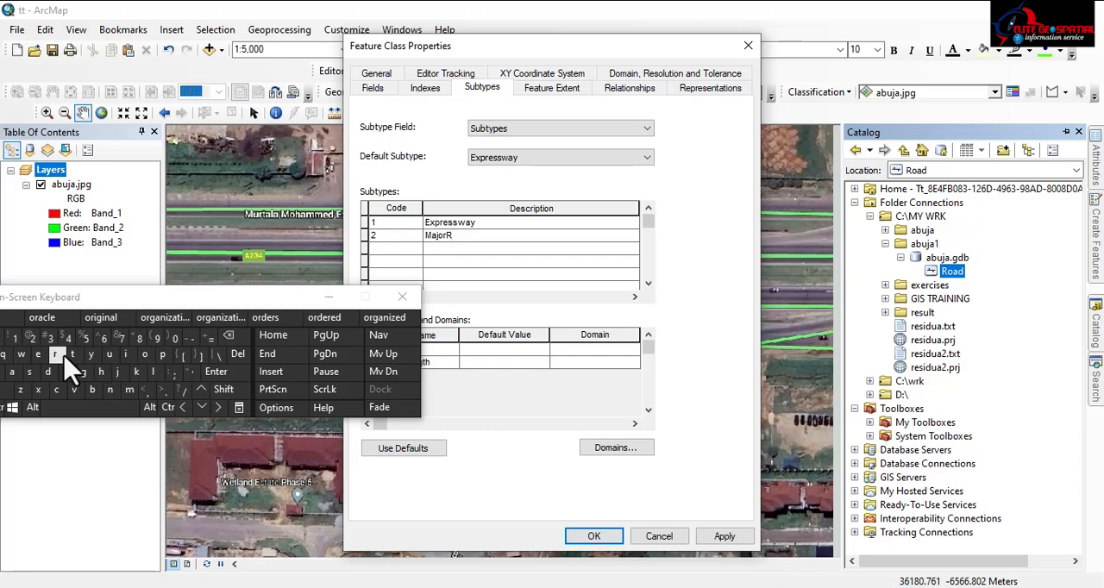
{"action": "left_click", "coordinate": [144, 354]}
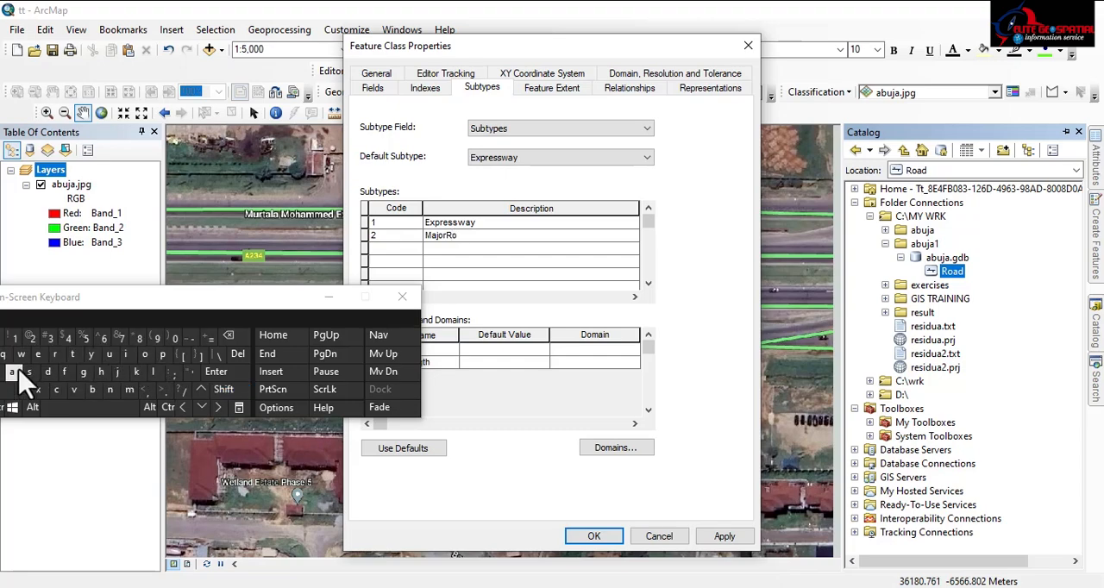
{"action": "left_click", "coordinate": [12, 372]}
{"action": "left_click", "coordinate": [47, 372]}
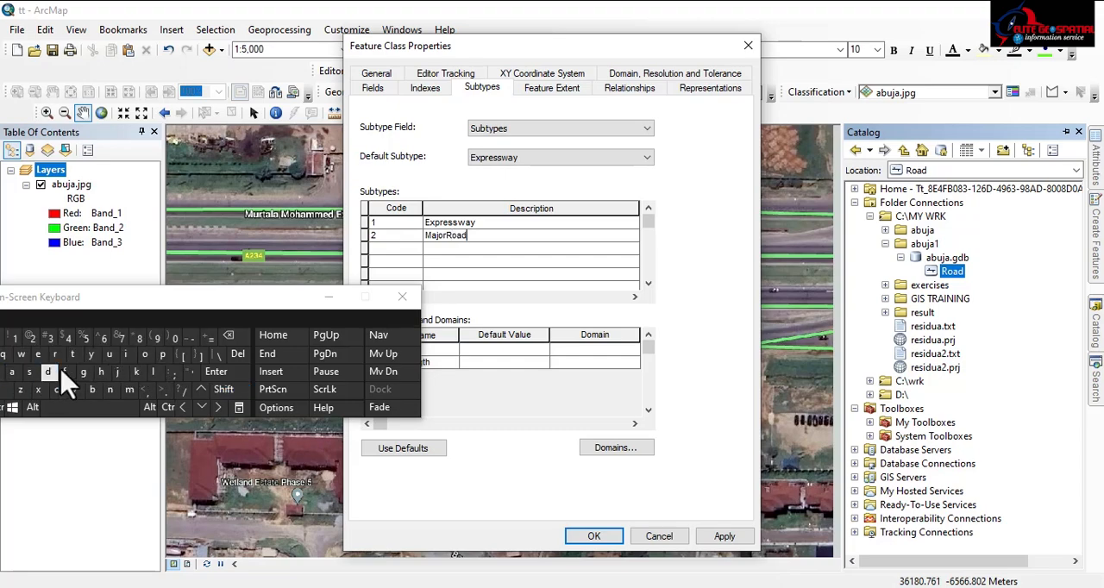
Add subtype code 3 with the description MinorRoad and accept the feature class properties
{"action": "left_click", "coordinate": [377, 250]}
{"action": "left_click", "coordinate": [375, 249]}
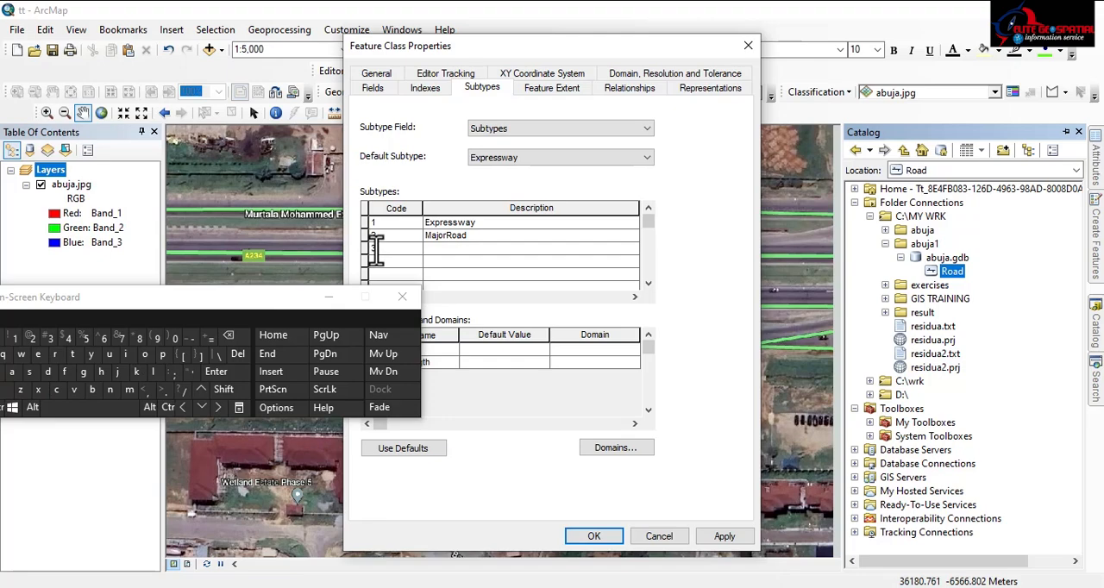
{"action": "key", "text": "Caps_Lock"}
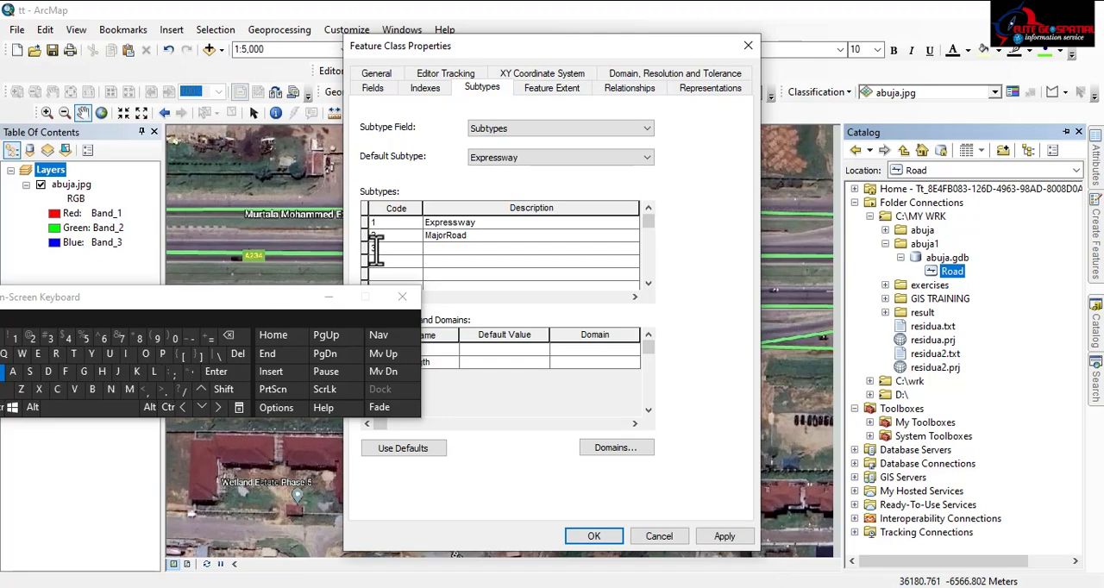
{"action": "key", "text": "Caps_Lock"}
{"action": "key", "text": "Tab"}
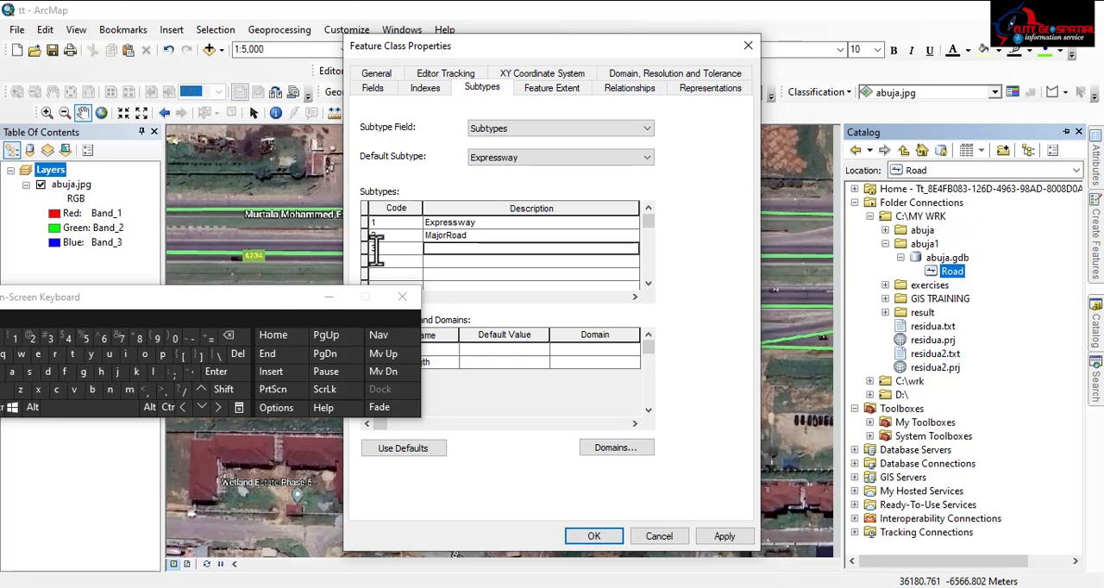
{"action": "type", "text": "M"}
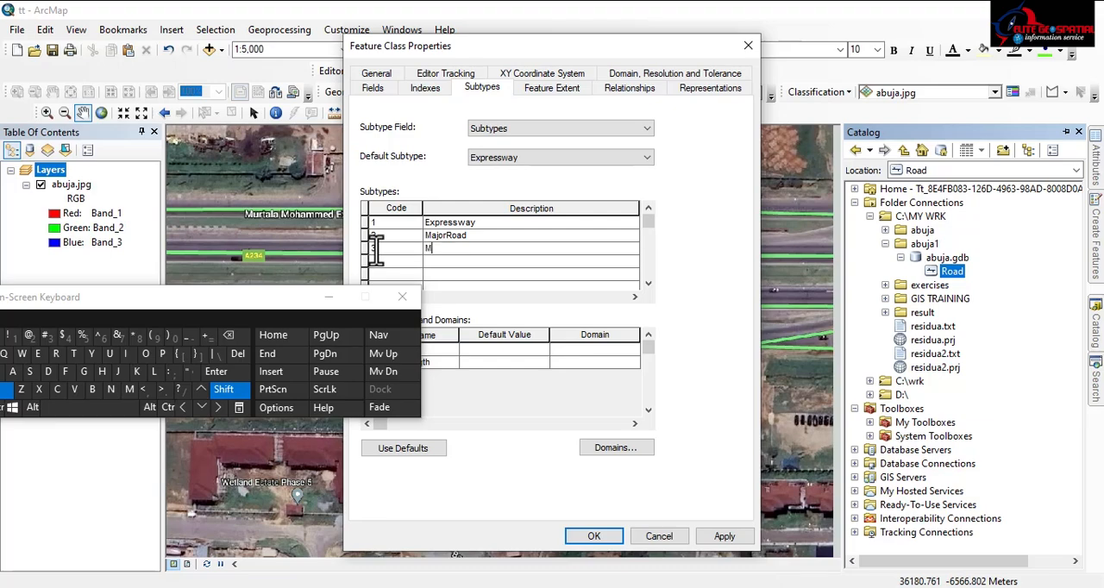
{"action": "type", "text": "in"}
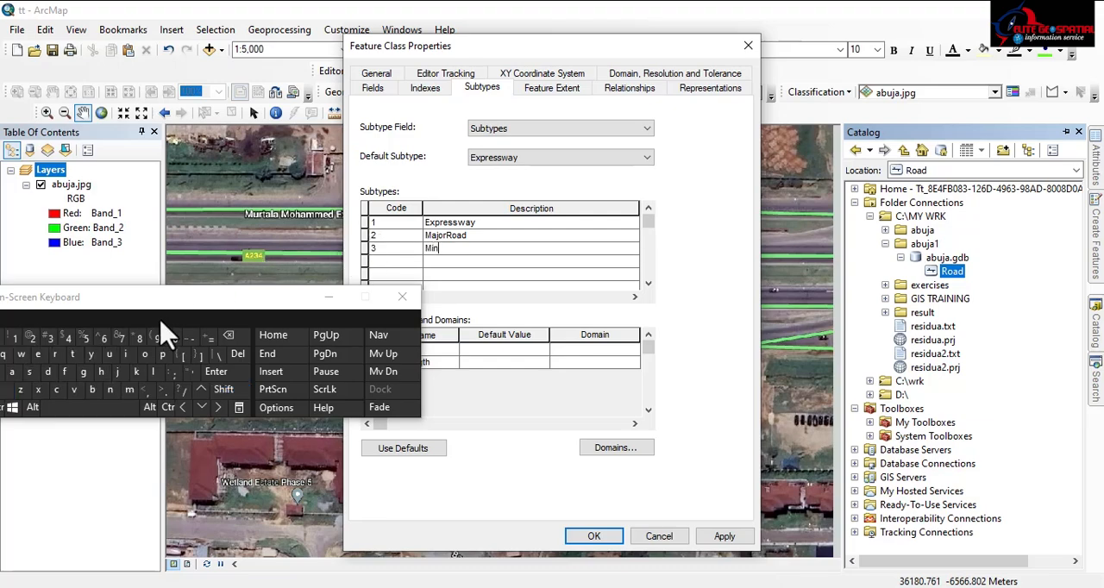
{"action": "type", "text": "or"}
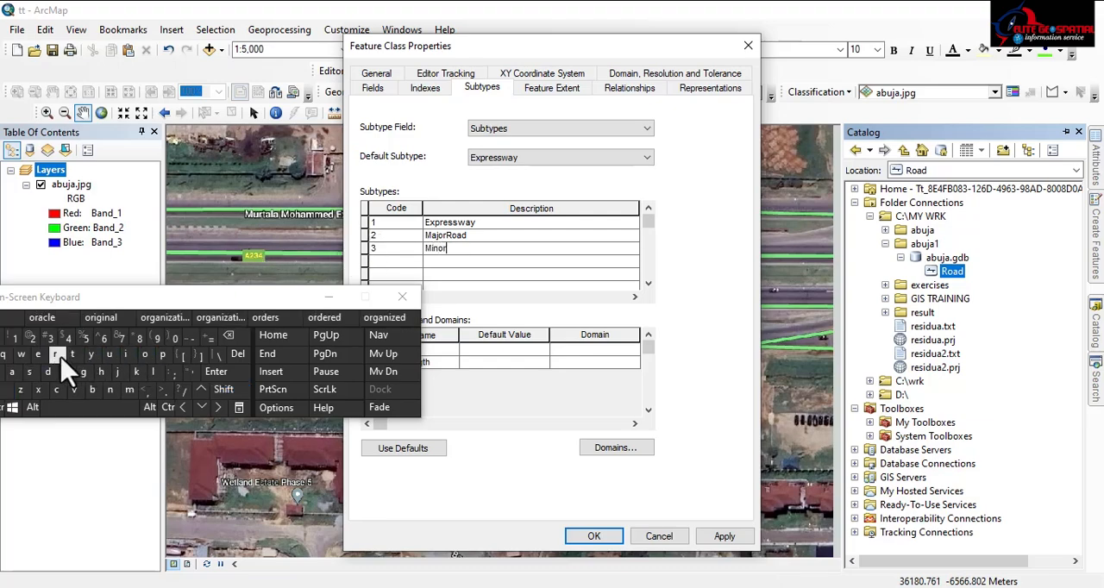
{"action": "type", "text": "R"}
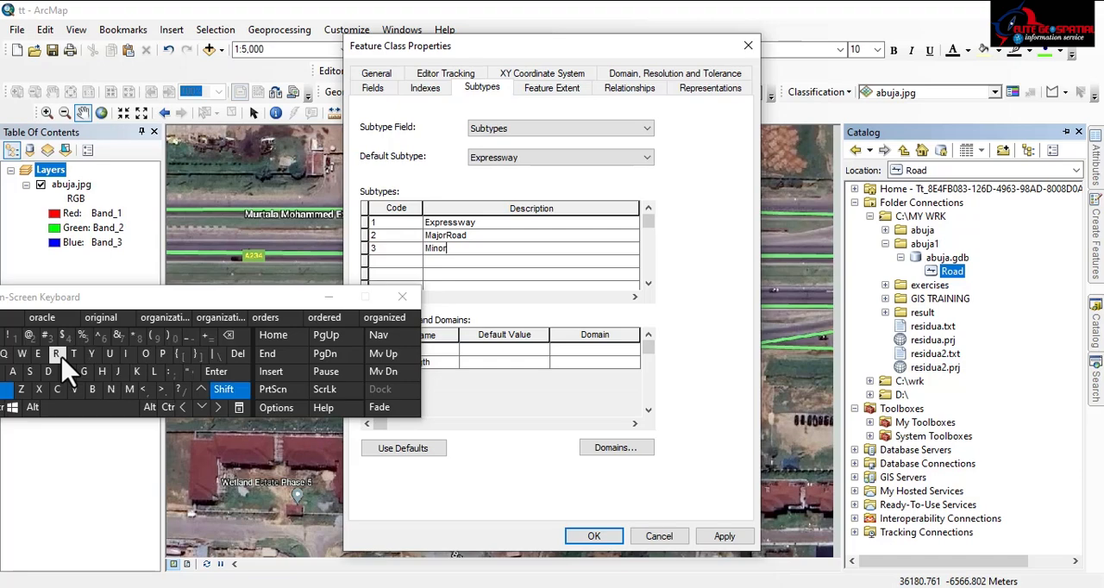
{"action": "left_click", "coordinate": [144, 360]}
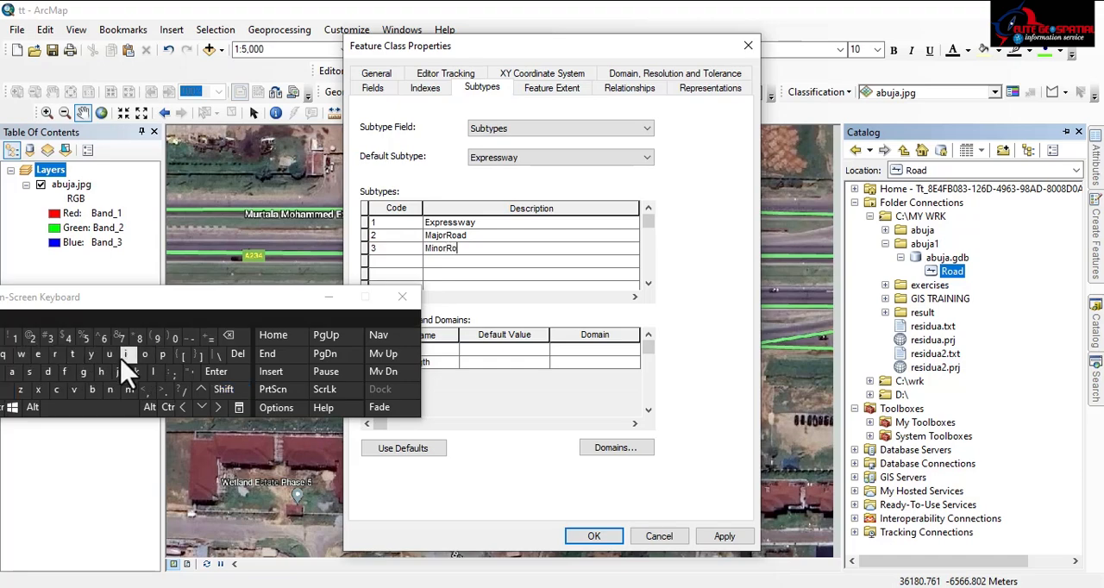
{"action": "left_click", "coordinate": [13, 373]}
{"action": "left_click", "coordinate": [47, 373]}
{"action": "left_click", "coordinate": [591, 537]}
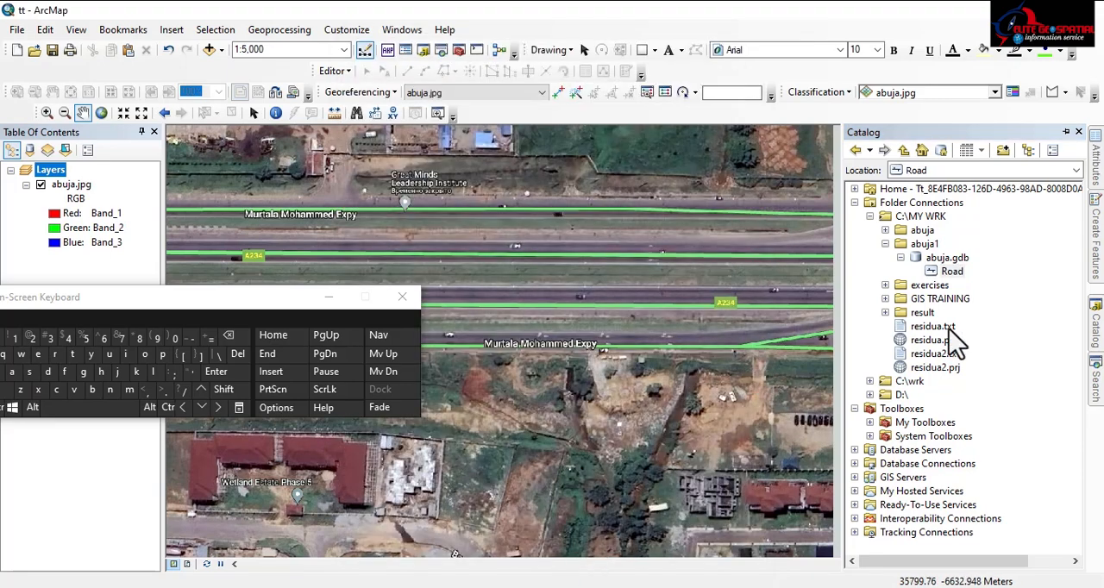
Add the Road feature class from abuja.gdb to the map and minimize the on-screen keyboard
{"action": "double_click", "coordinate": [951, 271]}
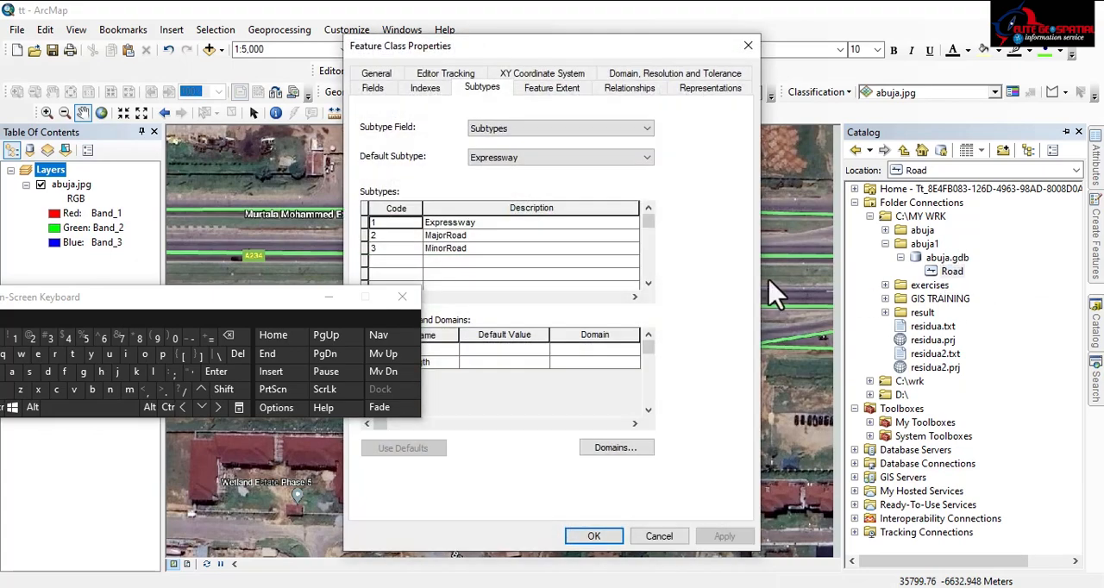
{"action": "left_click", "coordinate": [655, 538]}
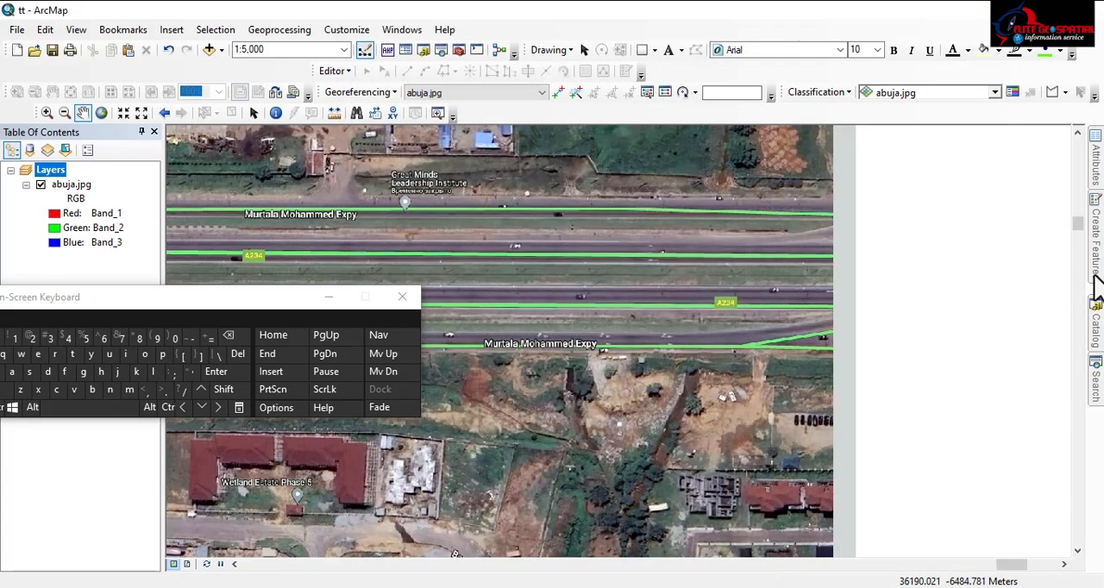
{"action": "mouse_move", "coordinate": [1096, 345]}
{"action": "left_click_drag", "start_coordinate": [949, 273], "coordinate": [625, 254]}
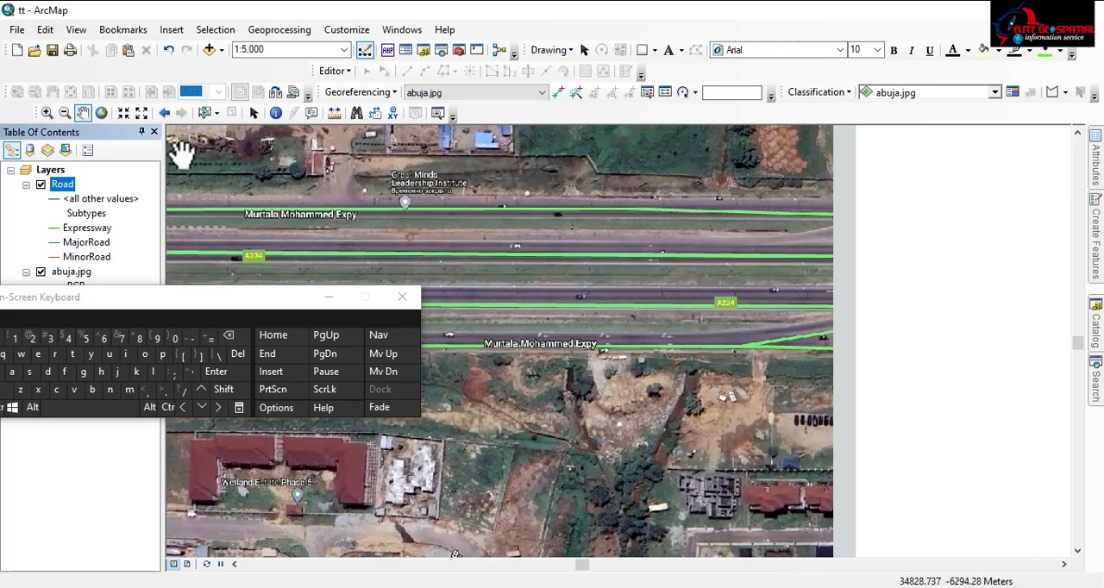
{"action": "left_click_drag", "start_coordinate": [148, 304], "coordinate": [315, 388]}
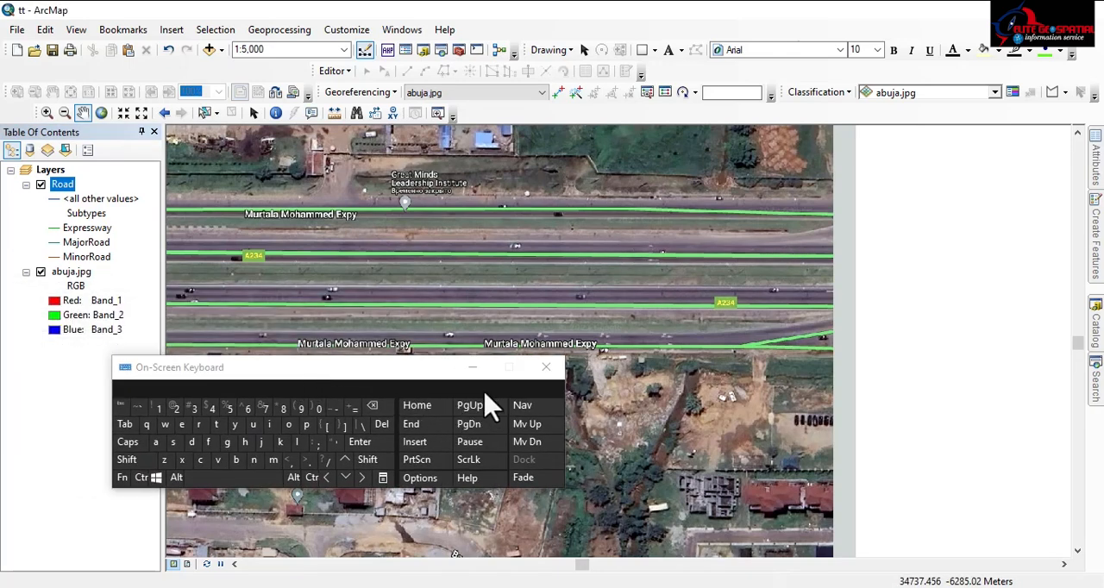
{"action": "left_click", "coordinate": [473, 368]}
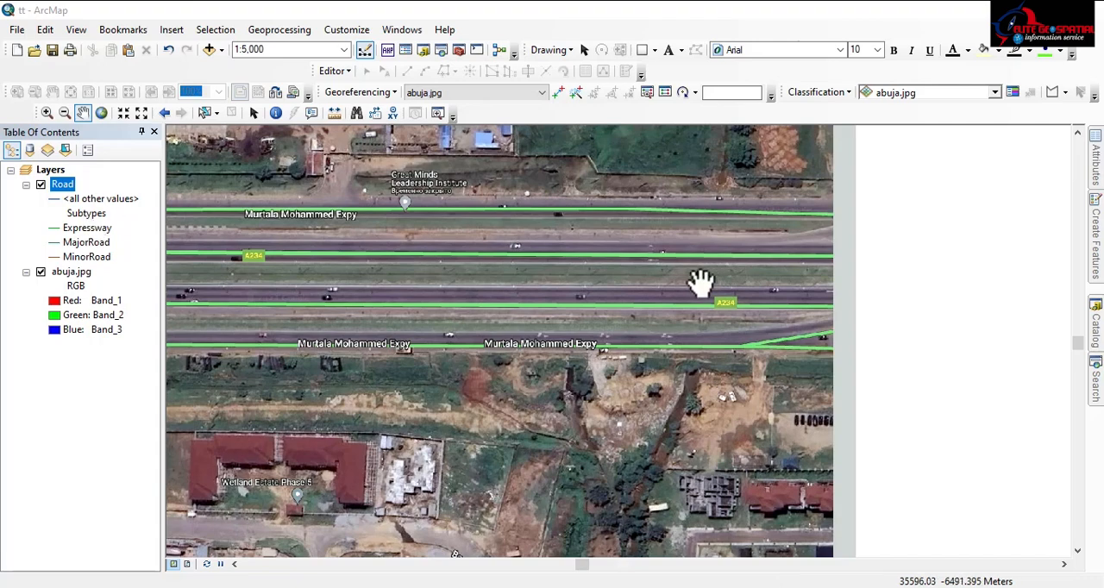
Start an edit session and choose the Expressway template of the Road layer for creating line features
{"action": "left_click_drag", "start_coordinate": [682, 290], "coordinate": [549, 282]}
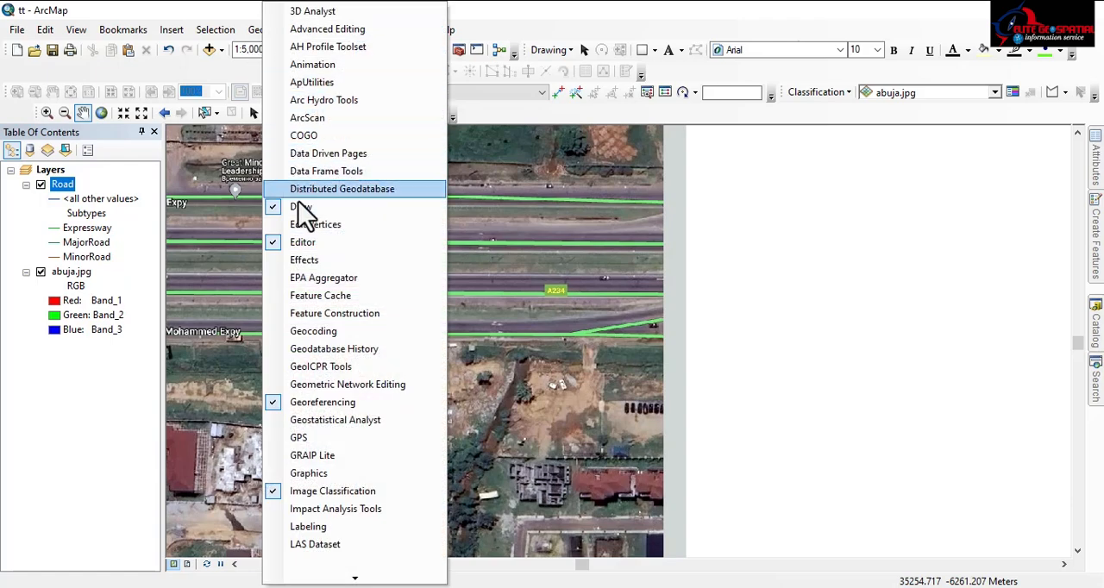
{"action": "left_click", "coordinate": [211, 63]}
{"action": "left_click", "coordinate": [335, 71]}
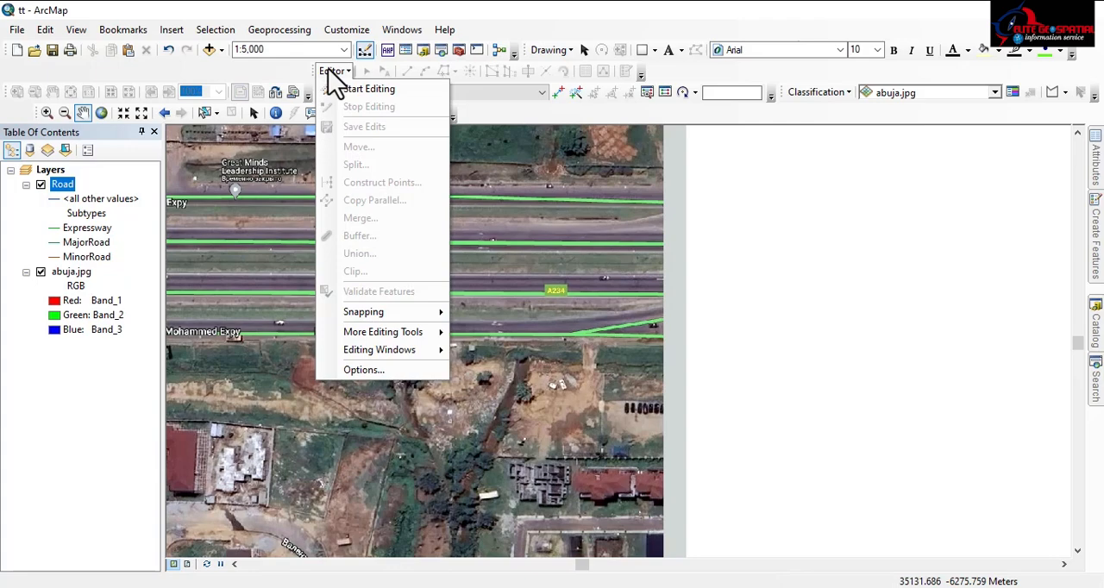
{"action": "left_click", "coordinate": [367, 89]}
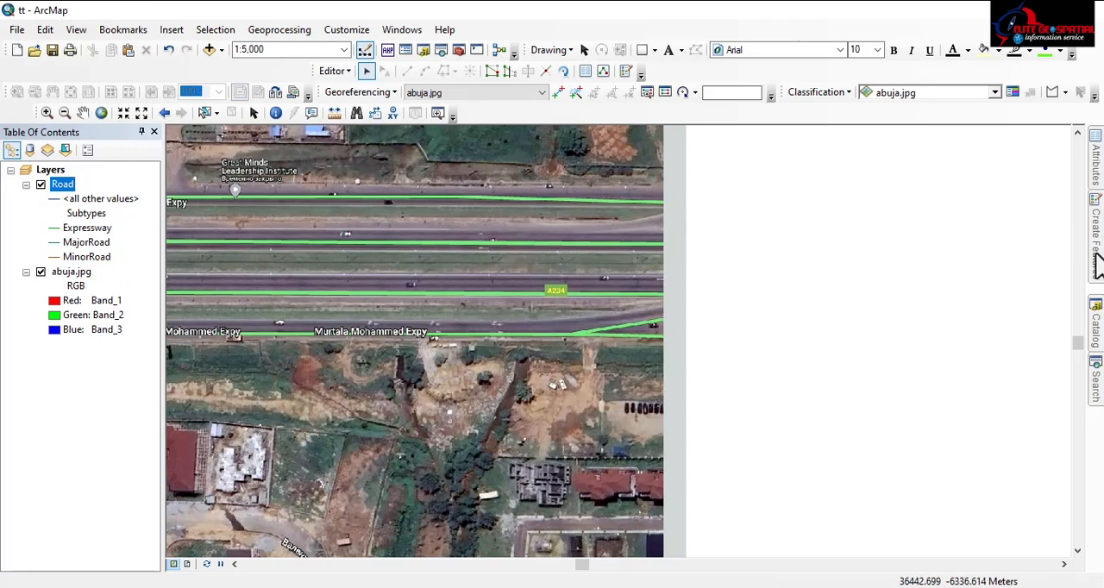
{"action": "mouse_move", "coordinate": [1097, 250]}
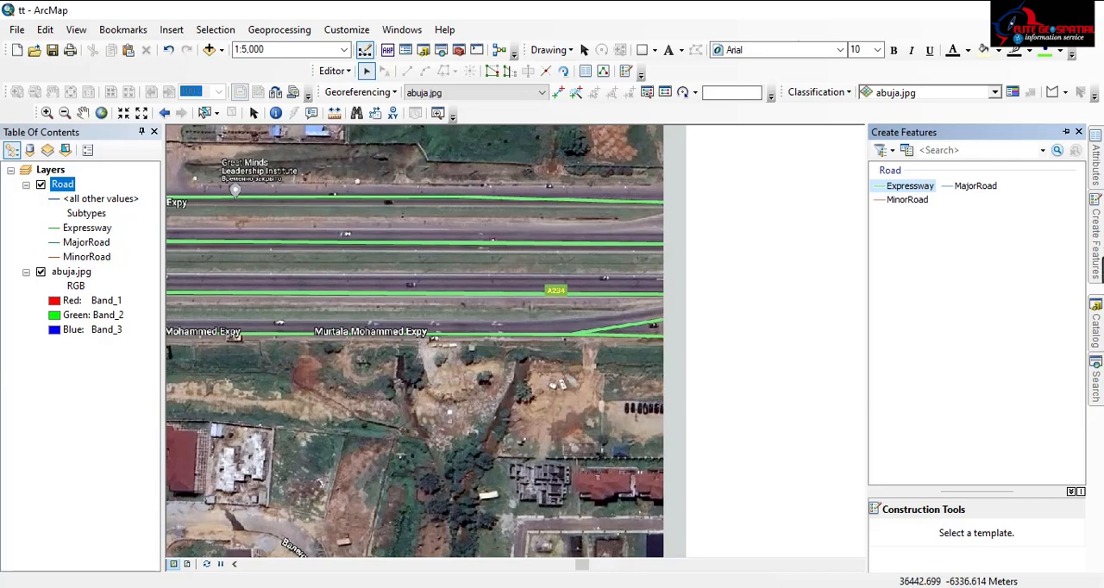
{"action": "left_click", "coordinate": [897, 190]}
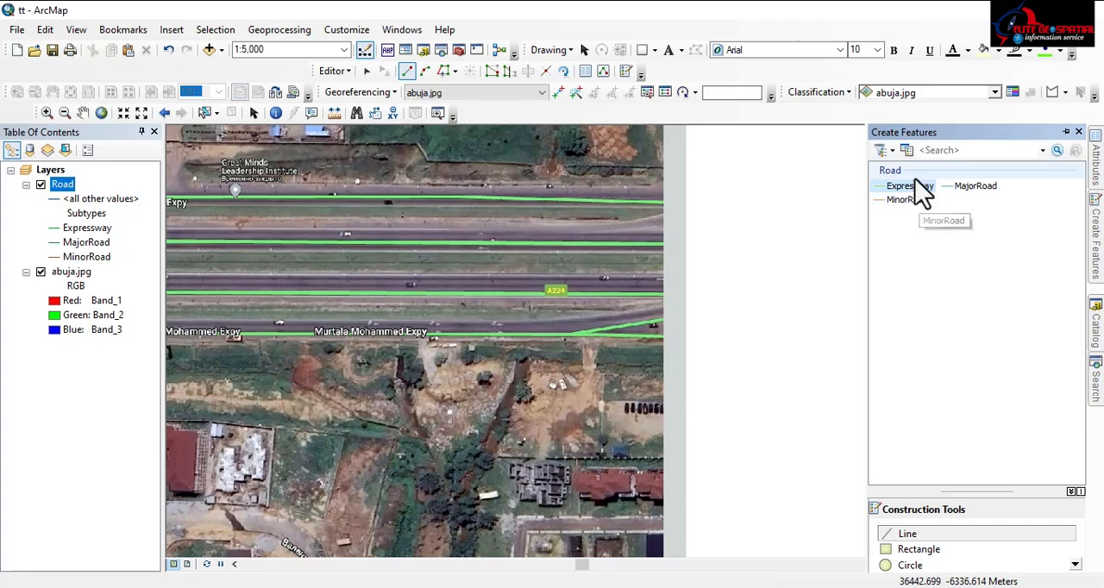
Begin tracing the northernmost Murtala Mohammed Expy carriageway as an Expressway line, from the image's eastern edge westward for about 575 m
{"action": "left_click_drag", "start_coordinate": [589, 217], "coordinate": [492, 217]}
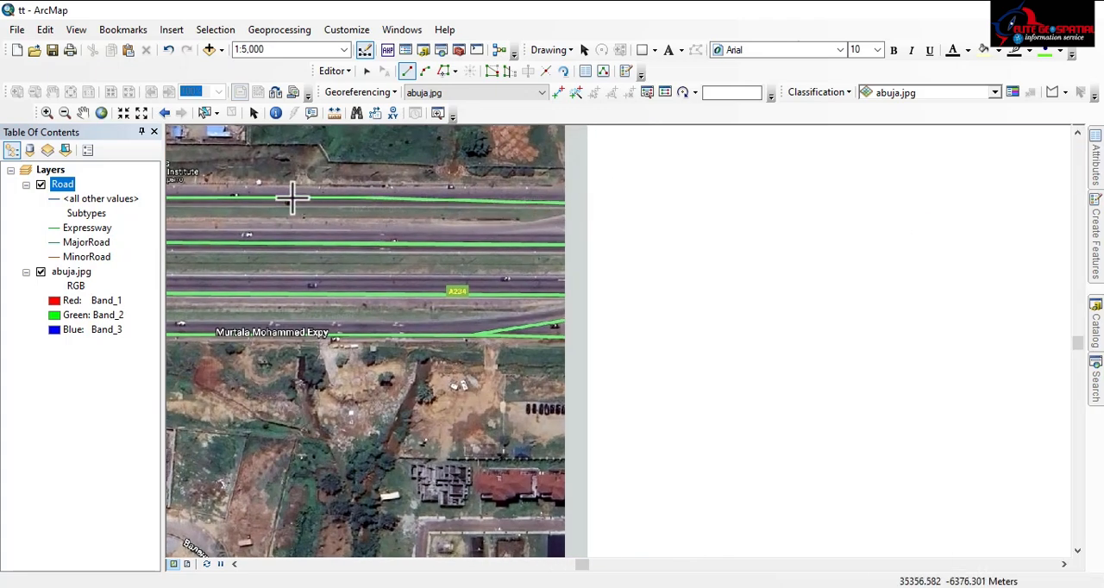
{"action": "scroll", "coordinate": [694, 360], "scroll_direction": "down", "scroll_amount": 4}
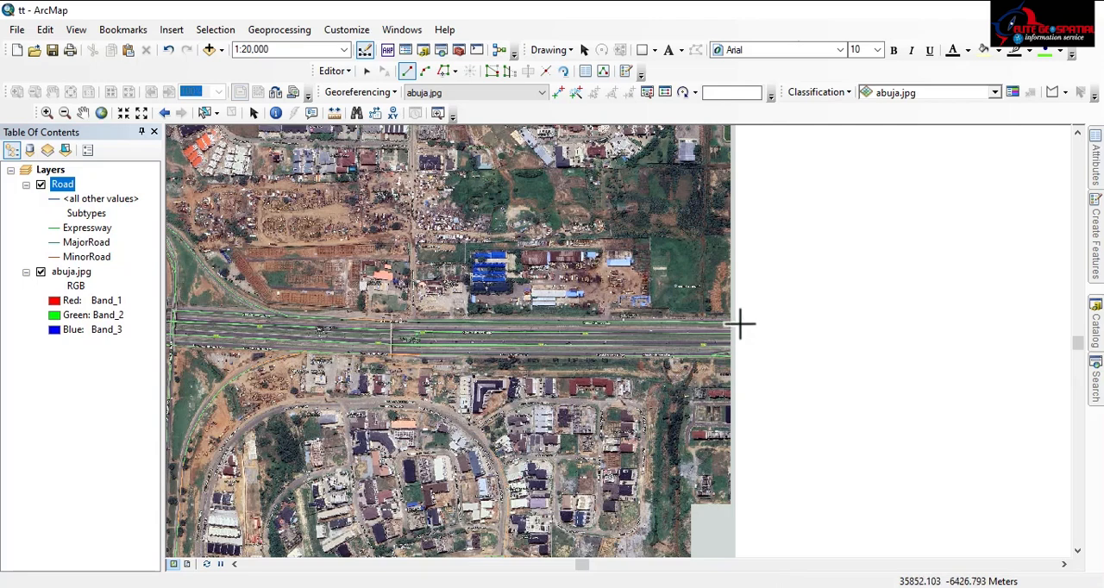
{"action": "scroll", "coordinate": [715, 326], "scroll_direction": "up", "scroll_amount": 2}
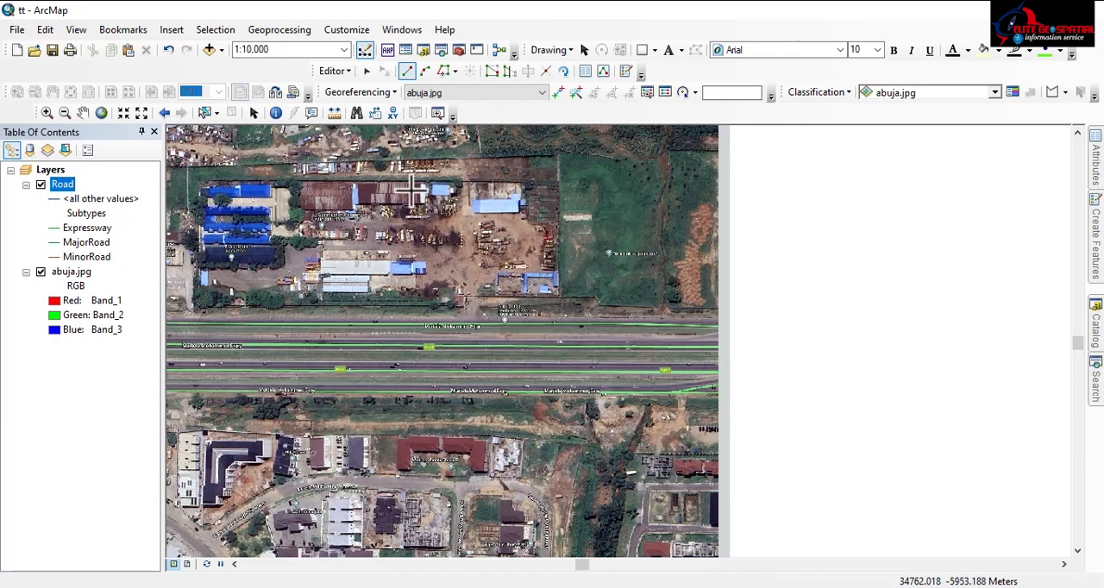
{"action": "scroll", "coordinate": [705, 337], "scroll_direction": "down", "scroll_amount": 4}
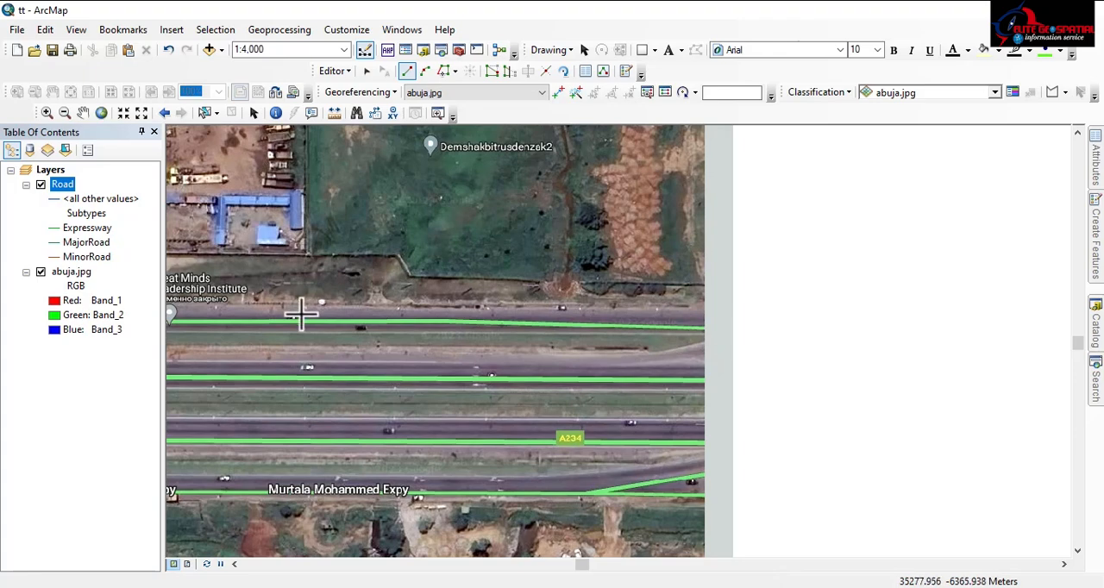
{"action": "left_click", "coordinate": [704, 328]}
{"action": "left_click", "coordinate": [652, 325]}
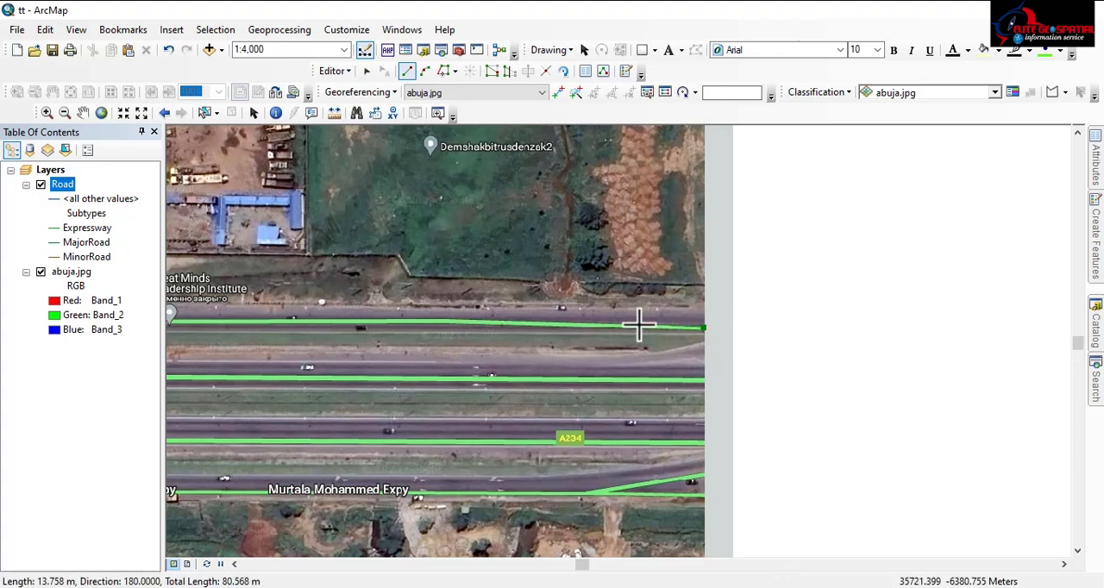
{"action": "left_click", "coordinate": [579, 324]}
{"action": "left_click", "coordinate": [500, 322]}
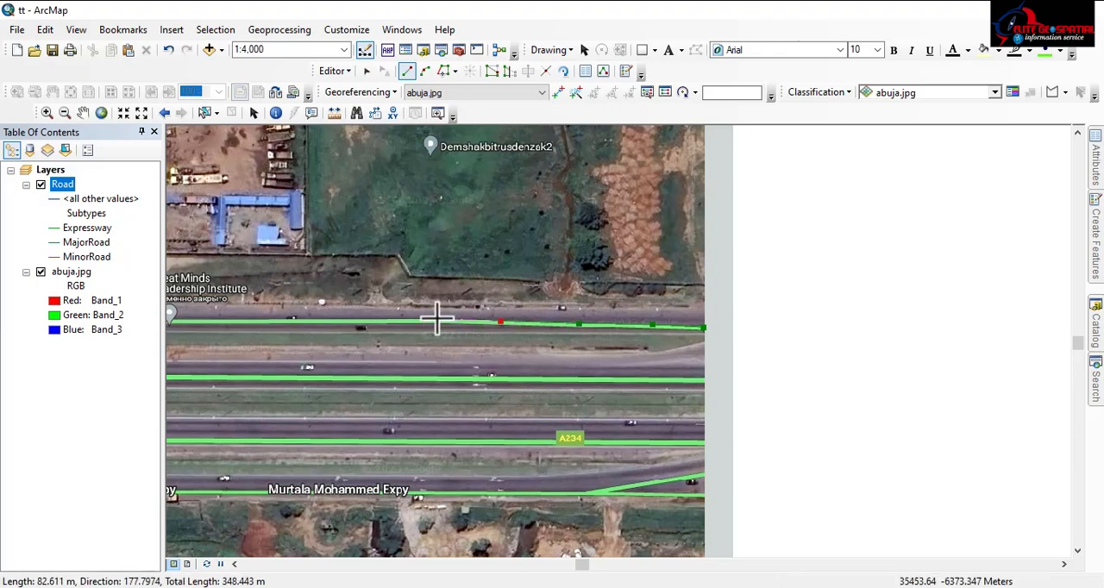
{"action": "left_click", "coordinate": [419, 321]}
{"action": "left_click", "coordinate": [334, 320]}
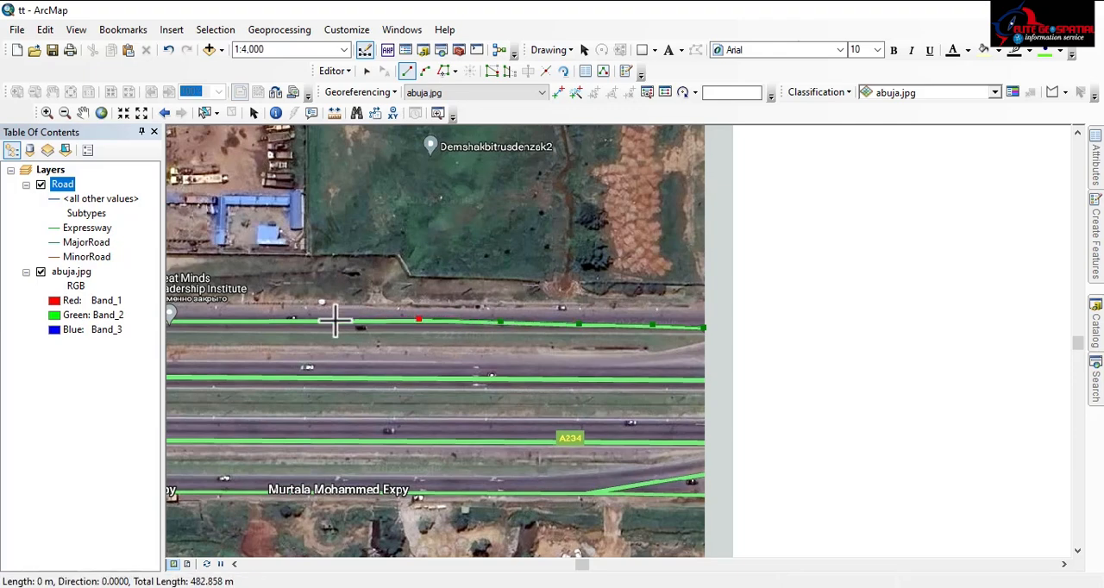
{"action": "left_click", "coordinate": [264, 318]}
Continue the northernmost Murtala Mohammed Expy line westward past the Great Minds Leadership Institute to a total length of about 1.1 km
{"action": "mouse_move", "coordinate": [265, 317]}
{"action": "left_mouse_down"}
{"action": "mouse_move", "coordinate": [757, 376]}
{"action": "mouse_move", "coordinate": [944, 357]}
{"action": "left_mouse_up"}
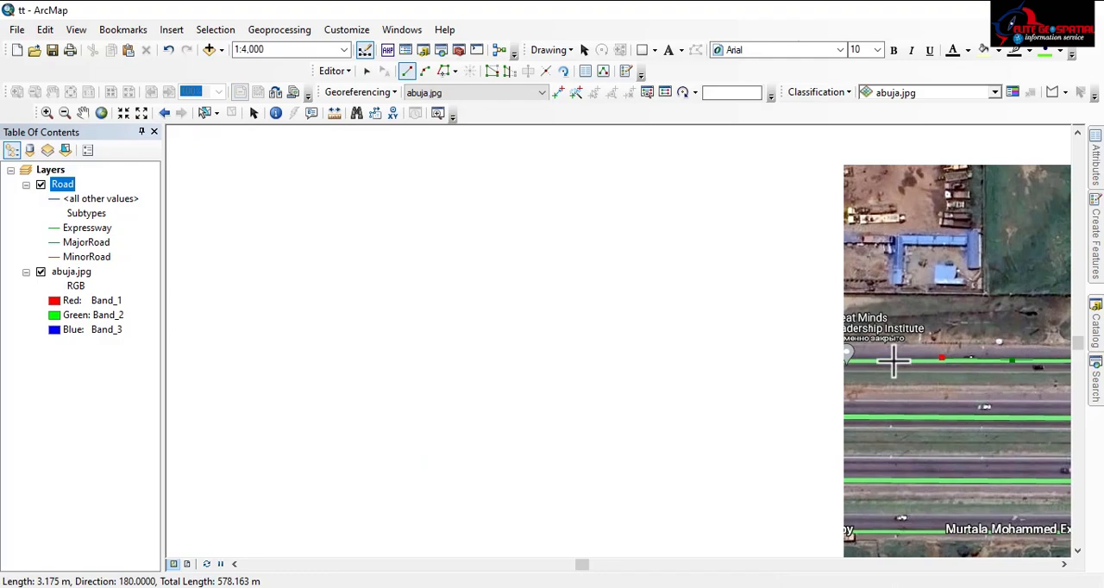
{"action": "left_click_drag", "start_coordinate": [946, 369], "coordinate": [722, 320]}
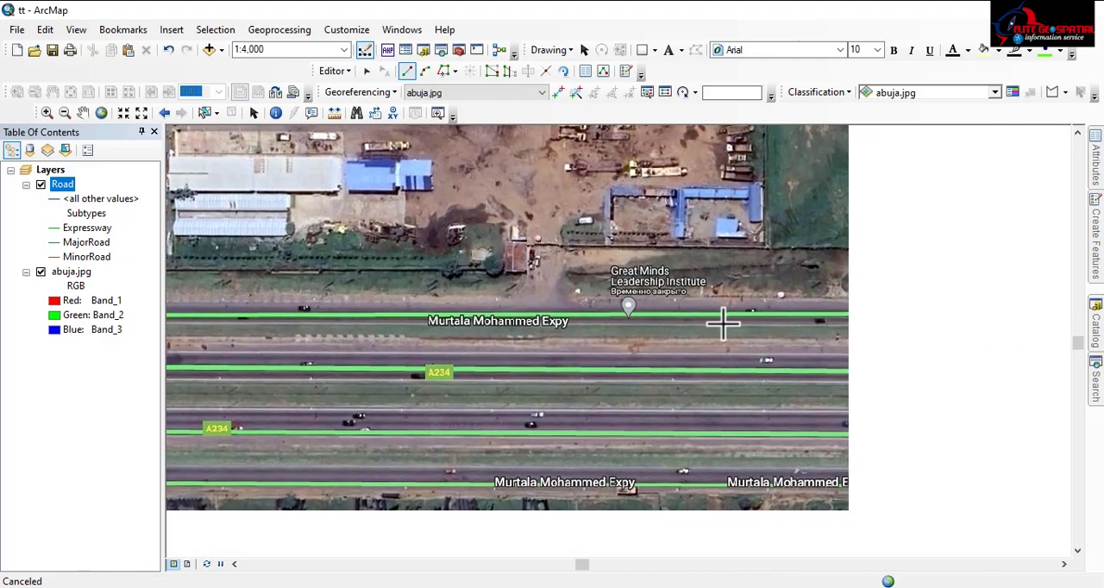
{"action": "left_click", "coordinate": [639, 307]}
{"action": "left_click", "coordinate": [536, 308]}
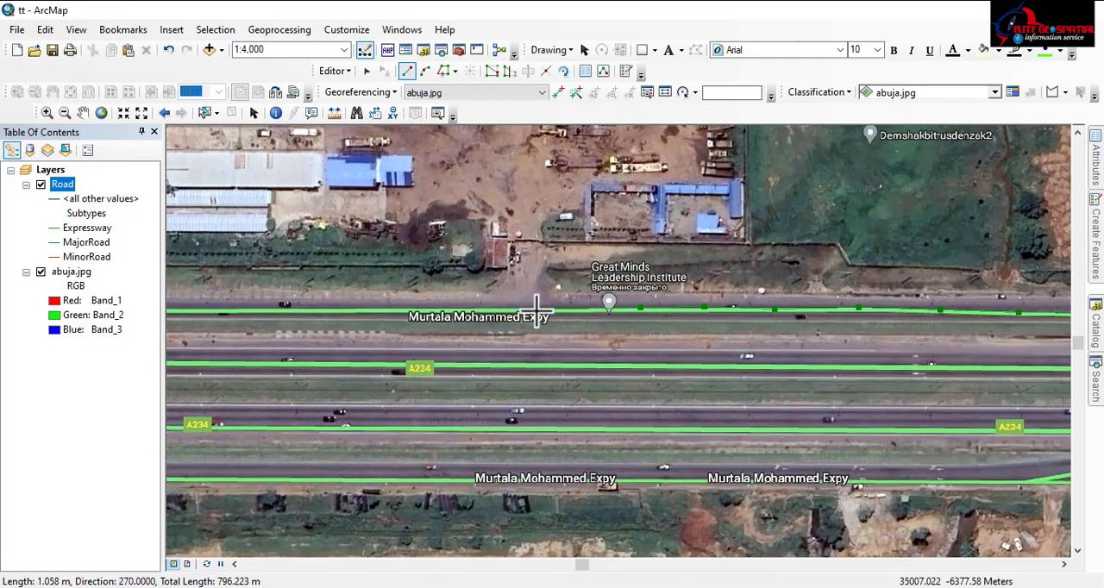
{"action": "left_click", "coordinate": [374, 312]}
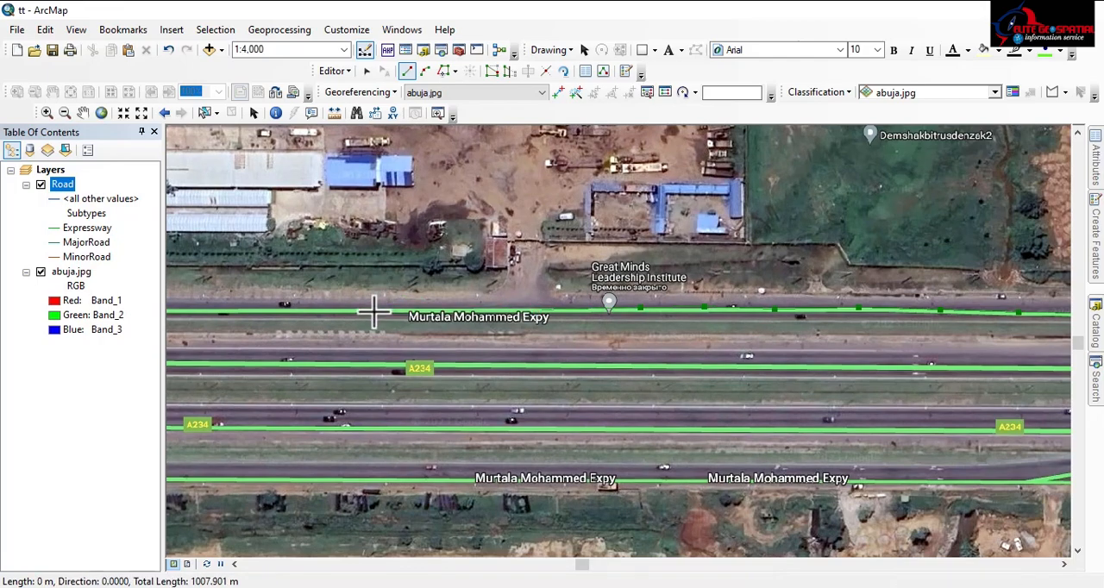
{"action": "left_click", "coordinate": [277, 312]}
{"action": "scroll", "coordinate": [780, 324], "scroll_direction": "down", "scroll_amount": 3}
{"action": "scroll", "coordinate": [780, 323], "scroll_direction": "down", "scroll_amount": 2}
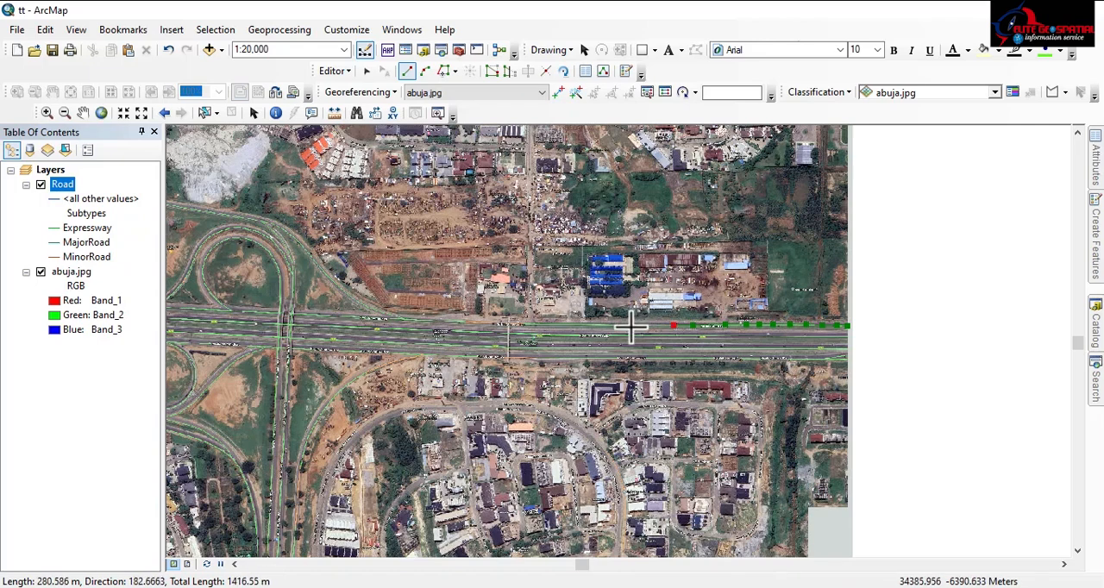
Extend the northernmost carriageway line westward to the eastern bridge of the first interchange, to about 3.6 km total length
{"action": "left_click", "coordinate": [630, 326]}
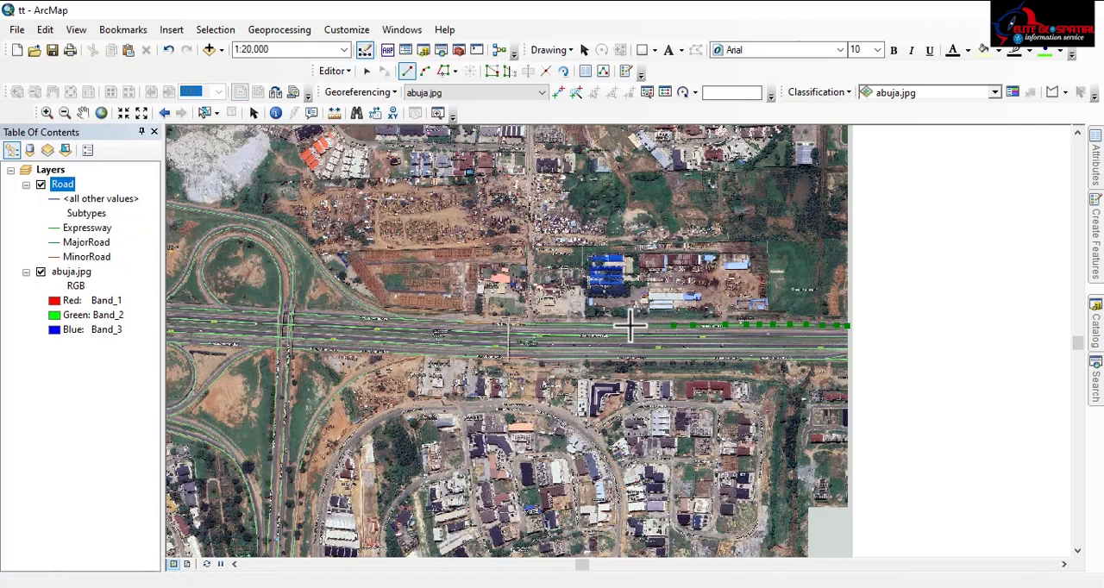
{"action": "left_click", "coordinate": [585, 324]}
{"action": "left_click", "coordinate": [521, 325]}
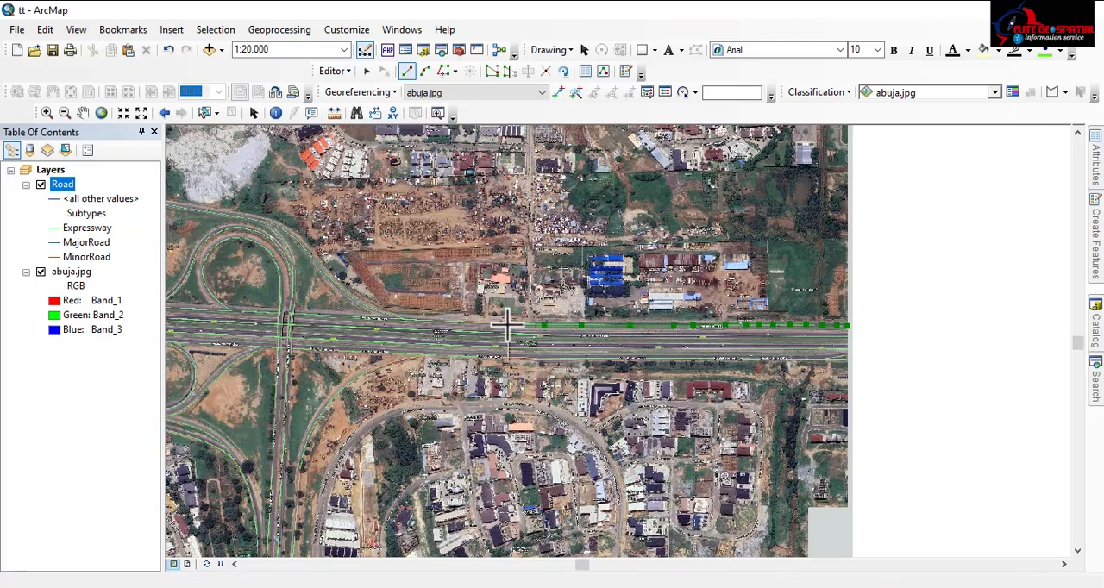
{"action": "left_click", "coordinate": [433, 321]}
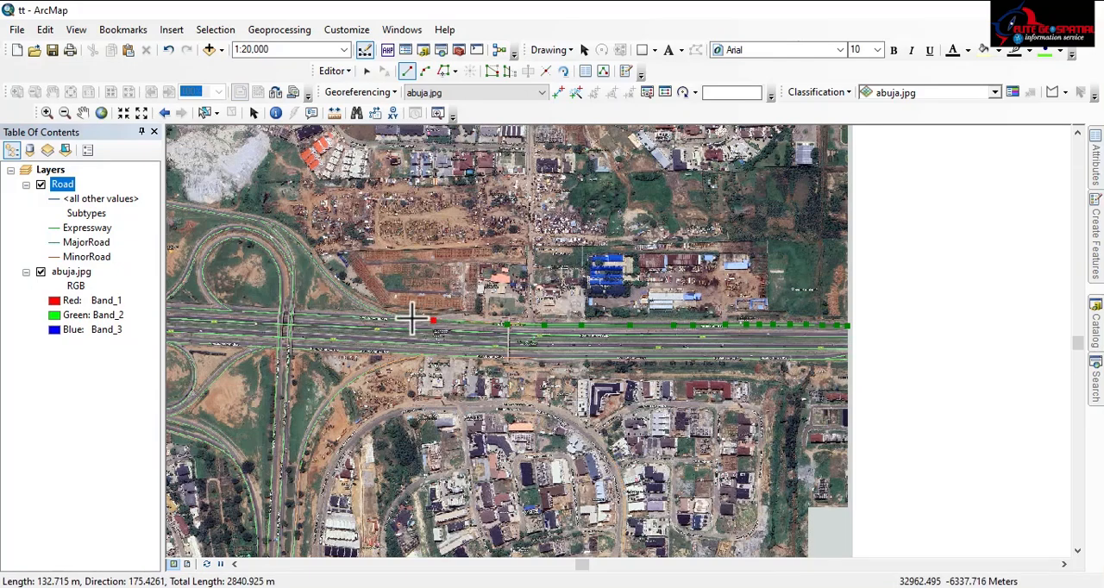
{"action": "left_click", "coordinate": [389, 320]}
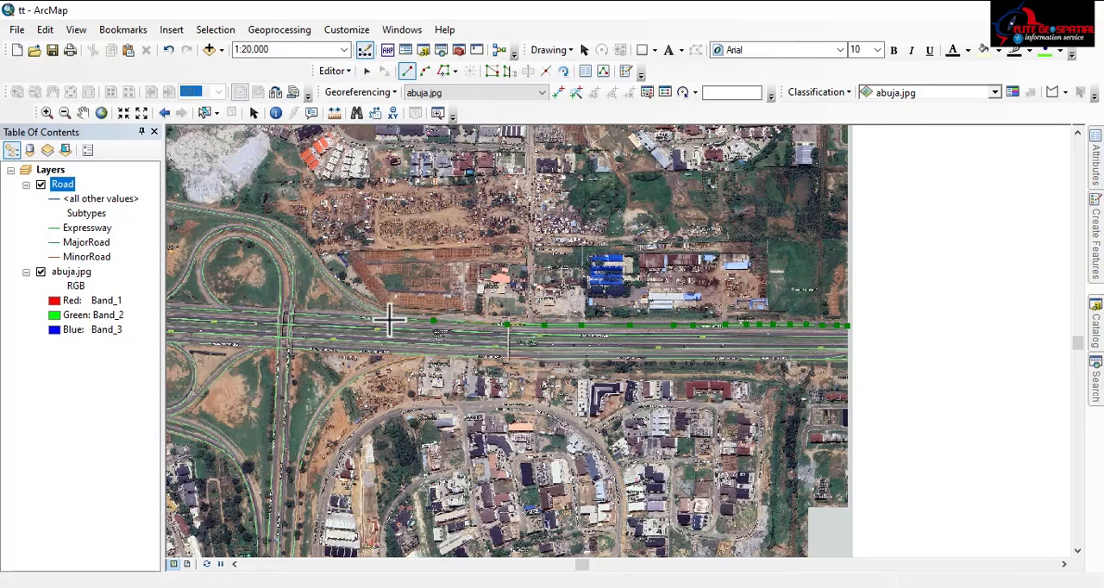
{"action": "left_click", "coordinate": [299, 314]}
{"action": "left_click_drag", "start_coordinate": [299, 315], "coordinate": [736, 346]}
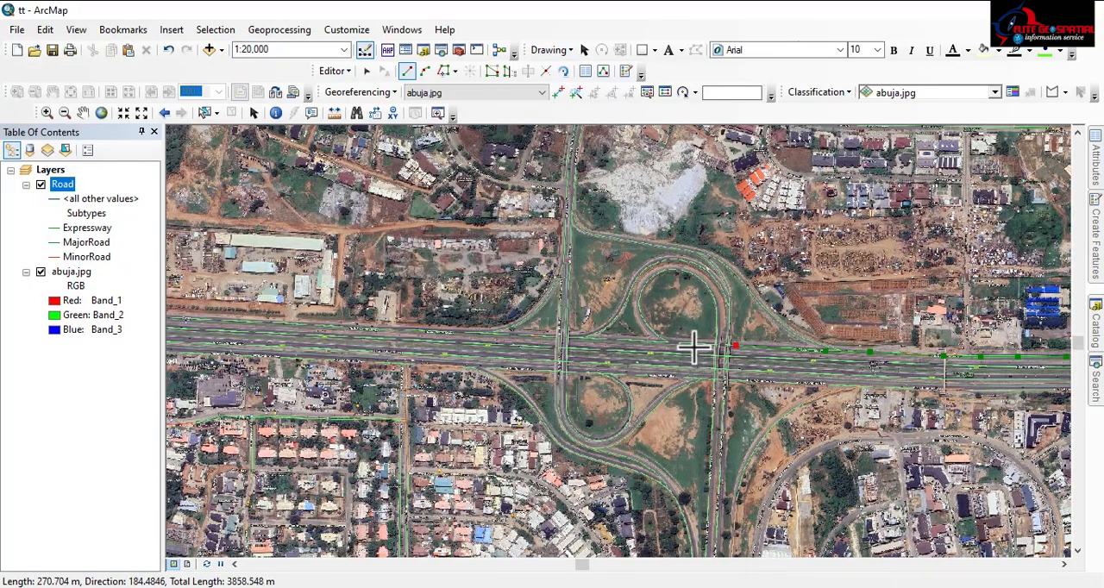
Trace the northernmost carriageway line through the first interchange and westward to a total length of about 6.1 km
{"action": "left_click", "coordinate": [684, 342]}
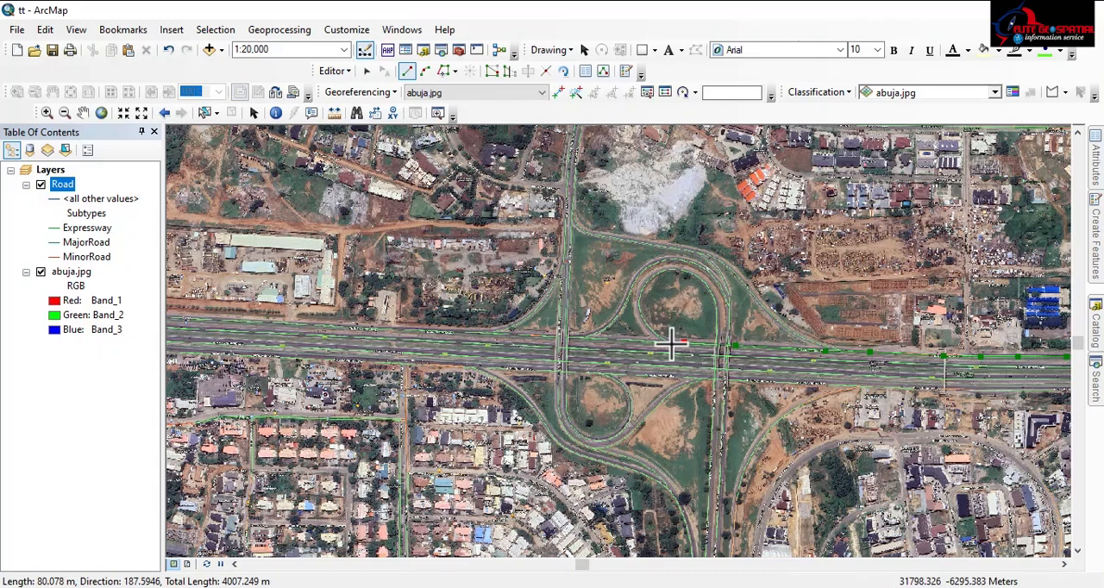
{"action": "left_click", "coordinate": [623, 339]}
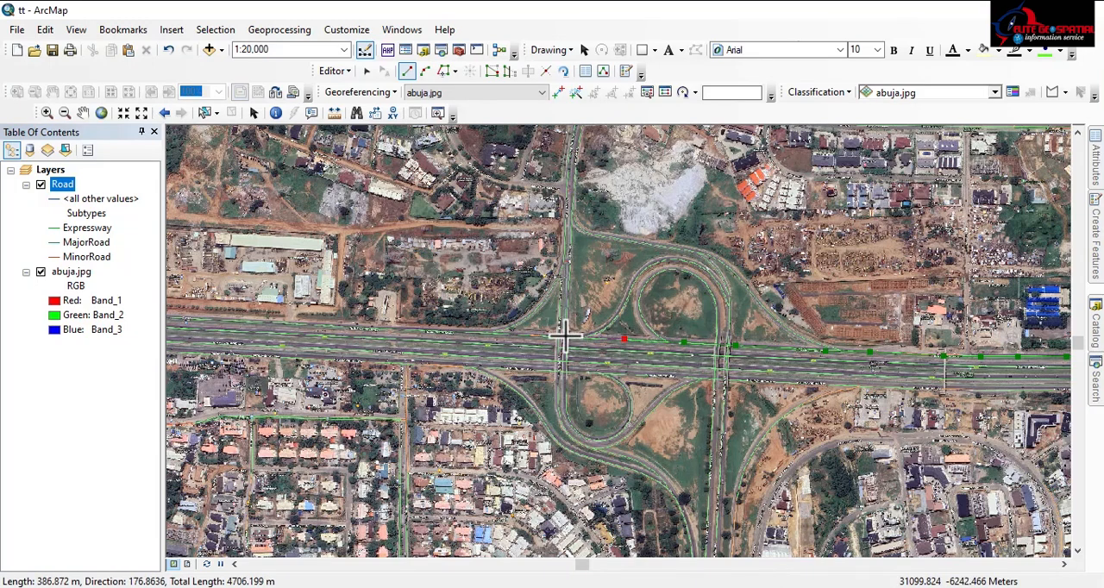
{"action": "left_click", "coordinate": [564, 336]}
{"action": "left_click", "coordinate": [512, 333]}
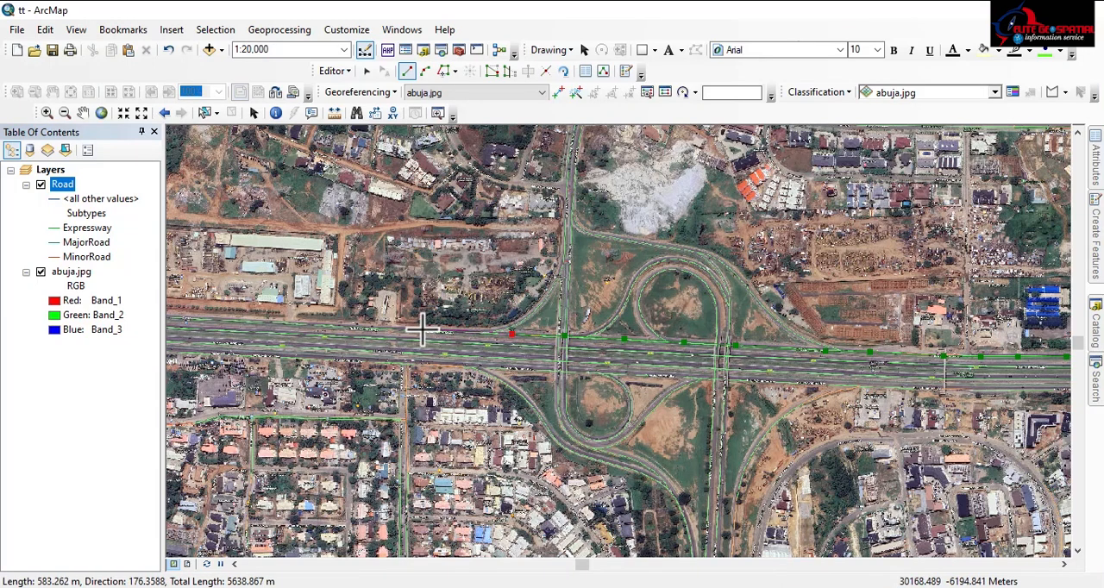
{"action": "left_click", "coordinate": [420, 331]}
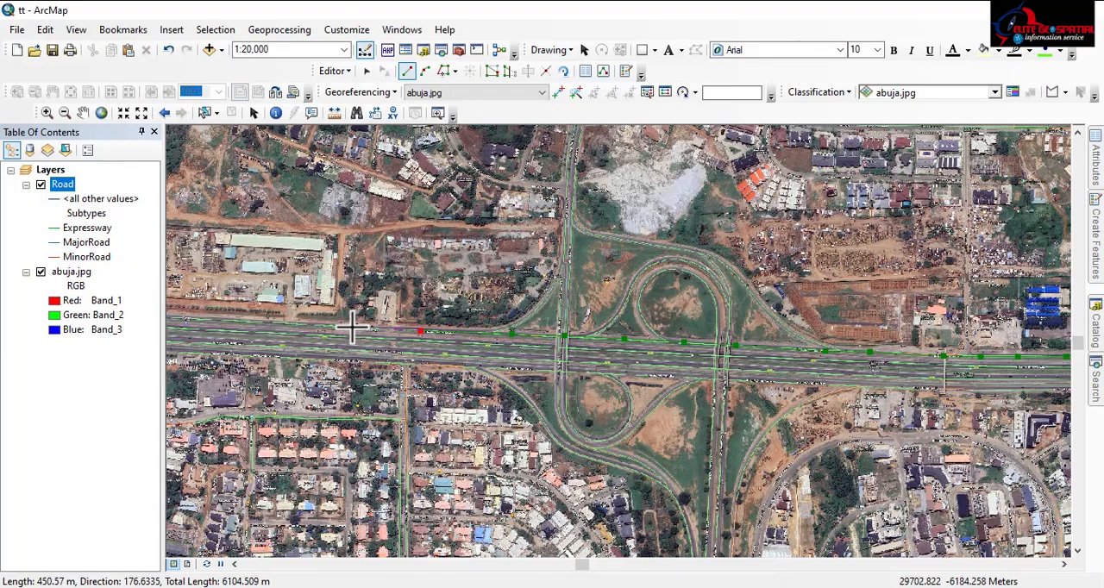
{"action": "left_click", "coordinate": [352, 327]}
Extend the northernmost carriageway line westward past the industrial yards to a total length of about 11 km
{"action": "left_click_drag", "start_coordinate": [279, 324], "coordinate": [690, 327]}
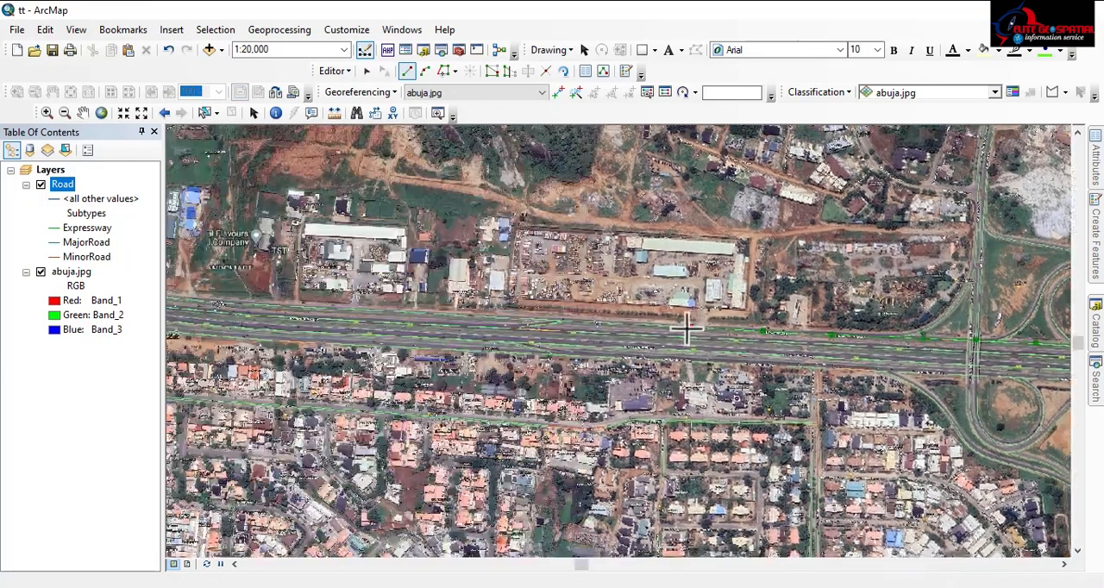
{"action": "left_click", "coordinate": [616, 323]}
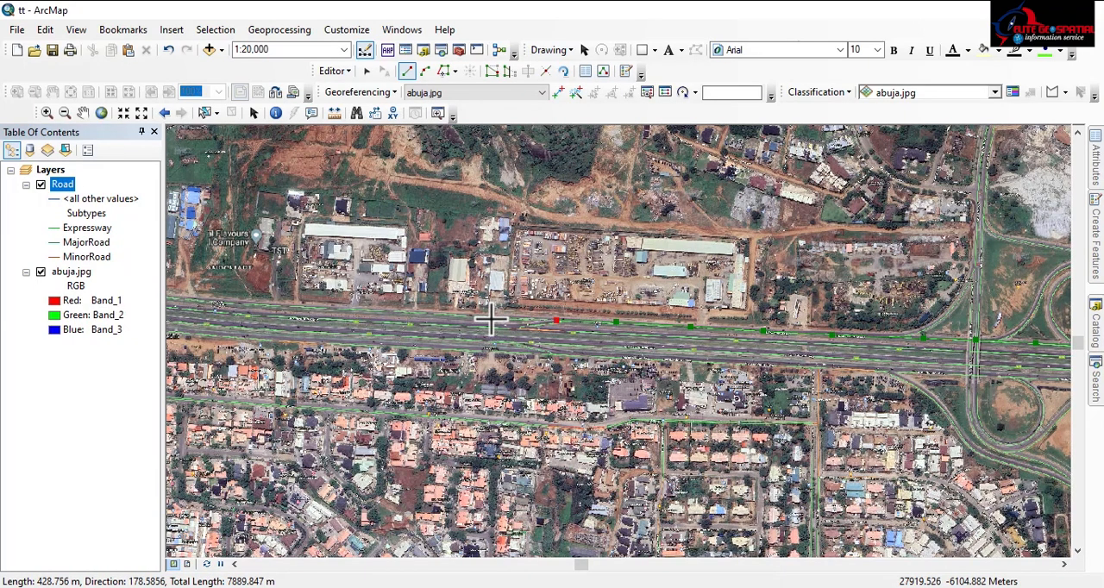
{"action": "left_click", "coordinate": [492, 319]}
{"action": "left_click_drag", "start_coordinate": [491, 421], "coordinate": [724, 450]}
{"action": "left_click", "coordinate": [576, 339]}
{"action": "left_click", "coordinate": [519, 335]}
{"action": "left_click", "coordinate": [460, 332]}
{"action": "left_click_drag", "start_coordinate": [258, 345], "coordinate": [679, 383]}
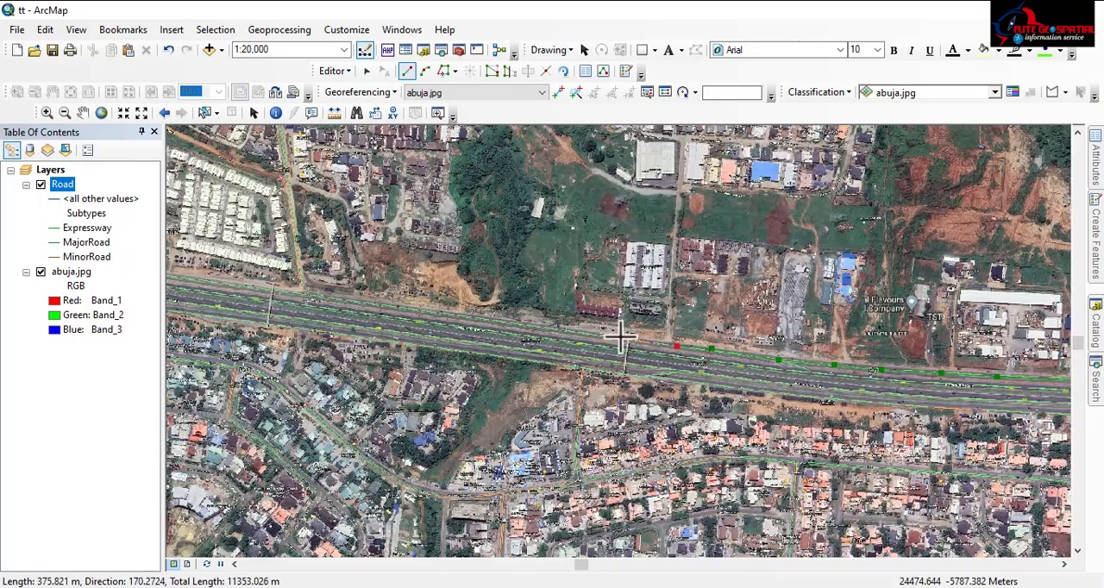
Extend the northernmost carriageway line past the pedestrian bridge and northwestward to a total length of about 18.5 km
{"action": "left_click", "coordinate": [610, 337]}
{"action": "left_click", "coordinate": [268, 289]}
{"action": "left_click_drag", "start_coordinate": [268, 288], "coordinate": [612, 366]}
{"action": "left_click_drag", "start_coordinate": [285, 323], "coordinate": [673, 387]}
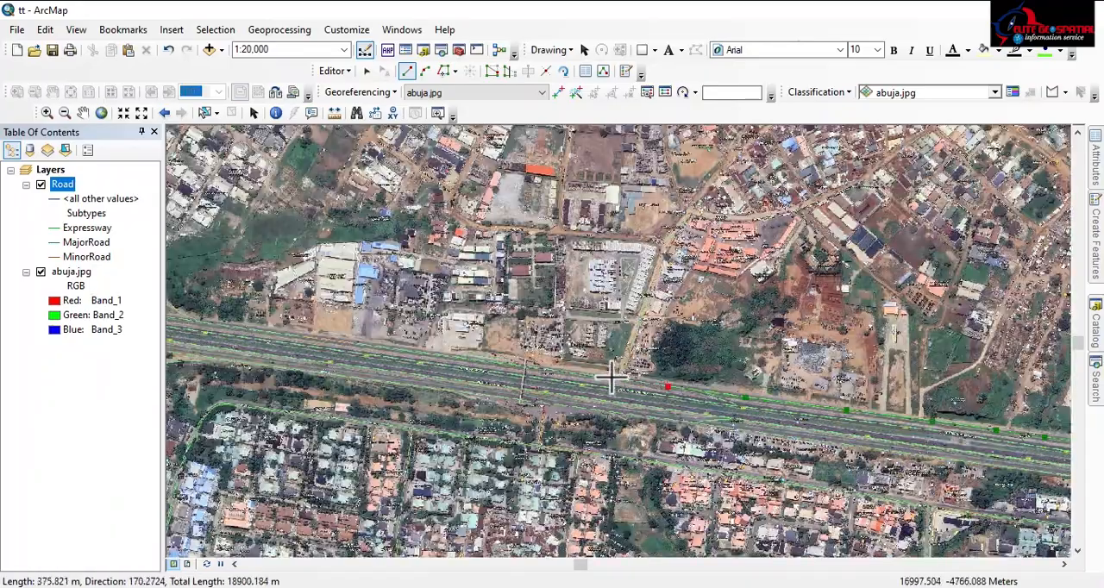
Trace the northernmost carriageway line past the cloverleaf interchange to a total length of about 24.4 km
{"action": "left_click", "coordinate": [611, 377]}
{"action": "left_click", "coordinate": [533, 367]}
{"action": "left_click", "coordinate": [417, 352]}
{"action": "left_click", "coordinate": [337, 342]}
{"action": "left_click", "coordinate": [290, 334]}
{"action": "left_click_drag", "start_coordinate": [183, 321], "coordinate": [633, 387]}
{"action": "left_click", "coordinate": [633, 386]}
{"action": "left_click", "coordinate": [515, 364]}
{"action": "left_click", "coordinate": [431, 346]}
{"action": "left_click_drag", "start_coordinate": [295, 277], "coordinate": [536, 382]}
{"action": "left_click", "coordinate": [507, 351]}
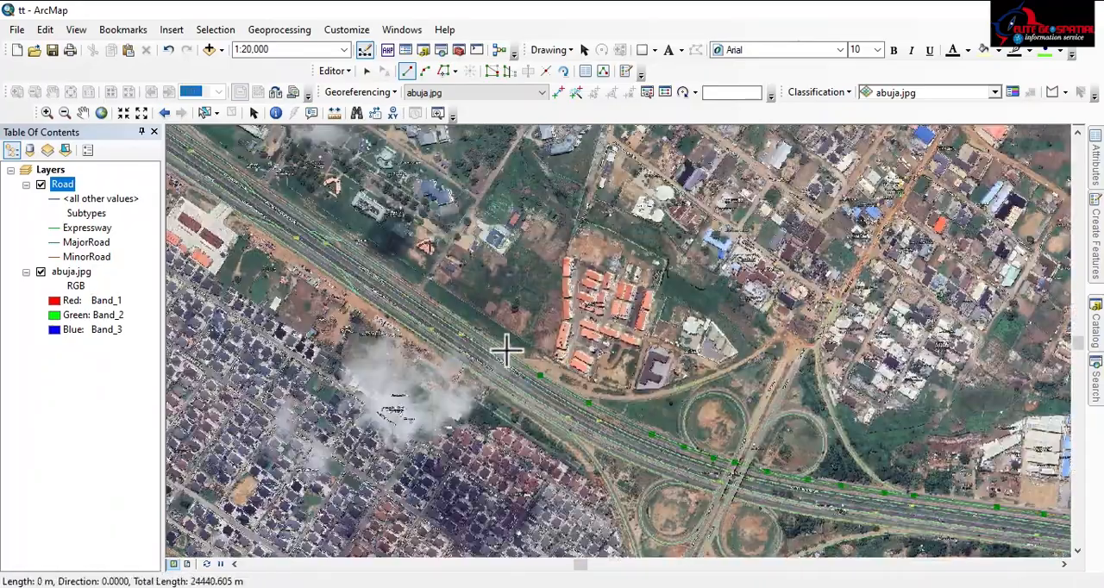
Trace the rest of the northernmost carriageway northwestward and finish the line at the image's northern edge, about 29.9 km long
{"action": "left_click", "coordinate": [413, 288]}
{"action": "mouse_move", "coordinate": [319, 225]}
{"action": "left_mouse_down"}
{"action": "mouse_move", "coordinate": [476, 345]}
{"action": "mouse_move", "coordinate": [509, 388]}
{"action": "left_mouse_up"}
{"action": "left_click", "coordinate": [373, 279]}
{"action": "left_click", "coordinate": [403, 309]}
{"action": "scroll", "coordinate": [344, 254], "scroll_direction": "up", "scroll_amount": 2}
{"action": "left_click", "coordinate": [300, 239]}
{"action": "left_click_drag", "start_coordinate": [191, 157], "coordinate": [554, 397]}
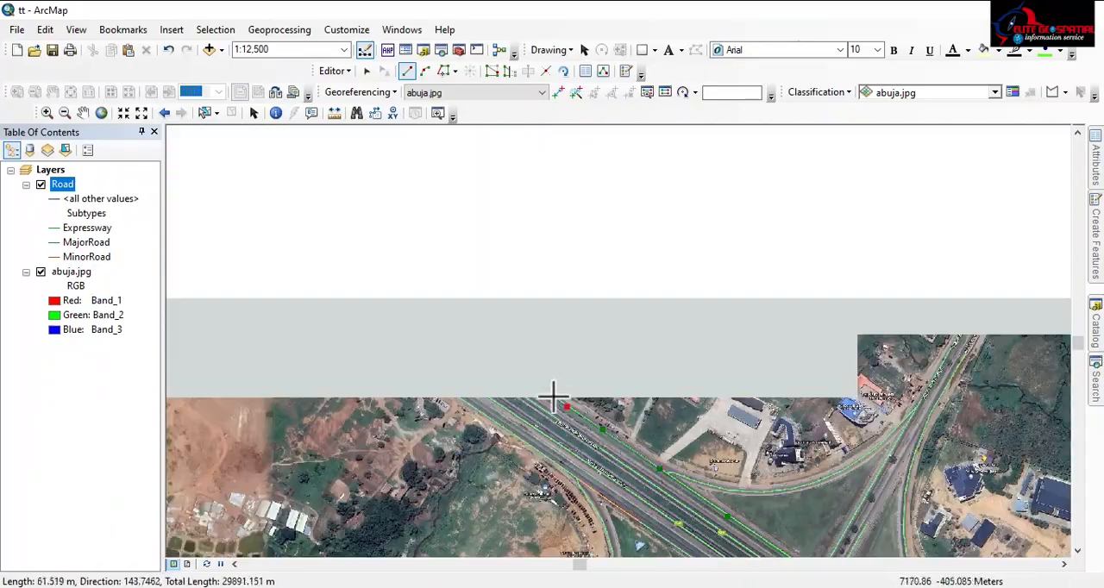
{"action": "double_click", "coordinate": [555, 397]}
Begin an Expressway line along the second carriageway from the north, from the image's eastern edge westward for about 1.5 km
{"action": "scroll", "coordinate": [532, 330], "scroll_direction": "down", "scroll_amount": 5}
{"action": "scroll", "coordinate": [533, 330], "scroll_direction": "up", "scroll_amount": 3}
{"action": "scroll", "coordinate": [525, 211], "scroll_direction": "up", "scroll_amount": 2}
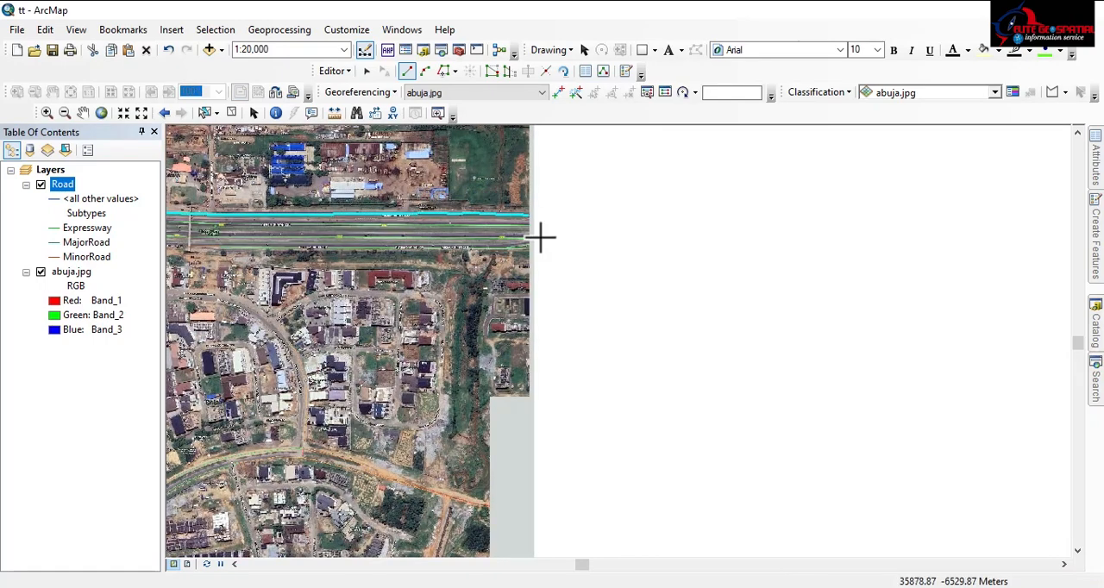
{"action": "scroll", "coordinate": [528, 229], "scroll_direction": "up", "scroll_amount": 2}
{"action": "scroll", "coordinate": [531, 226], "scroll_direction": "up", "scroll_amount": 2}
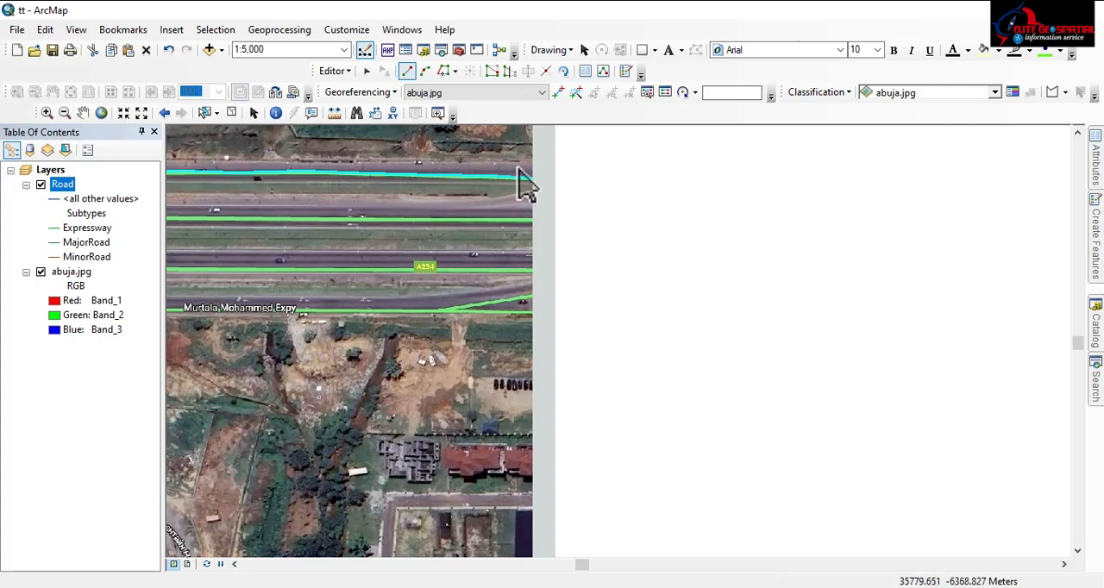
{"action": "left_click", "coordinate": [529, 220]}
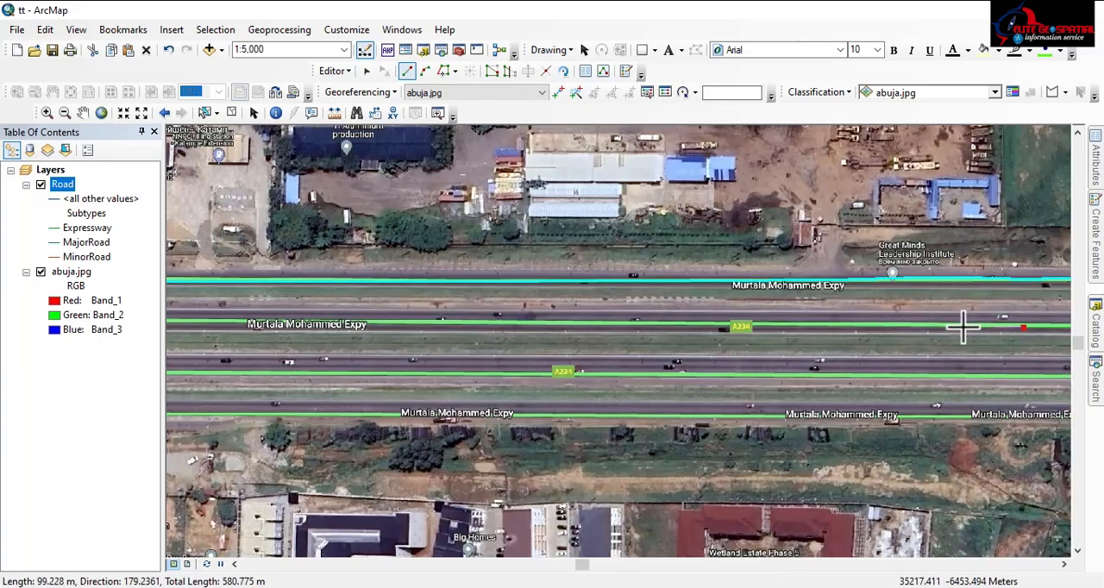
{"action": "left_click", "coordinate": [389, 322]}
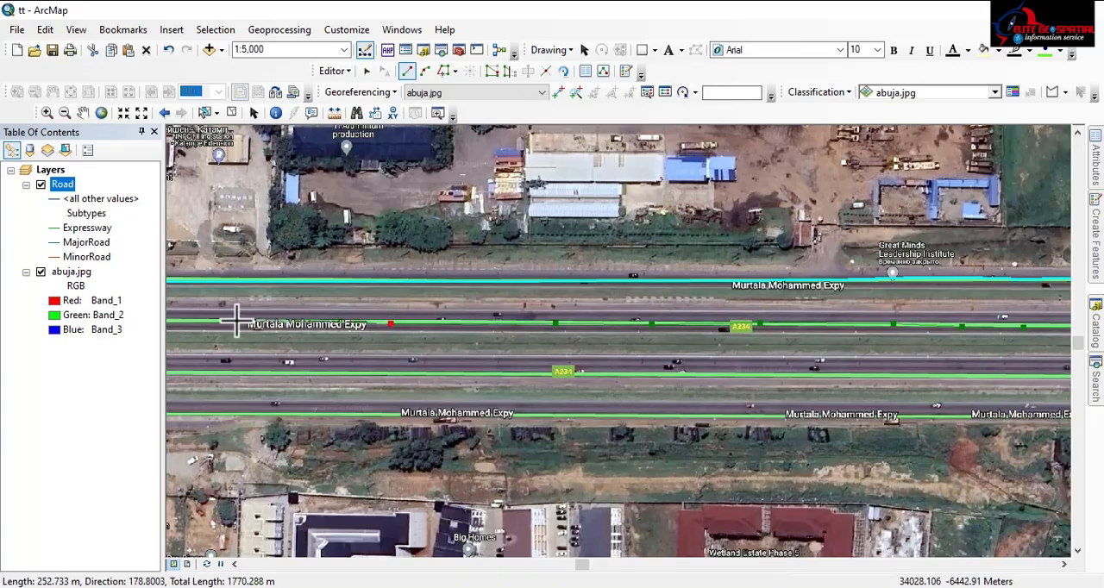
Extend the second carriageway line westward through the first interchange to a total length of about 5.9 km
{"action": "scroll", "coordinate": [237, 322], "scroll_direction": "down", "scroll_amount": 1}
{"action": "left_click", "coordinate": [458, 350]}
{"action": "left_click", "coordinate": [379, 271]}
{"action": "left_click", "coordinate": [615, 300]}
{"action": "left_click", "coordinate": [510, 295]}
{"action": "left_click", "coordinate": [361, 288]}
{"action": "left_click", "coordinate": [240, 283]}
{"action": "scroll", "coordinate": [220, 283], "scroll_direction": "down", "scroll_amount": 1}
{"action": "left_click_drag", "start_coordinate": [249, 323], "coordinate": [630, 323]}
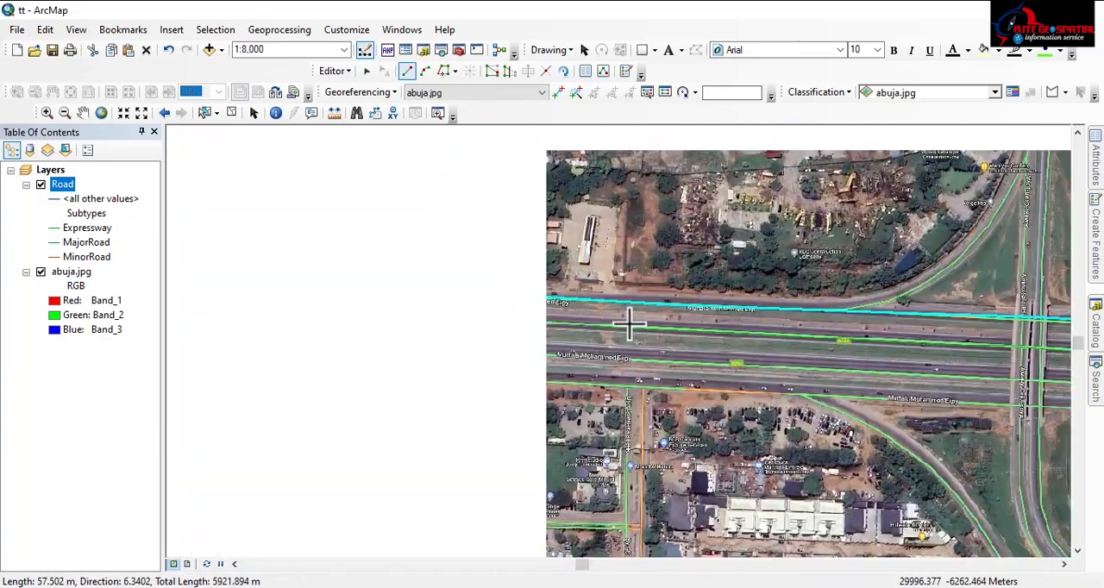
Extend the second carriageway line westward to just east of the pedestrian bridge, to a total length of about 10.9 km
{"action": "left_click", "coordinate": [399, 322]}
{"action": "left_click", "coordinate": [203, 316]}
{"action": "left_click", "coordinate": [533, 342]}
{"action": "left_click", "coordinate": [414, 337]}
{"action": "left_click", "coordinate": [301, 331]}
{"action": "left_click", "coordinate": [203, 324]}
{"action": "left_click", "coordinate": [553, 318]}
{"action": "left_click", "coordinate": [323, 288]}
{"action": "left_click_drag", "start_coordinate": [198, 269], "coordinate": [595, 333]}
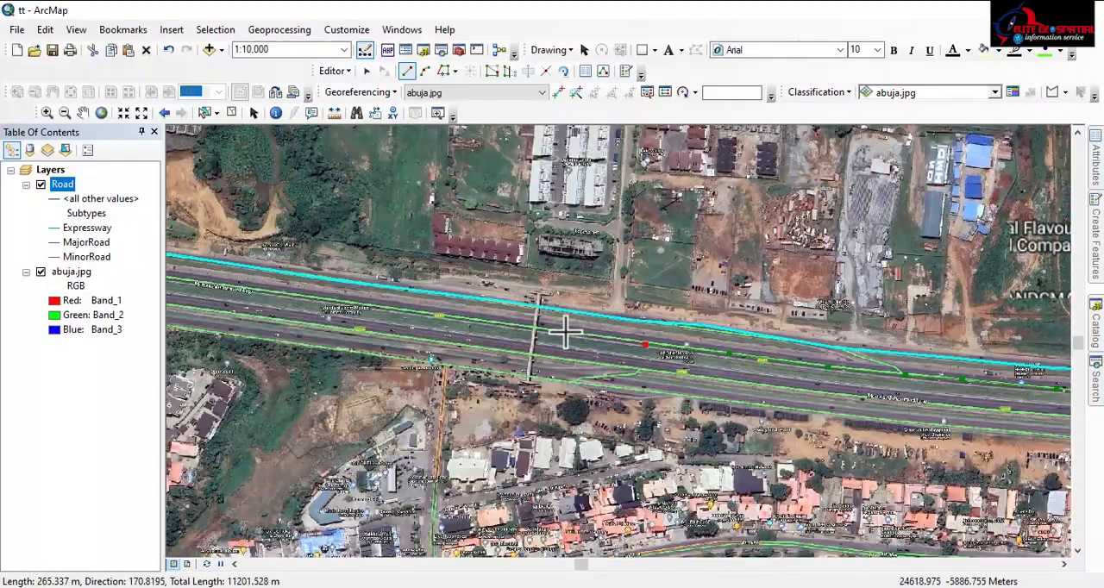
Trace the second carriageway line past the pedestrian bridge and northwestward to a total length of about 17.2 km
{"action": "left_click", "coordinate": [567, 327]}
{"action": "left_click", "coordinate": [256, 290]}
{"action": "left_click", "coordinate": [669, 371]}
{"action": "left_click", "coordinate": [288, 322]}
{"action": "left_click", "coordinate": [550, 397]}
{"action": "left_click", "coordinate": [190, 343]}
{"action": "left_click_drag", "start_coordinate": [193, 343], "coordinate": [606, 377]}
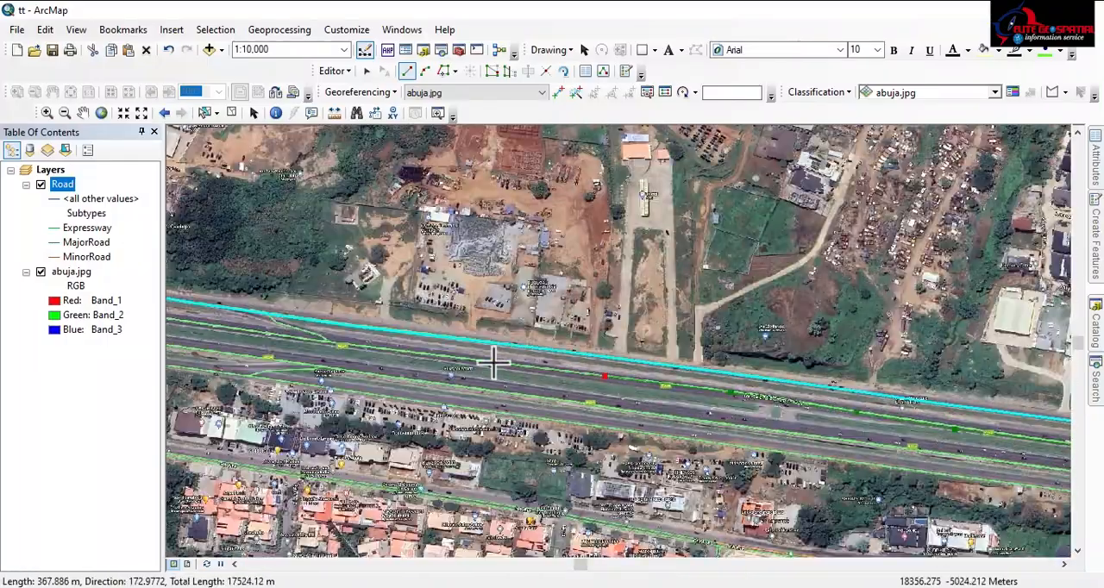
Extend the second carriageway line to the eastern side of the cloverleaf interchange, to about 22.6 km total length
{"action": "left_click", "coordinate": [177, 318]}
{"action": "left_click_drag", "start_coordinate": [177, 317], "coordinate": [608, 397]}
{"action": "left_click", "coordinate": [179, 342]}
{"action": "left_click_drag", "start_coordinate": [179, 342], "coordinate": [582, 411]}
{"action": "left_click", "coordinate": [178, 355]}
{"action": "left_click", "coordinate": [401, 384]}
{"action": "left_click", "coordinate": [230, 352]}
{"action": "left_click_drag", "start_coordinate": [230, 353], "coordinate": [577, 429]}
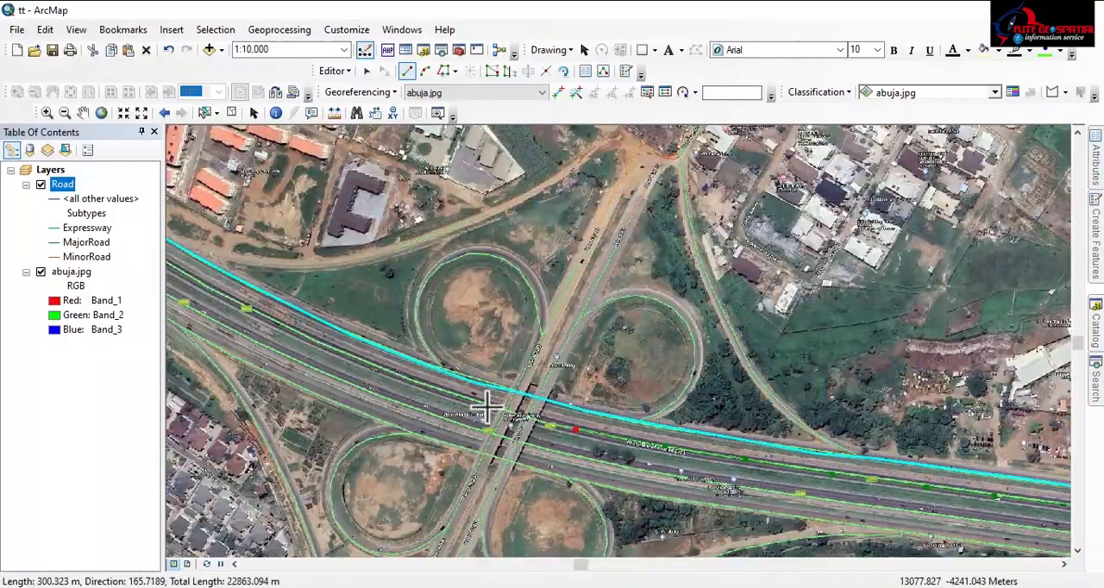
Trace the second carriageway line under the cloverleaf bridges and northwestward beyond the interchange loops
{"action": "left_click", "coordinate": [437, 390]}
{"action": "left_click", "coordinate": [358, 357]}
{"action": "left_click", "coordinate": [259, 312]}
{"action": "left_click", "coordinate": [208, 287]}
{"action": "left_click_drag", "start_coordinate": [208, 286], "coordinate": [587, 451]}
Trace the remaining second carriageway northwestward and finish the line at the image's northern edge
{"action": "left_click", "coordinate": [245, 223]}
{"action": "left_click_drag", "start_coordinate": [185, 183], "coordinate": [582, 479]}
{"action": "left_click_drag", "start_coordinate": [199, 237], "coordinate": [501, 418]}
{"action": "left_click", "coordinate": [333, 342]}
{"action": "left_click", "coordinate": [267, 250]}
{"action": "left_click_drag", "start_coordinate": [201, 209], "coordinate": [463, 368]}
{"action": "left_click", "coordinate": [359, 295]}
{"action": "double_click", "coordinate": [330, 278]}
Begin an Expressway line along the third carriageway from the image's northern edge southeastward for about 6 km
{"action": "left_click", "coordinate": [286, 277]}
{"action": "left_click_drag", "start_coordinate": [347, 319], "coordinate": [357, 247]}
{"action": "left_click_drag", "start_coordinate": [529, 362], "coordinate": [357, 246]}
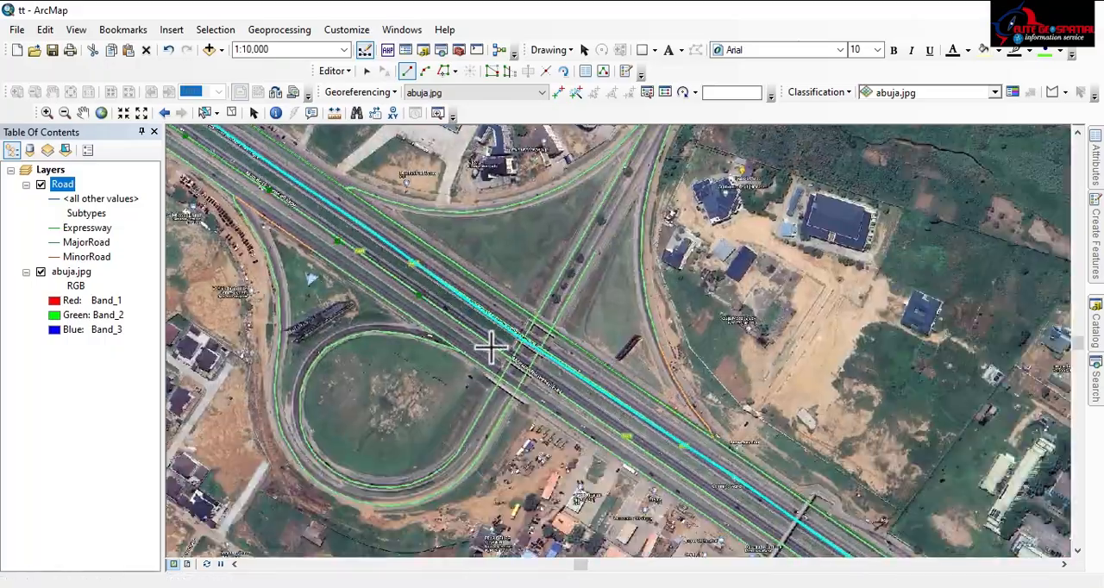
{"action": "left_click", "coordinate": [402, 296]}
{"action": "mouse_move", "coordinate": [620, 431]}
{"action": "left_mouse_down"}
{"action": "mouse_move", "coordinate": [402, 296]}
{"action": "mouse_move", "coordinate": [235, 132]}
{"action": "left_mouse_up"}
{"action": "left_click", "coordinate": [451, 280]}
{"action": "left_click", "coordinate": [844, 545]}
{"action": "left_click_drag", "start_coordinate": [844, 545], "coordinate": [447, 316]}
{"action": "left_click", "coordinate": [653, 453]}
{"action": "scroll", "coordinate": [653, 453], "scroll_direction": "up", "scroll_amount": 1}
{"action": "left_click_drag", "start_coordinate": [652, 453], "coordinate": [302, 225]}
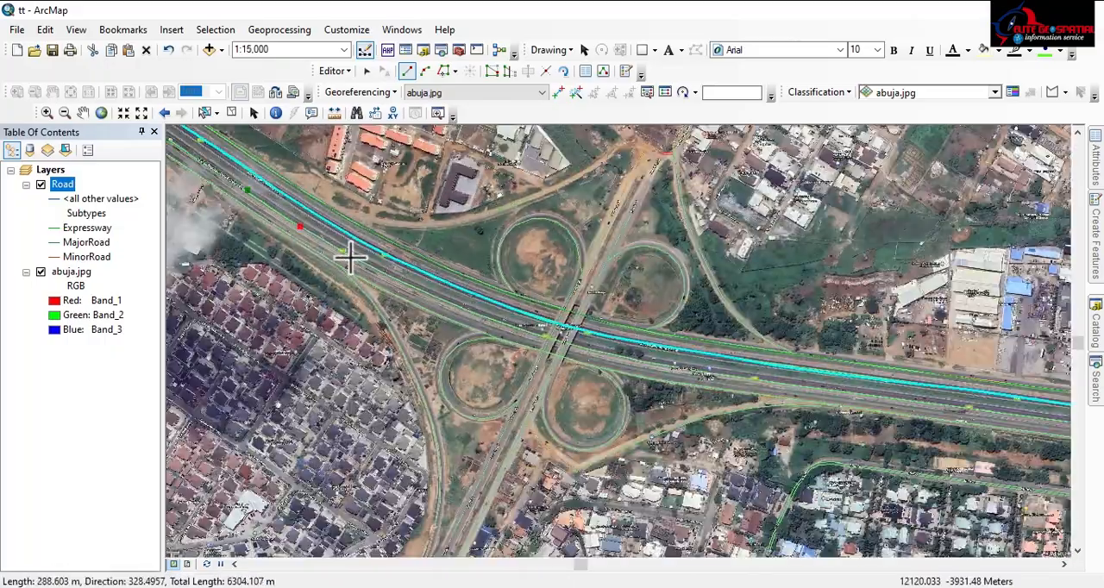
Trace the third carriageway through the cloverleaf interchange and on eastward, finishing the line at the image's eastern edge
{"action": "left_click", "coordinate": [484, 319]}
{"action": "left_click", "coordinate": [573, 345]}
{"action": "left_click_drag", "start_coordinate": [573, 345], "coordinate": [299, 249]}
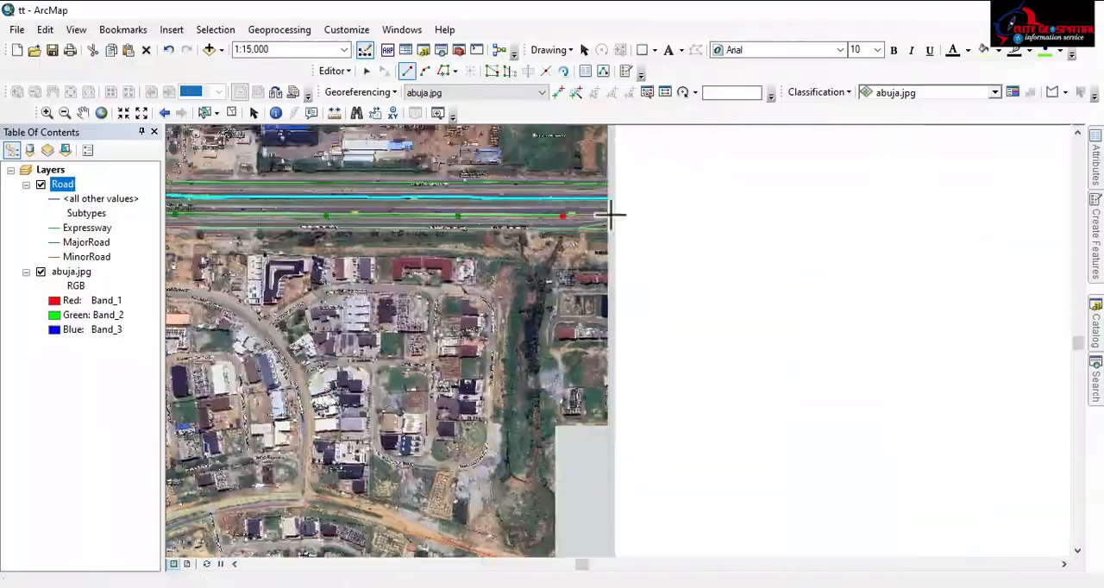
{"action": "double_click", "coordinate": [610, 214]}
Begin an Expressway line along the southernmost carriageway from the image's northern edge to just beyond the northwestern interchange bridges
{"action": "scroll", "coordinate": [611, 215], "scroll_direction": "up", "scroll_amount": 5}
{"action": "left_click_drag", "start_coordinate": [302, 194], "coordinate": [776, 259]}
{"action": "left_click_drag", "start_coordinate": [560, 212], "coordinate": [721, 362]}
{"action": "scroll", "coordinate": [415, 193], "scroll_direction": "down", "scroll_amount": 1}
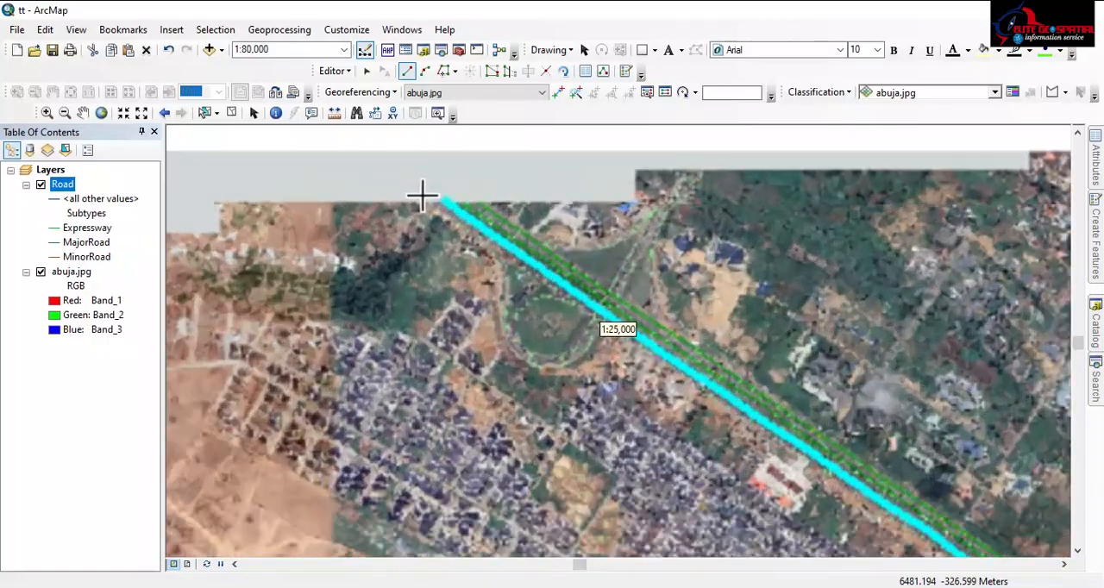
{"action": "scroll", "coordinate": [422, 197], "scroll_direction": "down", "scroll_amount": 2}
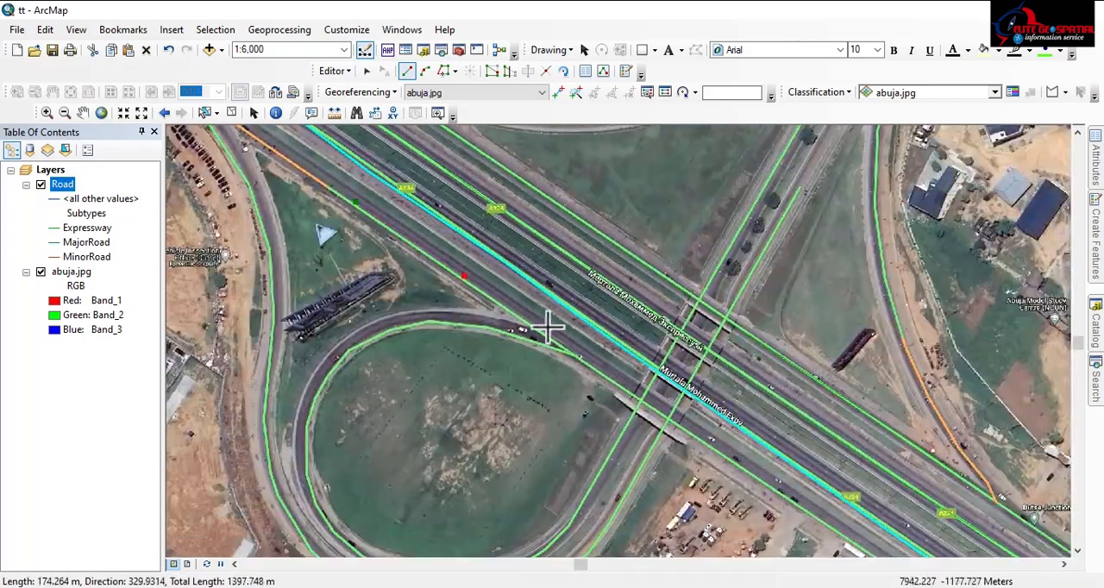
{"action": "left_click", "coordinate": [750, 480]}
{"action": "left_click_drag", "start_coordinate": [749, 481], "coordinate": [488, 298]}
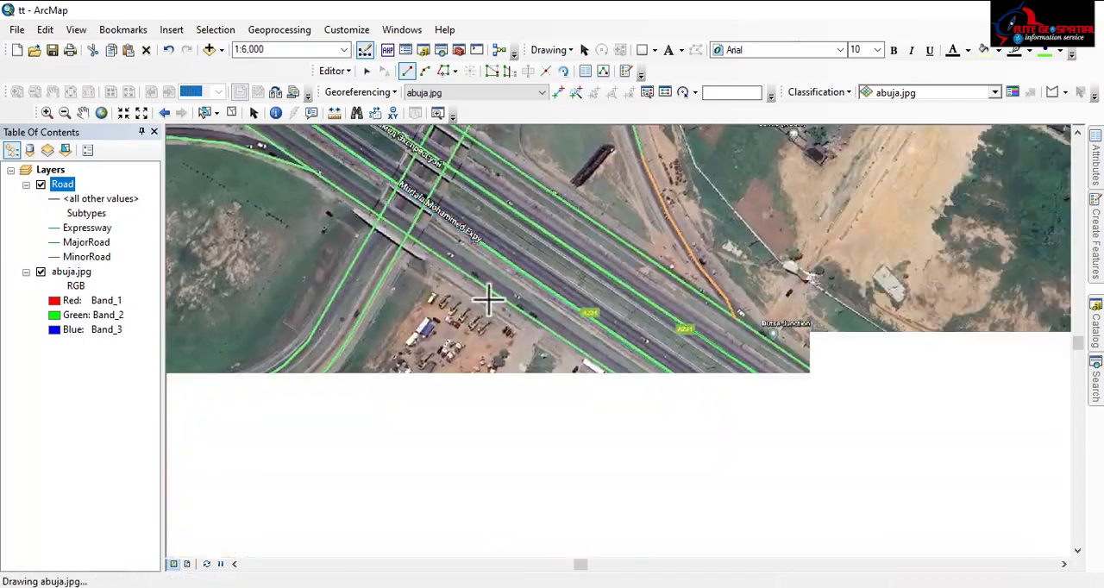
Continue the southernmost carriageway line southeastward, placing vertices along the road up to just before the cloverleaf interchange
{"action": "left_click", "coordinate": [732, 450]}
{"action": "left_click_drag", "start_coordinate": [731, 450], "coordinate": [489, 286]}
{"action": "left_click", "coordinate": [767, 476]}
{"action": "left_click_drag", "start_coordinate": [767, 475], "coordinate": [523, 307]}
{"action": "left_click", "coordinate": [763, 474]}
{"action": "scroll", "coordinate": [624, 405], "scroll_direction": "up", "scroll_amount": 1}
{"action": "left_click", "coordinate": [715, 449]}
{"action": "left_click_drag", "start_coordinate": [716, 449], "coordinate": [400, 227]}
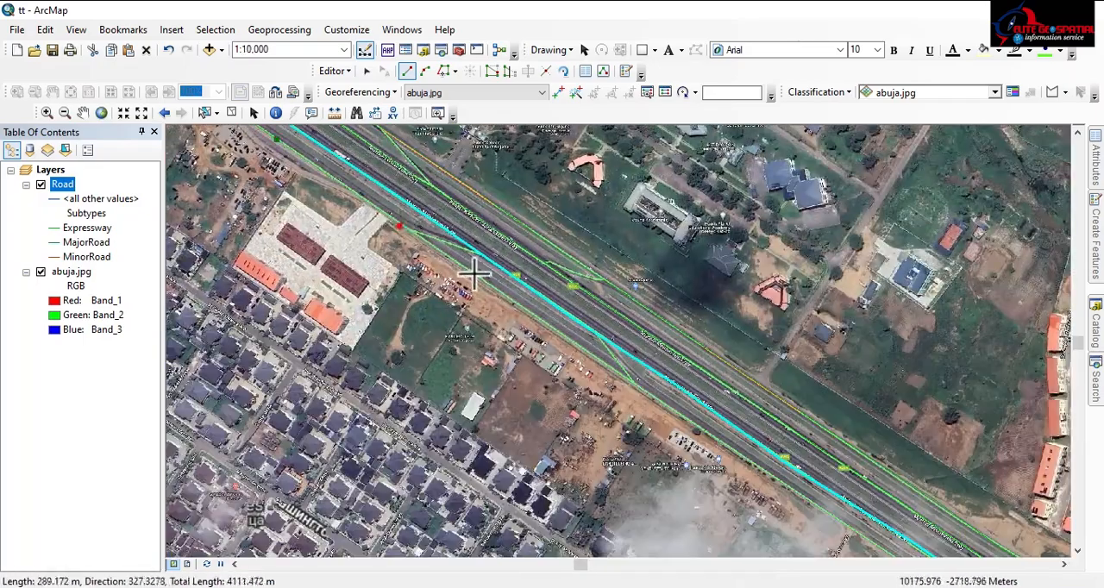
{"action": "left_click", "coordinate": [634, 388]}
{"action": "left_click_drag", "start_coordinate": [634, 388], "coordinate": [216, 140]}
{"action": "left_click", "coordinate": [583, 380]}
{"action": "left_click", "coordinate": [638, 416]}
{"action": "left_click", "coordinate": [706, 450]}
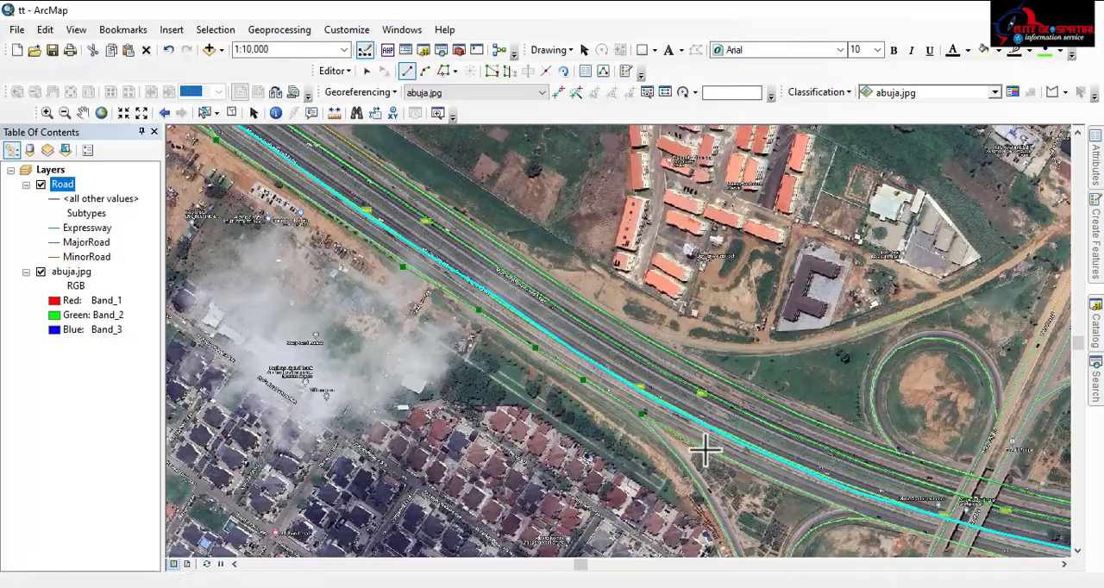
{"action": "left_click", "coordinate": [768, 480]}
Trace the southernmost carriageway through the cloverleaf interchange and on eastward to a total line length of about 13 km
{"action": "scroll", "coordinate": [347, 244], "scroll_direction": "up", "scroll_amount": 2}
{"action": "scroll", "coordinate": [678, 394], "scroll_direction": "down", "scroll_amount": 2}
{"action": "left_click_drag", "start_coordinate": [678, 394], "coordinate": [307, 257]}
{"action": "left_click", "coordinate": [366, 282]}
{"action": "left_click_drag", "start_coordinate": [899, 393], "coordinate": [357, 258]}
{"action": "left_click", "coordinate": [754, 319]}
{"action": "left_click", "coordinate": [887, 332]}
{"action": "left_click_drag", "start_coordinate": [987, 354], "coordinate": [454, 274]}
{"action": "left_click", "coordinate": [563, 284]}
{"action": "left_click", "coordinate": [793, 315]}
{"action": "left_click_drag", "start_coordinate": [871, 329], "coordinate": [471, 256]}
{"action": "left_click", "coordinate": [515, 256]}
{"action": "left_click", "coordinate": [743, 288]}
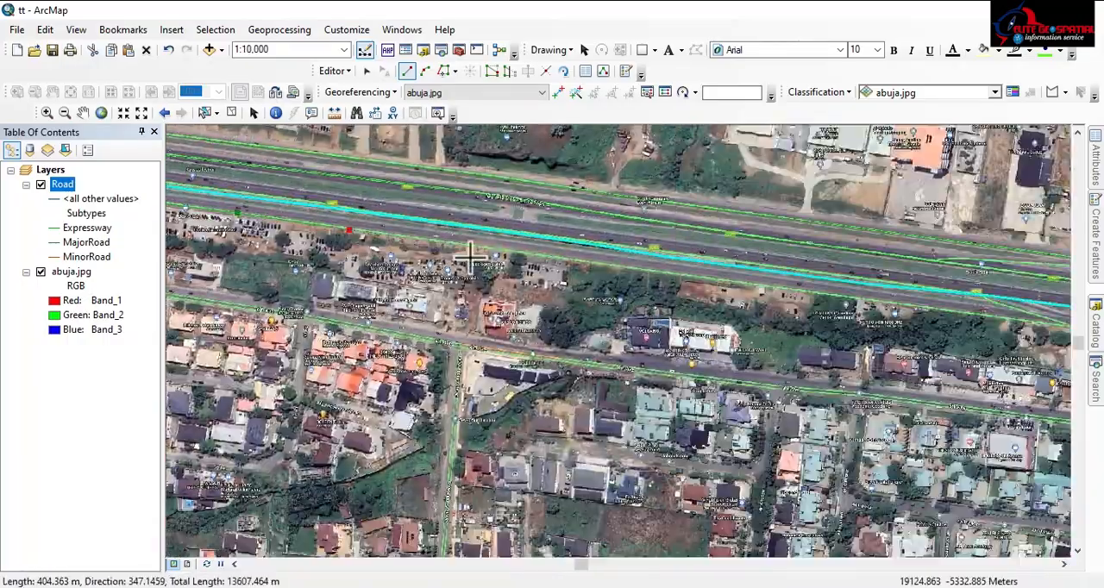
Extend the southernmost carriageway line eastward along the road to a total length of about 21 km
{"action": "left_click", "coordinate": [699, 276]}
{"action": "left_click_drag", "start_coordinate": [1047, 328], "coordinate": [600, 268]}
{"action": "left_click", "coordinate": [600, 266]}
{"action": "left_click", "coordinate": [774, 289]}
{"action": "left_click_drag", "start_coordinate": [892, 302], "coordinate": [494, 226]}
{"action": "left_click", "coordinate": [652, 253]}
{"action": "left_click", "coordinate": [778, 278]}
{"action": "left_click_drag", "start_coordinate": [794, 266], "coordinate": [514, 193]}
{"action": "left_click", "coordinate": [755, 221]}
{"action": "left_click_drag", "start_coordinate": [955, 235], "coordinate": [511, 201]}
{"action": "left_click", "coordinate": [634, 221]}
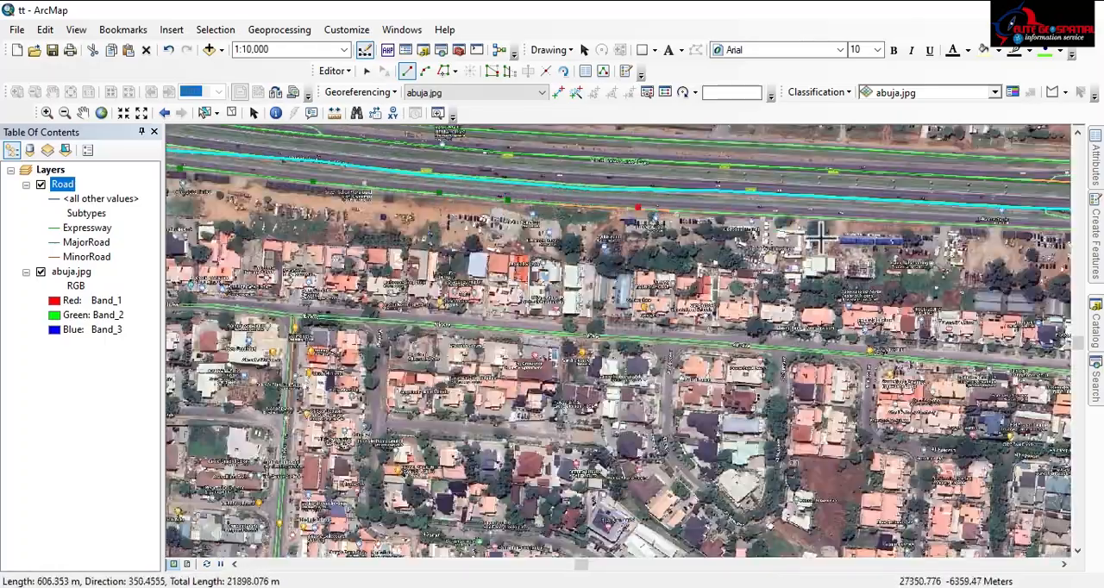
Trace the southernmost carriageway through the eastern interchange and beyond it to a total length of about 29 km
{"action": "left_click_drag", "start_coordinate": [917, 226], "coordinate": [514, 196]}
{"action": "left_click", "coordinate": [639, 208]}
{"action": "left_click_drag", "start_coordinate": [871, 219], "coordinate": [551, 192]}
{"action": "left_click", "coordinate": [706, 195]}
{"action": "left_click", "coordinate": [747, 183]}
{"action": "left_click_drag", "start_coordinate": [983, 211], "coordinate": [575, 178]}
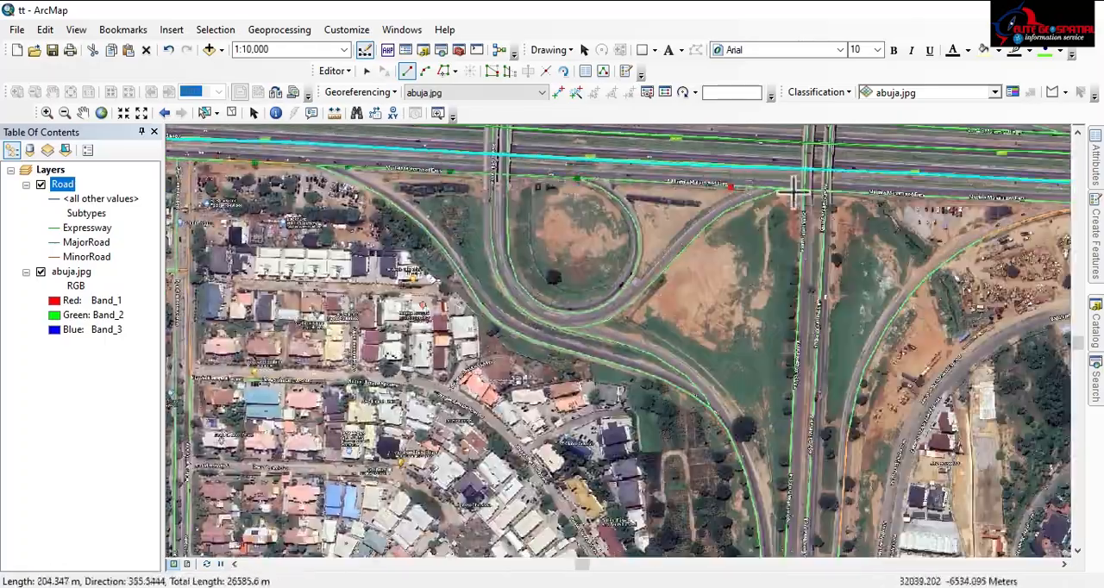
{"action": "left_click", "coordinate": [623, 185]}
{"action": "left_click_drag", "start_coordinate": [893, 195], "coordinate": [515, 183]}
{"action": "left_click", "coordinate": [618, 187]}
{"action": "left_click", "coordinate": [778, 189]}
{"action": "left_click", "coordinate": [886, 190]}
Trace the last stretch of the southernmost carriageway and finish the line at the image's eastern edge
{"action": "left_click_drag", "start_coordinate": [949, 195], "coordinate": [526, 202]}
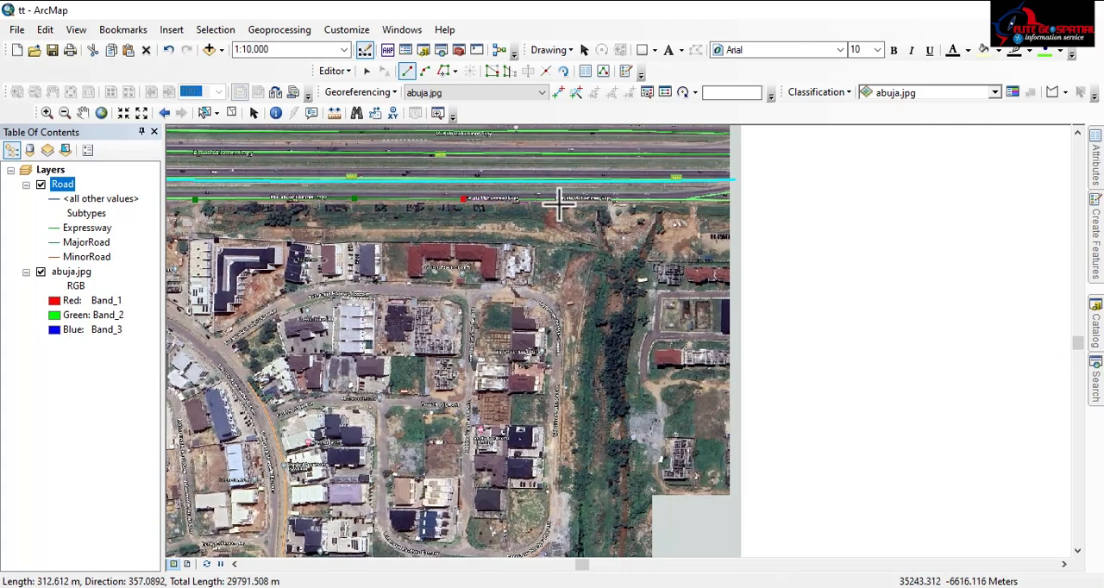
{"action": "left_click", "coordinate": [567, 202]}
{"action": "left_click", "coordinate": [661, 200]}
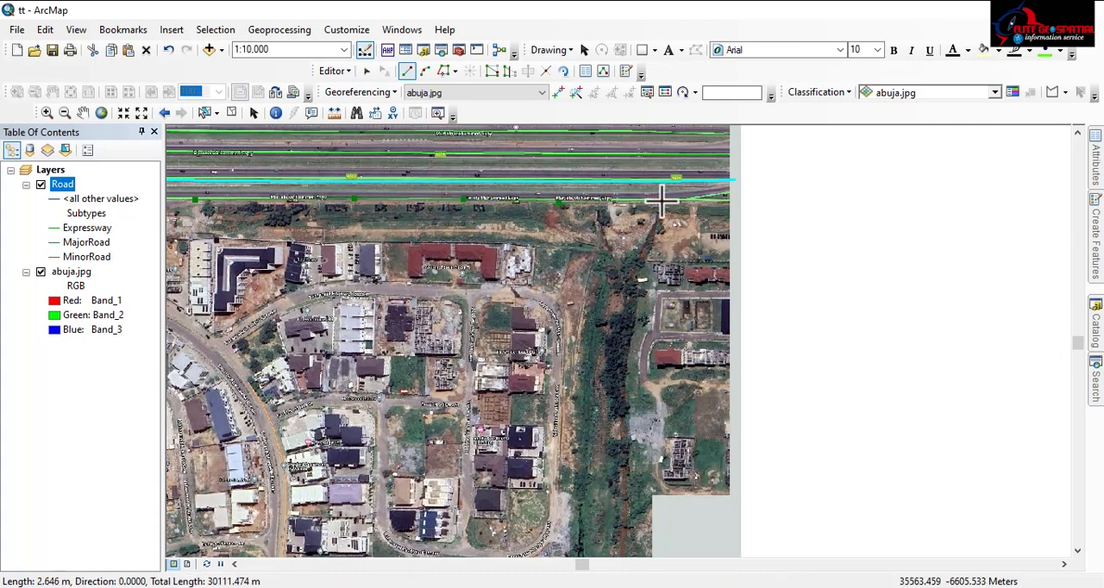
{"action": "left_click", "coordinate": [705, 201]}
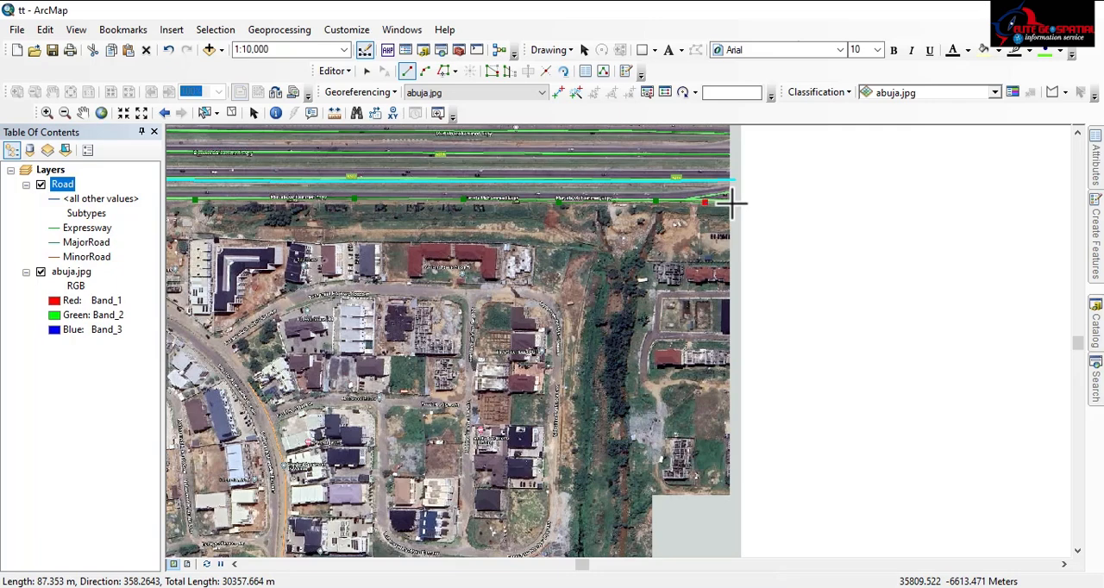
{"action": "left_click", "coordinate": [730, 203]}
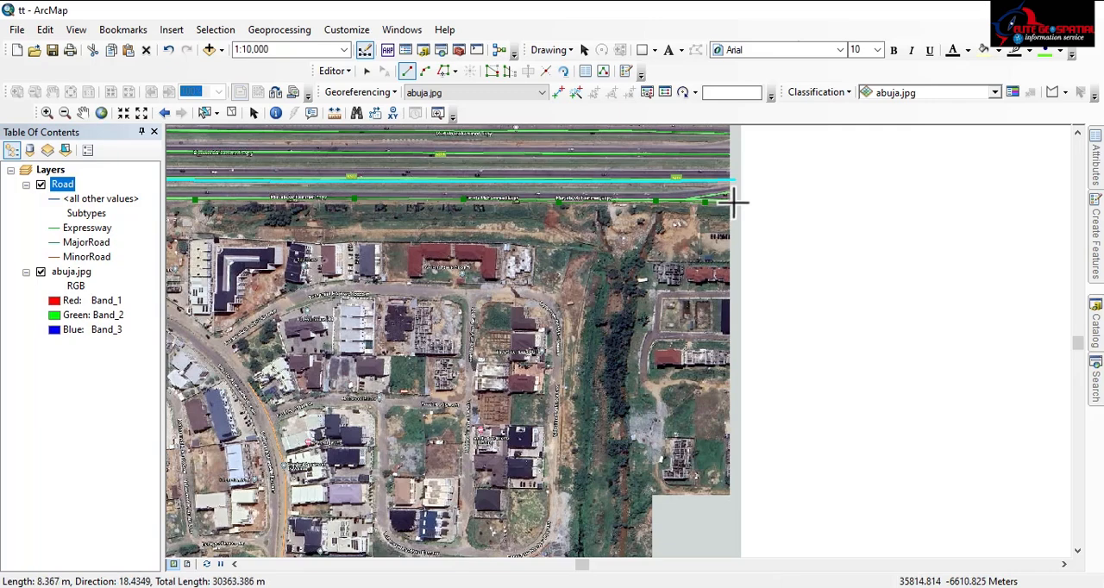
{"action": "right_click", "coordinate": [732, 201]}
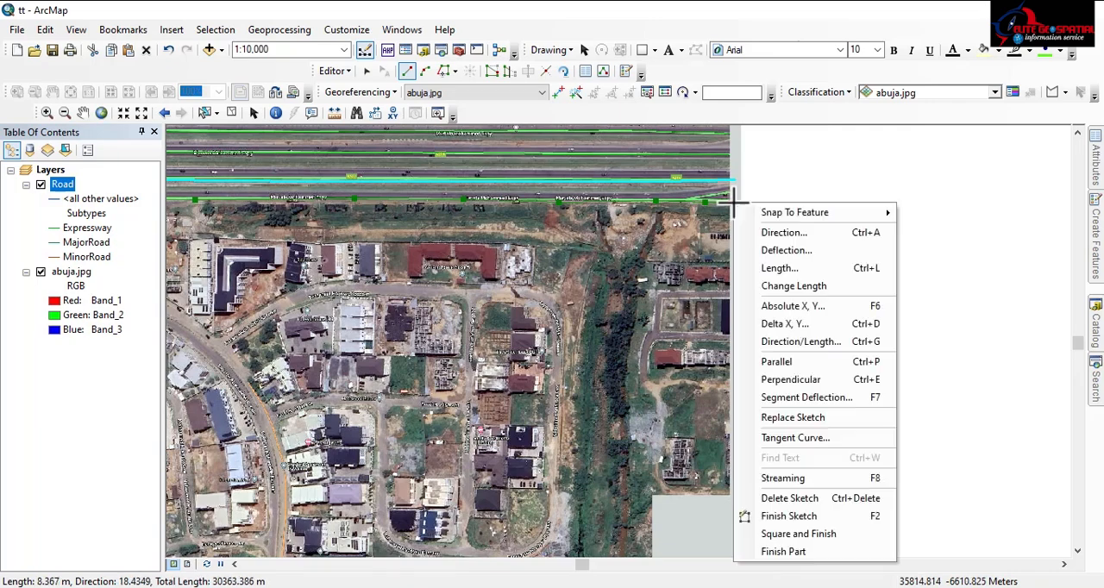
{"action": "left_click", "coordinate": [786, 516]}
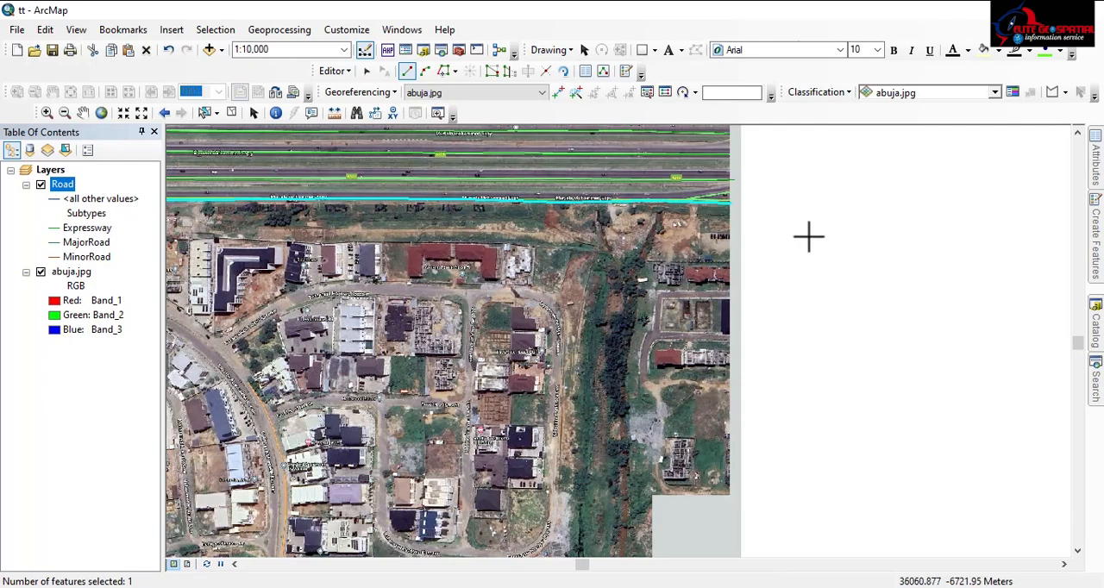
Hide abuja.jpg to examine the digitized carriageway lines on their own along their full length, and show the image again
{"action": "scroll", "coordinate": [808, 236], "scroll_direction": "down", "scroll_amount": 4}
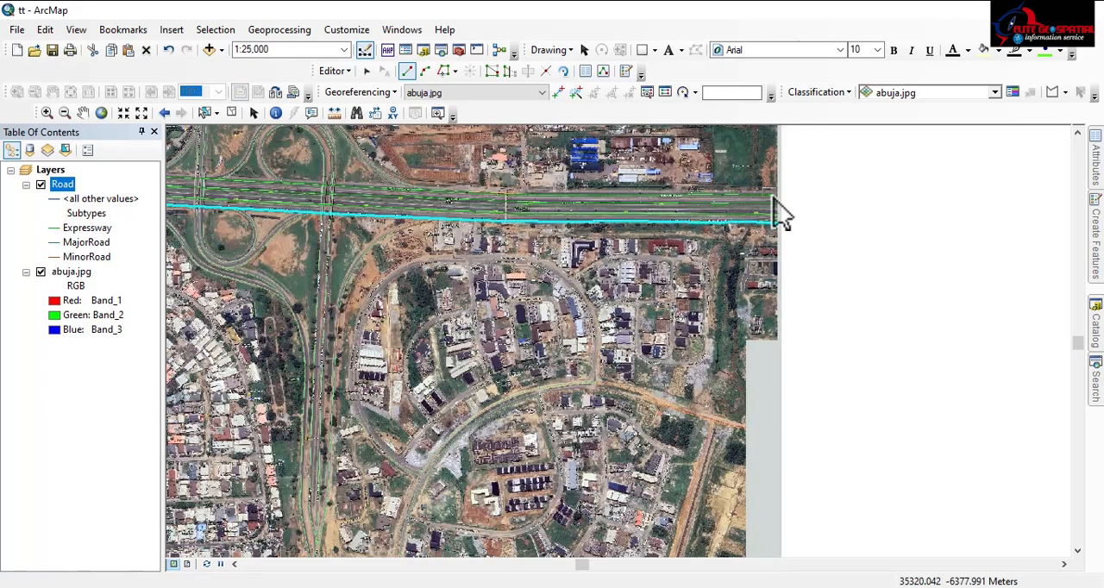
{"action": "scroll", "coordinate": [833, 276], "scroll_direction": "down", "scroll_amount": 3}
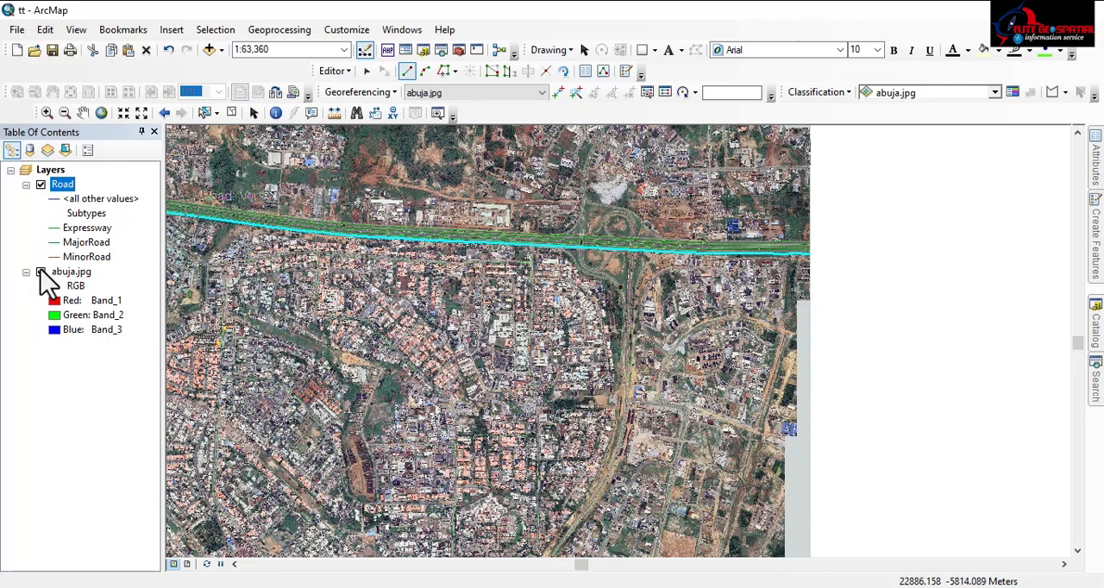
{"action": "left_click", "coordinate": [41, 272]}
{"action": "scroll", "coordinate": [704, 295], "scroll_direction": "down", "scroll_amount": 2}
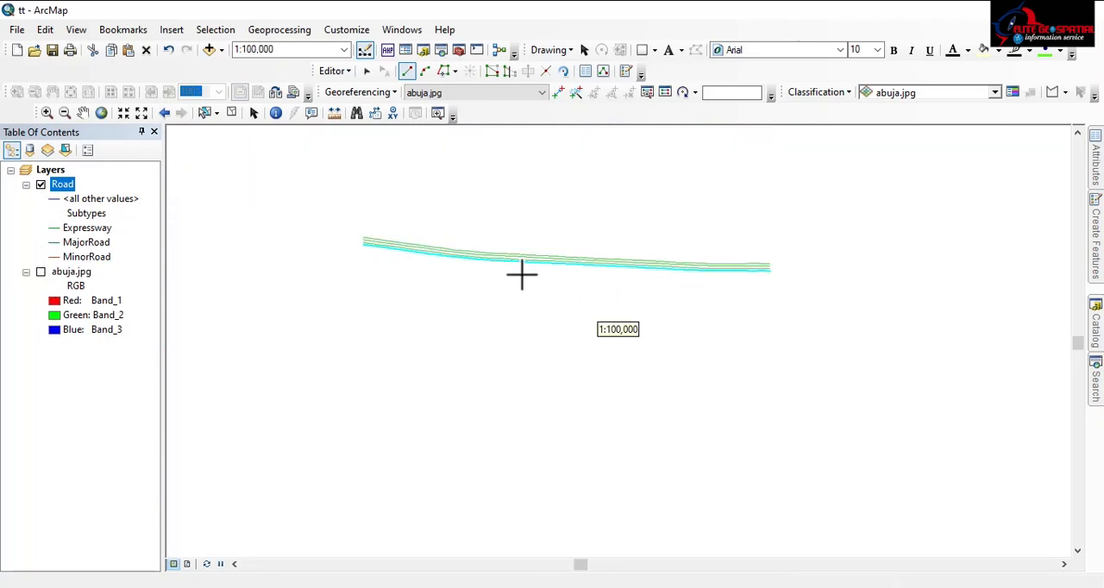
{"action": "scroll", "coordinate": [521, 274], "scroll_direction": "up", "scroll_amount": 3}
{"action": "scroll", "coordinate": [614, 345], "scroll_direction": "down", "scroll_amount": 1}
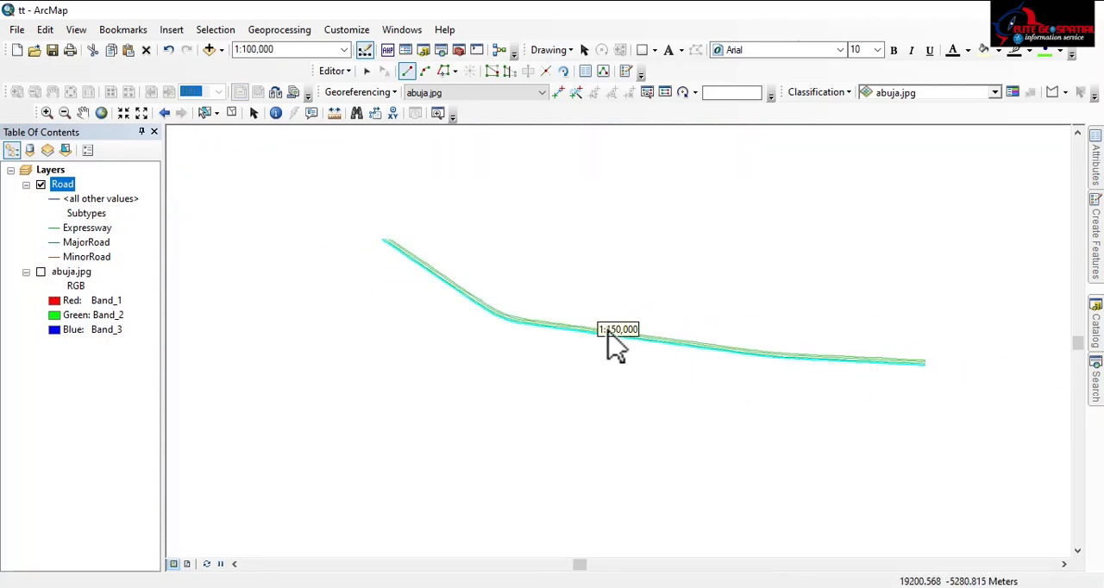
{"action": "left_click_drag", "start_coordinate": [943, 395], "coordinate": [698, 327]}
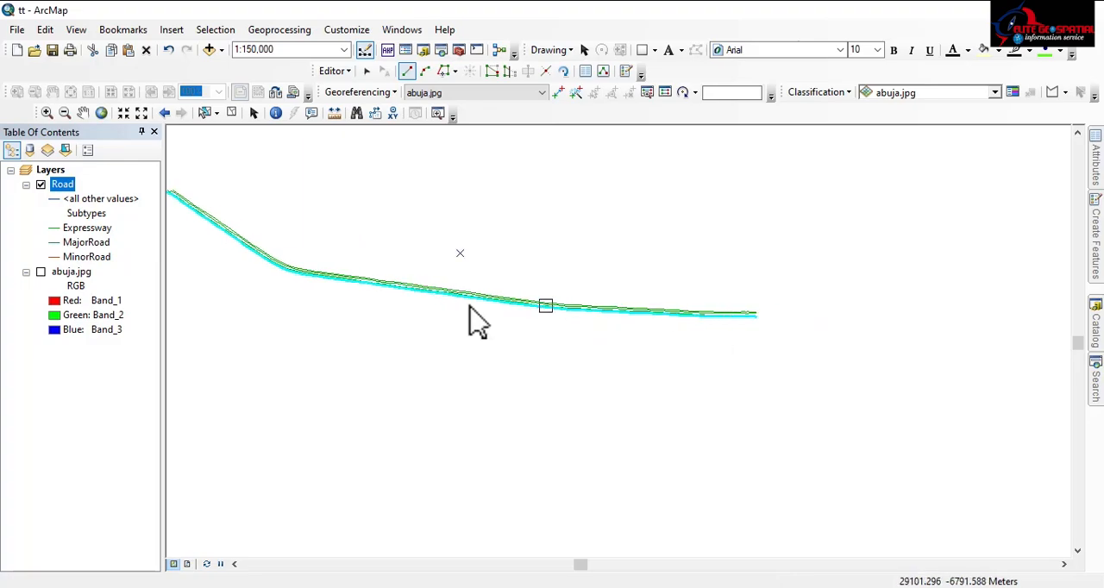
{"action": "left_click", "coordinate": [40, 271]}
{"action": "scroll", "coordinate": [682, 319], "scroll_direction": "up", "scroll_amount": 1}
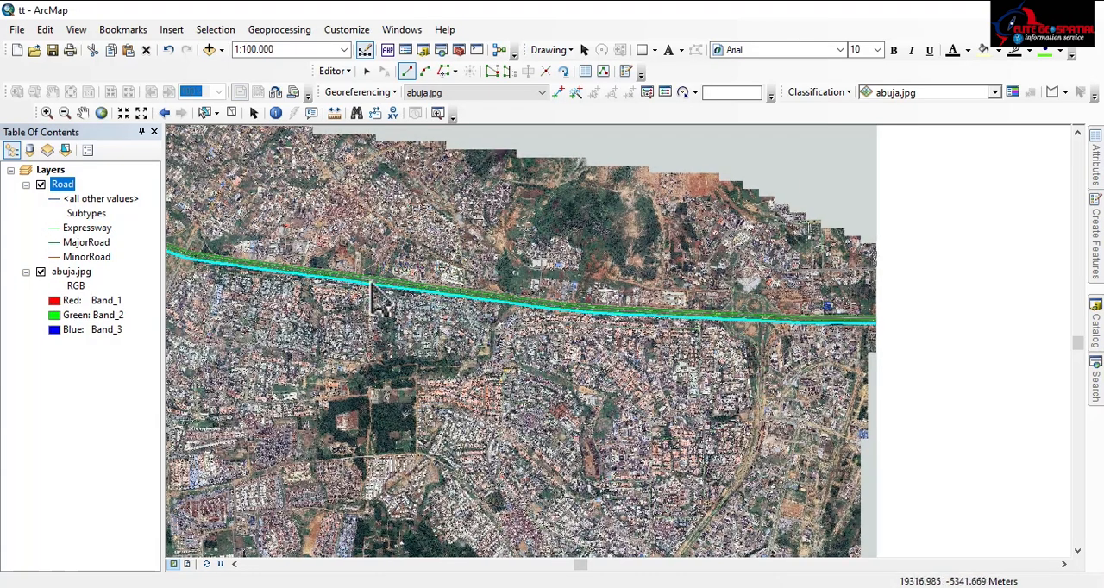
{"action": "left_click_drag", "start_coordinate": [369, 278], "coordinate": [722, 317]}
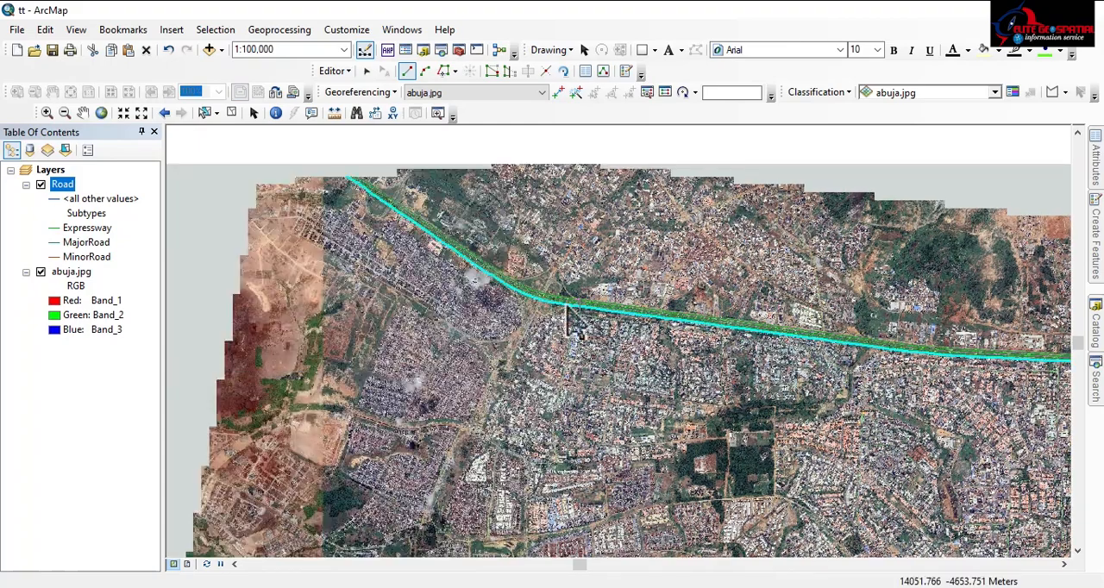
Begin an Expressway line at the northeastern slip road's junction with the northern carriageway and follow it northwestward for about 540 m
{"action": "scroll", "coordinate": [567, 306], "scroll_direction": "up", "scroll_amount": 1}
{"action": "scroll", "coordinate": [537, 292], "scroll_direction": "up", "scroll_amount": 1}
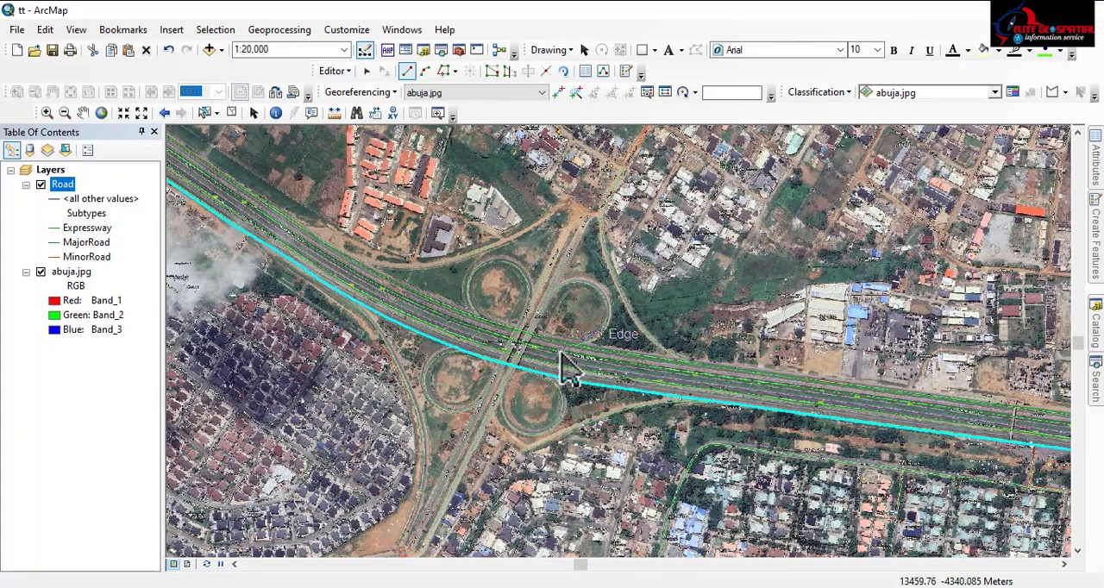
{"action": "left_click_drag", "start_coordinate": [489, 387], "coordinate": [480, 308]}
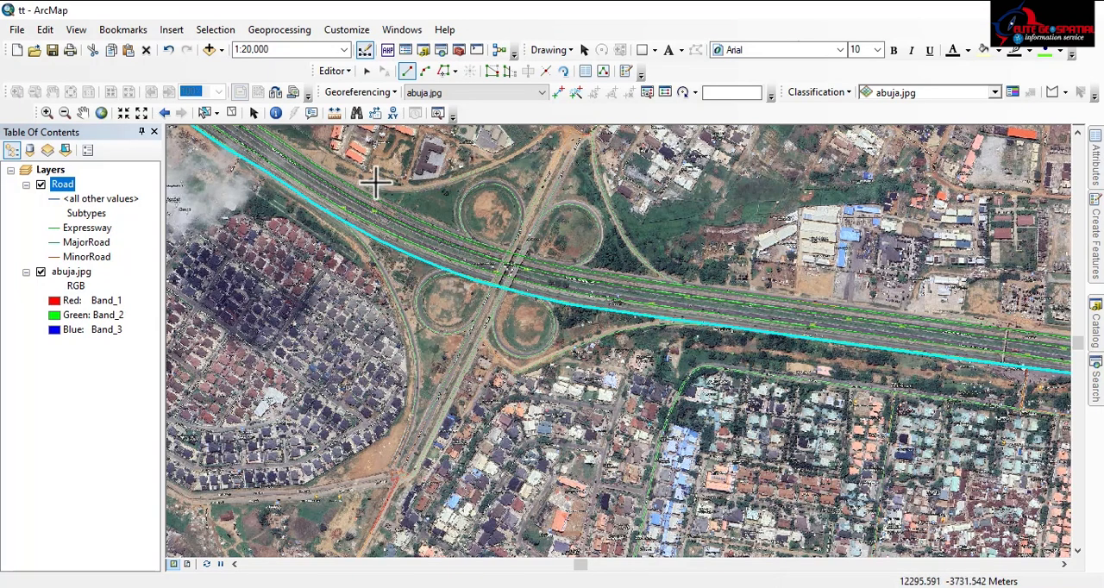
{"action": "left_click_drag", "start_coordinate": [375, 183], "coordinate": [444, 322]}
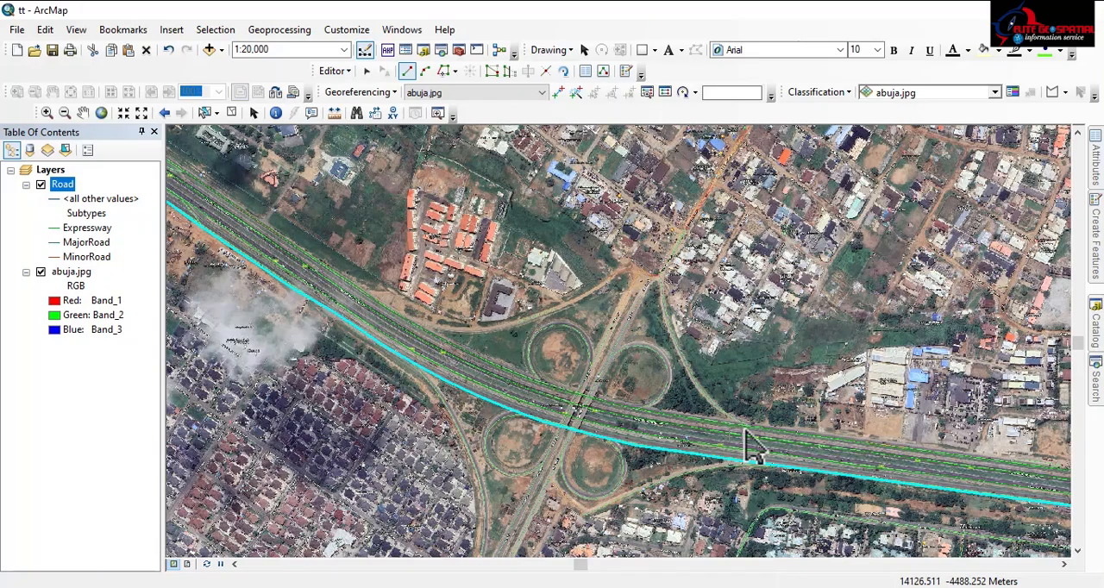
{"action": "scroll", "coordinate": [742, 407], "scroll_direction": "up", "scroll_amount": 3}
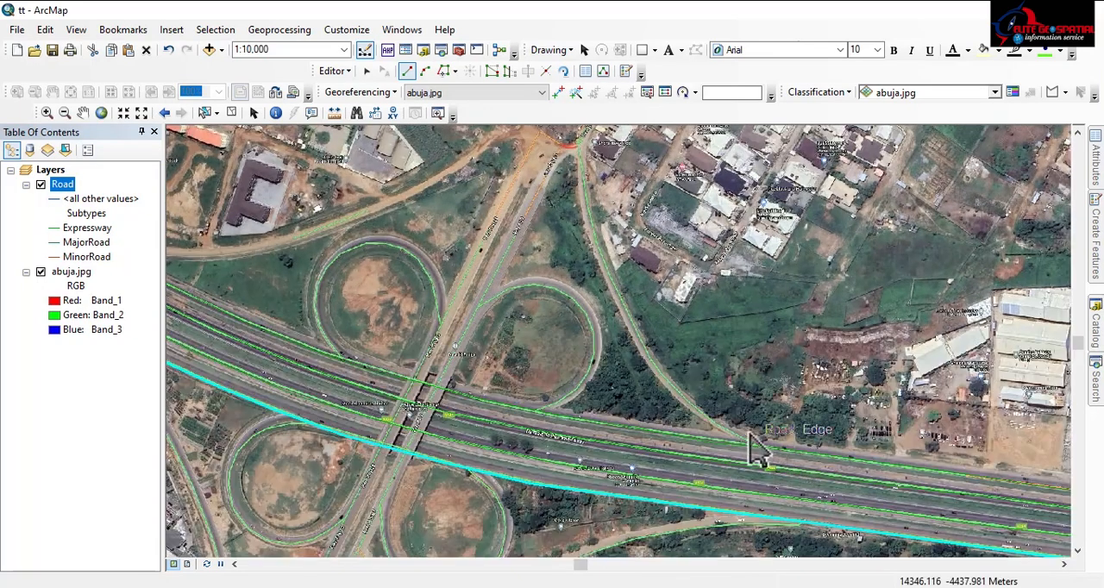
{"action": "scroll", "coordinate": [754, 479], "scroll_direction": "up", "scroll_amount": 3}
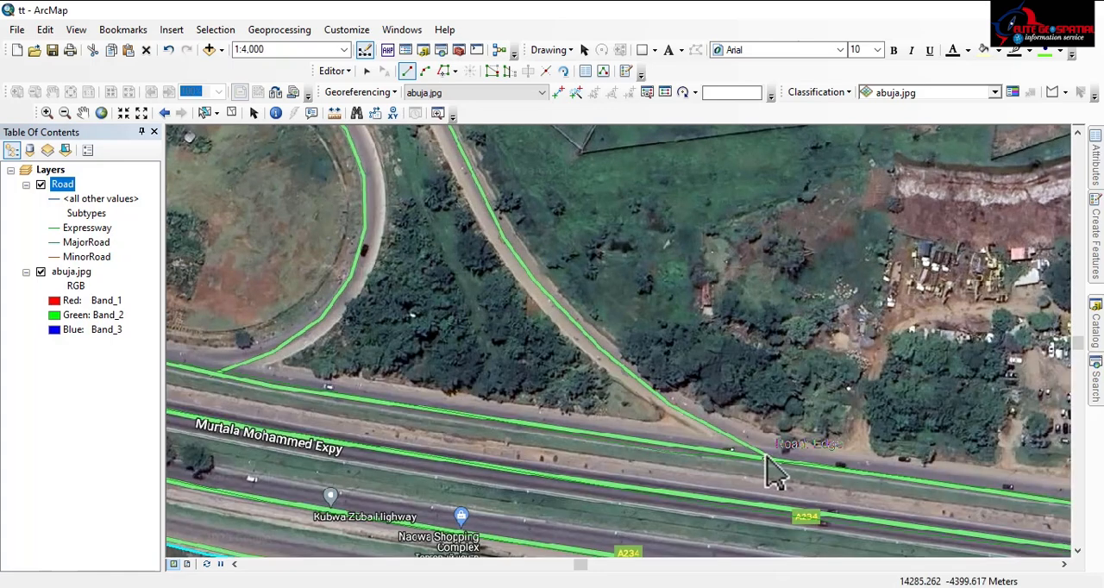
{"action": "left_click", "coordinate": [764, 459]}
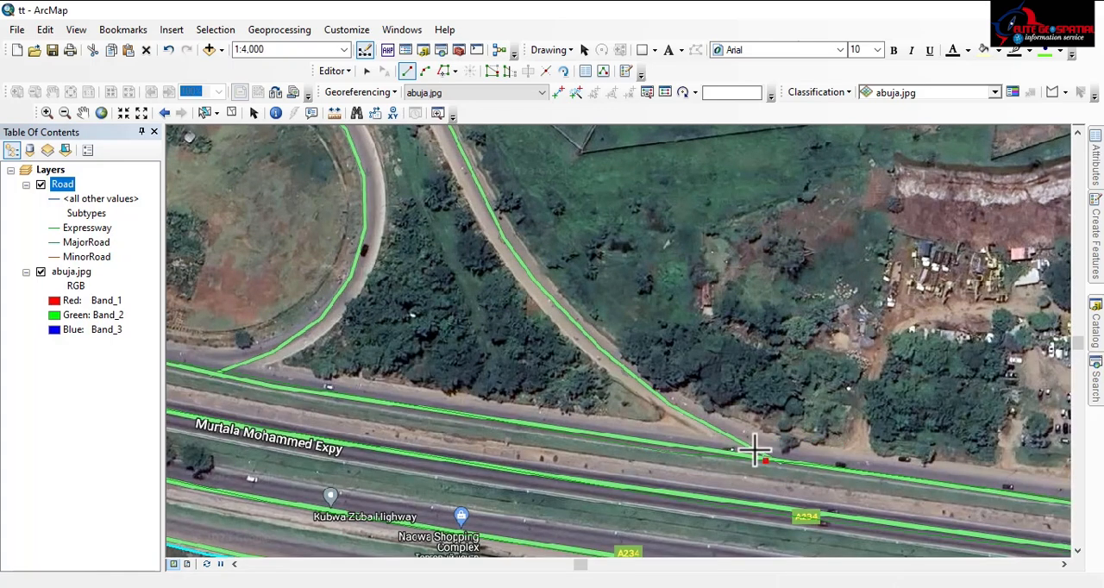
{"action": "left_click", "coordinate": [713, 432]}
{"action": "left_click", "coordinate": [627, 374]}
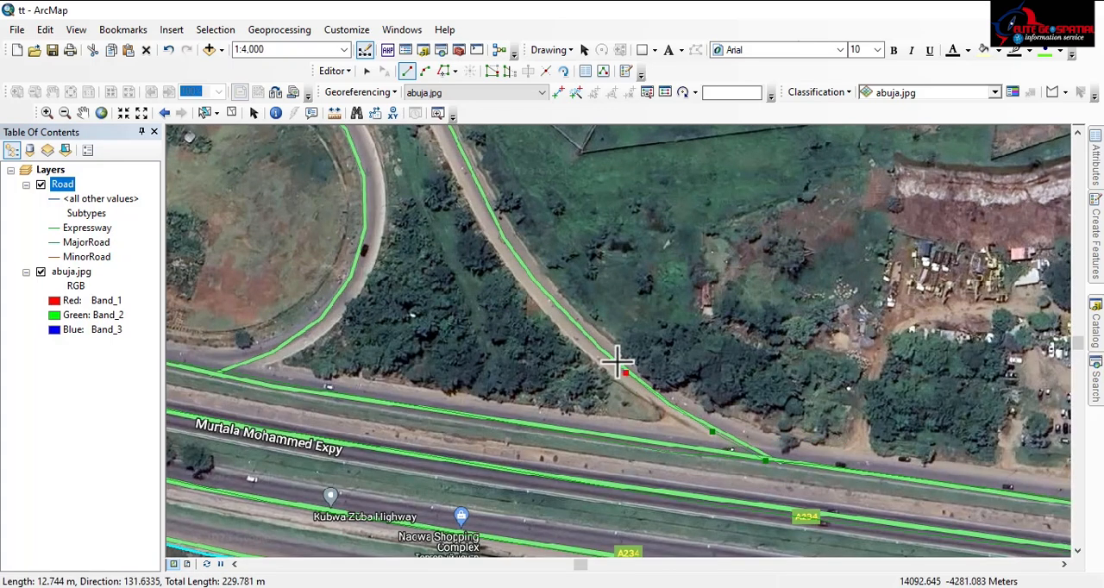
{"action": "left_click", "coordinate": [561, 311]}
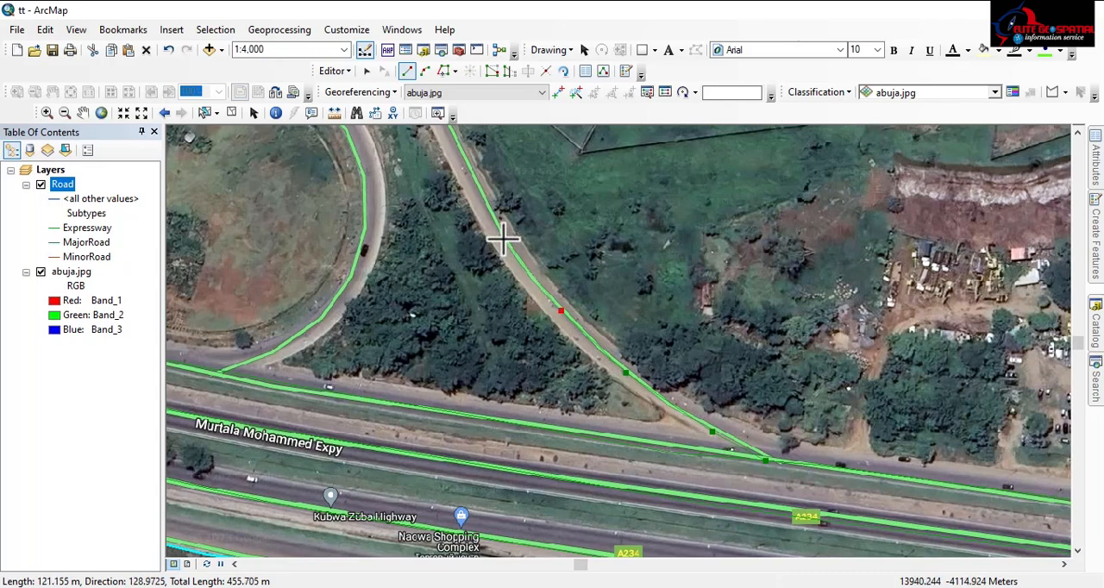
{"action": "left_click", "coordinate": [502, 239]}
{"action": "double_click", "coordinate": [479, 181]}
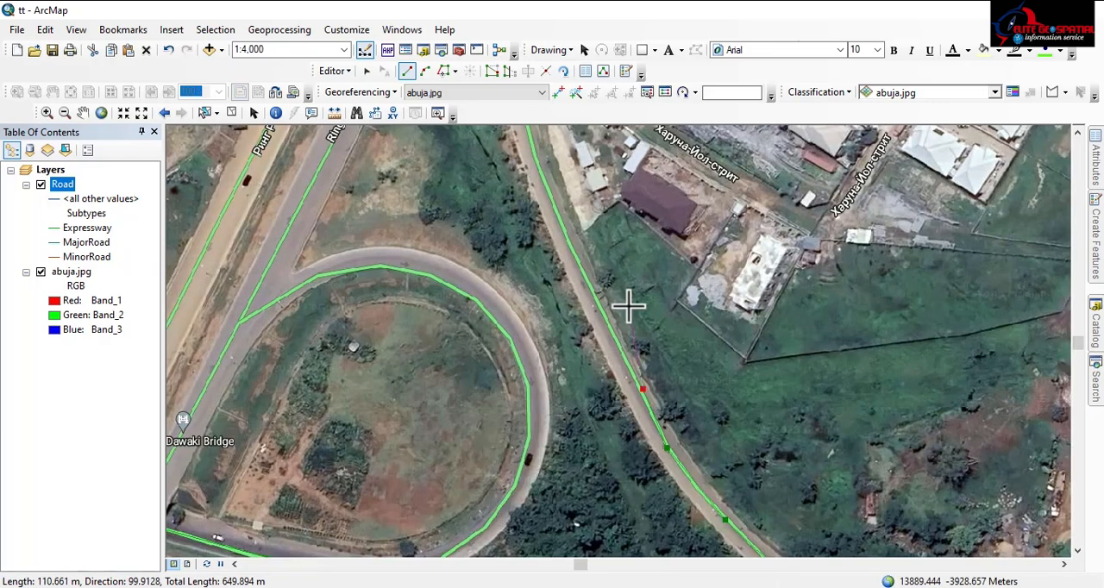
Trace the rest of the northeastern slip road northward and finish the line near the road junction north of the cloverleaf
{"action": "left_click", "coordinate": [595, 297]}
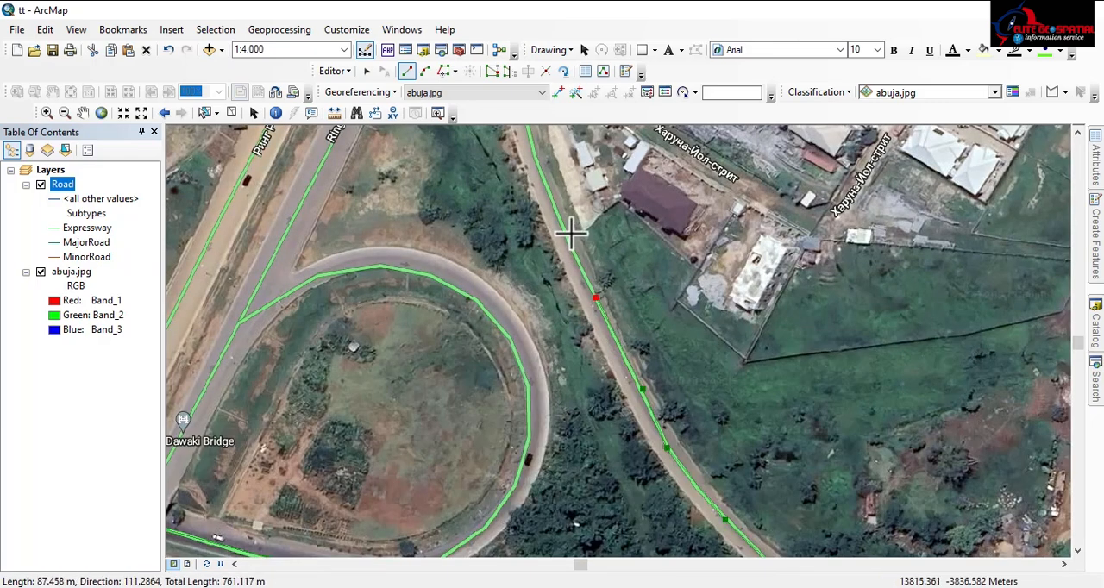
{"action": "left_click", "coordinate": [558, 212]}
{"action": "left_click", "coordinate": [539, 166]}
{"action": "scroll", "coordinate": [610, 437], "scroll_direction": "down", "scroll_amount": 3}
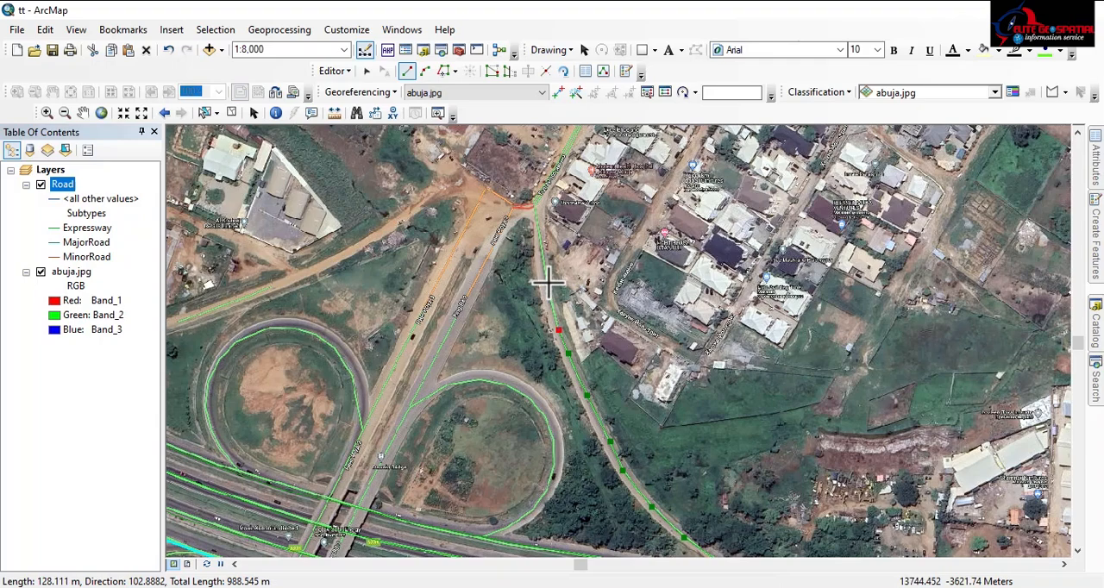
{"action": "left_click", "coordinate": [548, 282]}
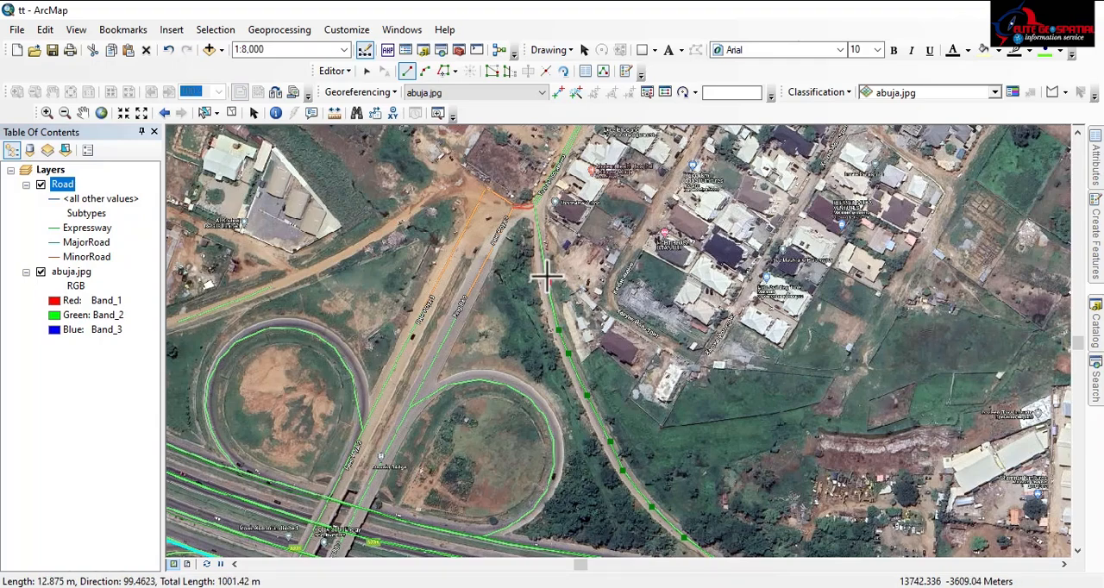
{"action": "double_click", "coordinate": [534, 211]}
Begin an Expressway line where the southeastern loop meets the southern carriageway and trace the loop clockwise around its southern side for about 595 m
{"action": "left_click_drag", "start_coordinate": [565, 440], "coordinate": [658, 167]}
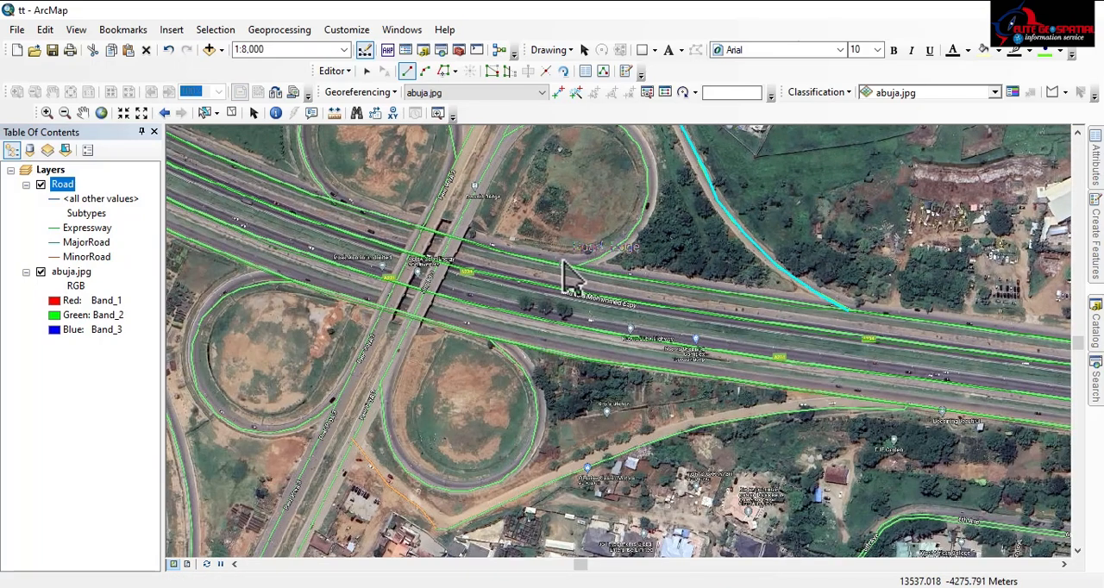
{"action": "left_click_drag", "start_coordinate": [716, 266], "coordinate": [692, 313]}
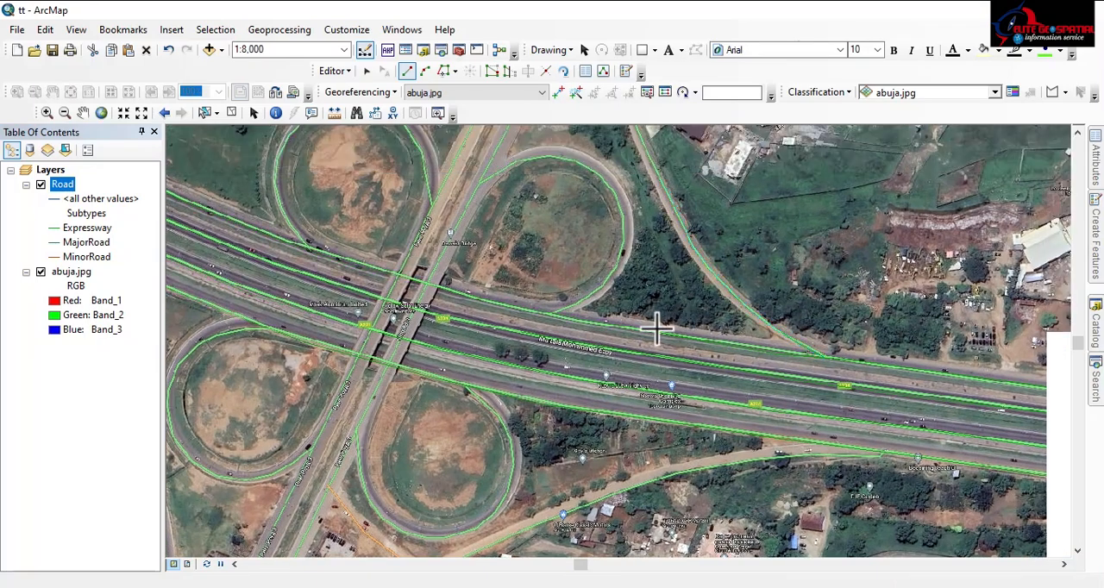
{"action": "left_click_drag", "start_coordinate": [534, 221], "coordinate": [607, 194]}
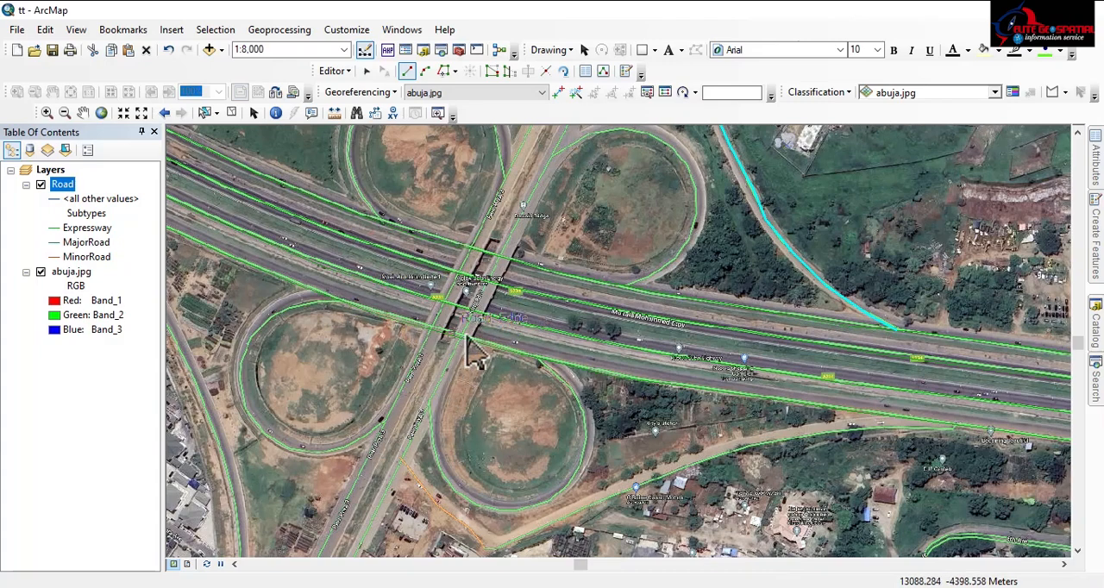
{"action": "left_click", "coordinate": [536, 359]}
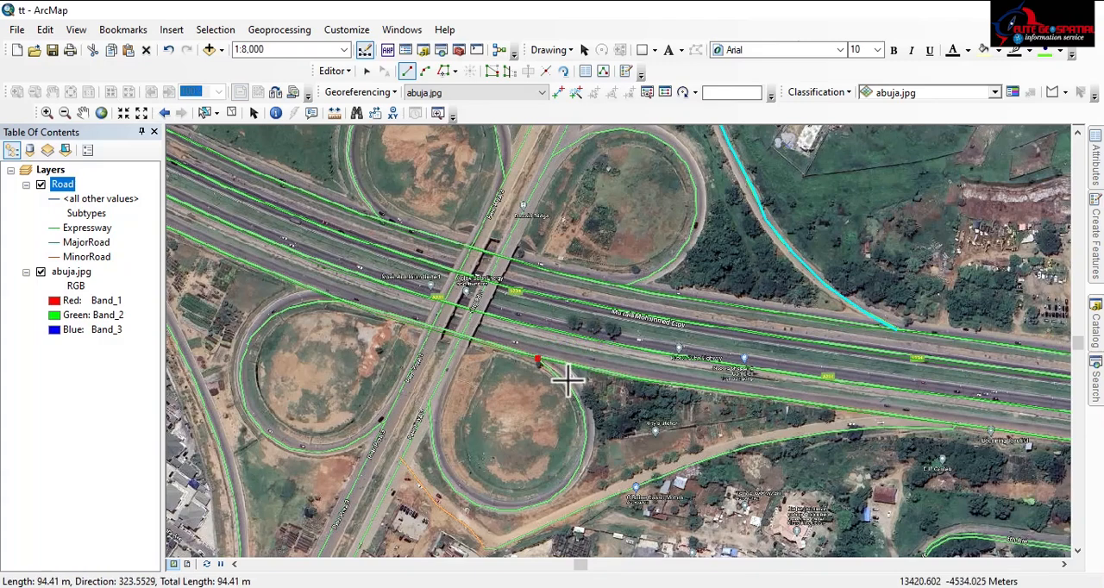
{"action": "left_click", "coordinate": [570, 384]}
{"action": "left_click", "coordinate": [584, 417]}
{"action": "left_click", "coordinate": [584, 459]}
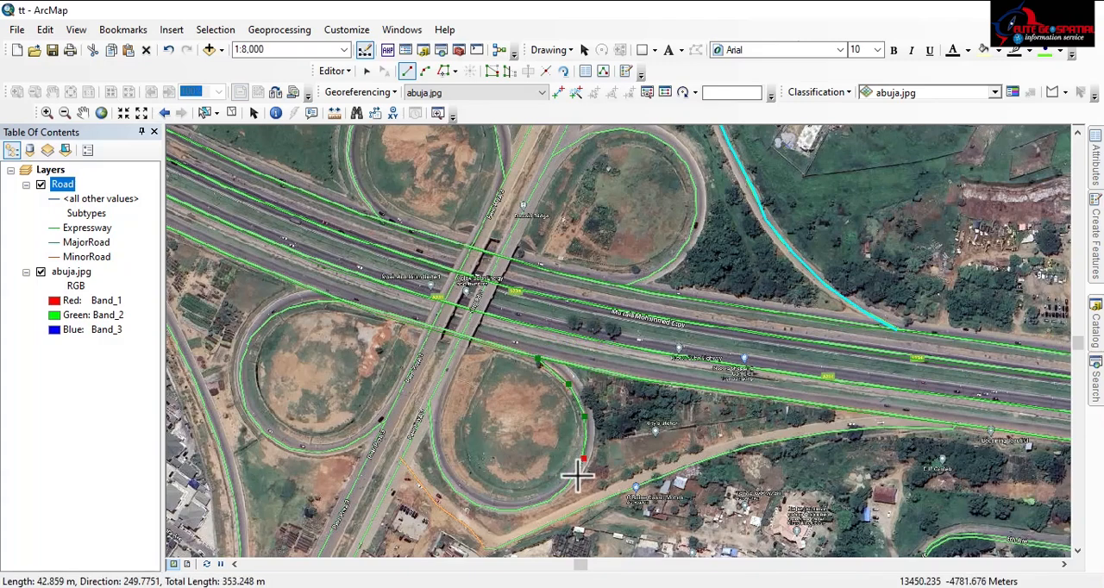
{"action": "left_click", "coordinate": [575, 478]}
{"action": "left_click", "coordinate": [555, 498]}
{"action": "left_click", "coordinate": [525, 511]}
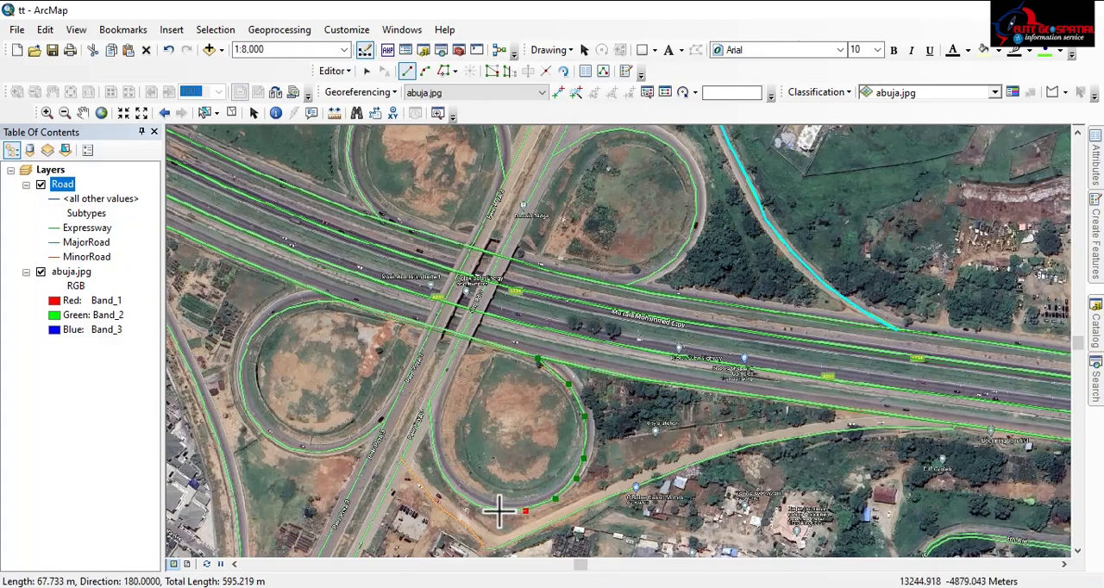
{"action": "left_click", "coordinate": [499, 511]}
Trace the rest of the southeastern loop's western side northward and finish the line beside Ring Rd 3, about 970 m in total
{"action": "left_click", "coordinate": [472, 506]}
{"action": "left_click", "coordinate": [447, 485]}
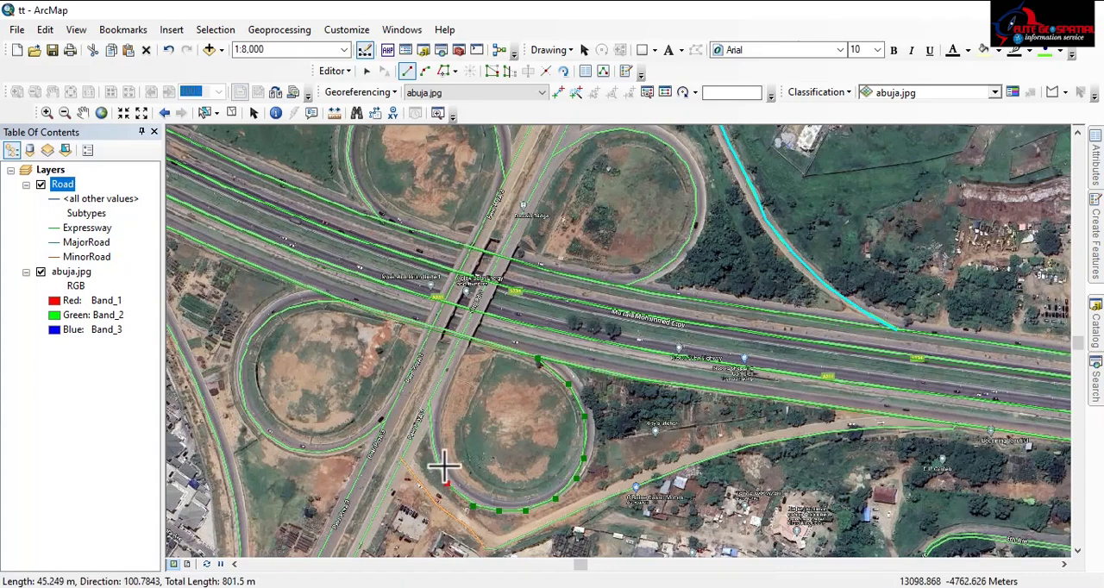
{"action": "left_click", "coordinate": [441, 463]}
{"action": "left_click", "coordinate": [431, 433]}
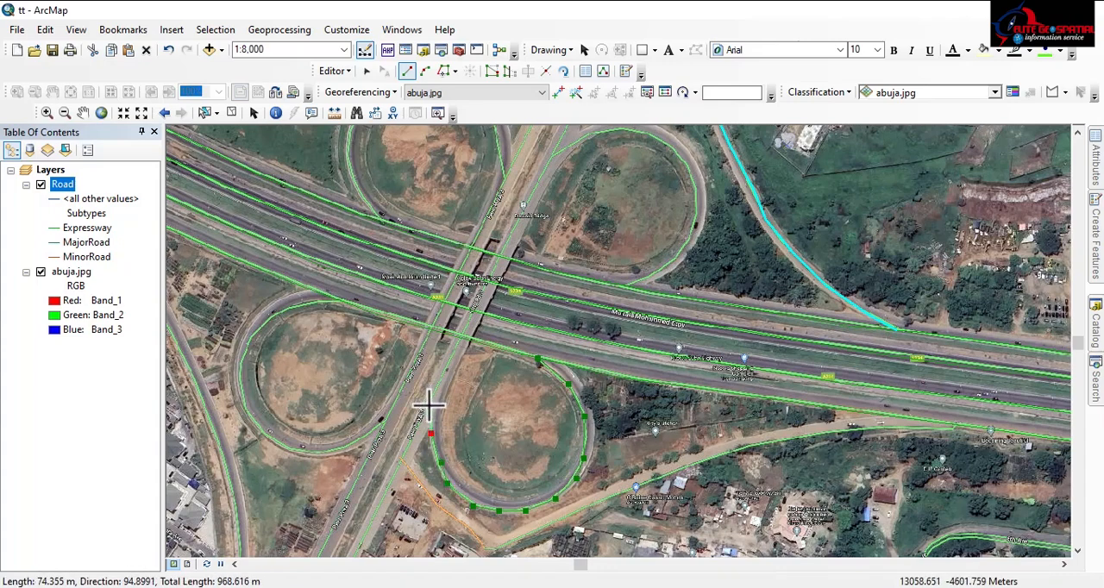
{"action": "double_click", "coordinate": [429, 405]}
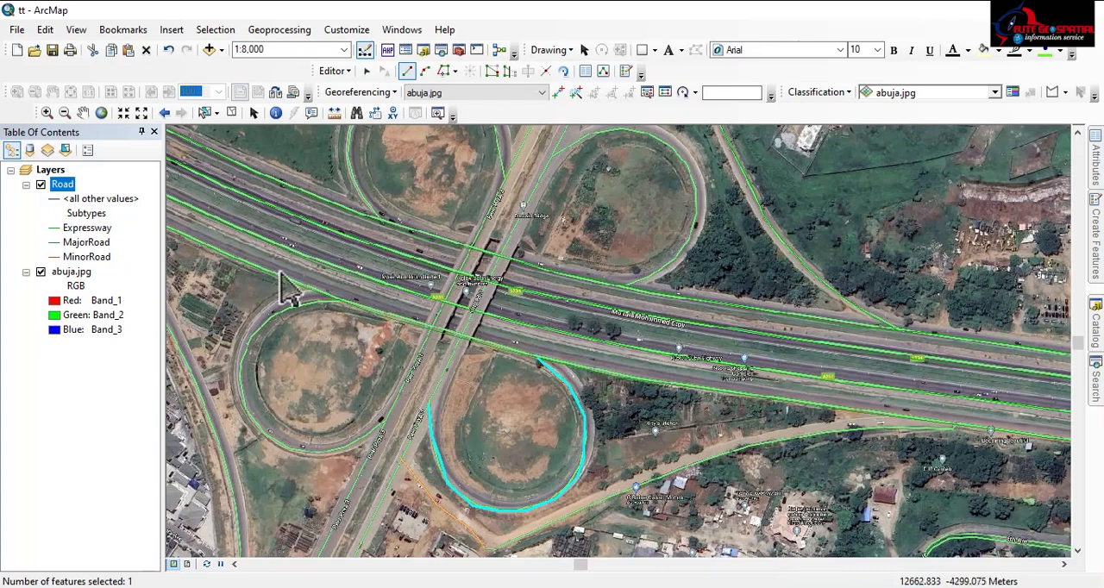
Begin an Expressway line at the southwestern loop's junction with Ring Rd 3 and trace its southern and western sides for about 540 m
{"action": "left_click", "coordinate": [381, 422]}
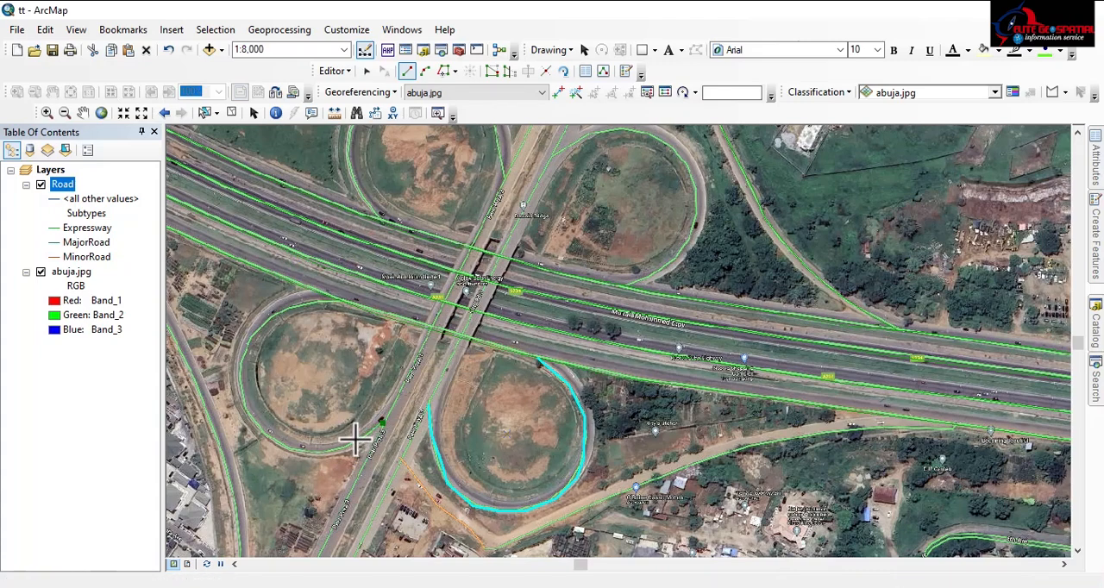
{"action": "left_click", "coordinate": [354, 440]}
{"action": "left_click", "coordinate": [317, 450]}
{"action": "left_click", "coordinate": [288, 447]}
{"action": "left_click", "coordinate": [261, 429]}
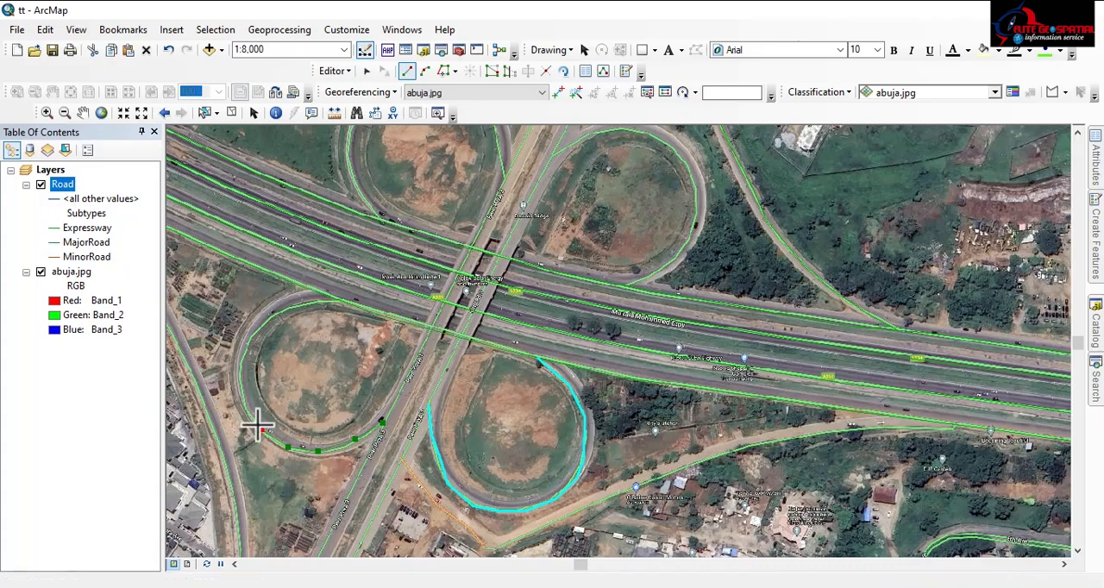
{"action": "left_click", "coordinate": [247, 407]}
{"action": "left_click", "coordinate": [240, 393]}
{"action": "left_click", "coordinate": [241, 361]}
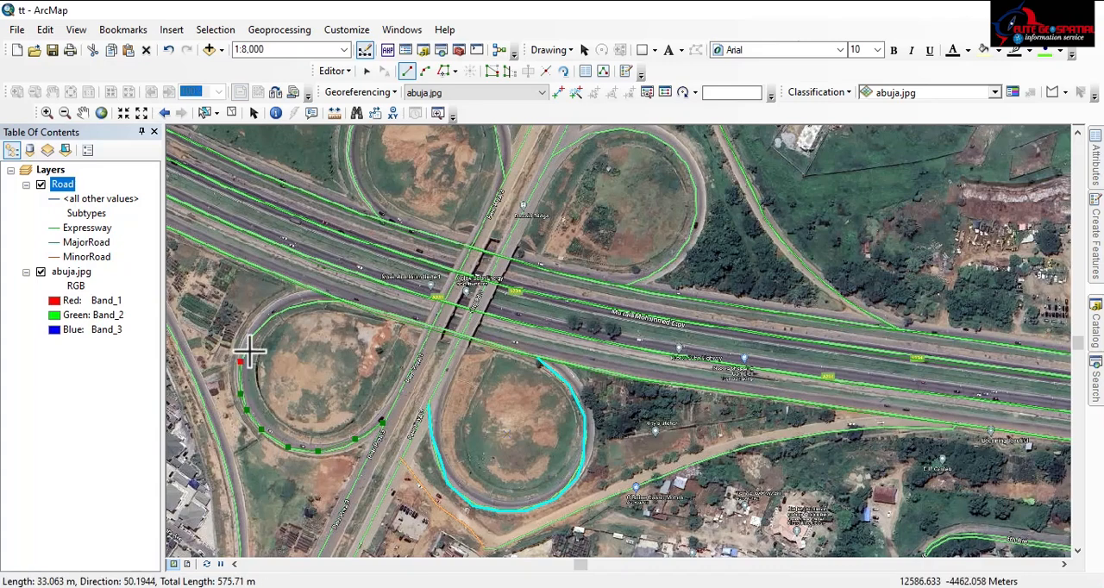
Trace the southwestern loop's northern side and finish the line on the southern carriageway's edge, about 870 m in total
{"action": "left_click", "coordinate": [250, 345]}
{"action": "left_click", "coordinate": [263, 326]}
{"action": "left_click", "coordinate": [286, 312]}
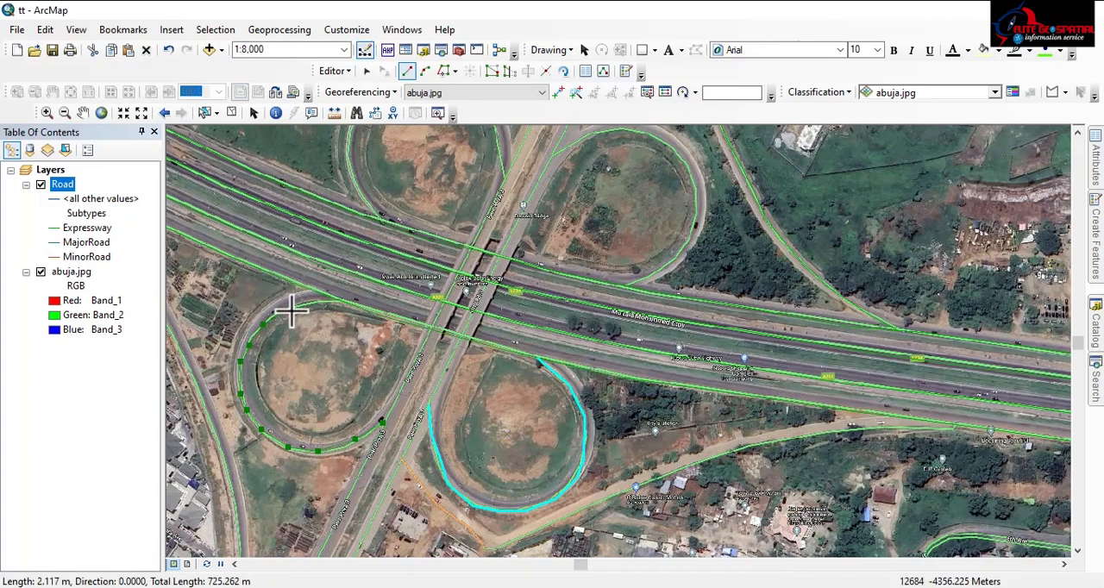
{"action": "left_click", "coordinate": [316, 302]}
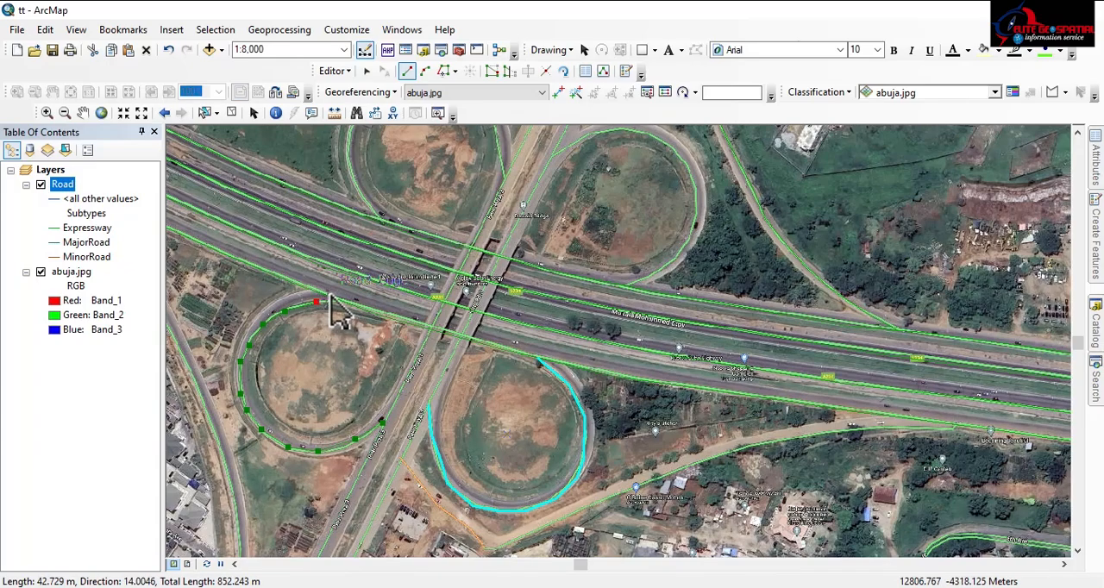
{"action": "scroll", "coordinate": [351, 314], "scroll_direction": "up", "scroll_amount": 5}
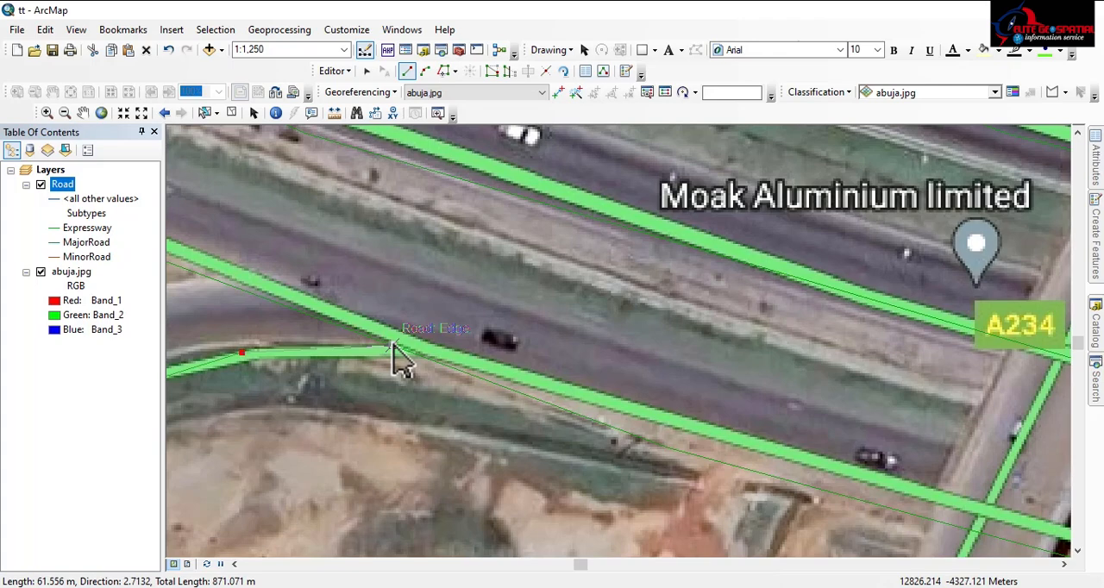
{"action": "double_click", "coordinate": [393, 349]}
Begin an Expressway line at the Ring Rd 3 junction south of the cloverleaf and trace the easternmost road northeastward for about 450 m
{"action": "scroll", "coordinate": [402, 271], "scroll_direction": "down", "scroll_amount": 4}
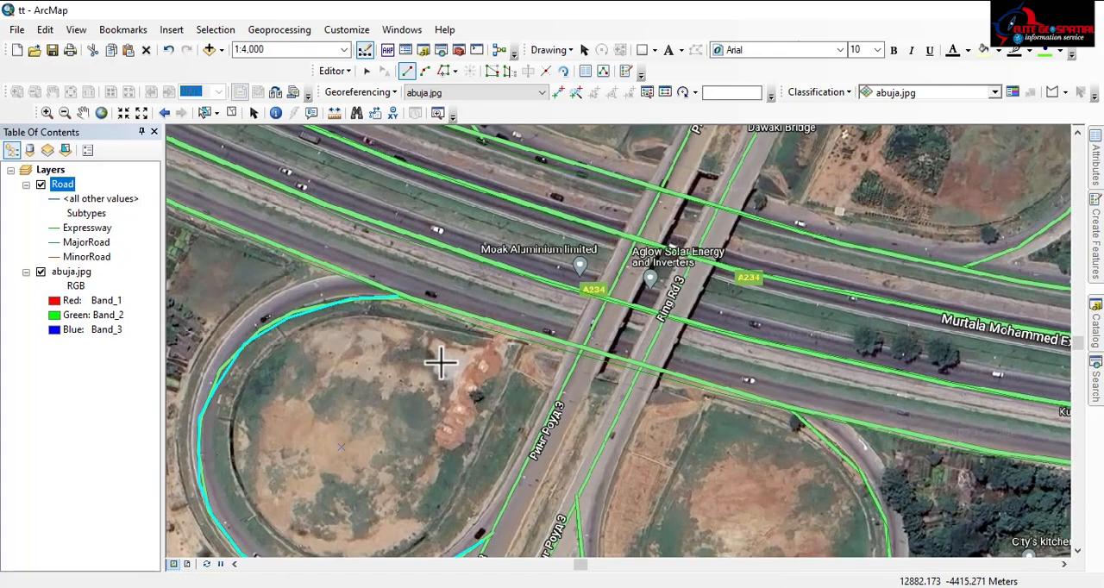
{"action": "scroll", "coordinate": [440, 363], "scroll_direction": "down", "scroll_amount": 5}
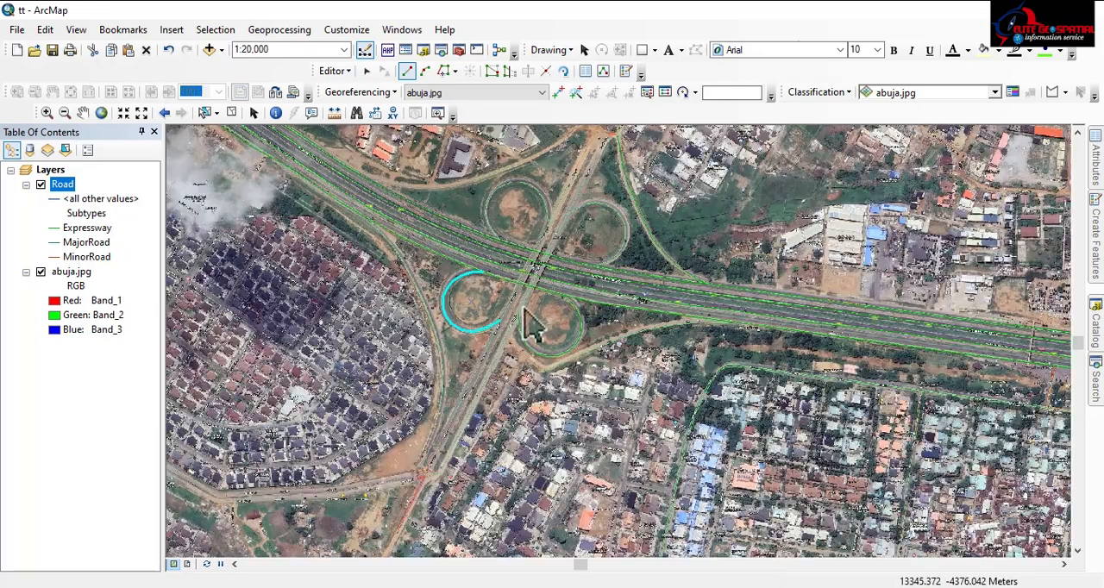
{"action": "left_click_drag", "start_coordinate": [487, 348], "coordinate": [462, 371]}
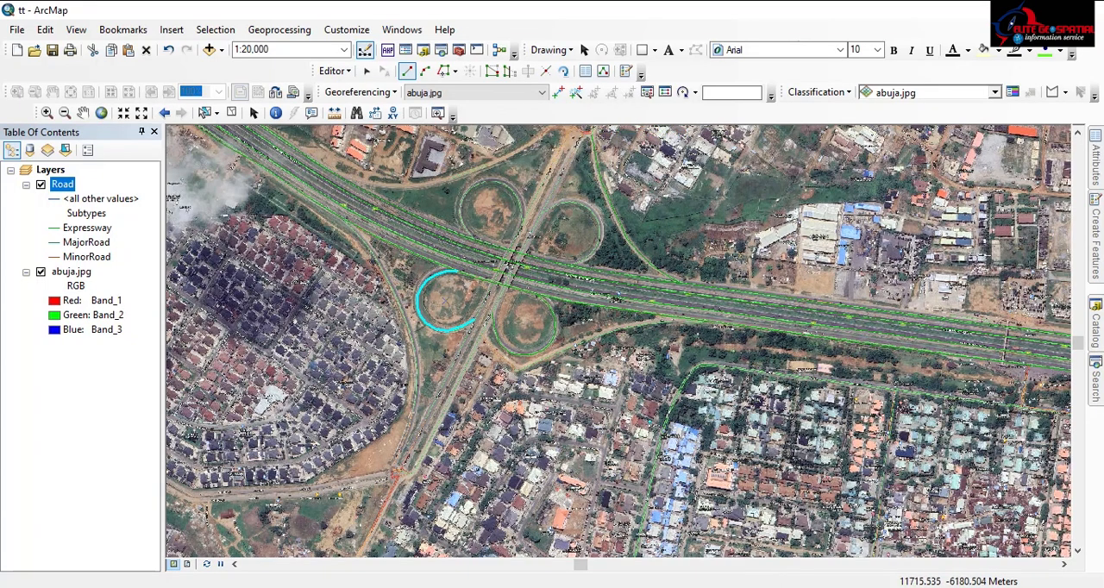
{"action": "scroll", "coordinate": [431, 267], "scroll_direction": "down", "scroll_amount": 7}
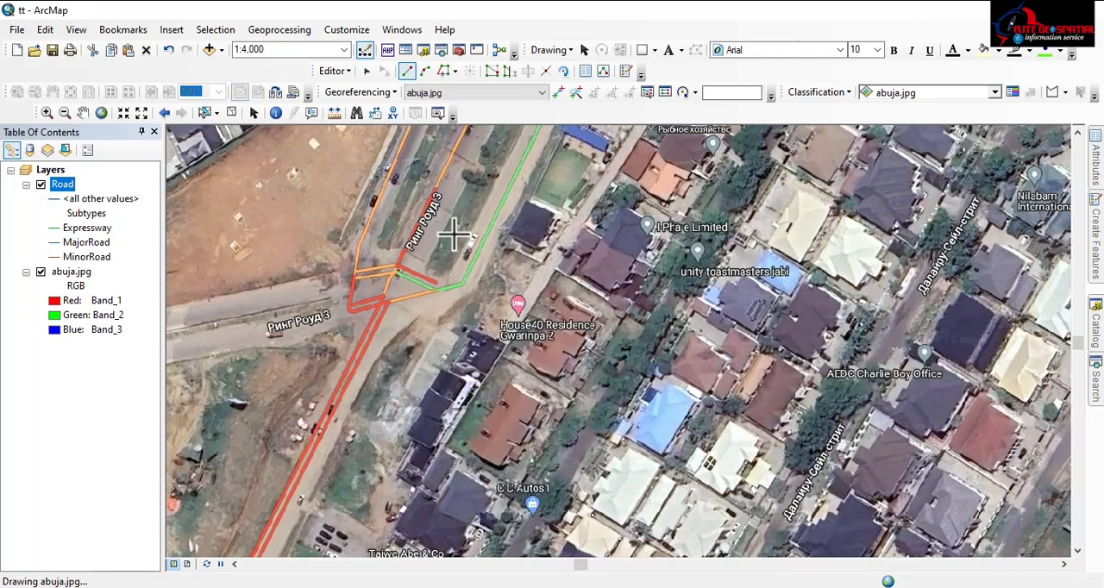
{"action": "left_click_drag", "start_coordinate": [453, 232], "coordinate": [334, 402]}
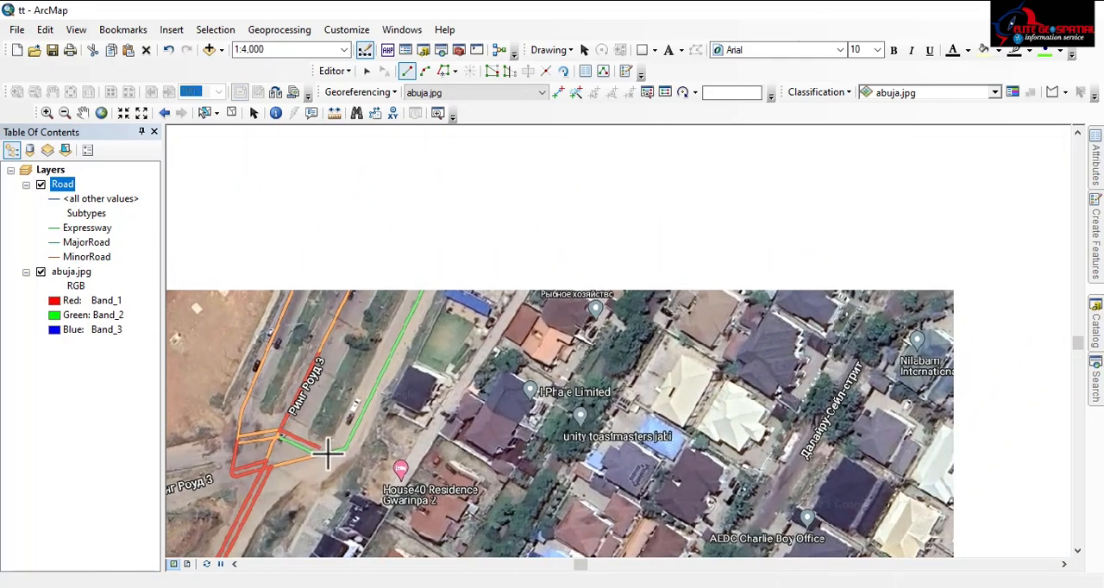
{"action": "left_click", "coordinate": [418, 303]}
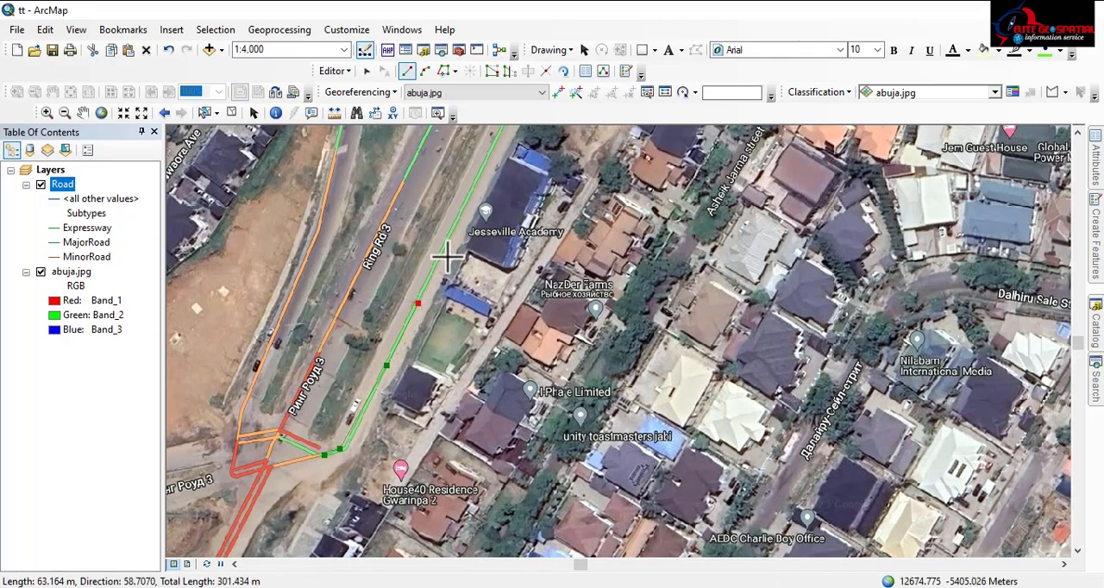
{"action": "left_click", "coordinate": [490, 159]}
Continue the Expressway line northeastward along the road toward the cloverleaf, up to a point beside the southeastern loop
{"action": "scroll", "coordinate": [464, 420], "scroll_direction": "down", "scroll_amount": 5}
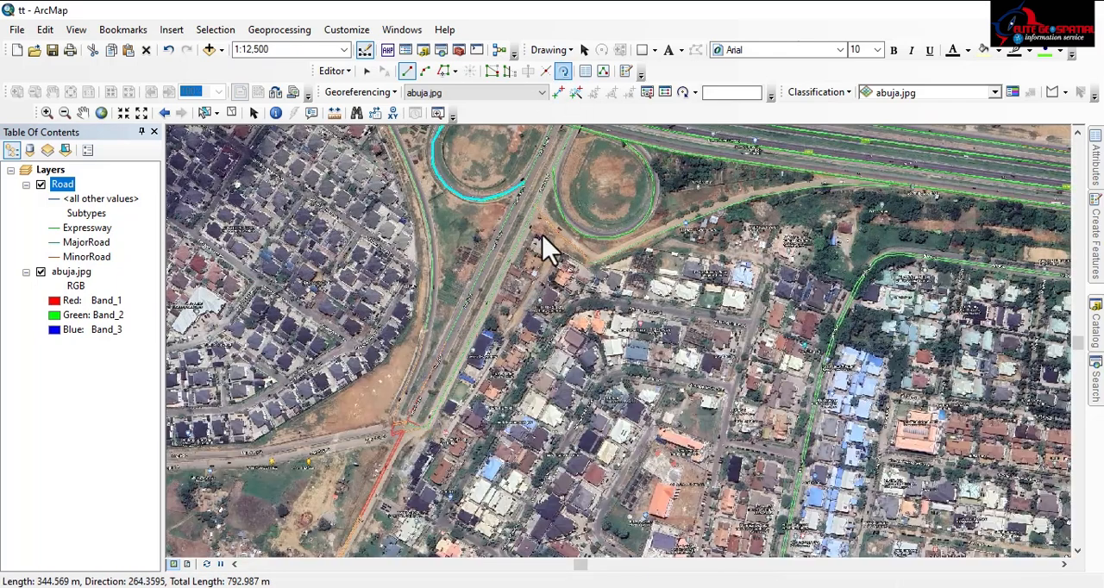
{"action": "left_click", "coordinate": [493, 291]}
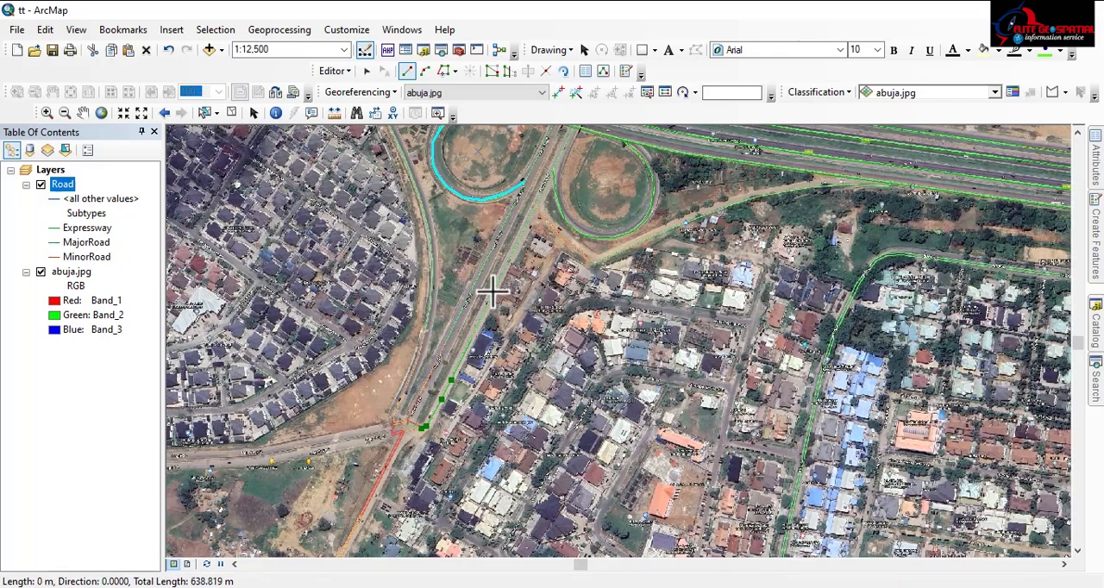
{"action": "left_click", "coordinate": [518, 238]}
{"action": "left_click", "coordinate": [545, 180]}
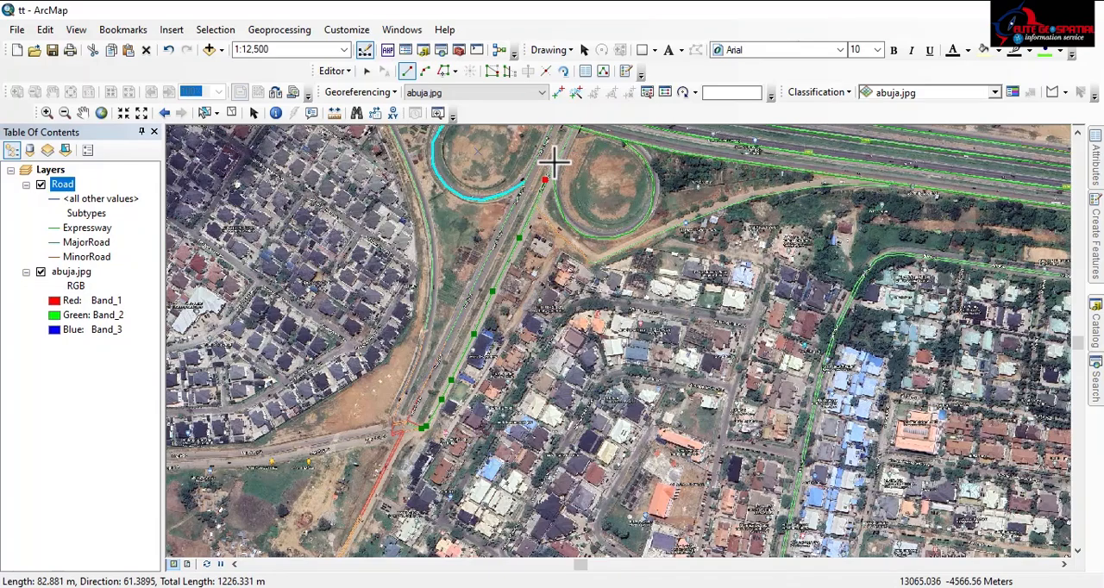
Extend the line along Ring Rd 3's eastern carriageway from the southeastern loop to just south of the bridge over the expressway
{"action": "left_click_drag", "start_coordinate": [545, 175], "coordinate": [330, 489]}
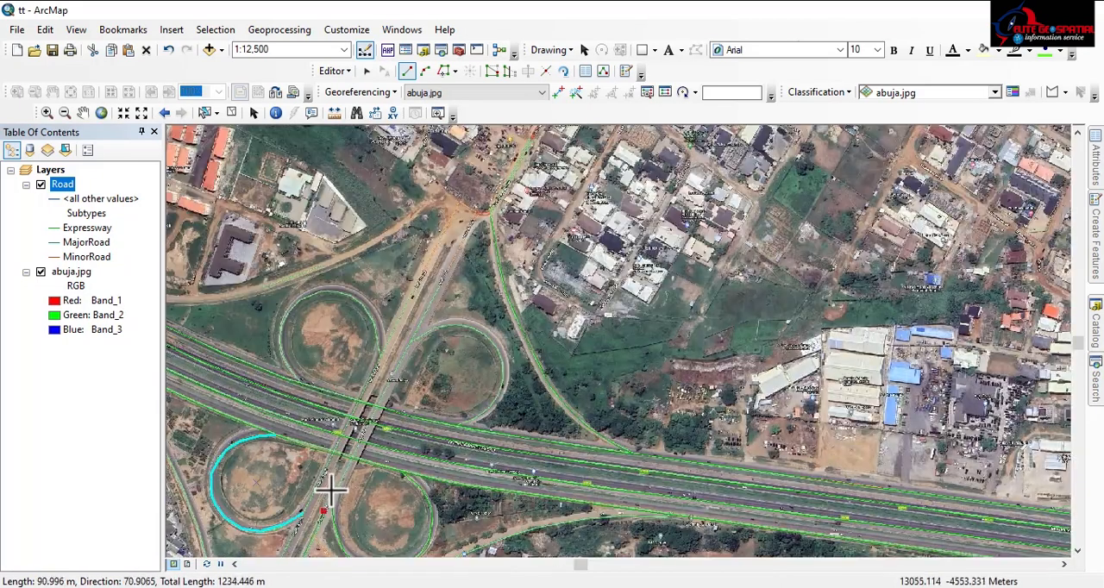
{"action": "scroll", "coordinate": [324, 507], "scroll_direction": "down", "scroll_amount": 2}
{"action": "scroll", "coordinate": [326, 502], "scroll_direction": "down", "scroll_amount": 2}
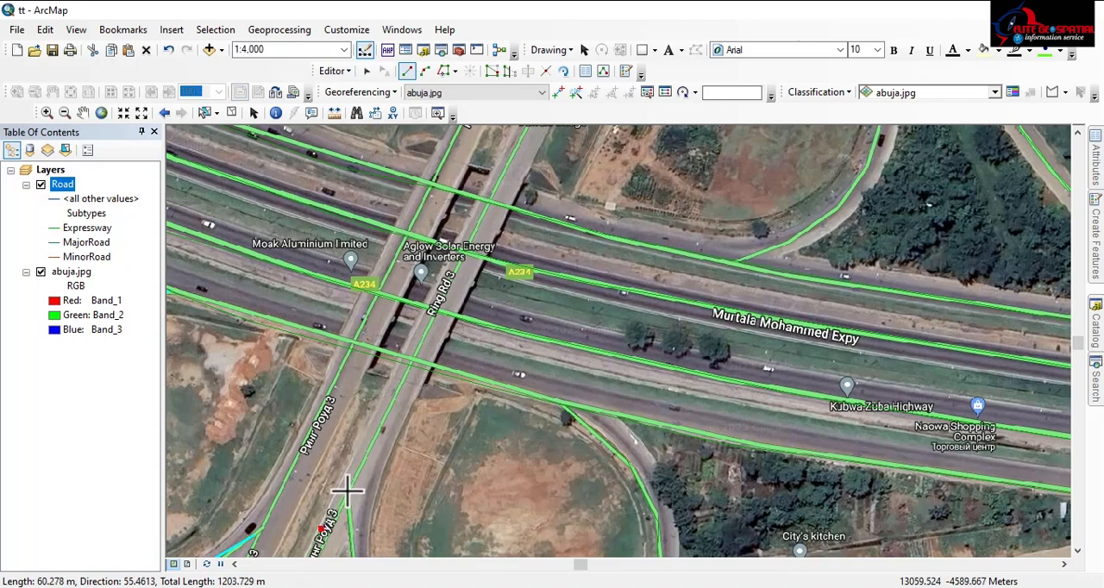
{"action": "left_click", "coordinate": [347, 497]}
{"action": "left_click", "coordinate": [396, 398]}
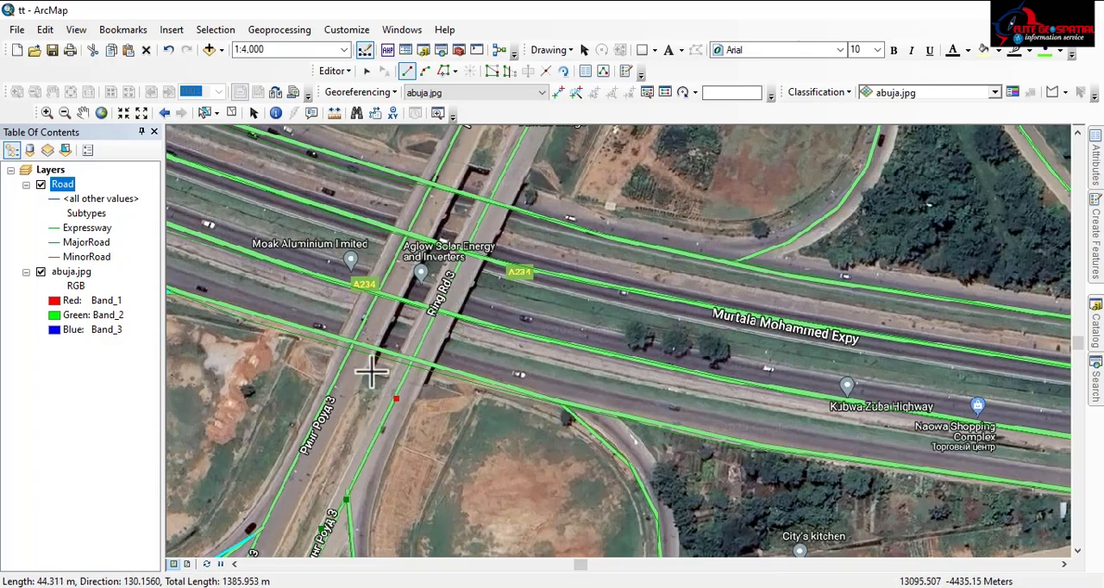
Trace Ring Rd 3's eastern carriageway northward across the bridge over the expressway carriageways, reaching a line length of about 1600 m
{"action": "scroll", "coordinate": [354, 352], "scroll_direction": "down", "scroll_amount": 5}
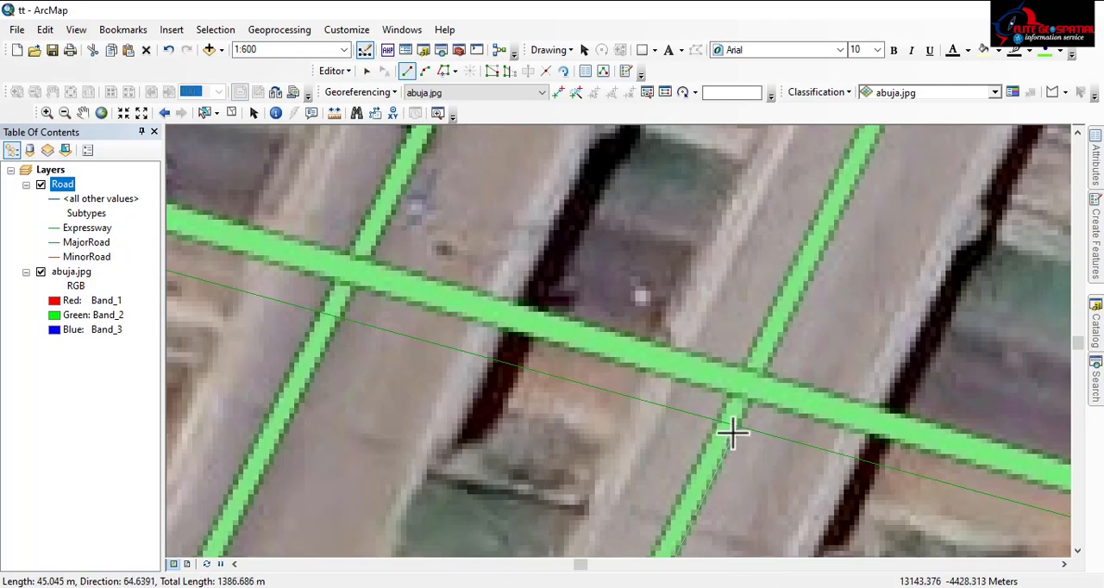
{"action": "scroll", "coordinate": [736, 382], "scroll_direction": "up", "scroll_amount": 3}
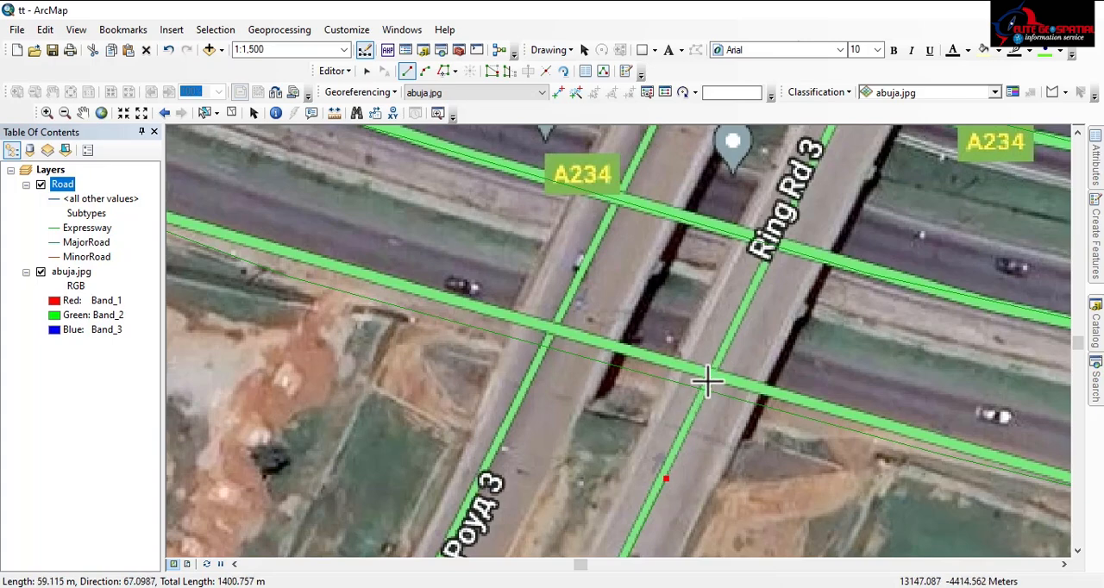
{"action": "left_click", "coordinate": [738, 320]}
{"action": "left_click_drag", "start_coordinate": [756, 271], "coordinate": [565, 493]}
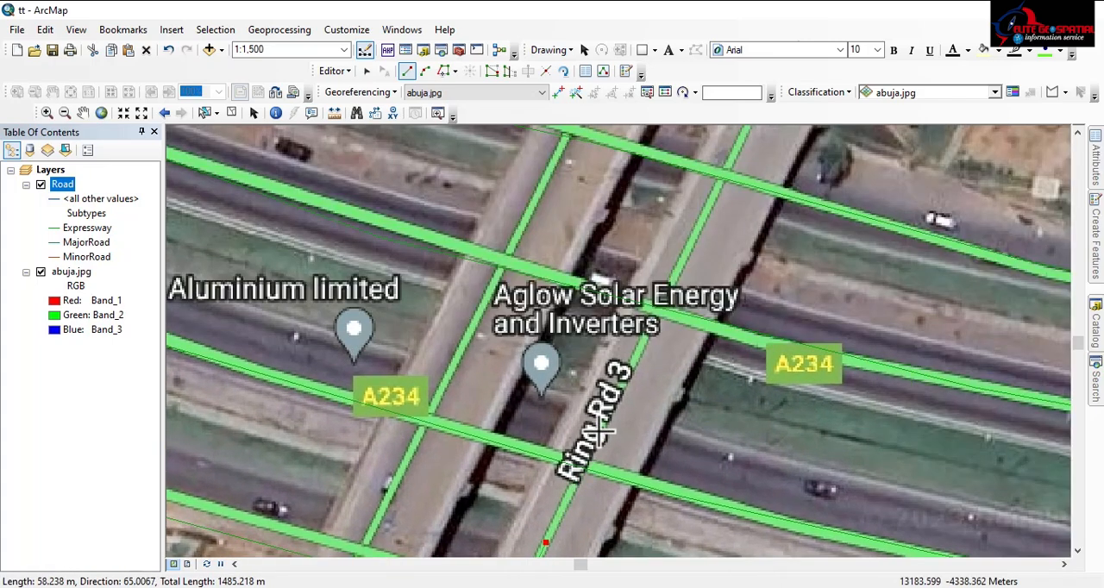
{"action": "left_click", "coordinate": [614, 403]}
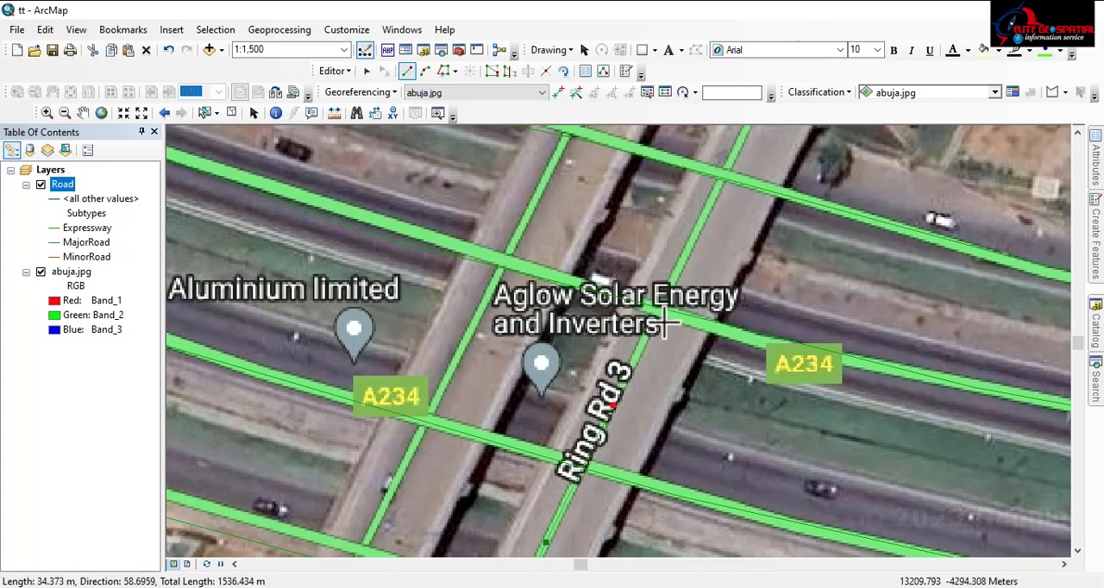
{"action": "left_click", "coordinate": [698, 226]}
Extend the Expressway line northward along Ring Rd 3's eastern carriageway from the bridge past the Dawaki Bridge marker to just below the northeastern loop's exit
{"action": "left_click_drag", "start_coordinate": [698, 226], "coordinate": [457, 530]}
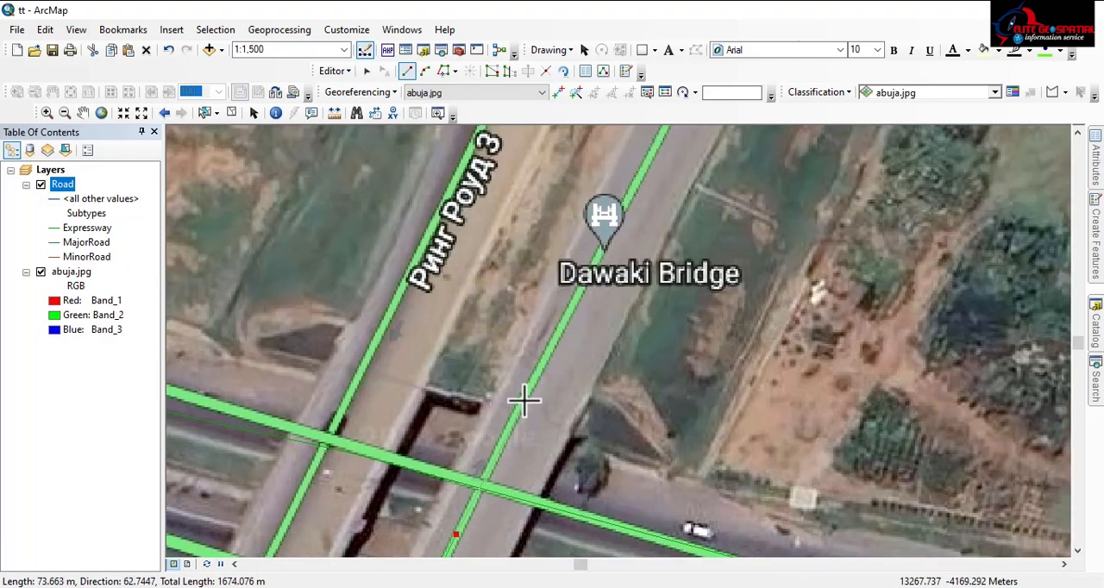
{"action": "scroll", "coordinate": [607, 363], "scroll_direction": "down", "scroll_amount": 3}
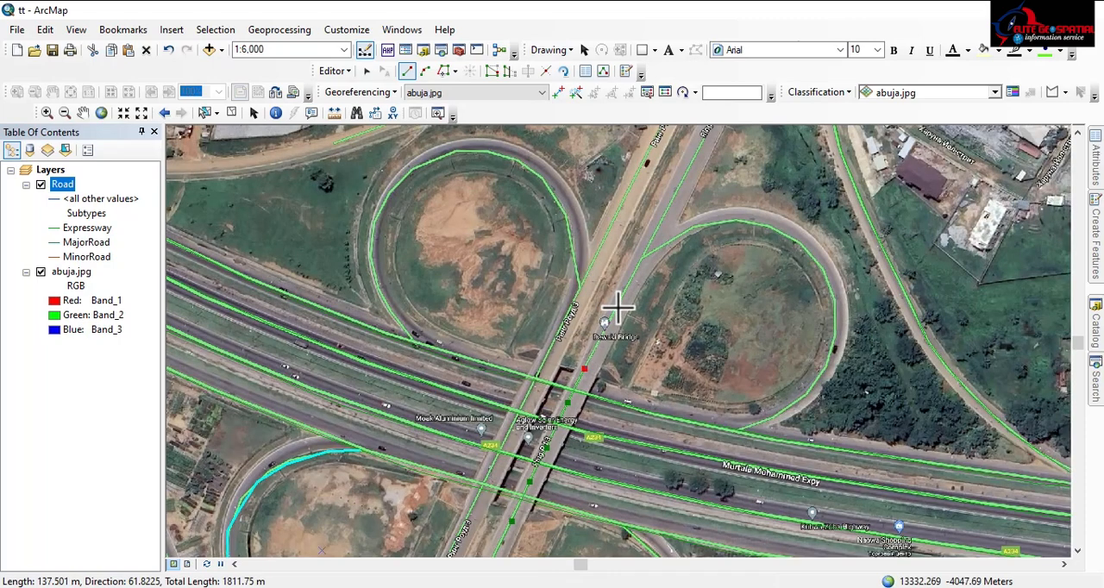
{"action": "left_click_drag", "start_coordinate": [618, 307], "coordinate": [577, 327]}
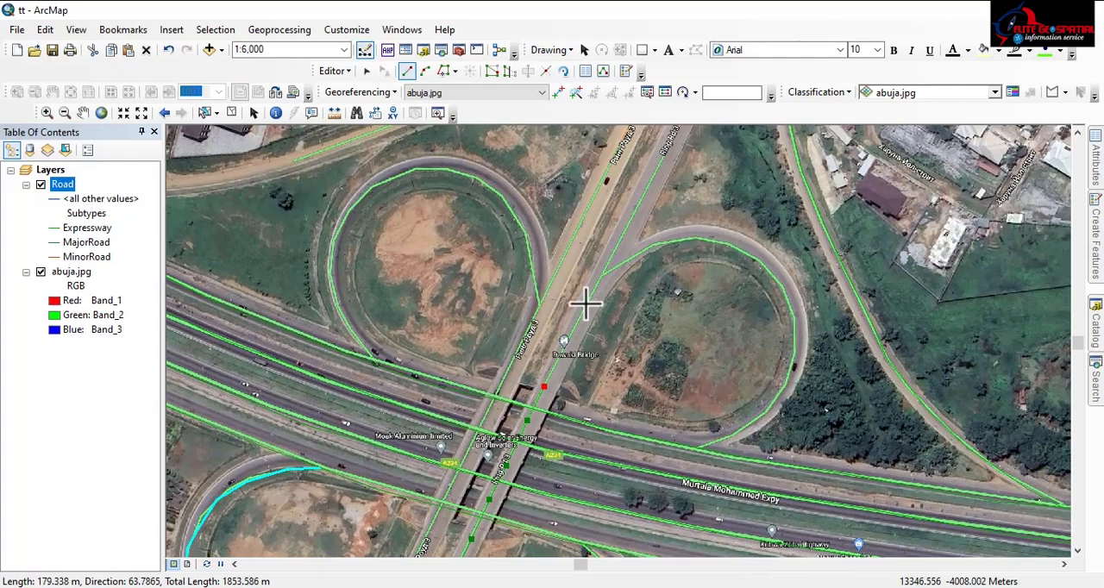
{"action": "left_click", "coordinate": [586, 302]}
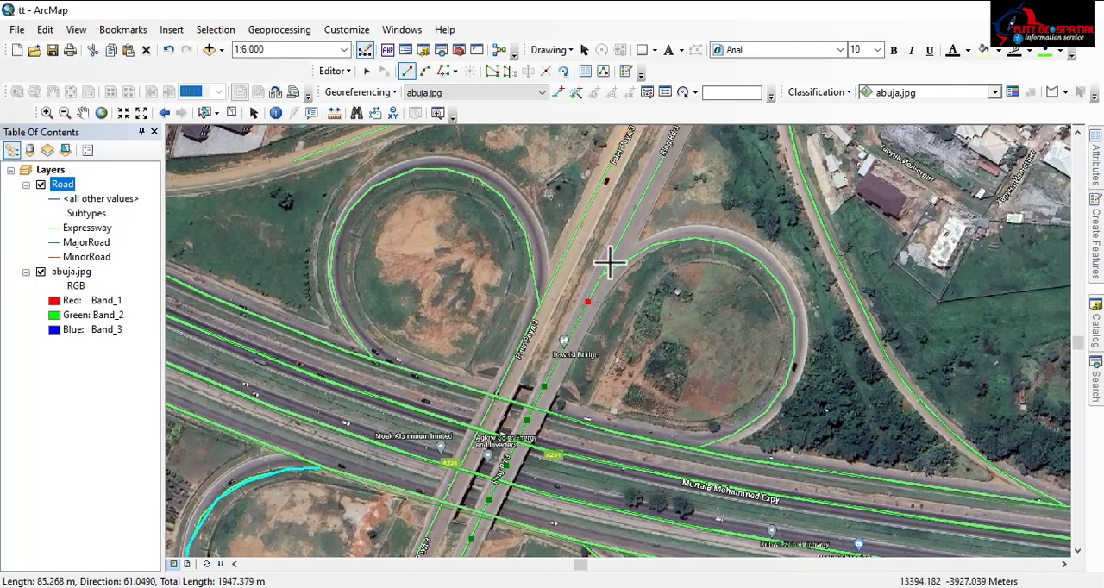
Continue the line up the eastern carriageway and finish it at the junction north of the cloverleaf
{"action": "left_click", "coordinate": [656, 172]}
{"action": "left_click_drag", "start_coordinate": [655, 171], "coordinate": [518, 325]}
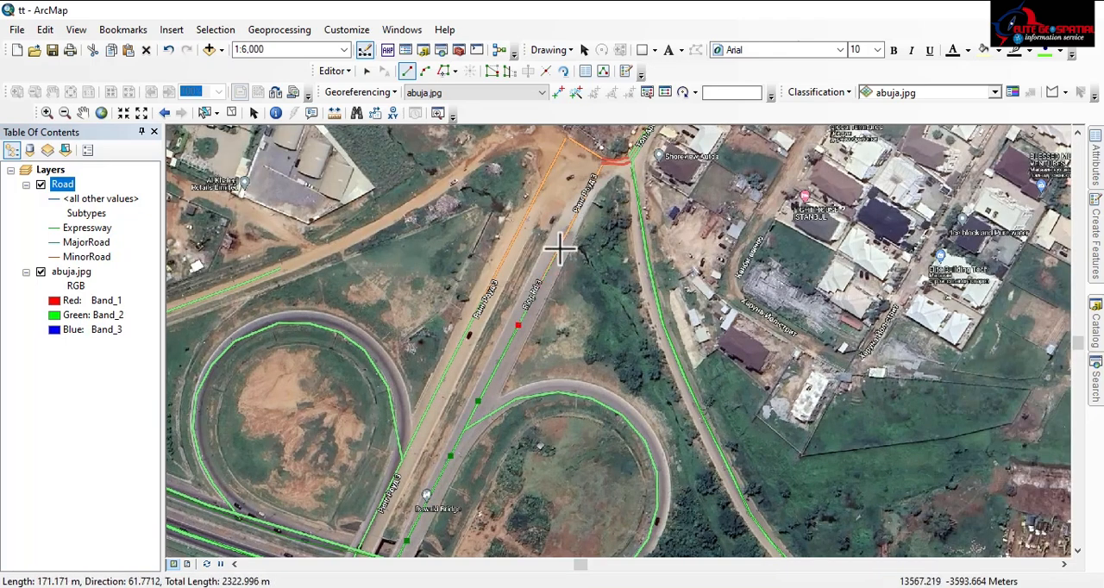
{"action": "left_click", "coordinate": [559, 249]}
{"action": "left_click", "coordinate": [583, 199]}
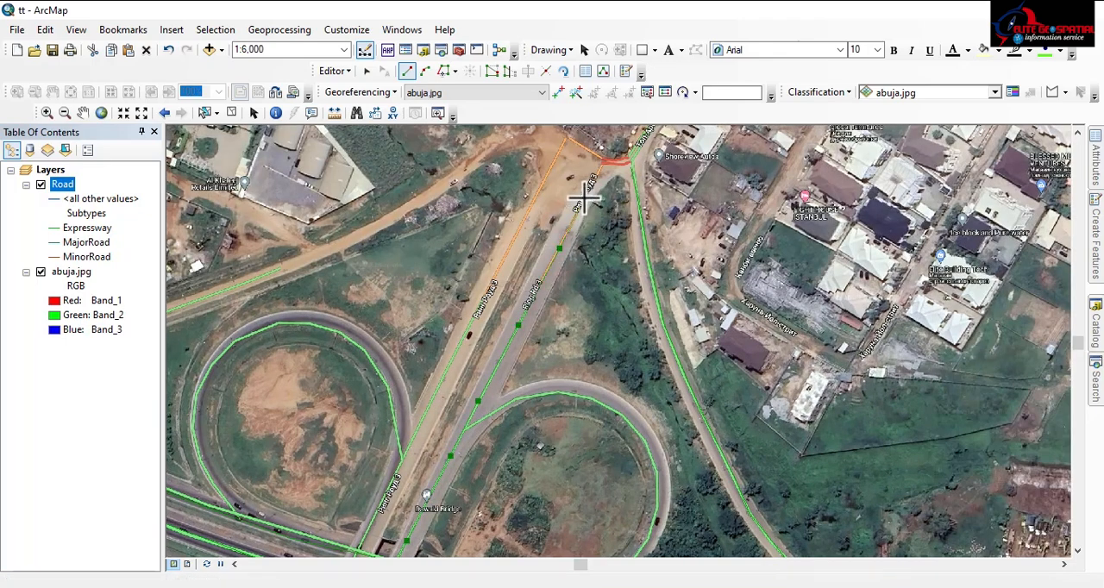
{"action": "double_click", "coordinate": [603, 157]}
Begin an Expressway line at the junction north of the cloverleaf and trace Ring Rd 3's western carriageway southward to the northwestern loop
{"action": "left_click_drag", "start_coordinate": [554, 320], "coordinate": [664, 352]}
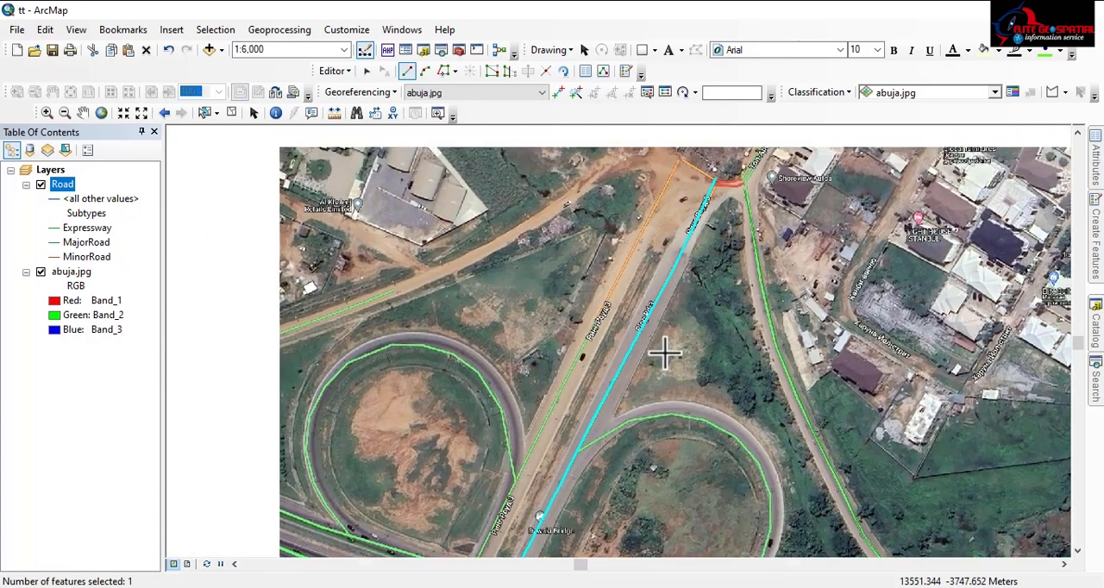
{"action": "left_click", "coordinate": [683, 179]}
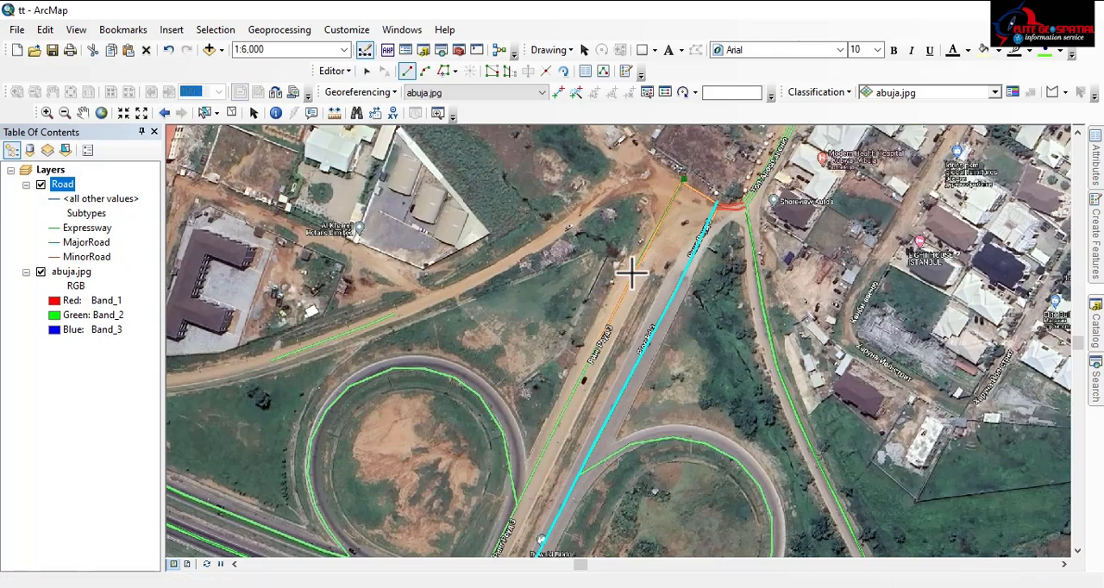
{"action": "left_click", "coordinate": [630, 273]}
{"action": "left_click", "coordinate": [576, 386]}
{"action": "left_click_drag", "start_coordinate": [575, 382], "coordinate": [702, 141]}
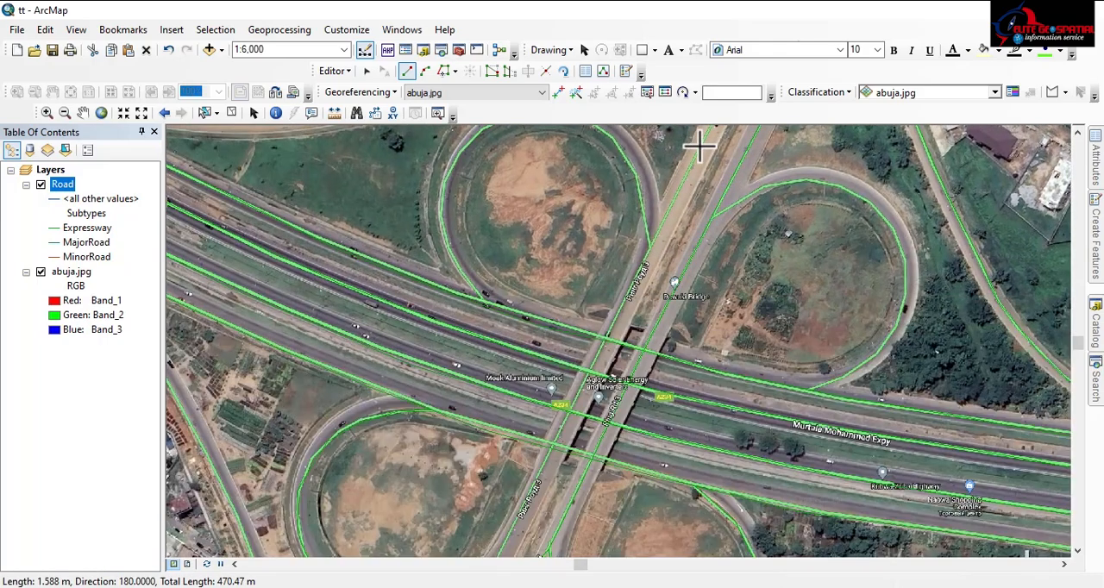
{"action": "left_click", "coordinate": [664, 216]}
{"action": "left_click", "coordinate": [643, 263]}
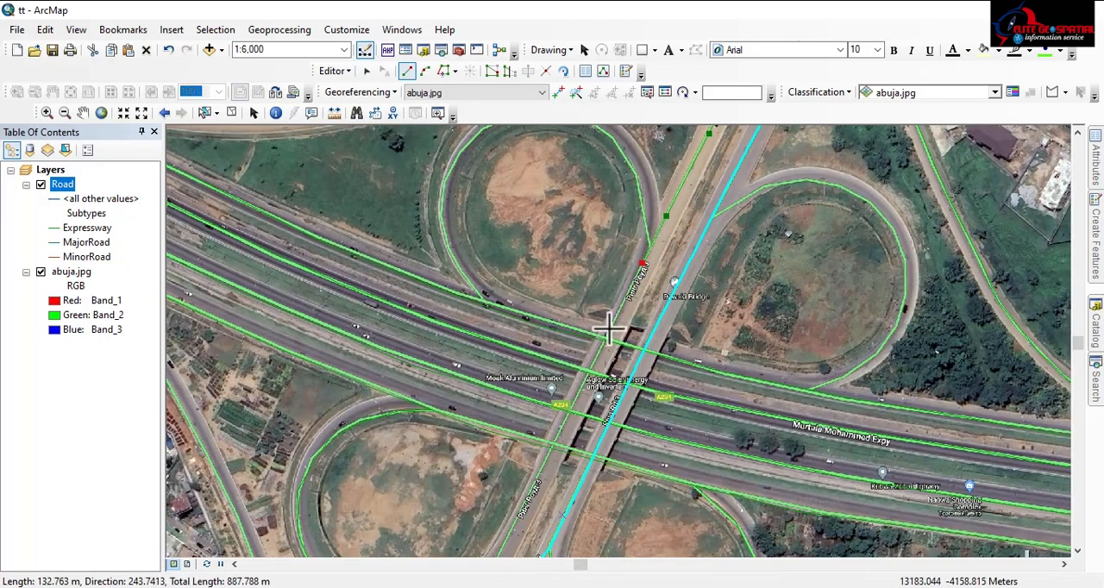
Continue the western carriageway line southward across the bridge over the expressway and past the southwestern loop
{"action": "left_click", "coordinate": [596, 355]}
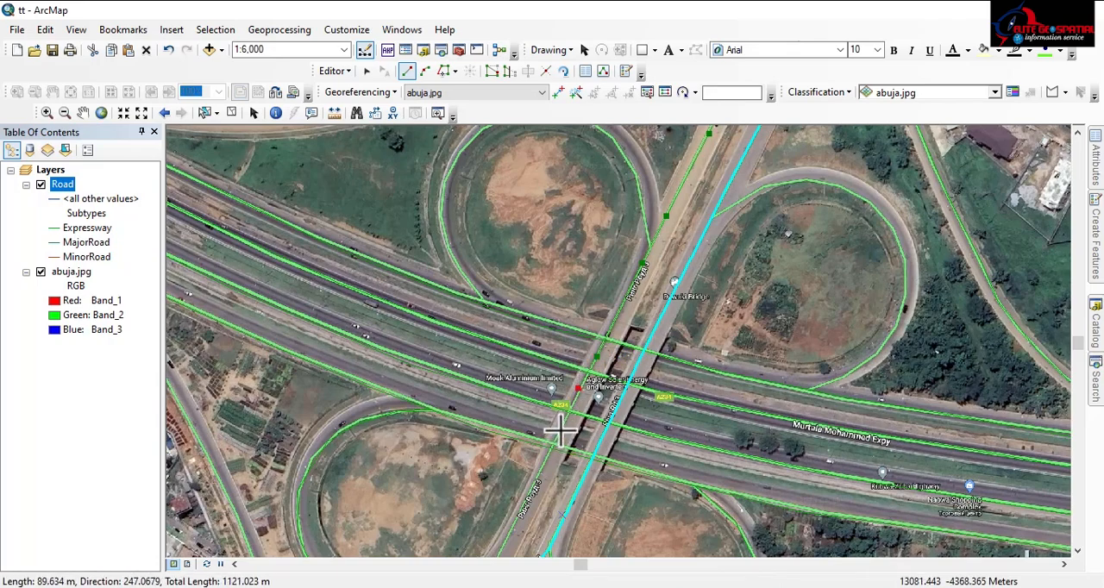
{"action": "left_click_drag", "start_coordinate": [534, 478], "coordinate": [704, 225]}
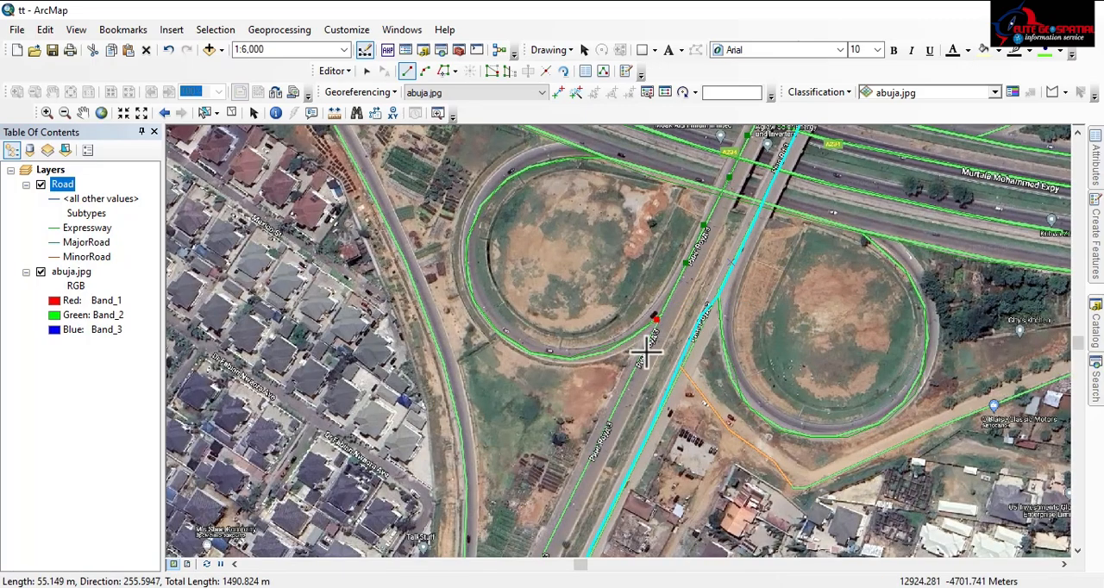
{"action": "left_click_drag", "start_coordinate": [633, 375], "coordinate": [833, 43]}
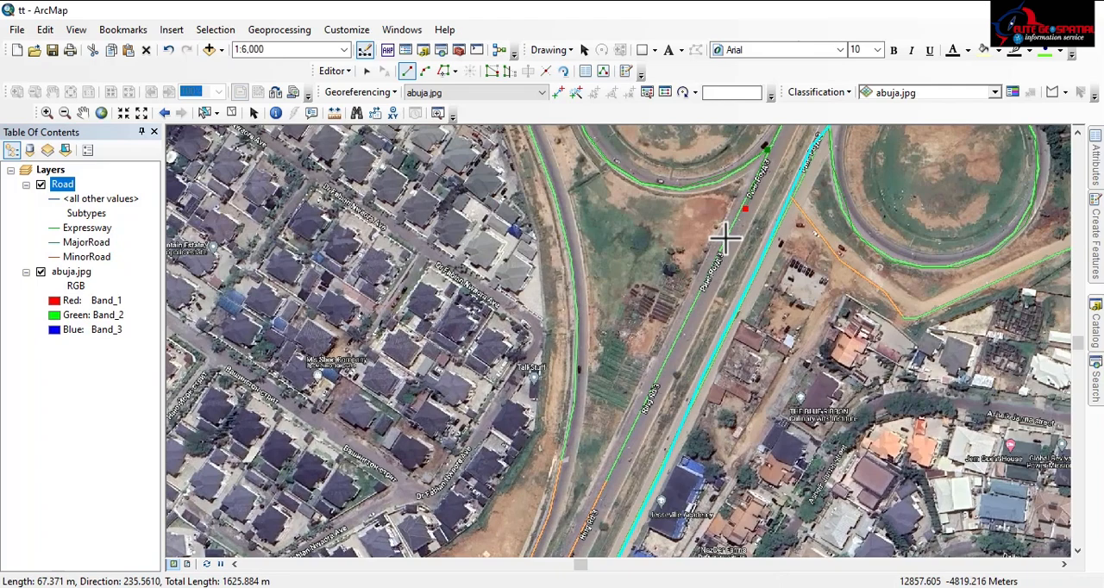
Extend the line down Ring Rd 3's western carriageway and finish it at the junction south of the cloverleaf
{"action": "left_click", "coordinate": [723, 245]}
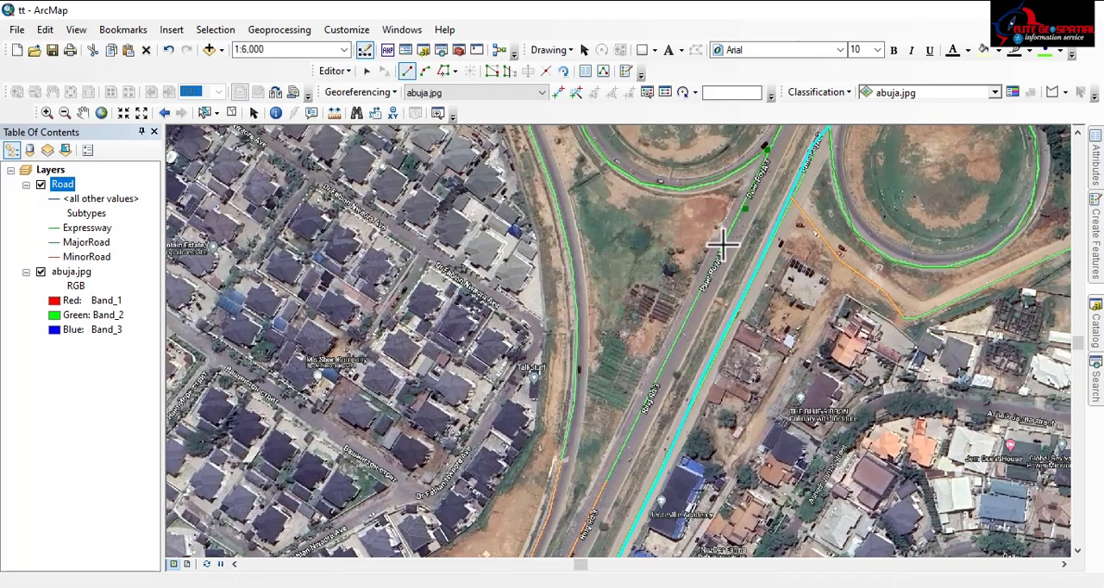
{"action": "left_click", "coordinate": [636, 421]}
{"action": "left_click_drag", "start_coordinate": [636, 420], "coordinate": [726, 224]}
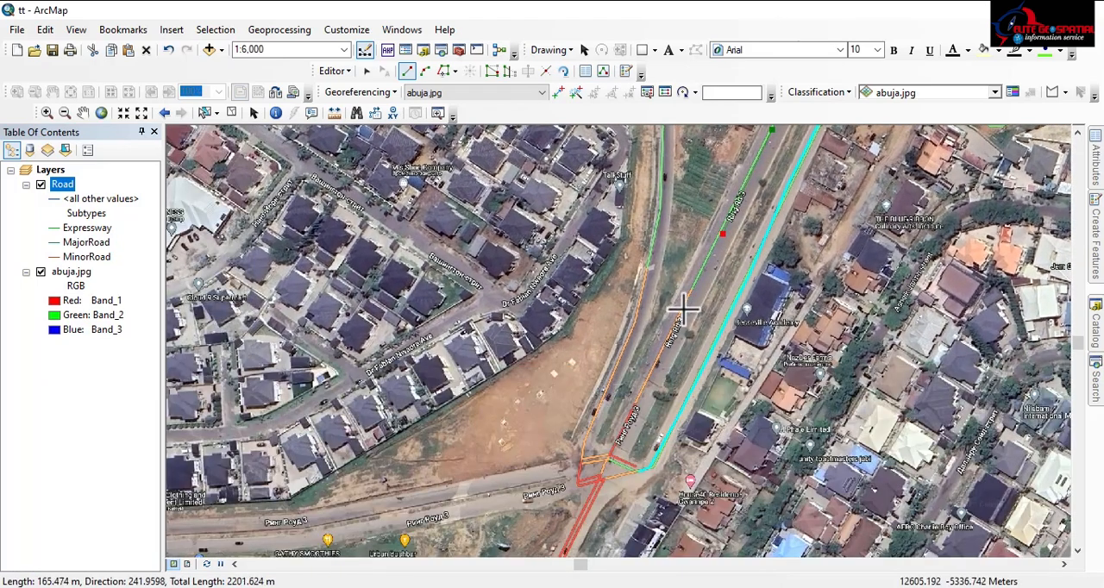
{"action": "left_click", "coordinate": [680, 310]}
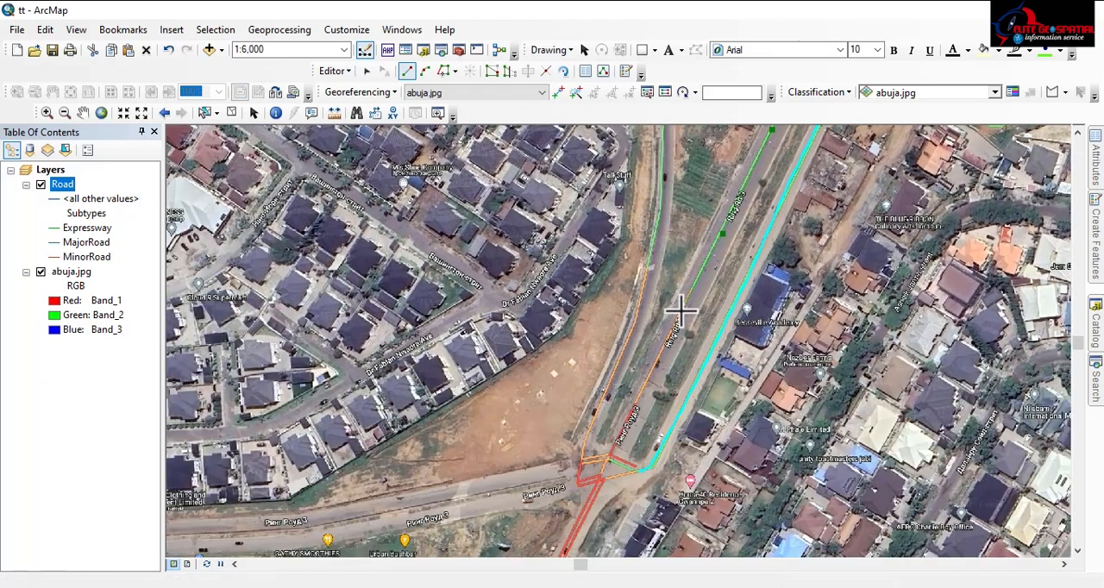
{"action": "double_click", "coordinate": [608, 457]}
Begin an Expressway line where the slip road leaves the expressway west of the cloverleaf and trace it southeastward for about 550 m
{"action": "scroll", "coordinate": [608, 457], "scroll_direction": "up", "scroll_amount": 4}
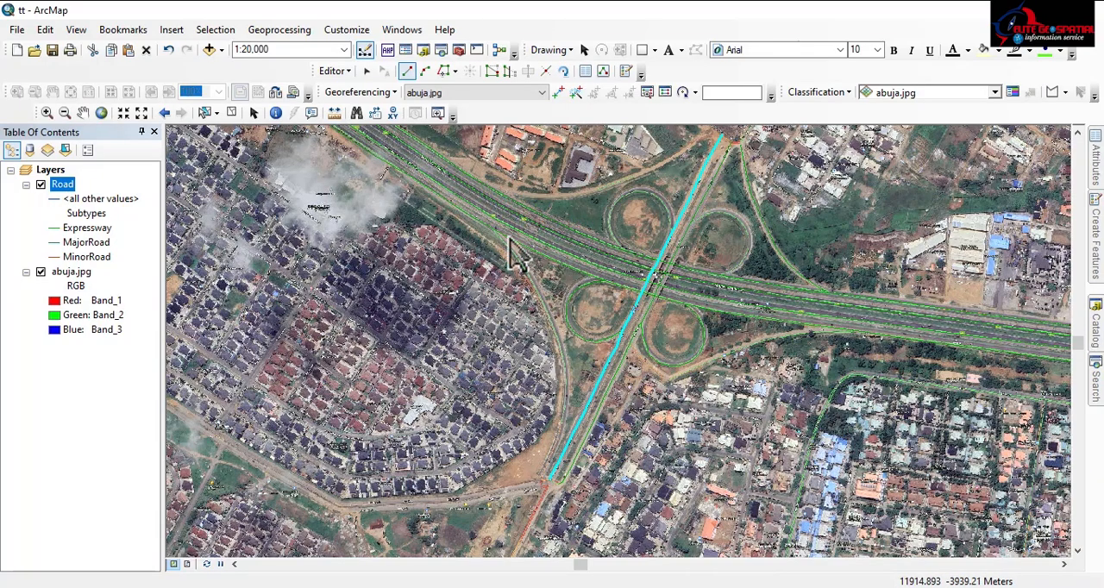
{"action": "scroll", "coordinate": [483, 228], "scroll_direction": "up", "scroll_amount": 3}
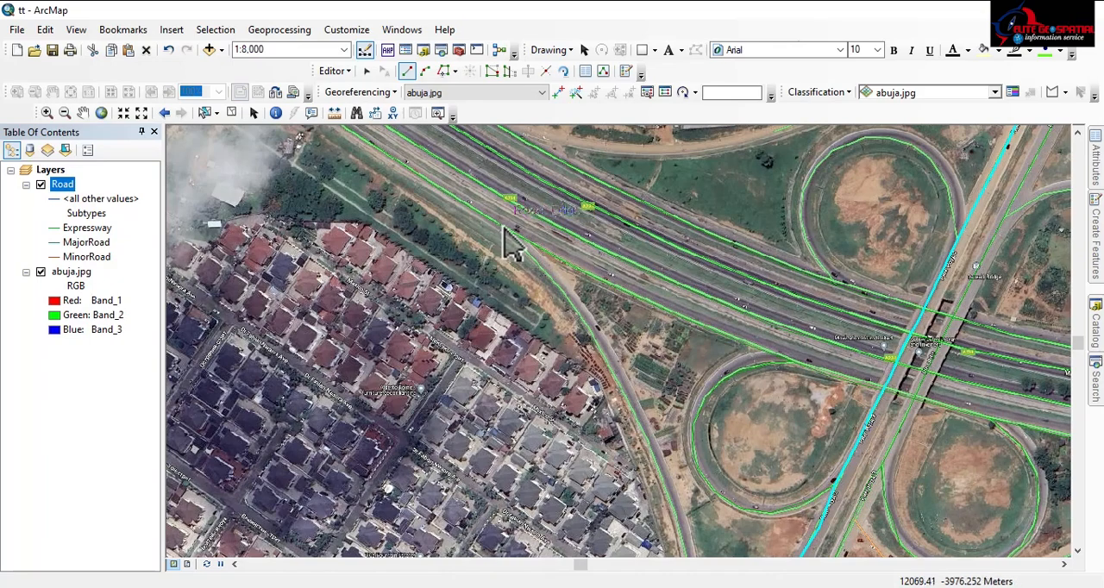
{"action": "left_click", "coordinate": [512, 232]}
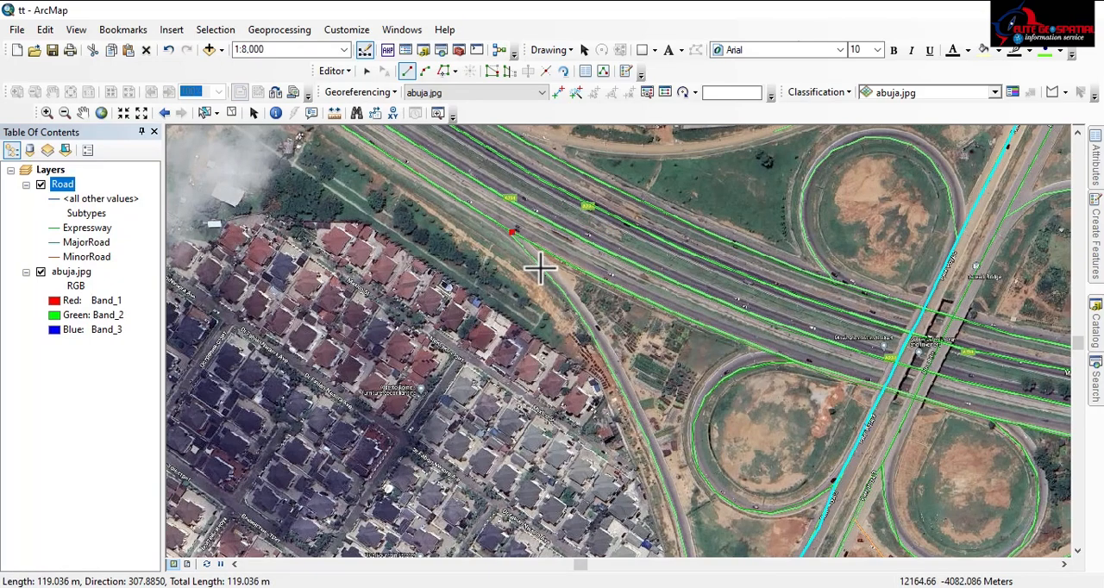
{"action": "left_click", "coordinate": [540, 268]}
{"action": "left_click", "coordinate": [569, 300]}
{"action": "left_click", "coordinate": [600, 349]}
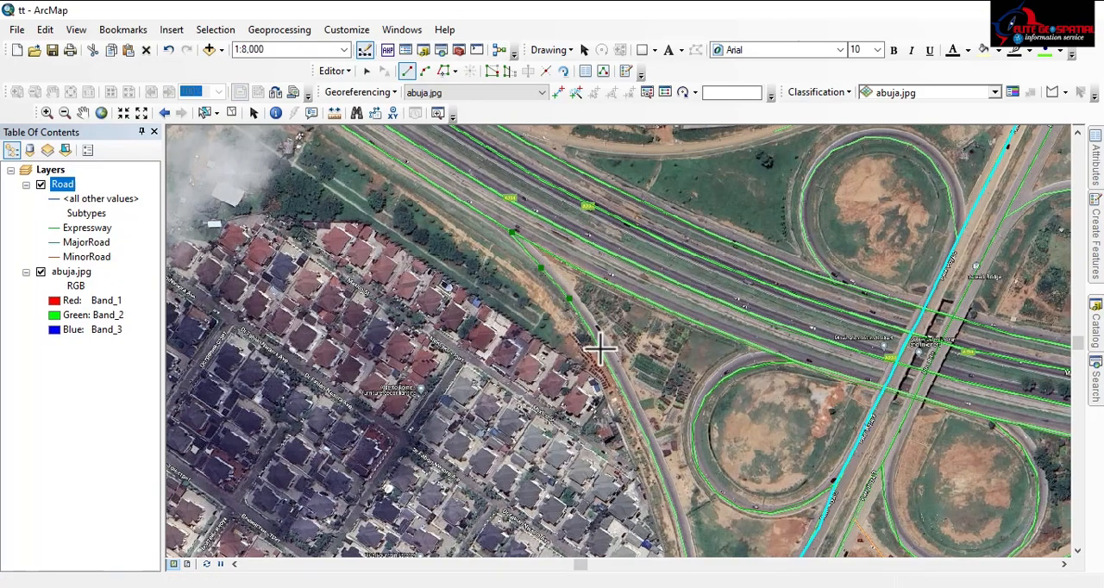
{"action": "left_click", "coordinate": [630, 410]}
Continue the slip road line southward around the bend between the housing estate and the southwestern loop
{"action": "left_click_drag", "start_coordinate": [630, 410], "coordinate": [605, 106]}
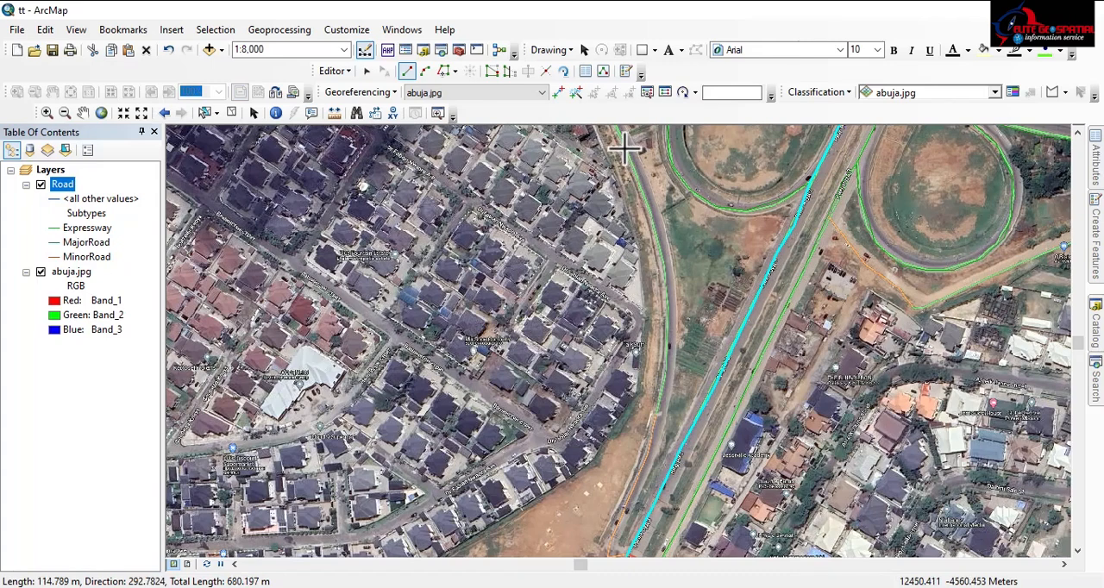
{"action": "left_click", "coordinate": [624, 147]}
{"action": "left_click", "coordinate": [645, 188]}
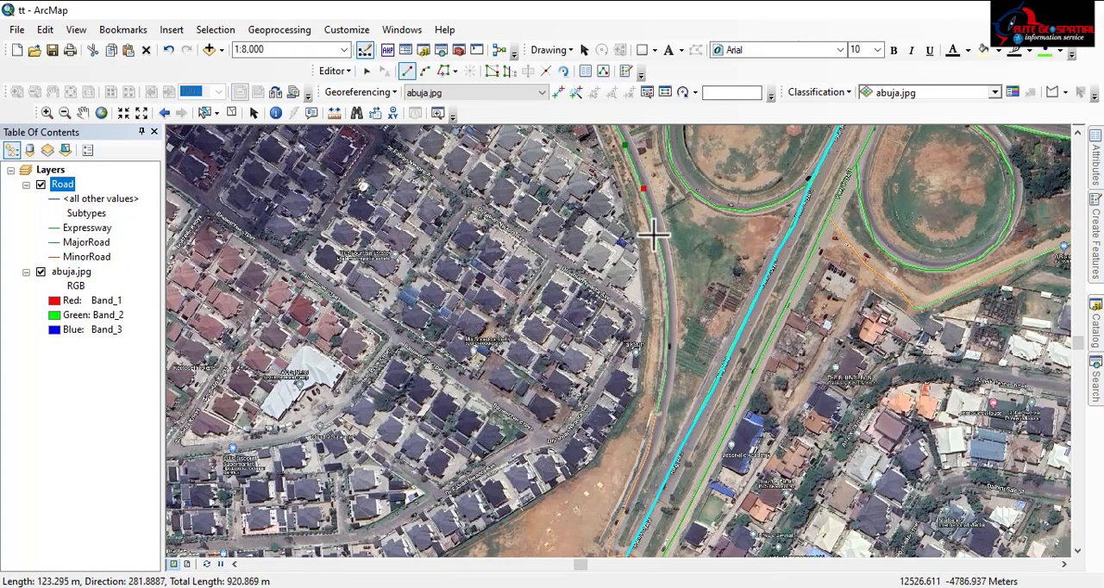
{"action": "left_click", "coordinate": [658, 244]}
{"action": "left_click", "coordinate": [670, 308]}
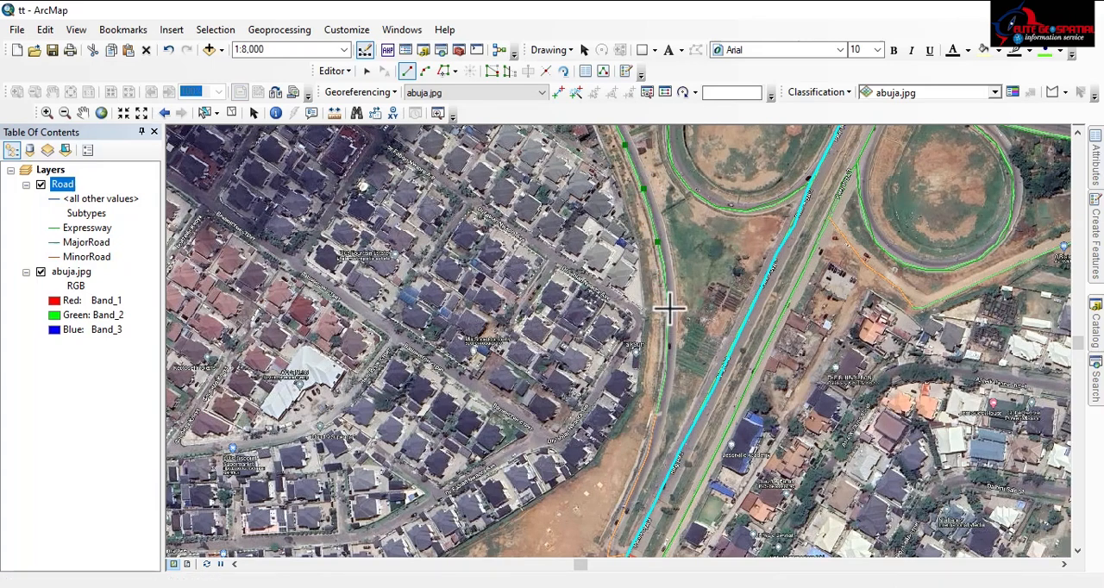
Trace the rest of the slip road southward and finish the line at the southern end of Ring Rd 3's western carriageway line
{"action": "left_click", "coordinate": [662, 377]}
{"action": "left_click", "coordinate": [653, 432]}
{"action": "left_click_drag", "start_coordinate": [653, 432], "coordinate": [711, 242]}
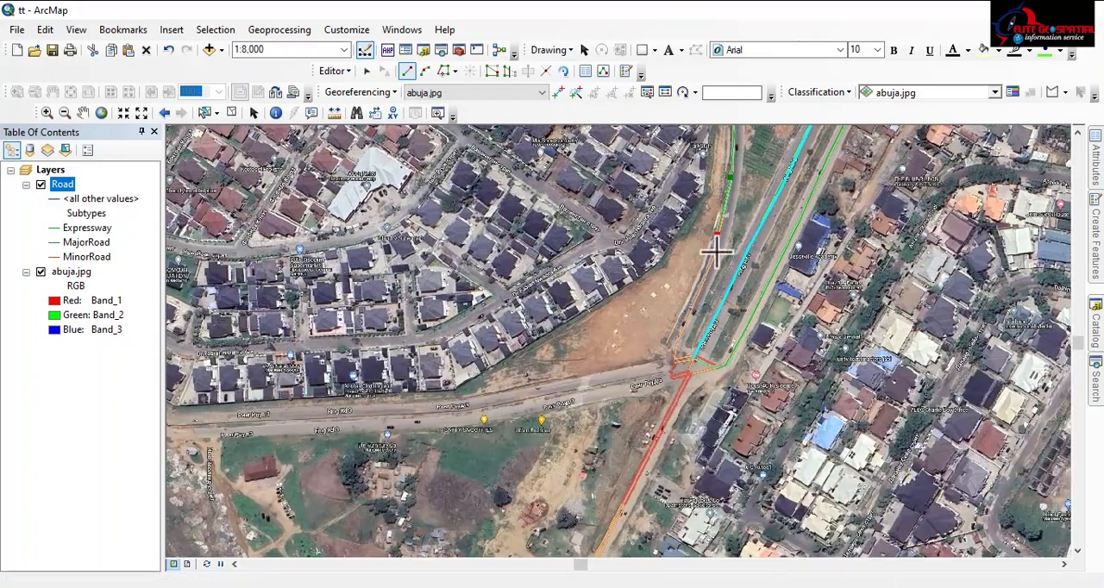
{"action": "left_click", "coordinate": [704, 281]}
{"action": "left_click", "coordinate": [684, 334]}
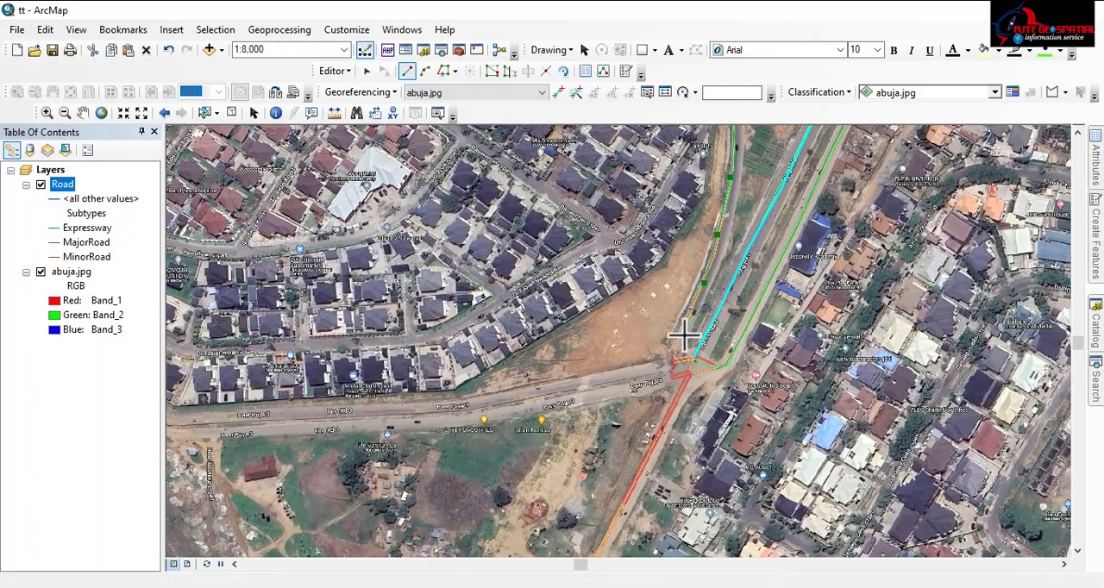
{"action": "left_click", "coordinate": [677, 354]}
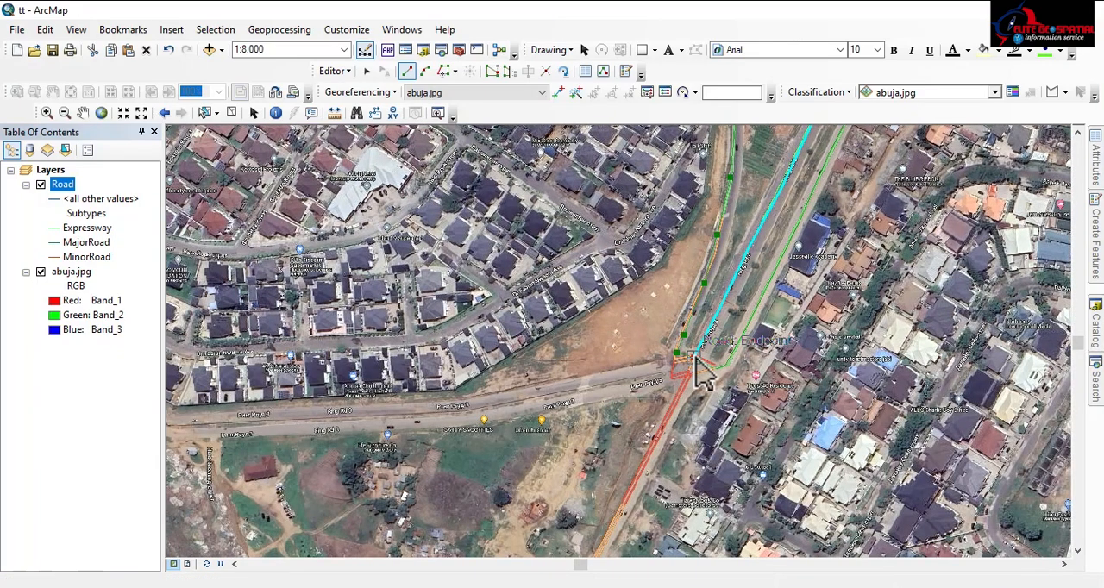
{"action": "double_click", "coordinate": [695, 358]}
Begin an Expressway line at Ring Rd 3's western carriageway and trace the northwestern cloverleaf loop counterclockwise to its northernmost point
{"action": "scroll", "coordinate": [617, 469], "scroll_direction": "up", "scroll_amount": 3}
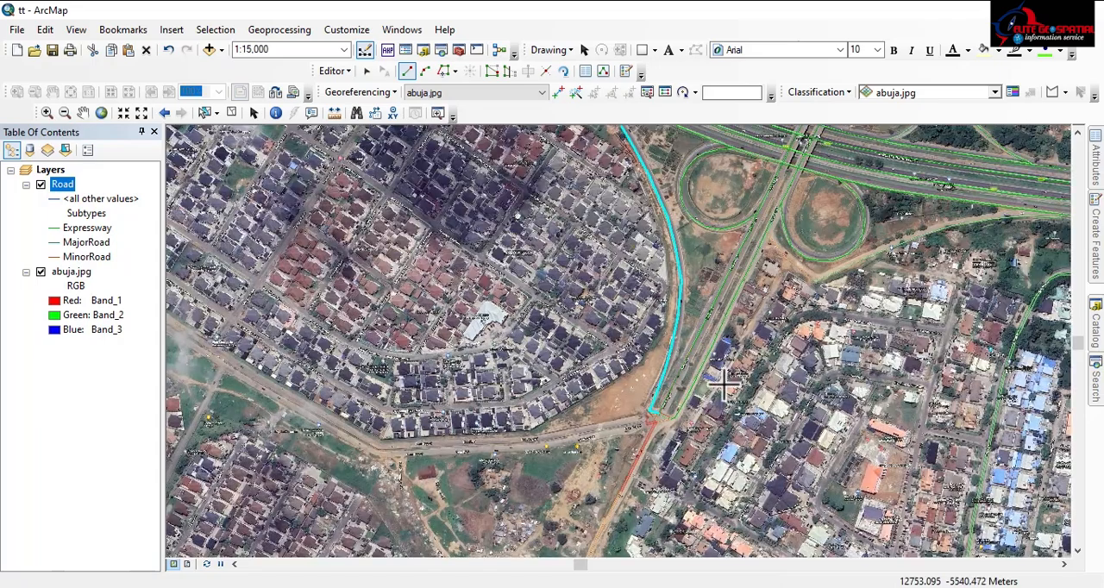
{"action": "left_click_drag", "start_coordinate": [746, 302], "coordinate": [582, 528]}
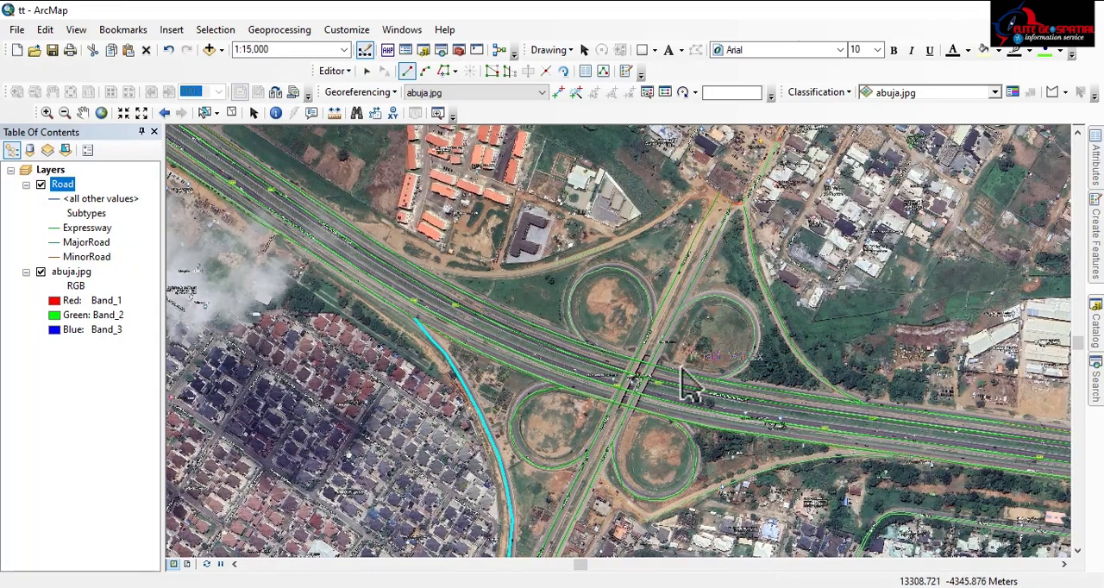
{"action": "scroll", "coordinate": [614, 353], "scroll_direction": "up", "scroll_amount": 2}
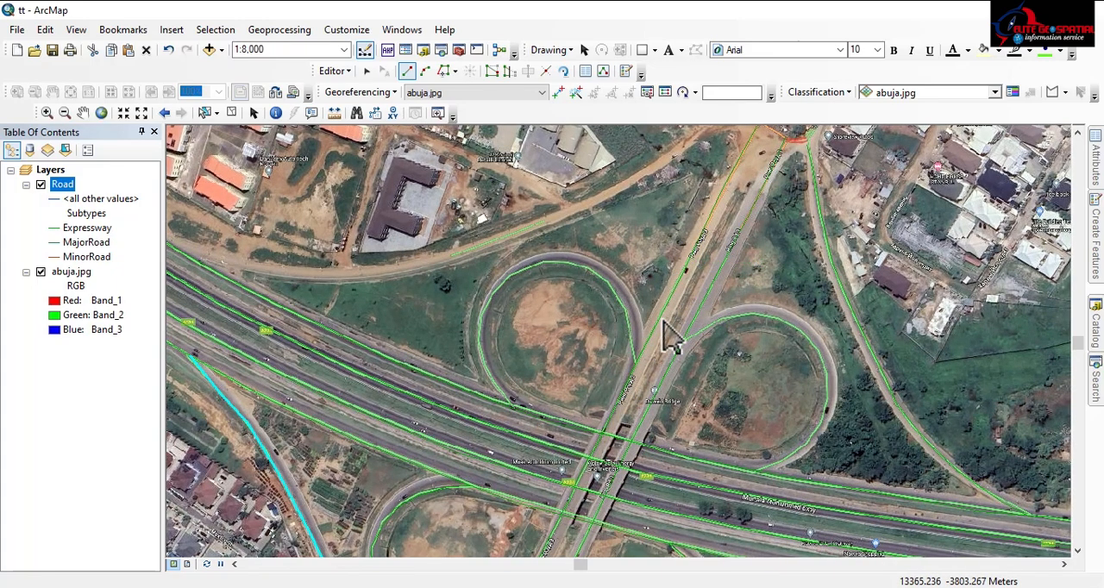
{"action": "left_click", "coordinate": [636, 361]}
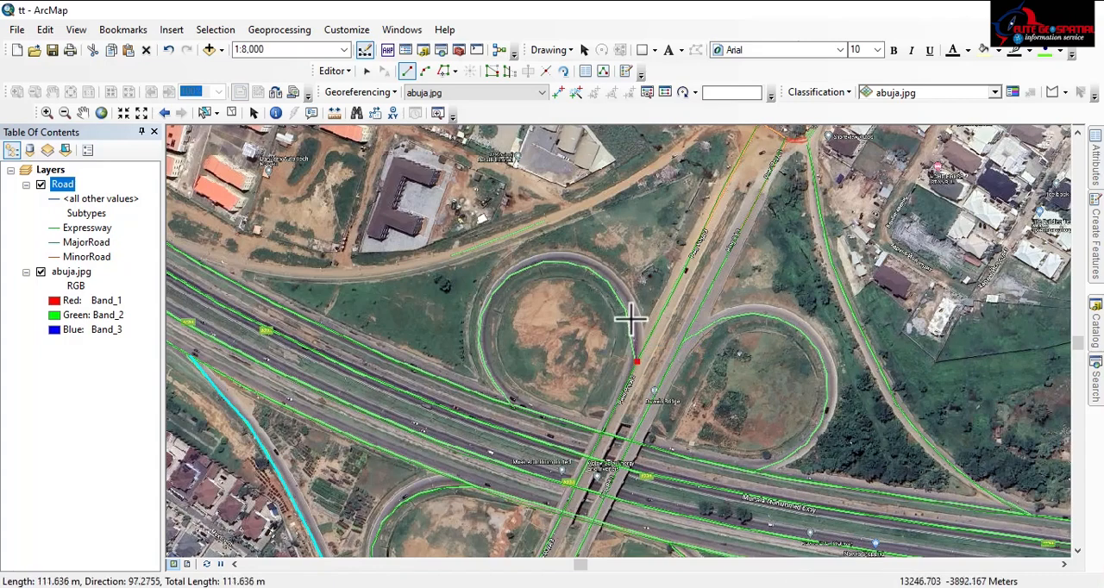
{"action": "left_click", "coordinate": [631, 318]}
{"action": "left_click", "coordinate": [621, 293]}
{"action": "left_click", "coordinate": [601, 273]}
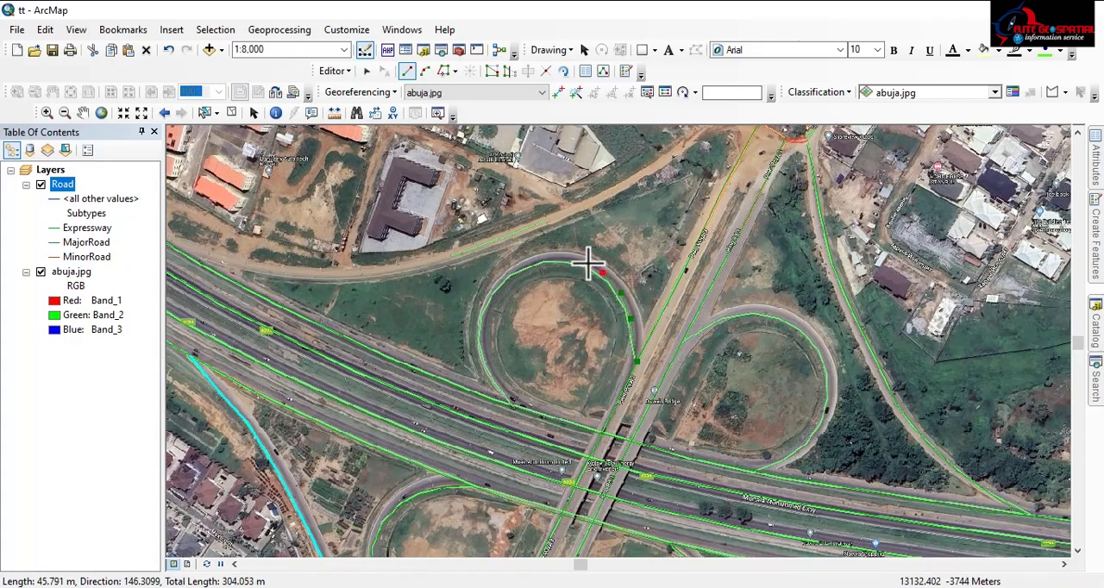
{"action": "left_click", "coordinate": [586, 262]}
{"action": "left_click", "coordinate": [561, 258]}
{"action": "left_click", "coordinate": [542, 258]}
Trace the northwestern loop's western side southward and finish the line where it joins the expressway
{"action": "left_click", "coordinate": [505, 272]}
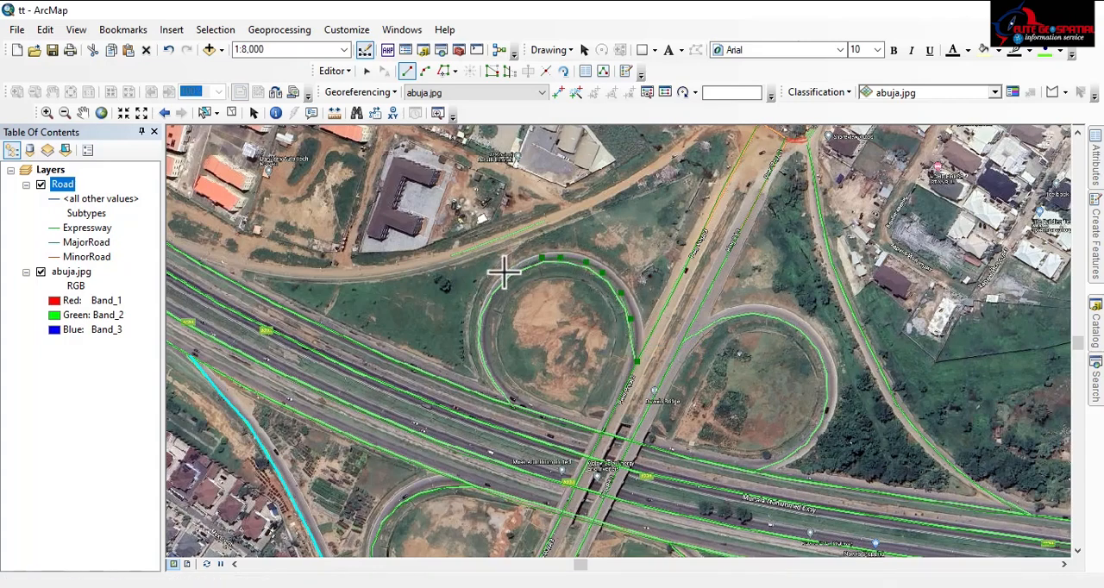
{"action": "left_click", "coordinate": [492, 285]}
{"action": "left_click", "coordinate": [484, 303]}
{"action": "left_click", "coordinate": [478, 319]}
{"action": "left_click", "coordinate": [479, 336]}
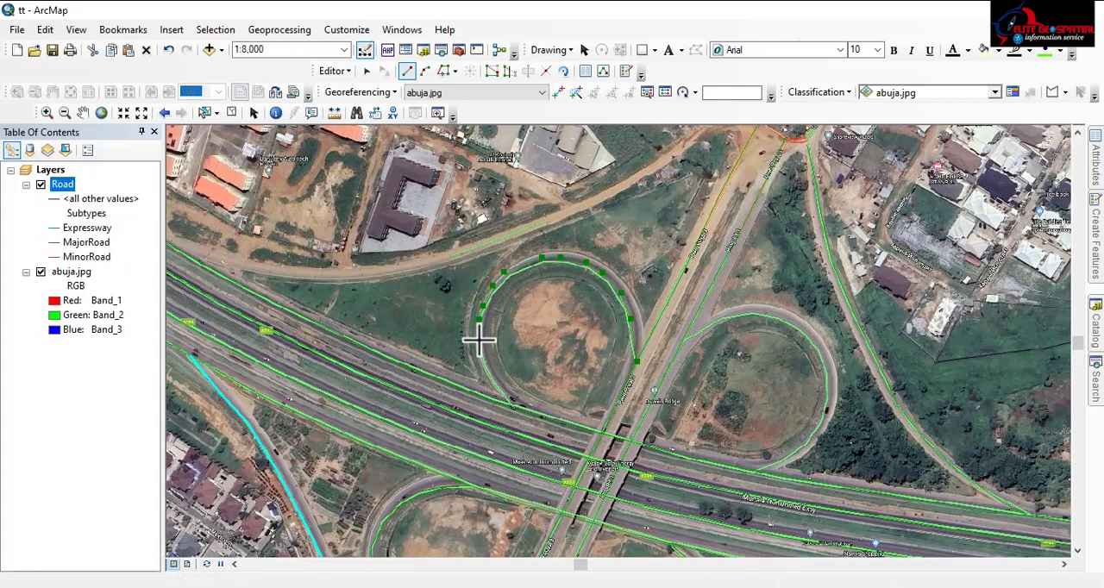
{"action": "left_click", "coordinate": [479, 350]}
{"action": "left_click", "coordinate": [485, 363]}
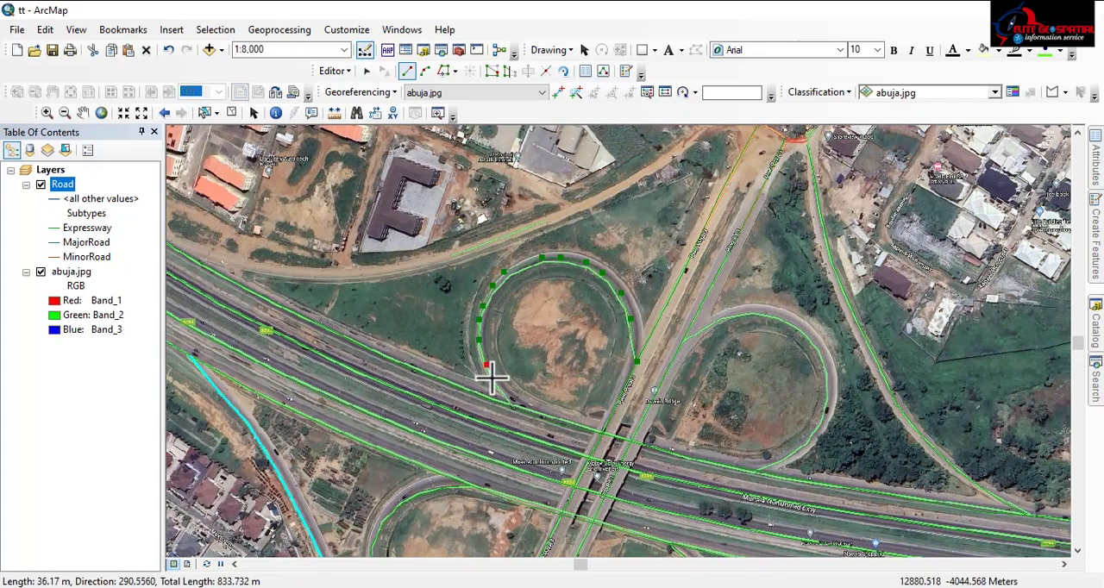
{"action": "left_click", "coordinate": [493, 378]}
{"action": "left_click", "coordinate": [509, 405]}
{"action": "double_click", "coordinate": [509, 402]}
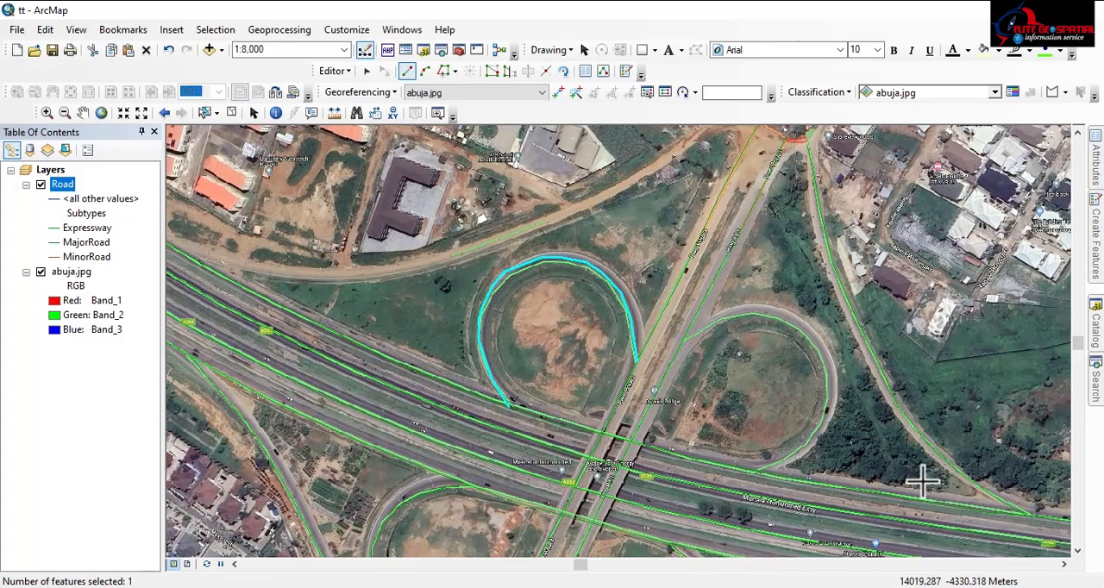
Follow Murtala Mohammed Expressway east to the next interchange and examine the traced Expressway lines where the overpasses cross it
{"action": "scroll", "coordinate": [597, 295], "scroll_direction": "up", "scroll_amount": 5}
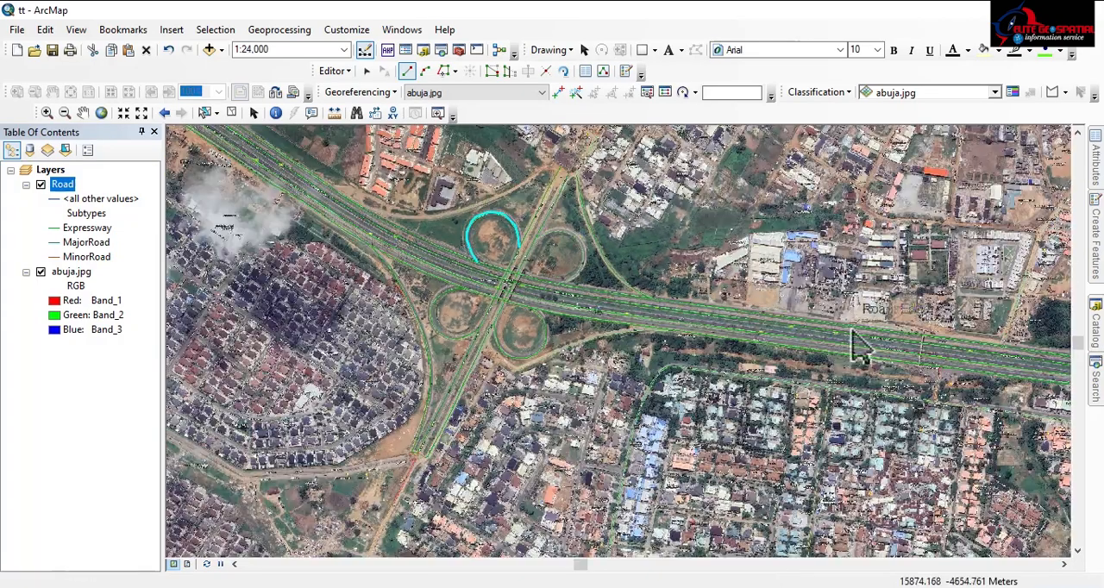
{"action": "left_click_drag", "start_coordinate": [857, 340], "coordinate": [198, 242]}
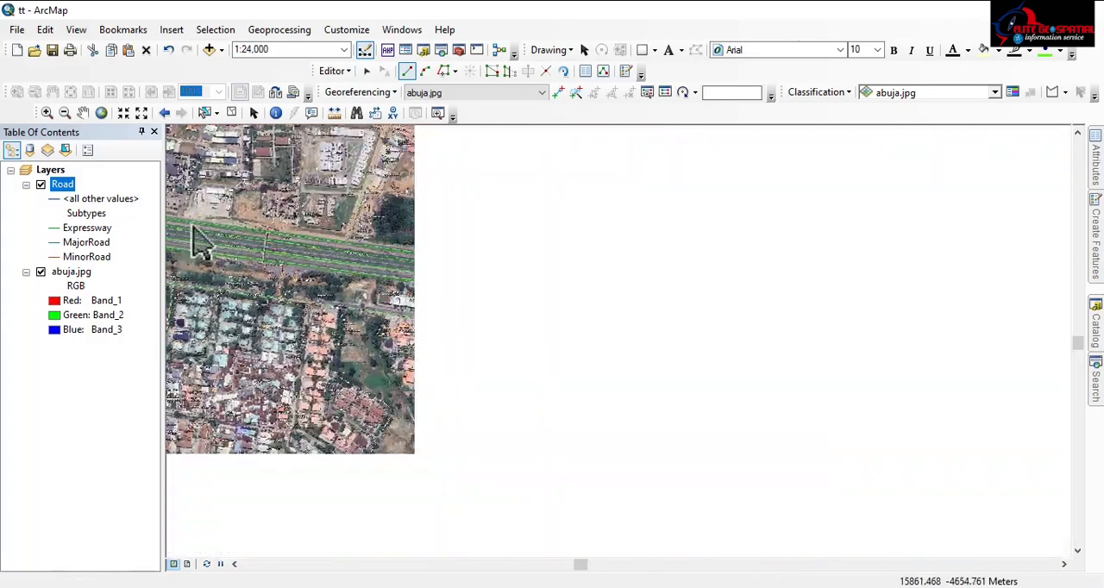
{"action": "left_click_drag", "start_coordinate": [748, 345], "coordinate": [278, 277]}
{"action": "left_click_drag", "start_coordinate": [722, 329], "coordinate": [276, 276]}
{"action": "left_click_drag", "start_coordinate": [694, 308], "coordinate": [77, 272]}
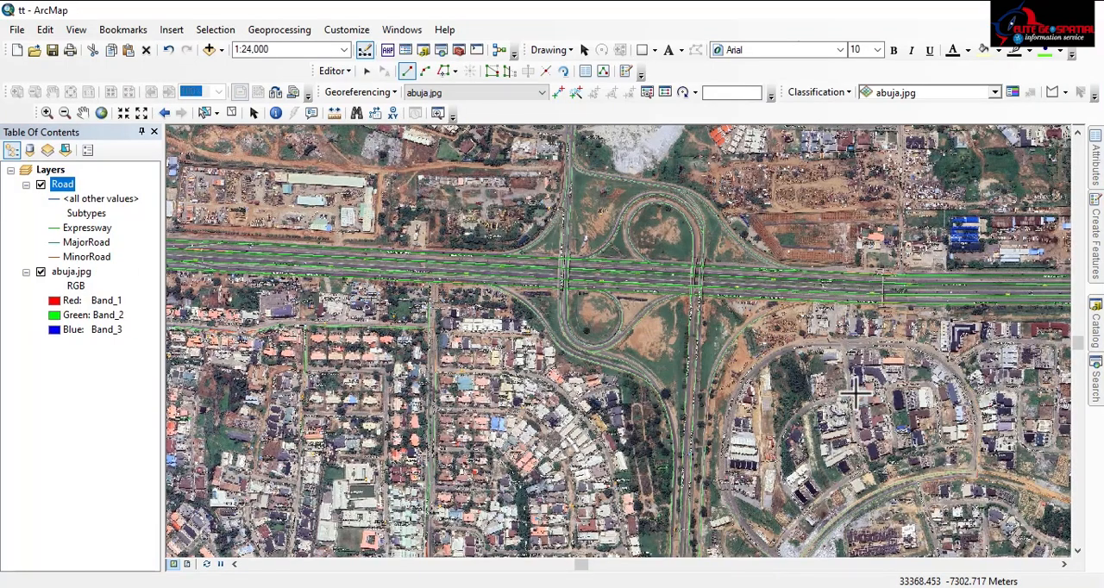
{"action": "scroll", "coordinate": [733, 292], "scroll_direction": "down", "scroll_amount": 2}
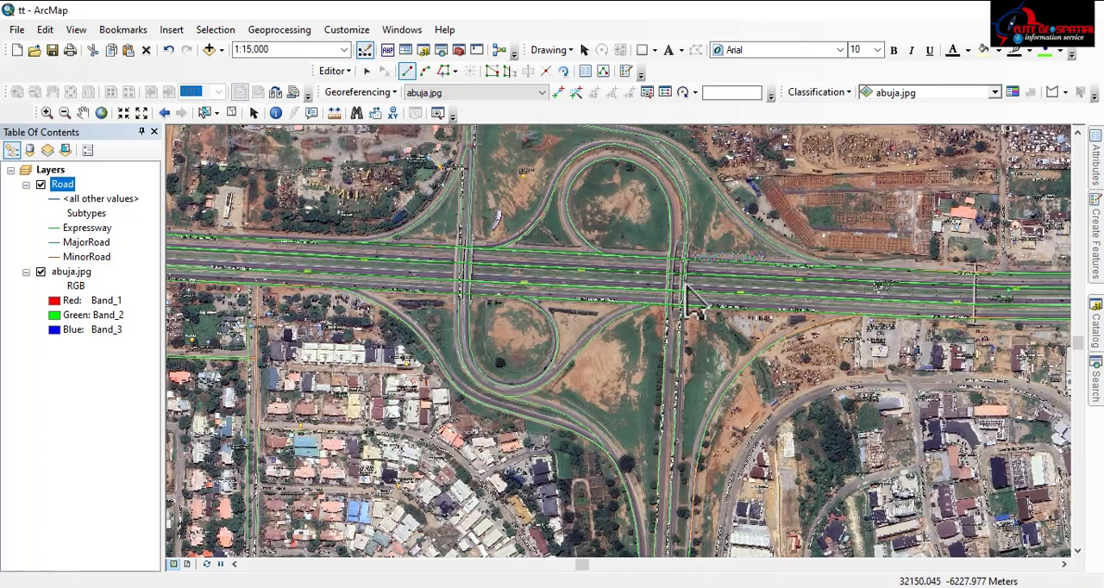
{"action": "scroll", "coordinate": [619, 422], "scroll_direction": "down", "scroll_amount": 1}
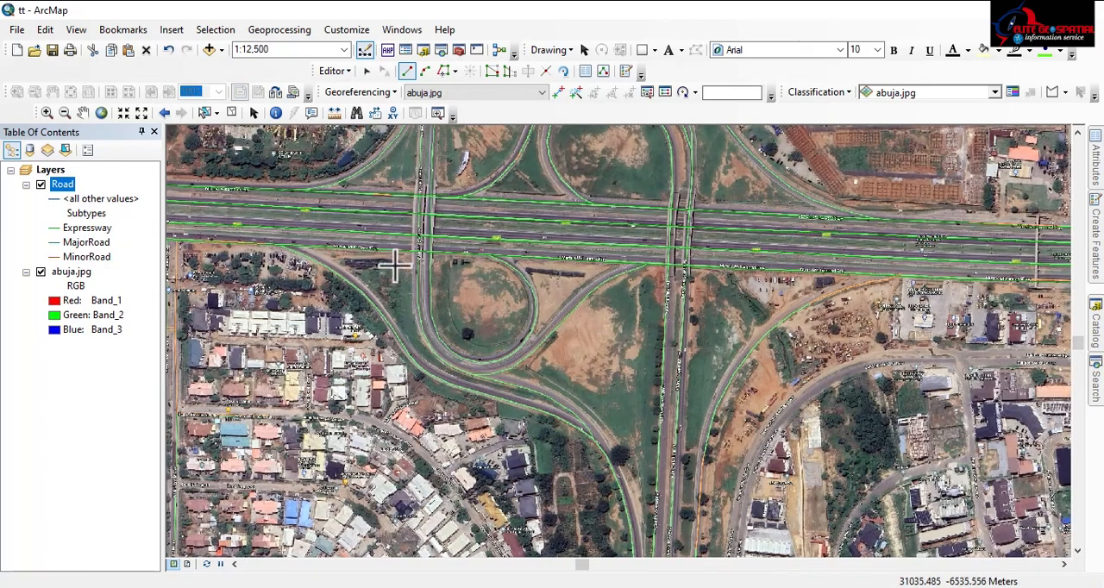
{"action": "scroll", "coordinate": [457, 244], "scroll_direction": "down", "scroll_amount": 8}
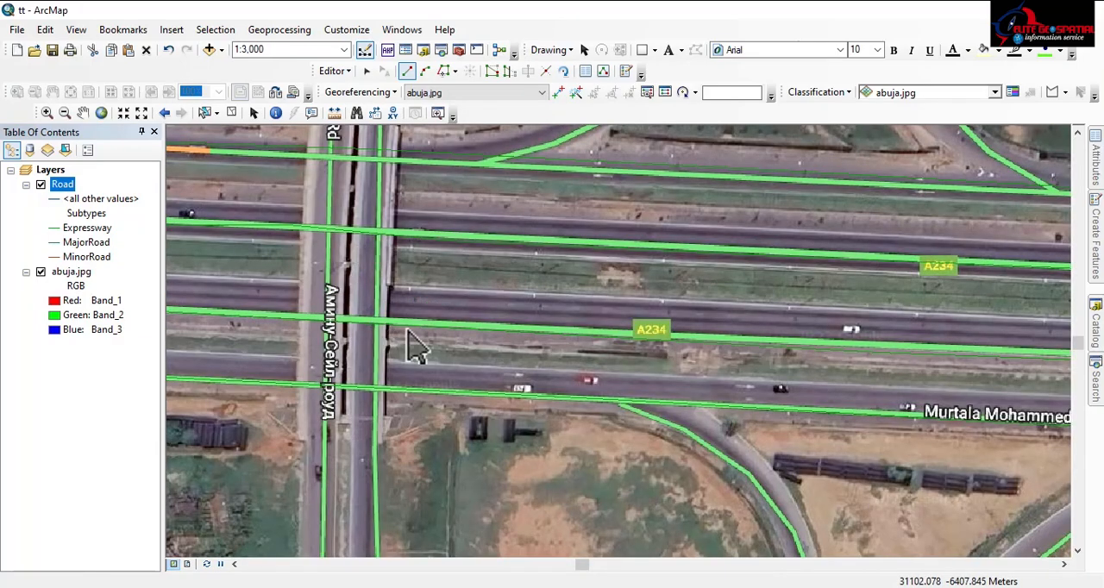
{"action": "scroll", "coordinate": [343, 270], "scroll_direction": "up", "scroll_amount": 5}
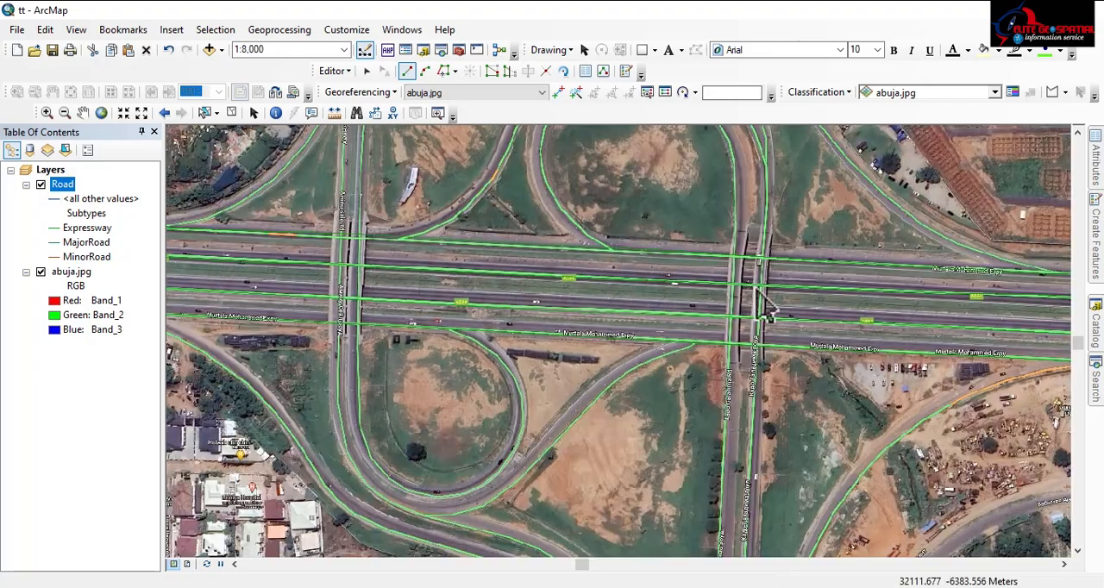
Review the traced slip roads, loops and overpass lines north and south of the expressway at the eastern interchange
{"action": "left_click_drag", "start_coordinate": [739, 407], "coordinate": [684, 244]}
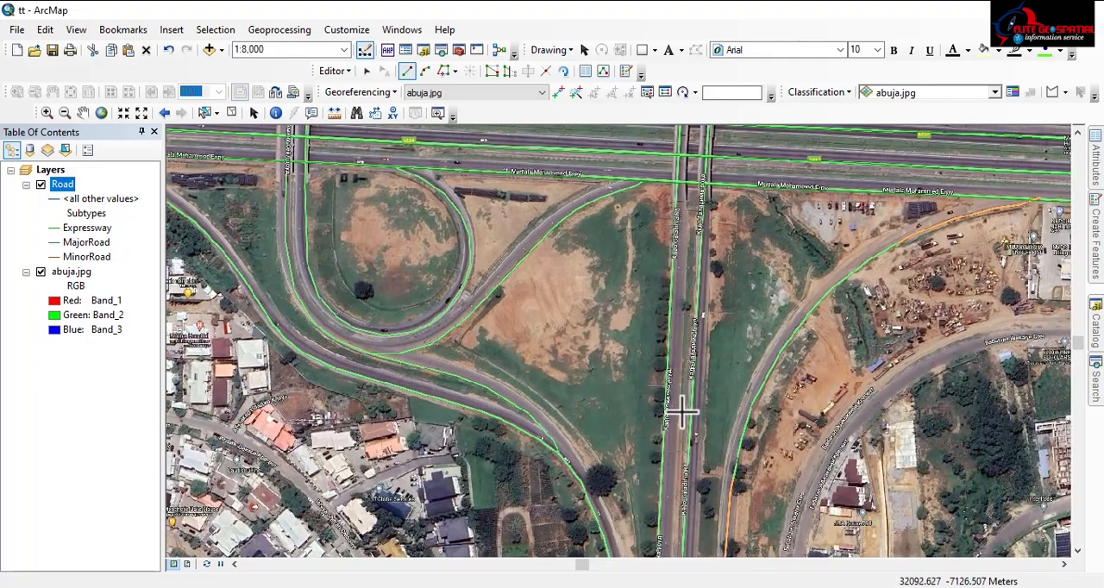
{"action": "scroll", "coordinate": [586, 360], "scroll_direction": "up", "scroll_amount": 2}
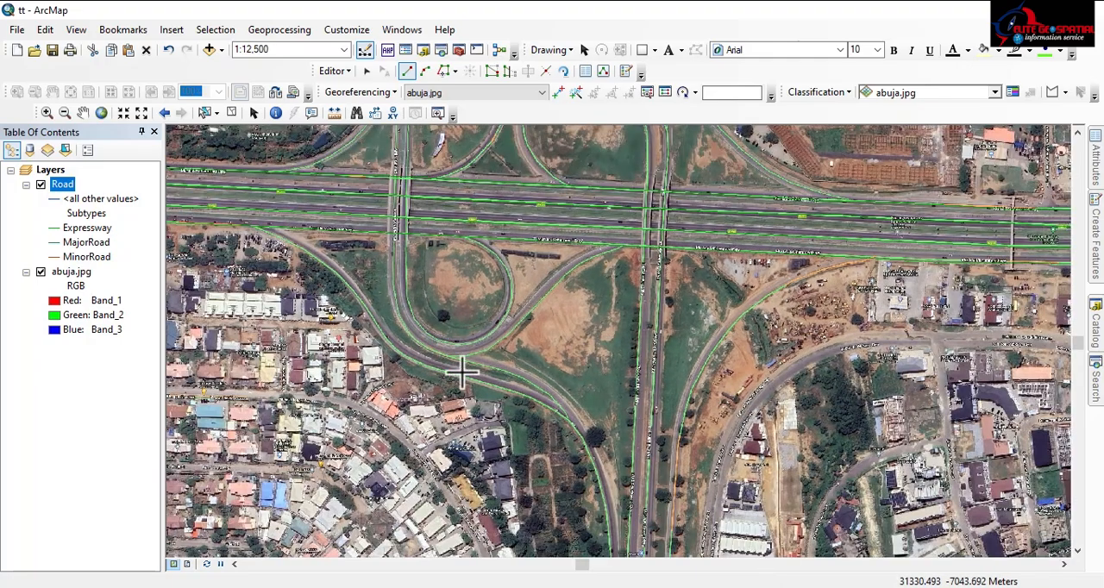
{"action": "scroll", "coordinate": [552, 369], "scroll_direction": "up", "scroll_amount": 3}
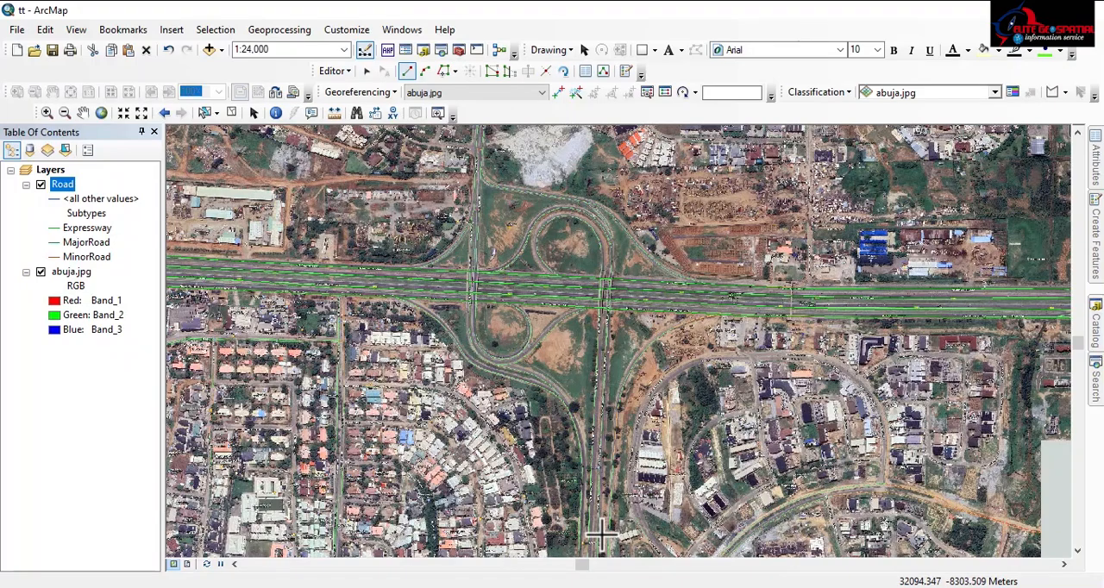
{"action": "scroll", "coordinate": [618, 397], "scroll_direction": "down", "scroll_amount": 5}
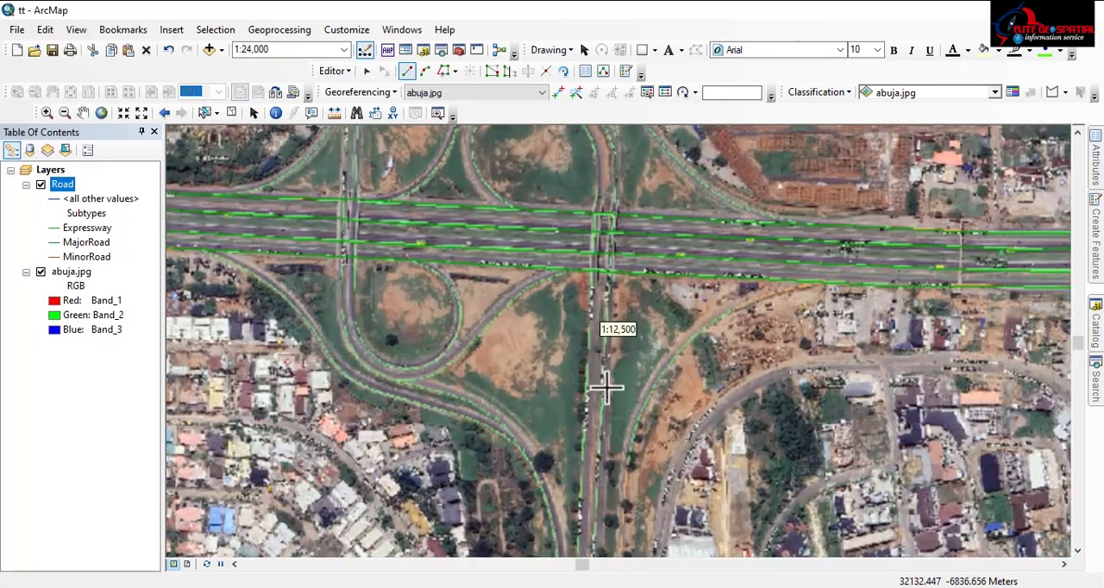
{"action": "scroll", "coordinate": [601, 405], "scroll_direction": "up", "scroll_amount": 3}
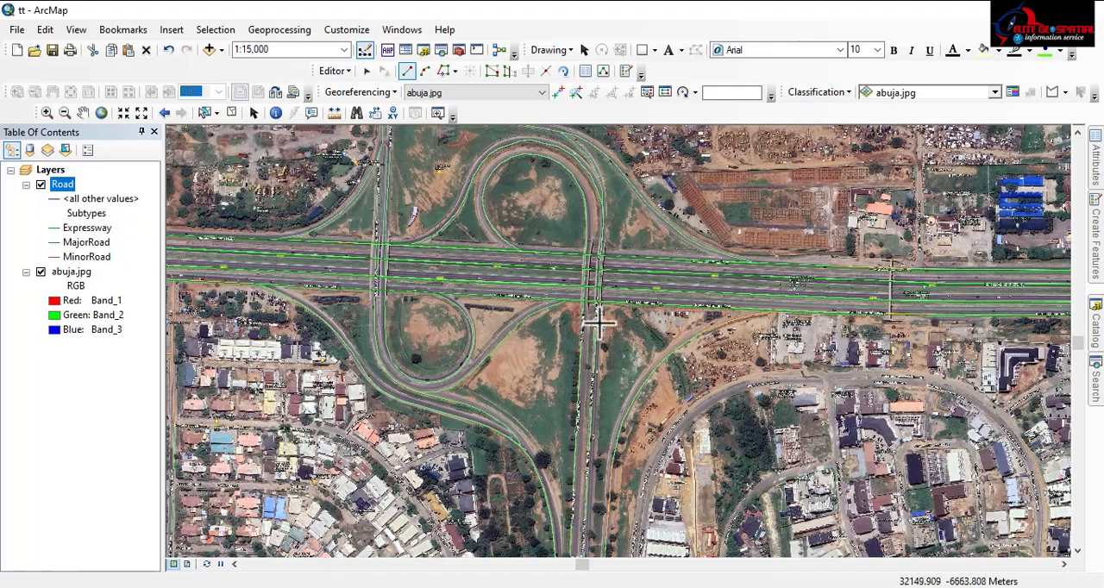
{"action": "left_click_drag", "start_coordinate": [589, 158], "coordinate": [660, 320]}
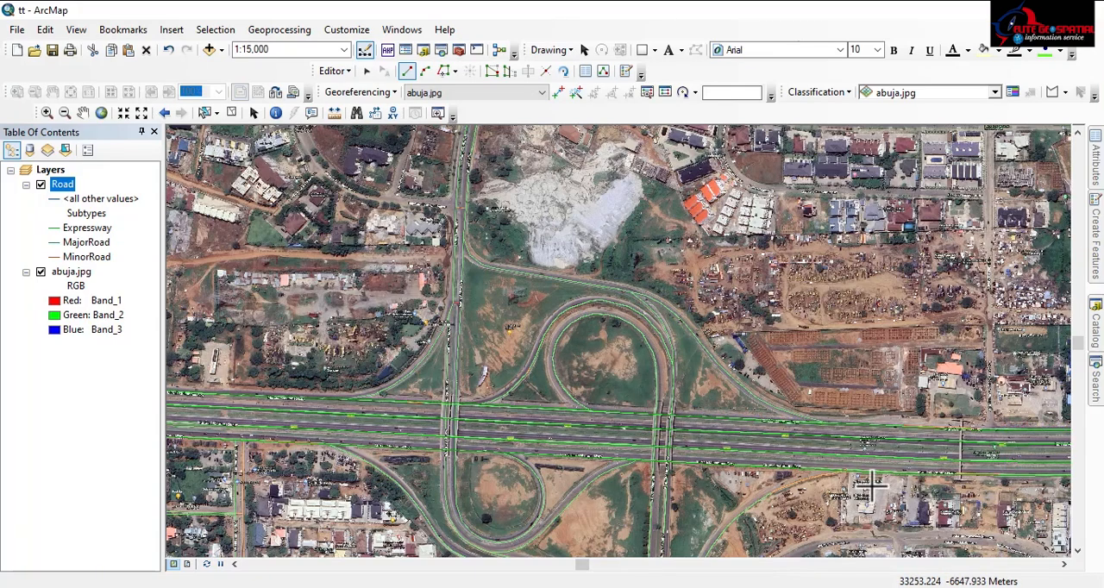
{"action": "left_click_drag", "start_coordinate": [805, 471], "coordinate": [817, 296]}
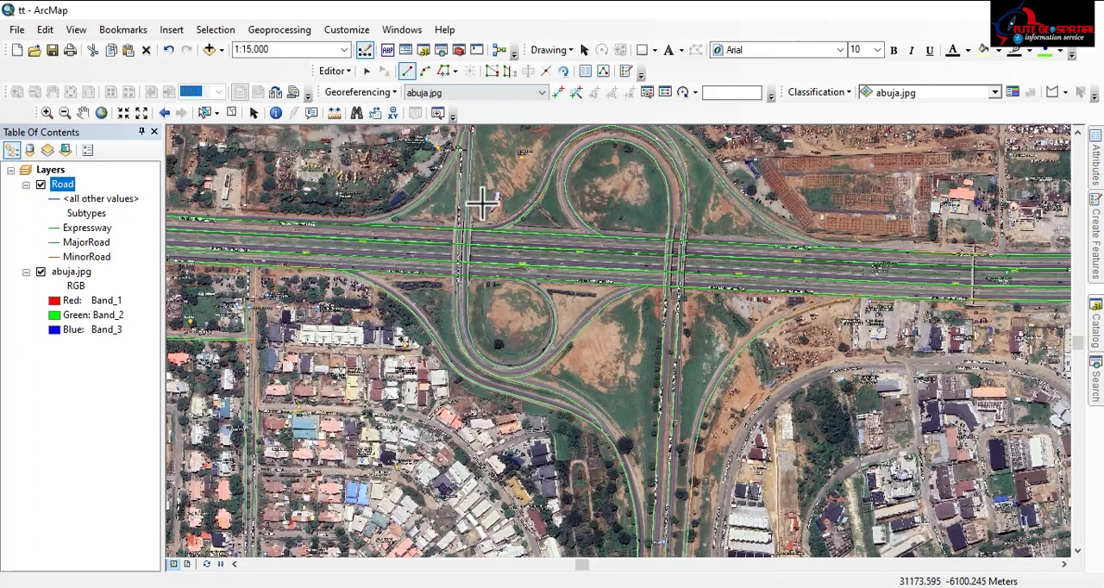
{"action": "left_click_drag", "start_coordinate": [481, 203], "coordinate": [453, 413]}
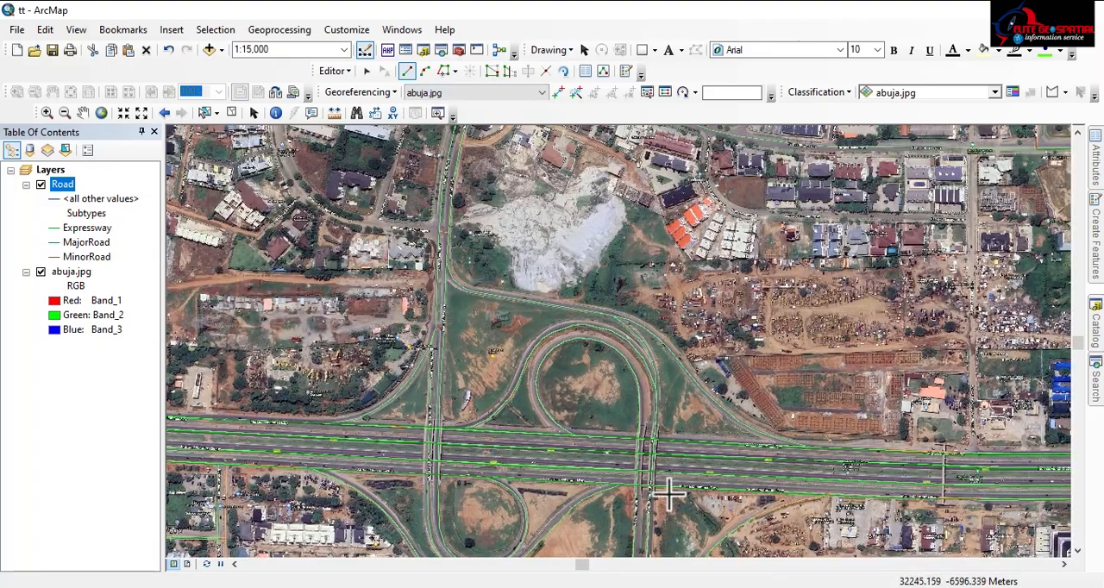
{"action": "left_click_drag", "start_coordinate": [420, 471], "coordinate": [434, 293]}
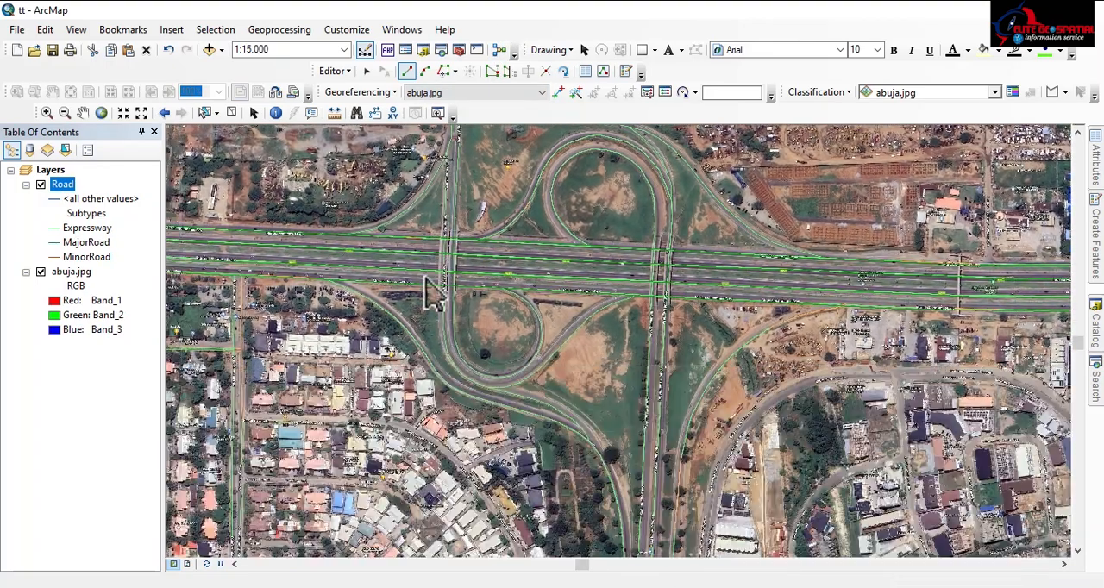
{"action": "left_click_drag", "start_coordinate": [695, 494], "coordinate": [613, 369]}
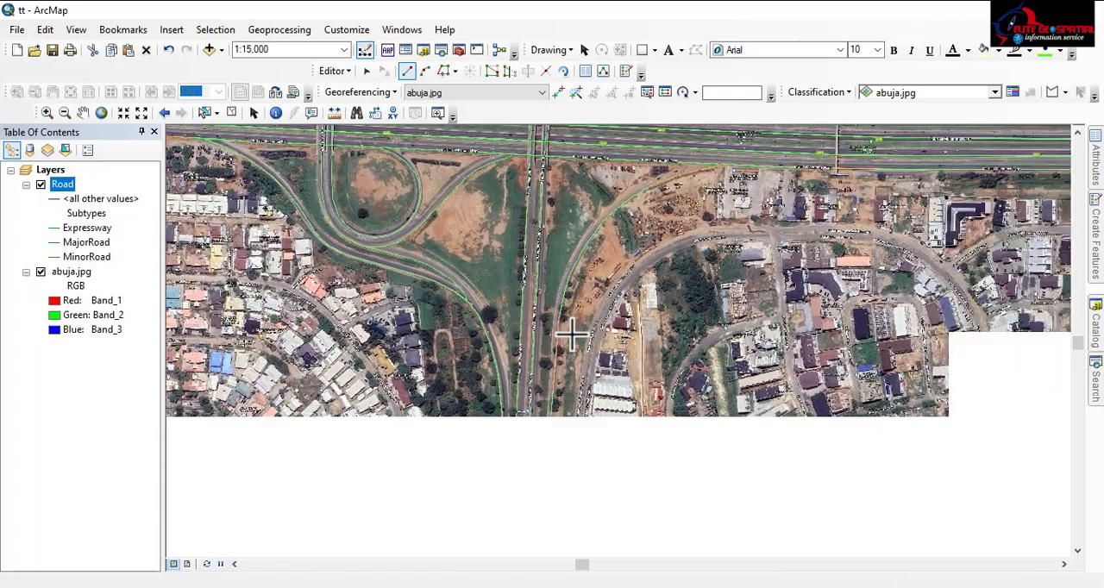
{"action": "scroll", "coordinate": [569, 402], "scroll_direction": "down", "scroll_amount": 2}
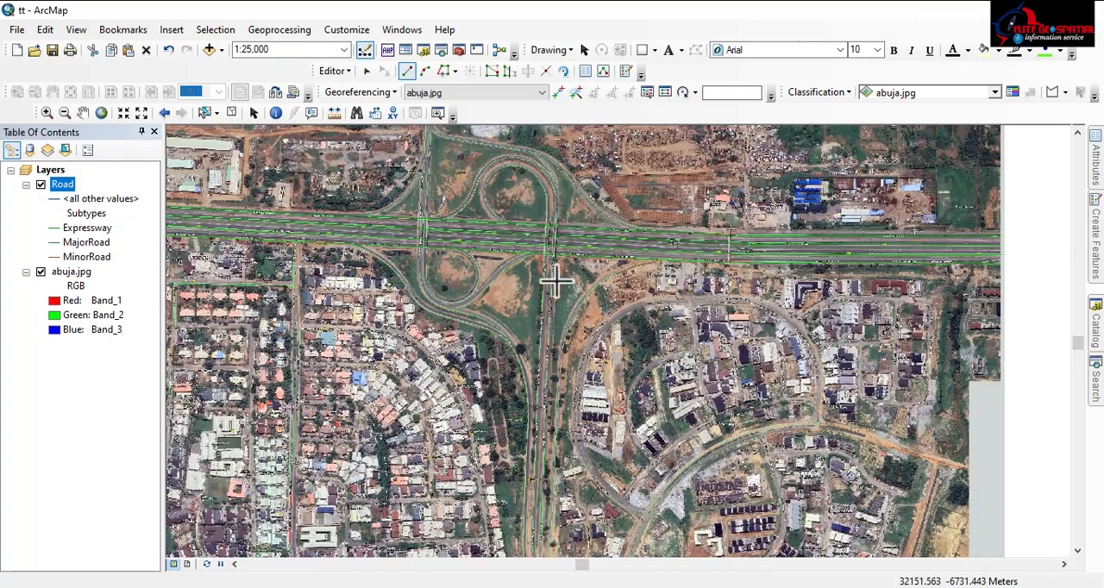
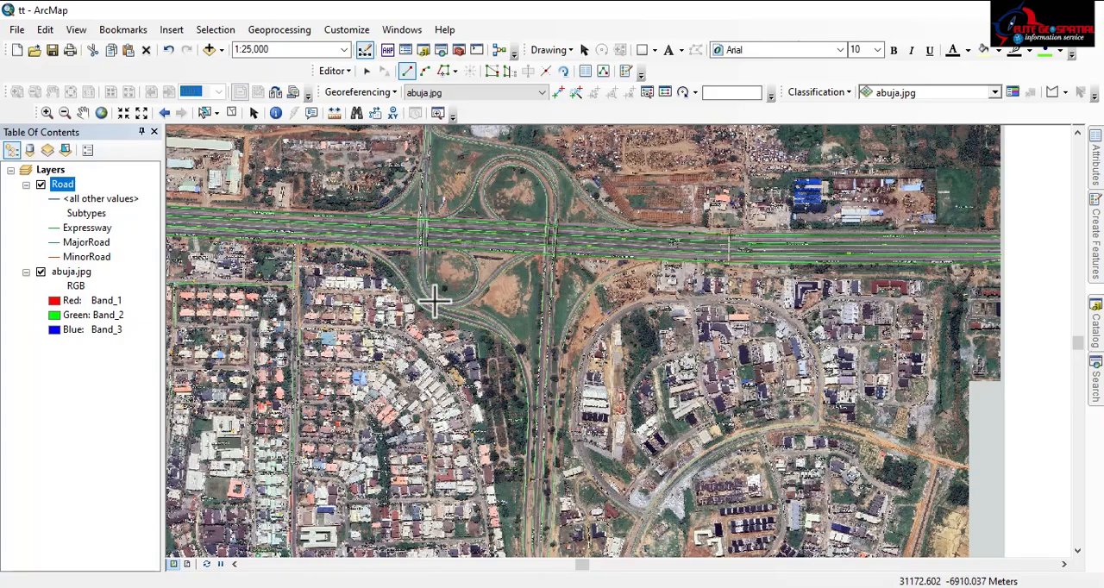
Examine the roads south of the eastern interchange, down to the residential estate and the junction at its southwestern corner
{"action": "left_click_drag", "start_coordinate": [429, 297], "coordinate": [418, 222]}
{"action": "left_click_drag", "start_coordinate": [507, 477], "coordinate": [555, 266]}
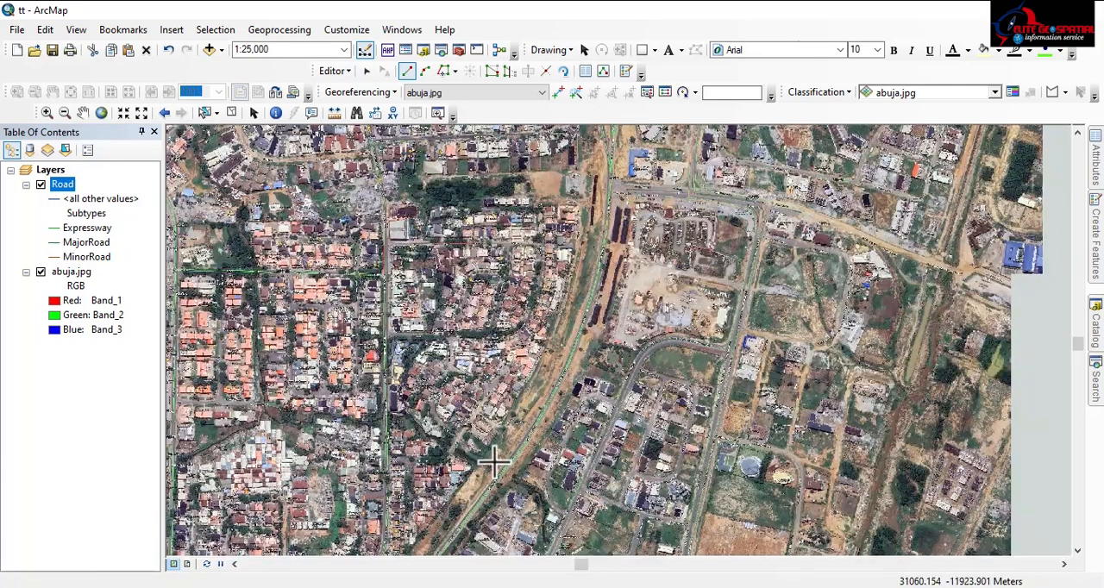
{"action": "left_click_drag", "start_coordinate": [492, 458], "coordinate": [592, 271]}
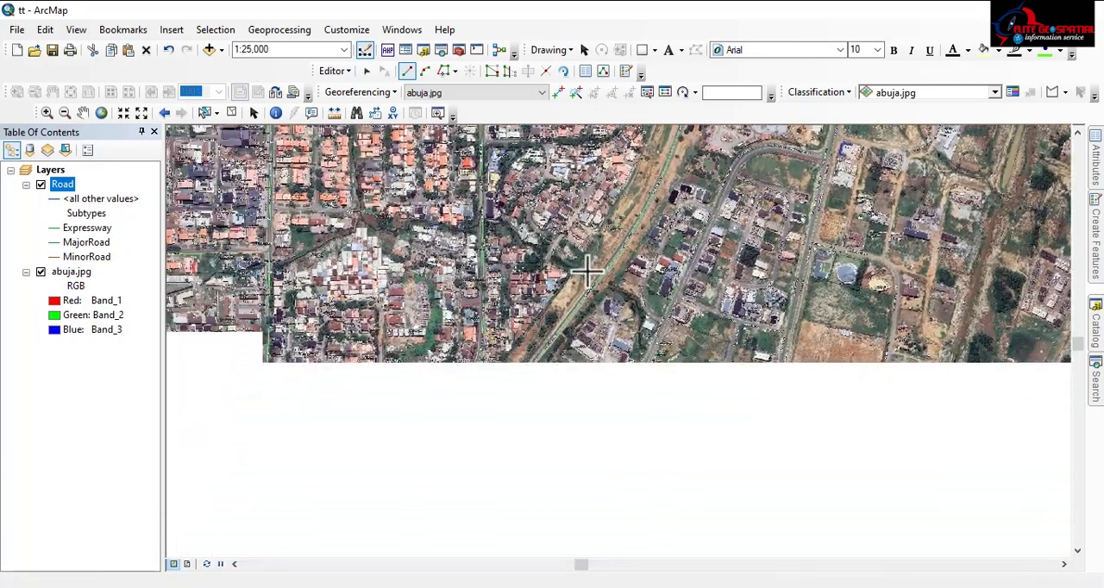
{"action": "left_click_drag", "start_coordinate": [448, 459], "coordinate": [758, 268]}
{"action": "scroll", "coordinate": [671, 342], "scroll_direction": "down", "scroll_amount": 4}
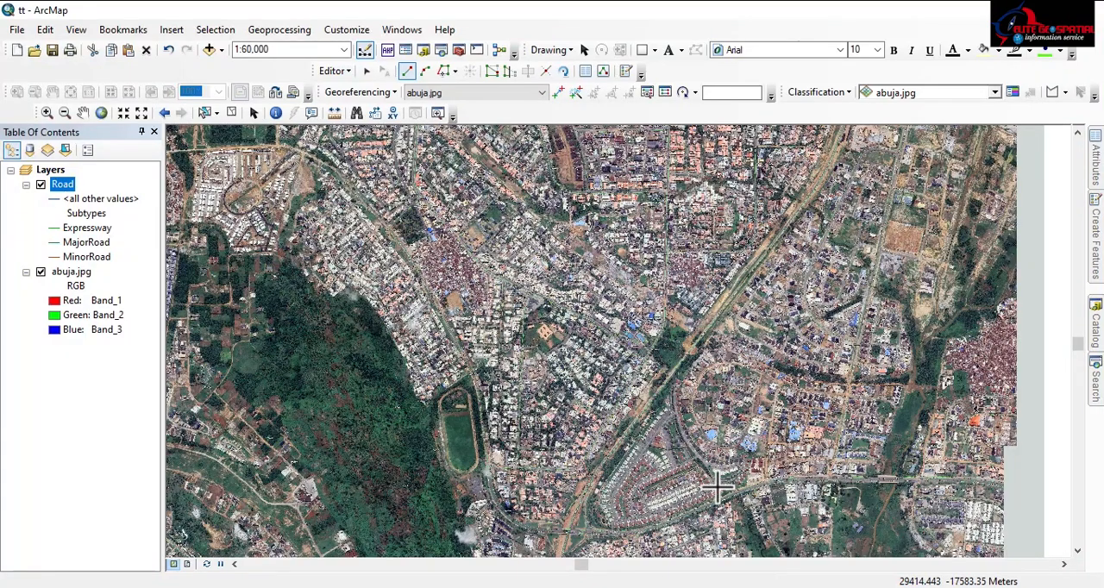
{"action": "scroll", "coordinate": [719, 487], "scroll_direction": "up", "scroll_amount": 4}
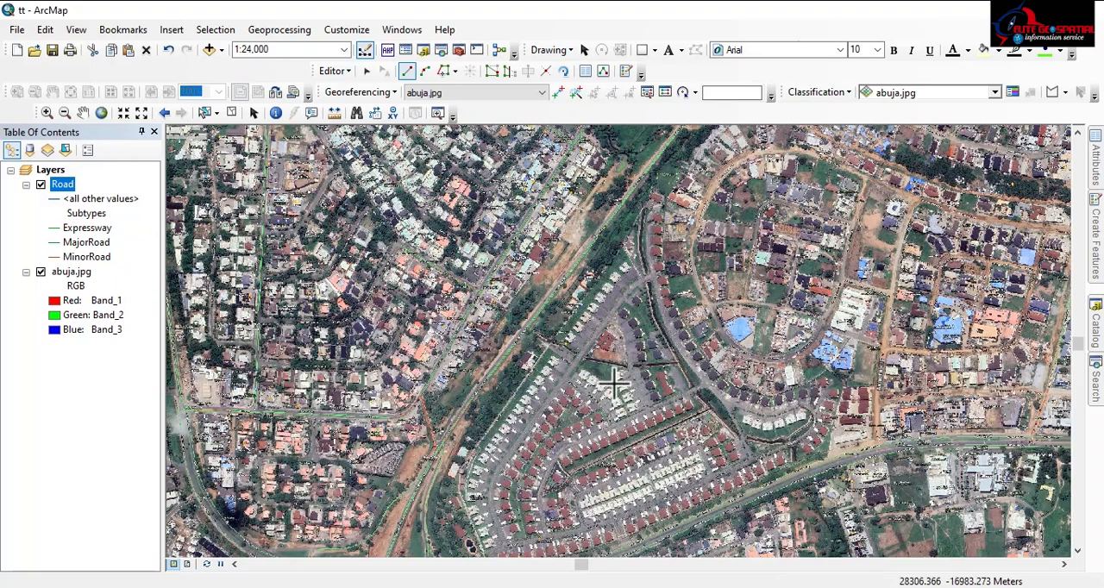
{"action": "left_click_drag", "start_coordinate": [614, 384], "coordinate": [495, 251]}
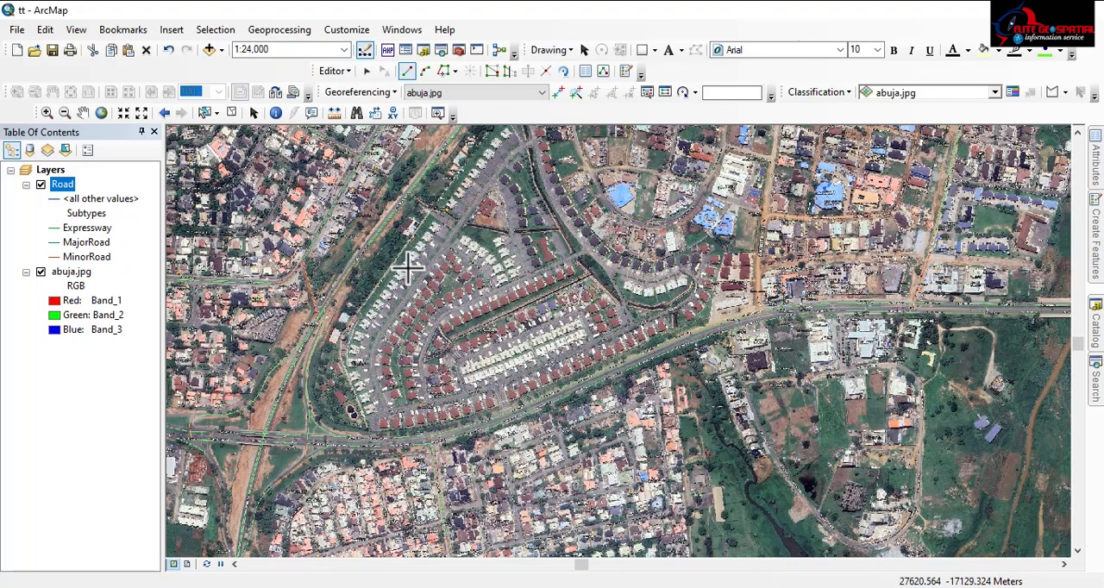
{"action": "scroll", "coordinate": [444, 226], "scroll_direction": "up", "scroll_amount": 3}
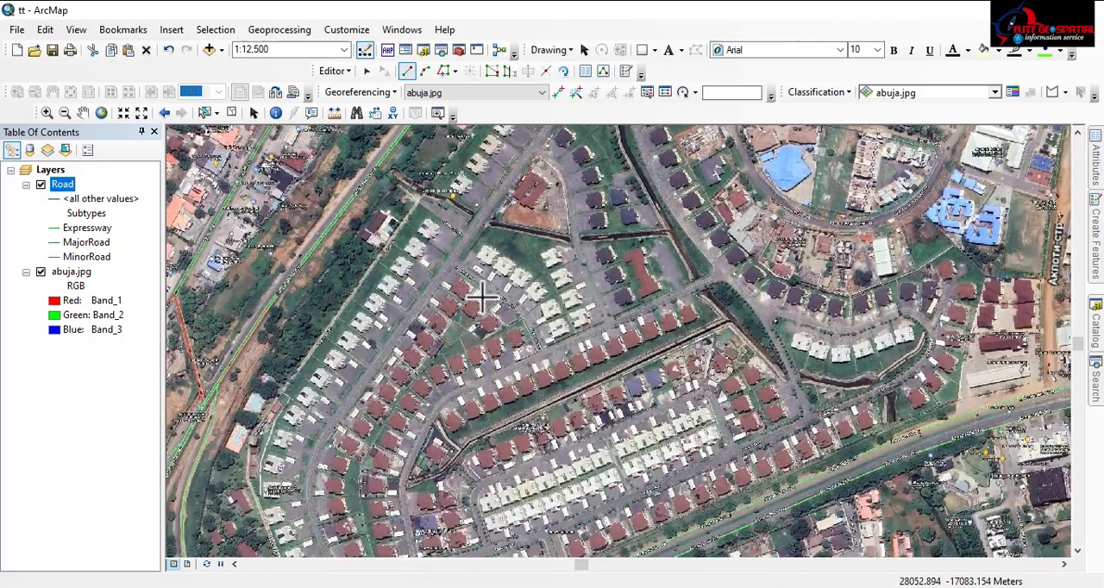
{"action": "left_click_drag", "start_coordinate": [458, 353], "coordinate": [463, 223]}
{"action": "scroll", "coordinate": [517, 295], "scroll_direction": "down", "scroll_amount": 2}
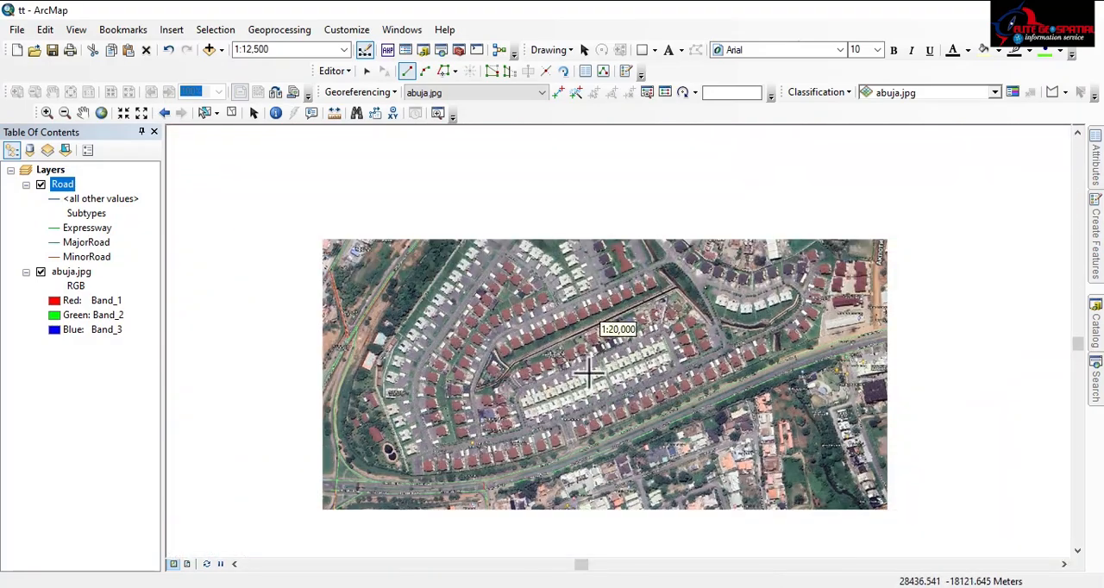
{"action": "scroll", "coordinate": [575, 368], "scroll_direction": "down", "scroll_amount": 3}
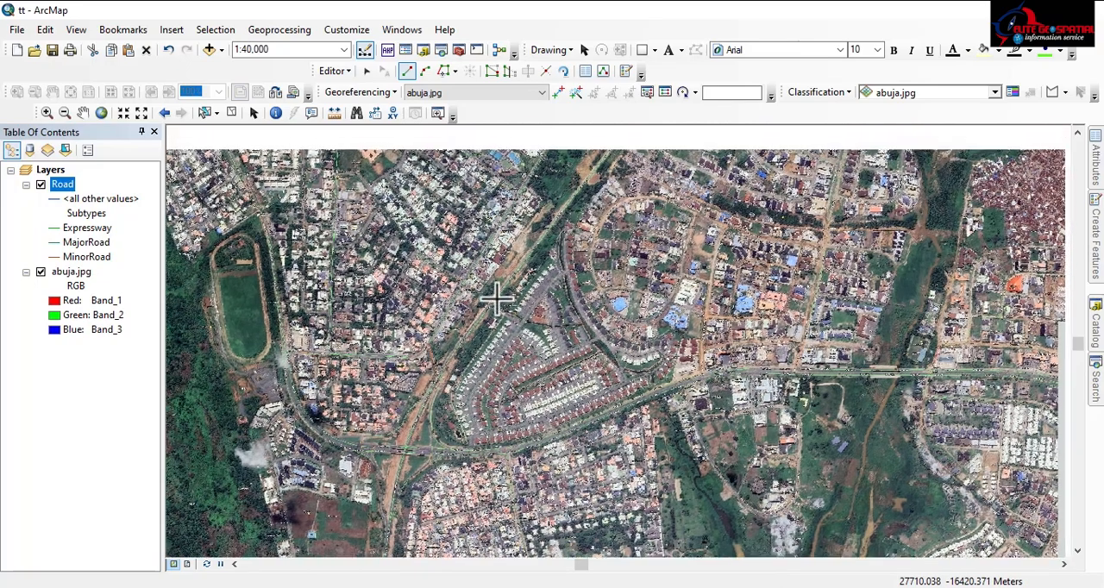
{"action": "left_click_drag", "start_coordinate": [498, 296], "coordinate": [466, 403]}
{"action": "scroll", "coordinate": [467, 403], "scroll_direction": "down", "scroll_amount": 1}
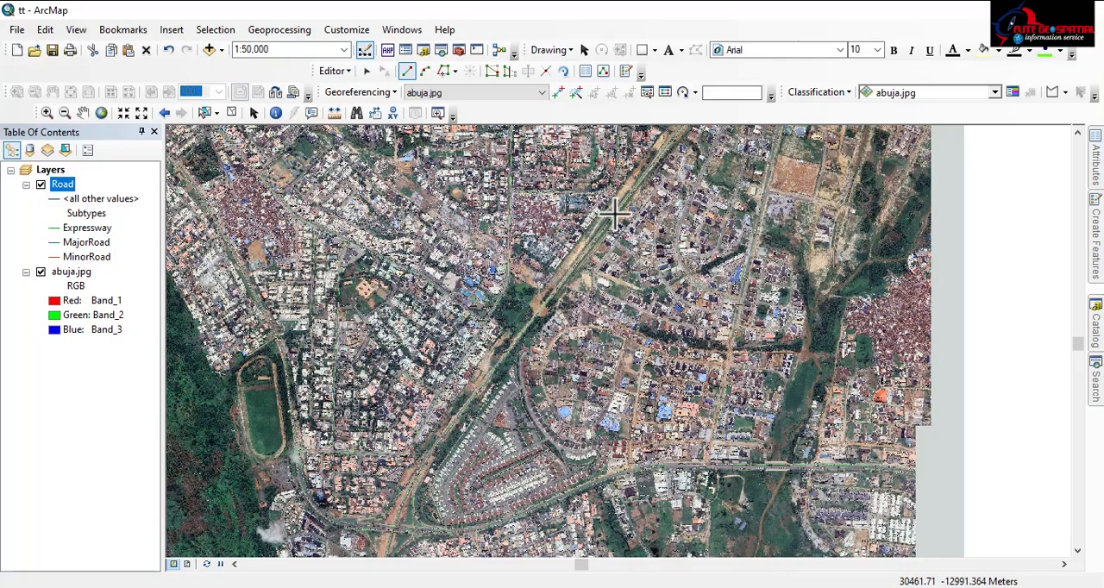
{"action": "scroll", "coordinate": [403, 432], "scroll_direction": "down", "scroll_amount": 1}
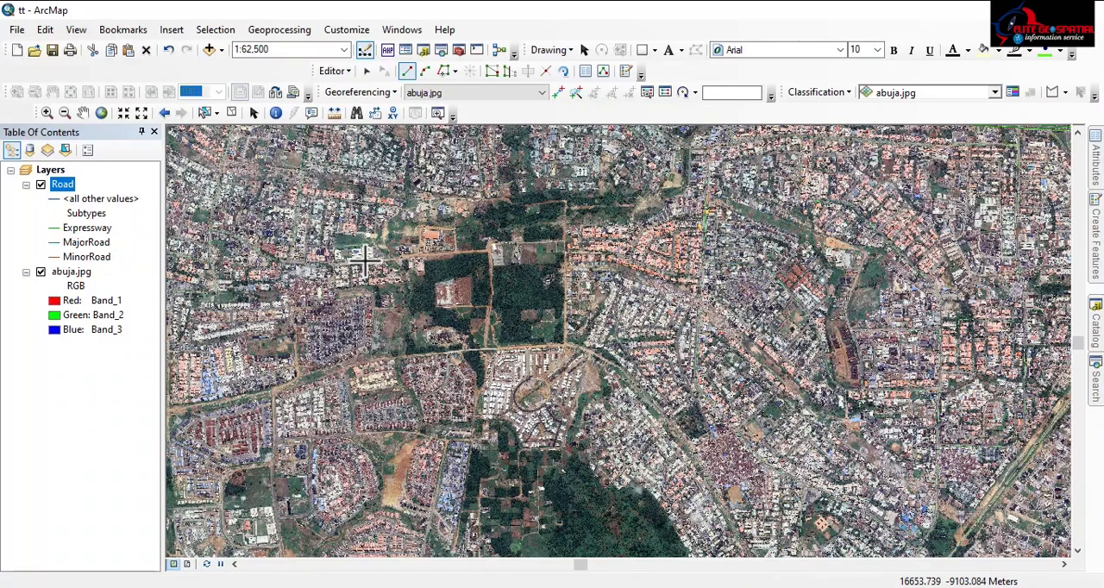
Examine the traced roads through the districts just south of the expressway, from the western cloverleaf east to the eastern interchange
{"action": "left_click_drag", "start_coordinate": [365, 261], "coordinate": [460, 445]}
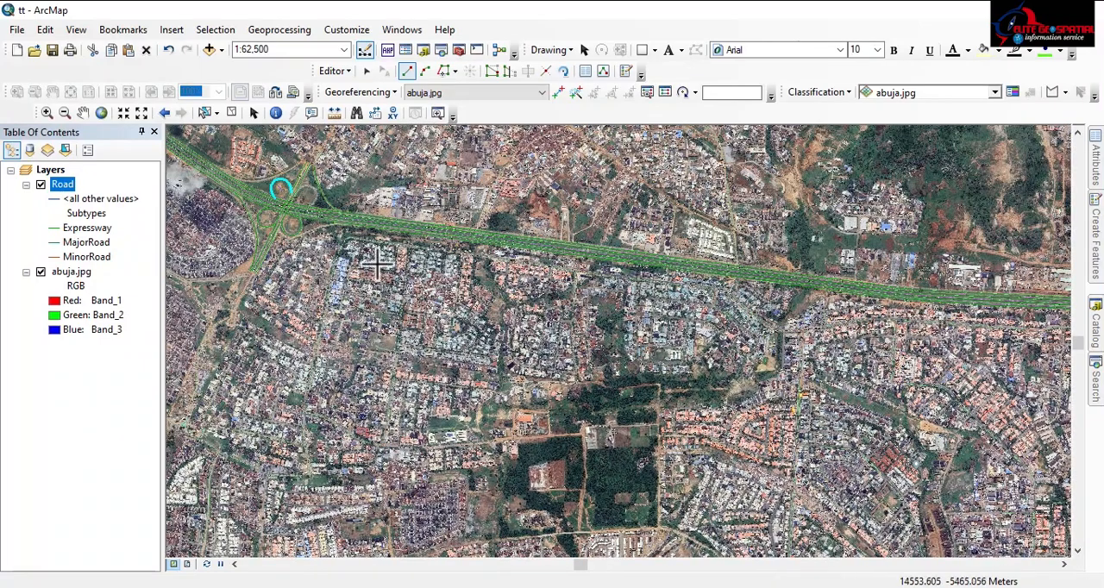
{"action": "scroll", "coordinate": [294, 313], "scroll_direction": "up", "scroll_amount": 3}
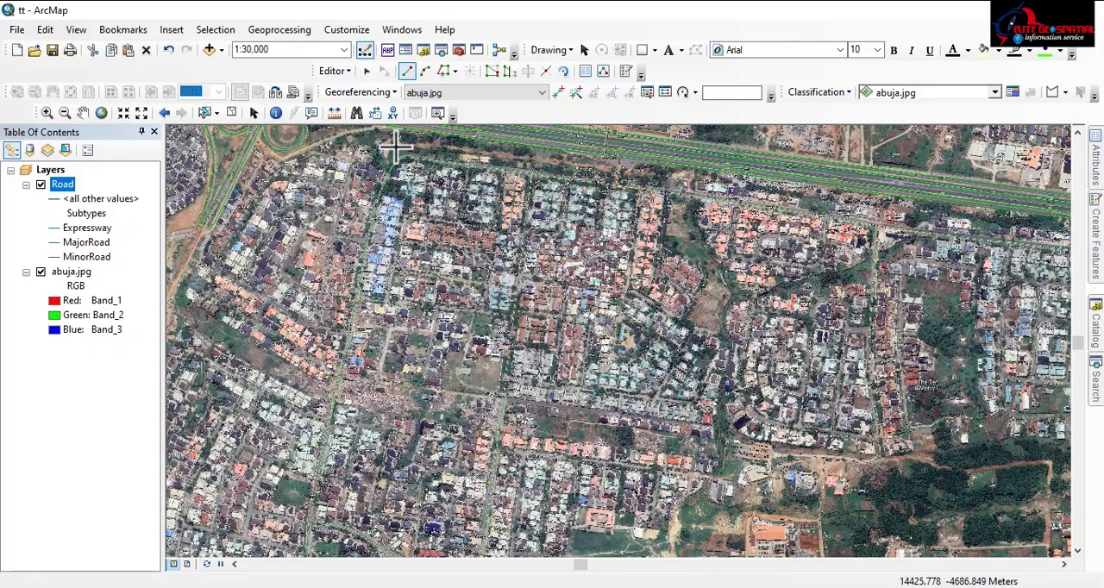
{"action": "scroll", "coordinate": [342, 284], "scroll_direction": "up", "scroll_amount": 2}
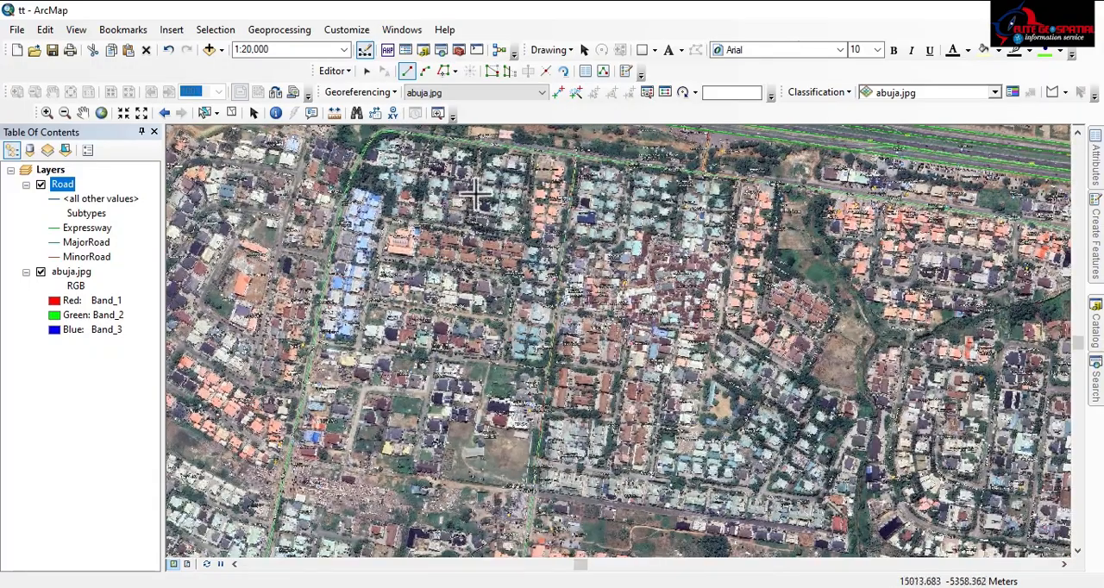
{"action": "left_click_drag", "start_coordinate": [476, 196], "coordinate": [419, 268]}
{"action": "left_click_drag", "start_coordinate": [1029, 307], "coordinate": [767, 239]}
{"action": "left_click_drag", "start_coordinate": [1034, 249], "coordinate": [601, 220]}
{"action": "left_click_drag", "start_coordinate": [909, 306], "coordinate": [667, 244]}
{"action": "left_click_drag", "start_coordinate": [743, 313], "coordinate": [401, 259]}
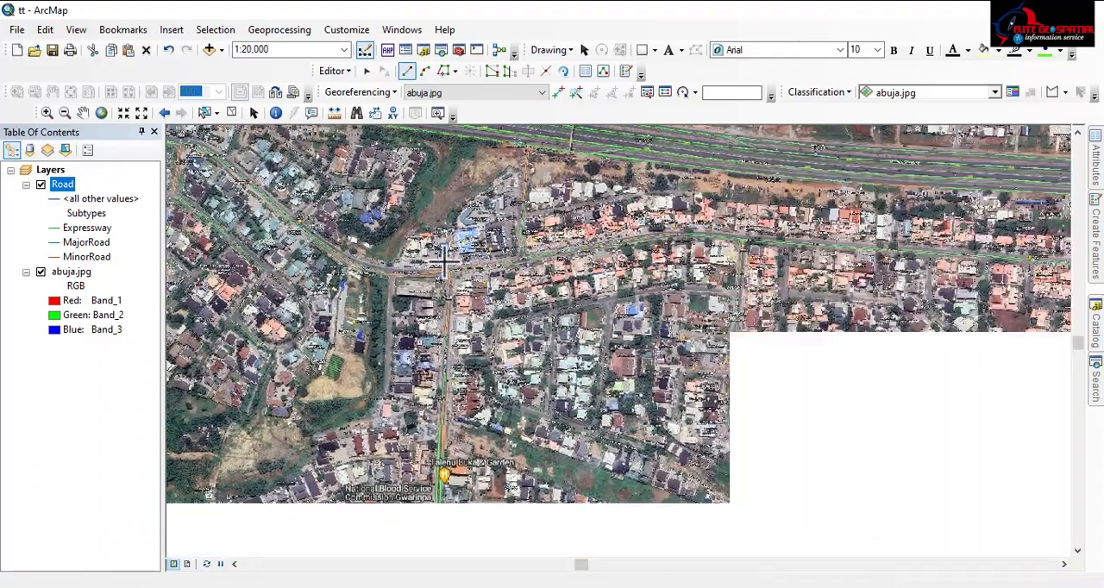
{"action": "left_click_drag", "start_coordinate": [880, 257], "coordinate": [386, 214]}
{"action": "left_click_drag", "start_coordinate": [752, 252], "coordinate": [381, 215]}
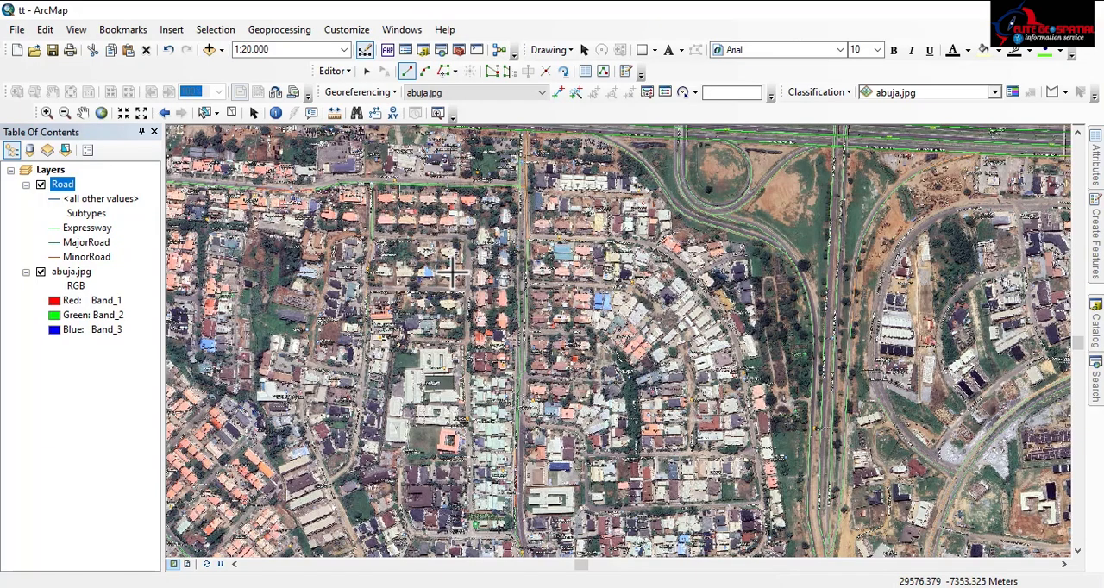
Inspect the paired lines on Wole Soyinka Ave near Gade St and the traced loops at the eastern interchange
{"action": "scroll", "coordinate": [536, 306], "scroll_direction": "down", "scroll_amount": 5}
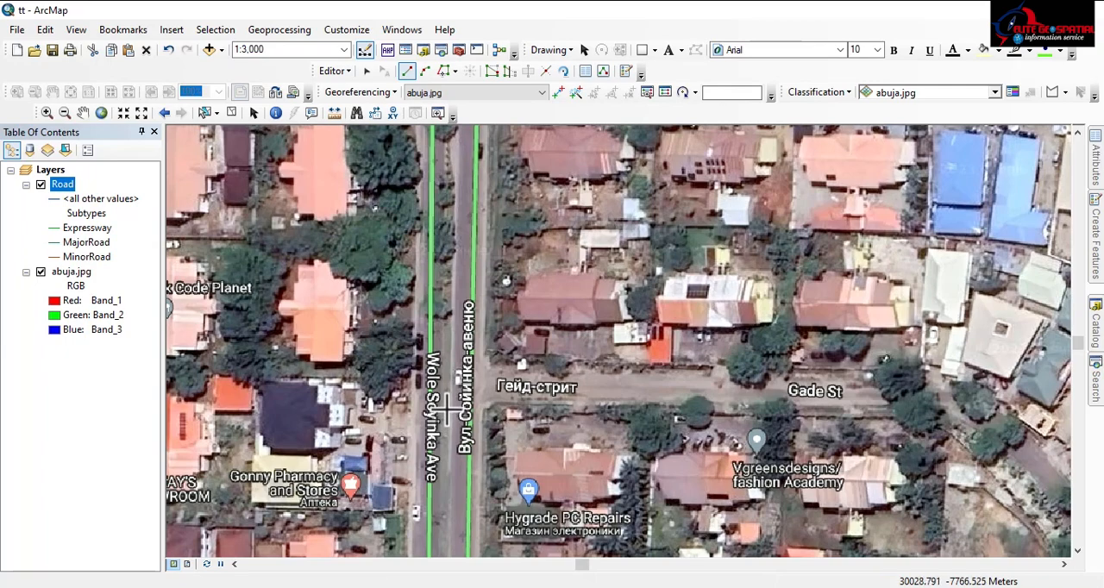
{"action": "scroll", "coordinate": [450, 380], "scroll_direction": "up", "scroll_amount": 5}
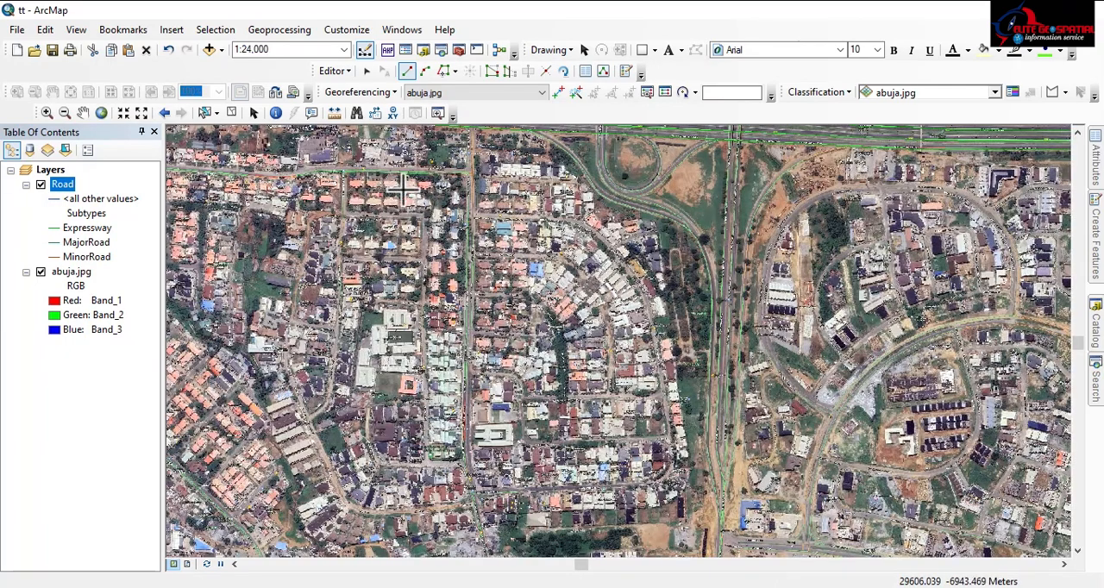
{"action": "scroll", "coordinate": [733, 181], "scroll_direction": "up", "scroll_amount": 3}
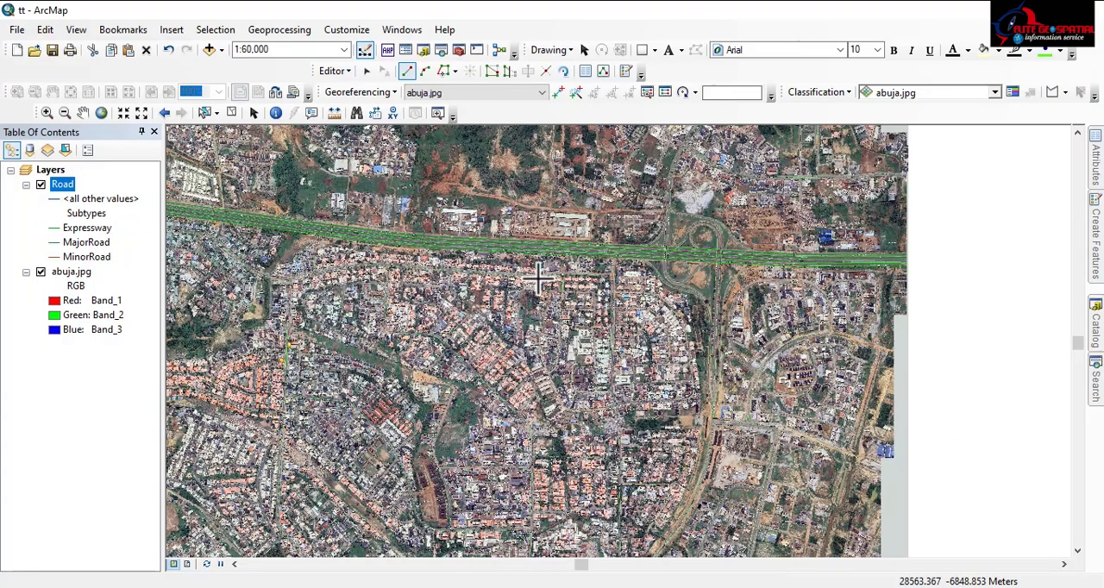
{"action": "scroll", "coordinate": [720, 246], "scroll_direction": "down", "scroll_amount": 4}
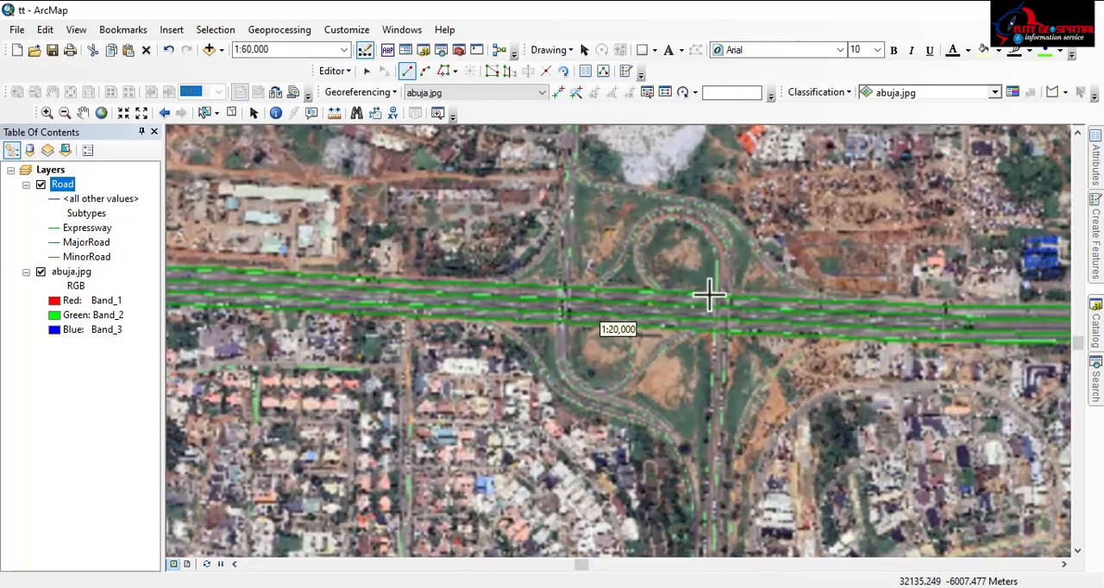
{"action": "scroll", "coordinate": [570, 296], "scroll_direction": "up", "scroll_amount": 2}
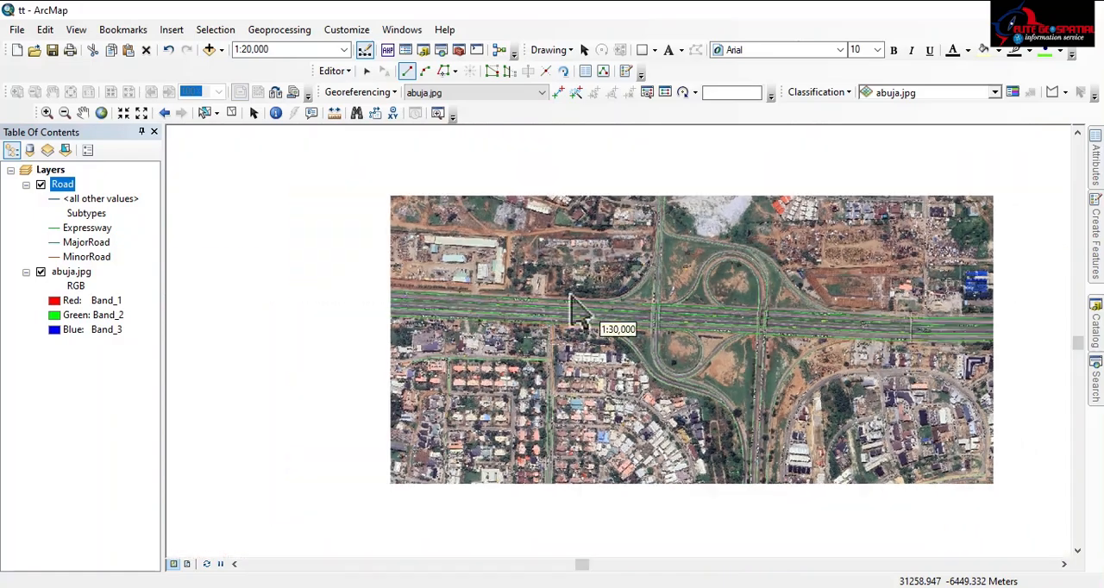
{"action": "scroll", "coordinate": [658, 311], "scroll_direction": "up", "scroll_amount": 4}
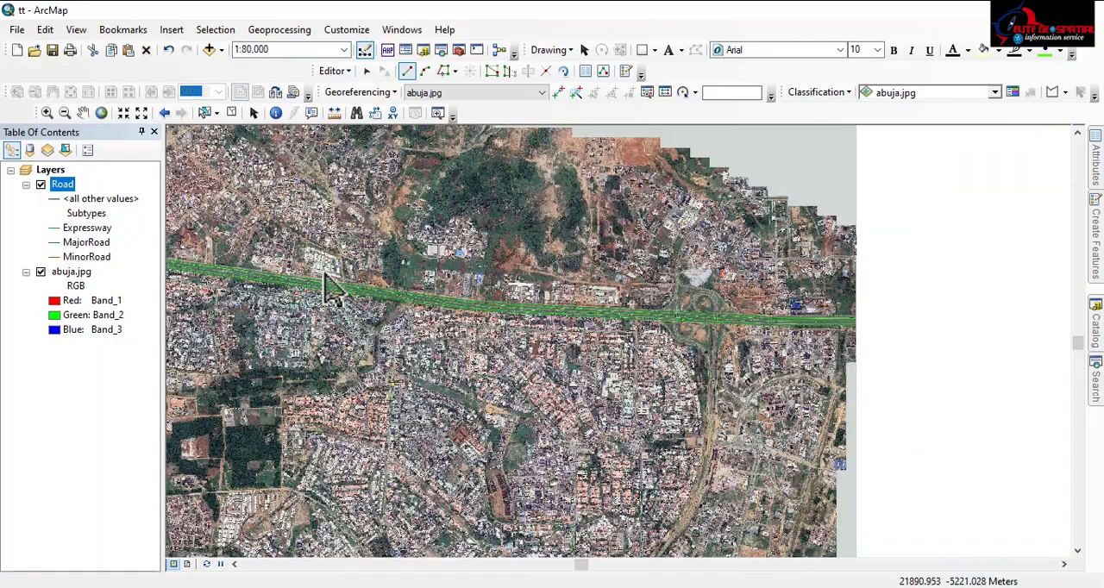
Follow the traced Expressway lines from their northwestern end past the cloverleaf to the eastern interchange
{"action": "left_click_drag", "start_coordinate": [326, 276], "coordinate": [771, 358]}
{"action": "left_click_drag", "start_coordinate": [325, 269], "coordinate": [647, 369]}
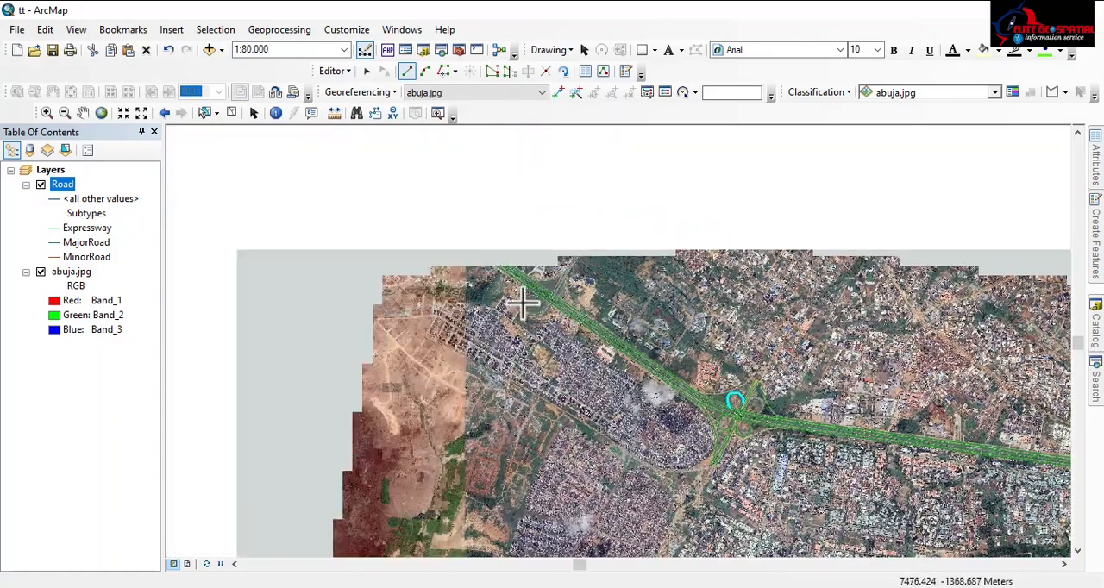
{"action": "scroll", "coordinate": [589, 330], "scroll_direction": "down", "scroll_amount": 4}
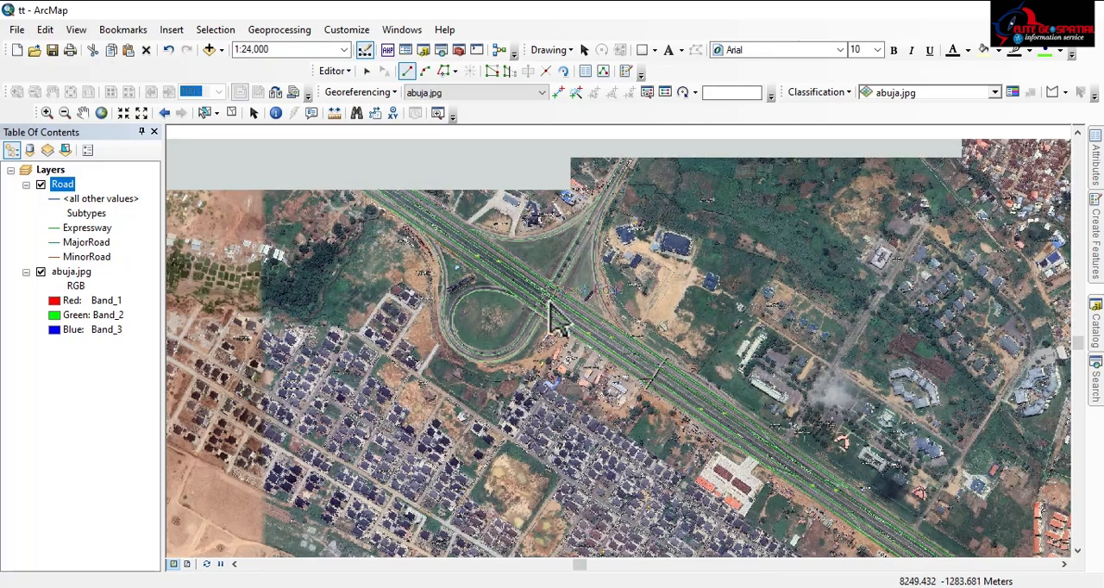
{"action": "left_click_drag", "start_coordinate": [733, 414], "coordinate": [296, 200]}
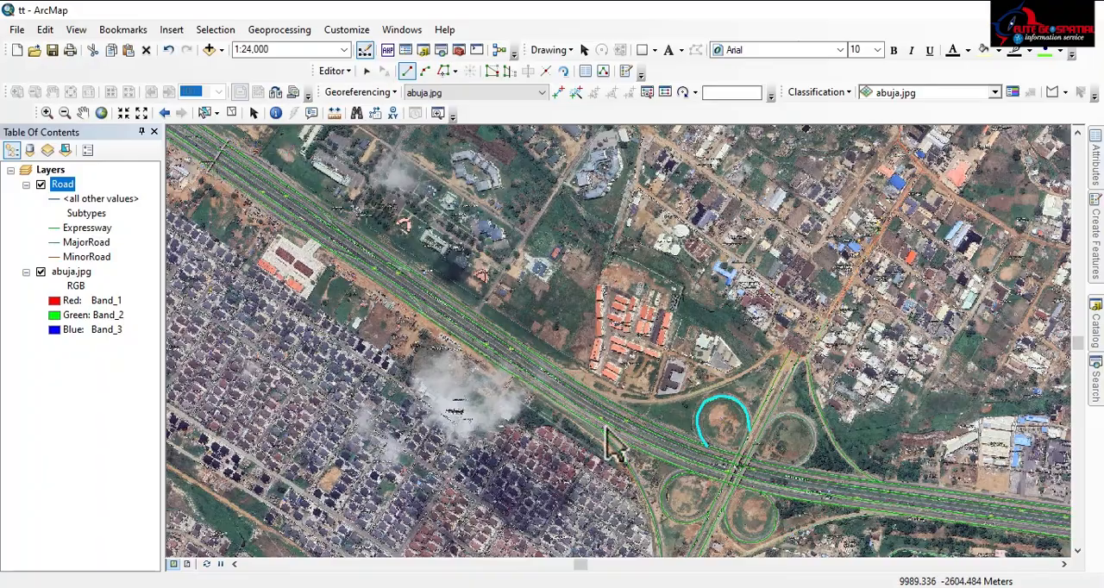
{"action": "left_click_drag", "start_coordinate": [611, 443], "coordinate": [258, 223]}
{"action": "left_click_drag", "start_coordinate": [681, 350], "coordinate": [332, 292]}
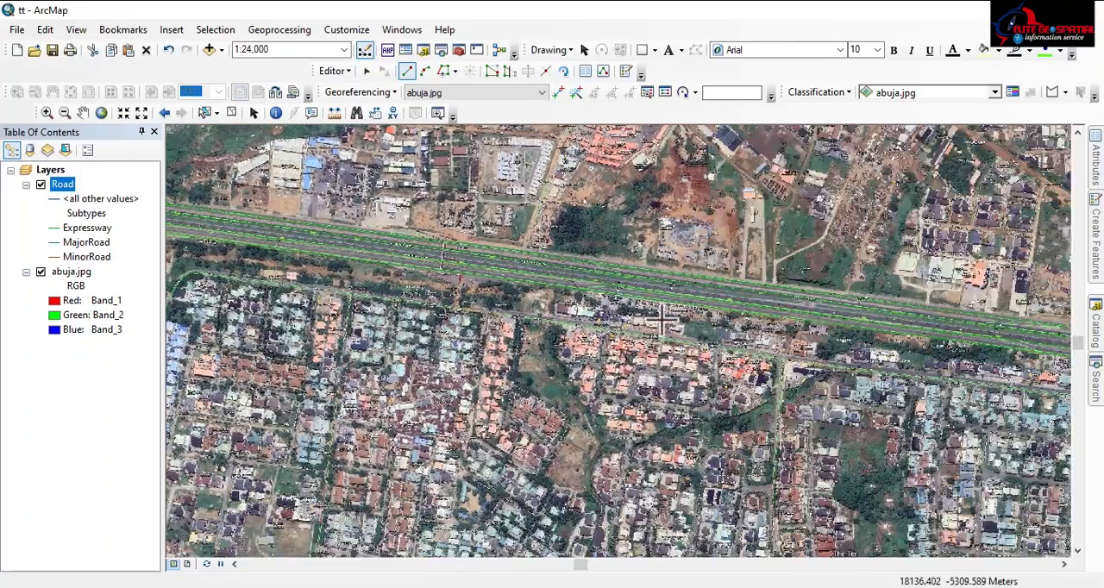
{"action": "left_click_drag", "start_coordinate": [661, 319], "coordinate": [303, 258]}
{"action": "left_click_drag", "start_coordinate": [742, 329], "coordinate": [244, 269]}
{"action": "left_click_drag", "start_coordinate": [676, 308], "coordinate": [664, 307]}
{"action": "scroll", "coordinate": [621, 332], "scroll_direction": "down", "scroll_amount": 4}
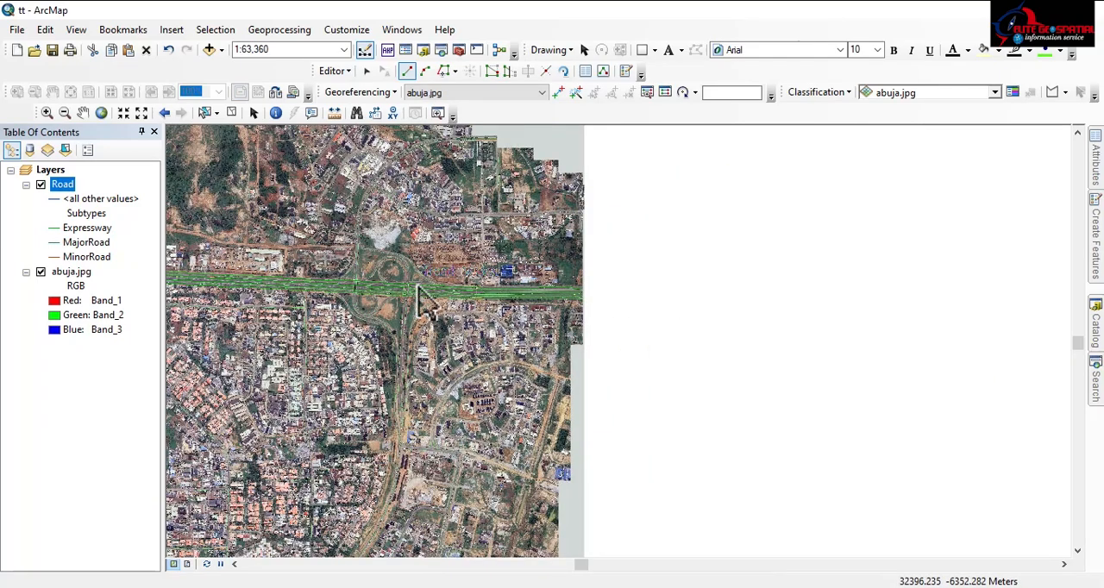
Review the expressway back west to the cloverleaf and examine the road network in the districts south of it
{"action": "left_click_drag", "start_coordinate": [425, 301], "coordinate": [826, 300]}
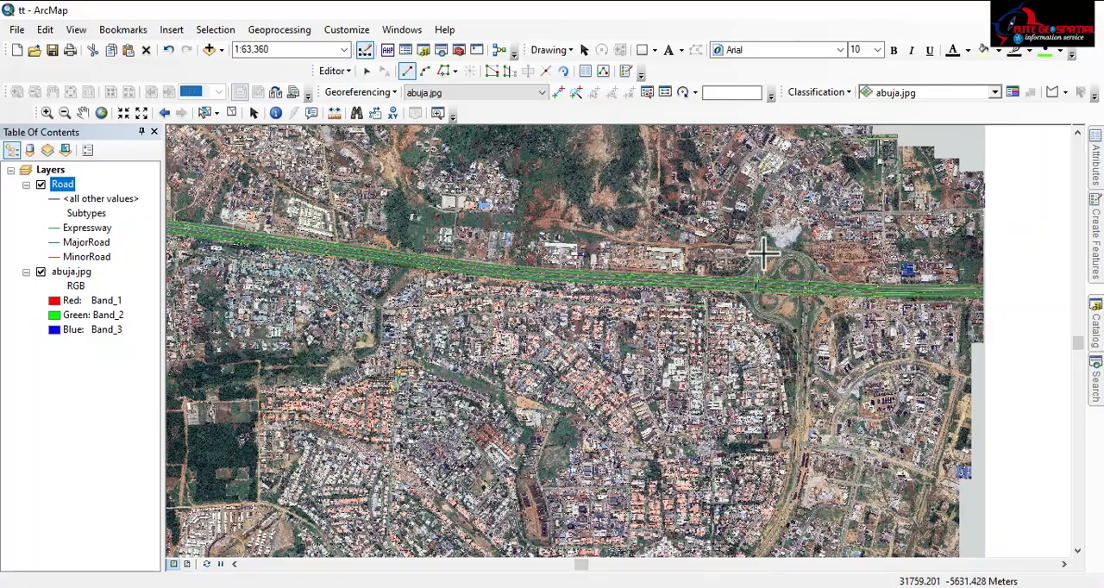
{"action": "left_click_drag", "start_coordinate": [610, 233], "coordinate": [1094, 438]}
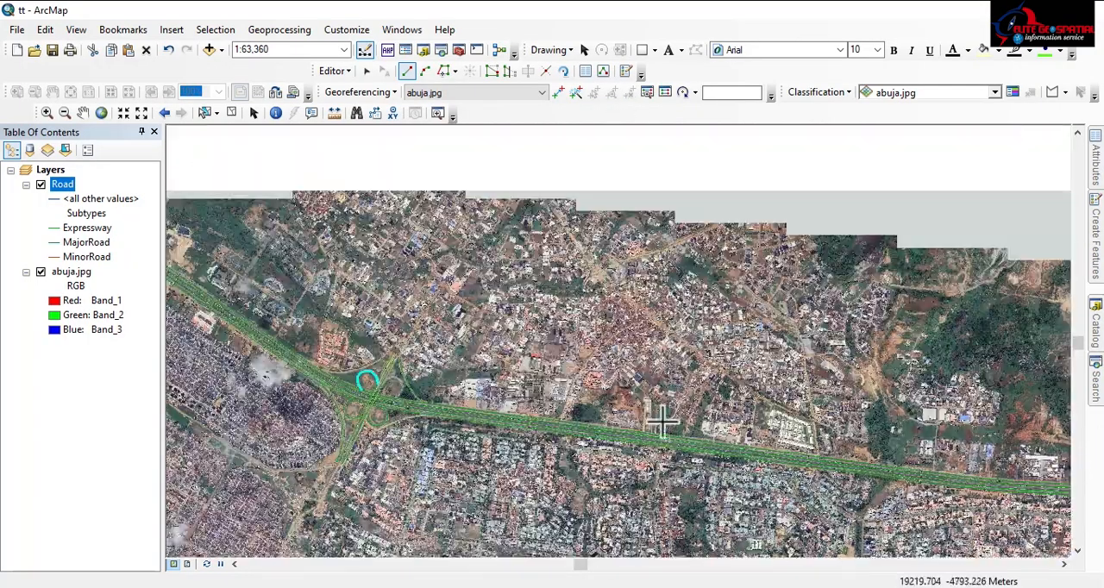
{"action": "left_click_drag", "start_coordinate": [622, 414], "coordinate": [779, 351]}
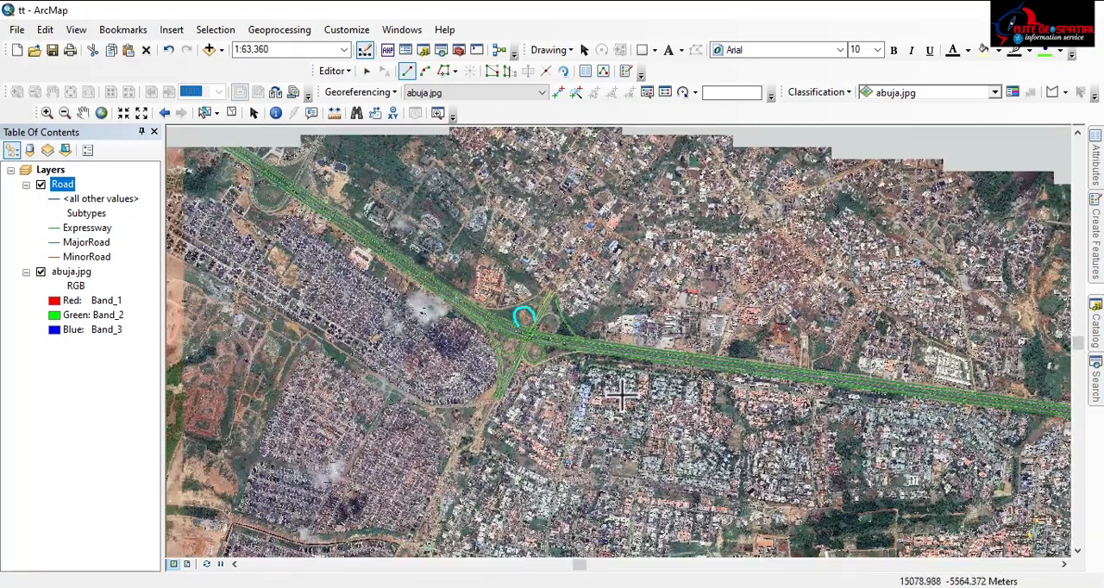
{"action": "left_click_drag", "start_coordinate": [313, 301], "coordinate": [445, 319]}
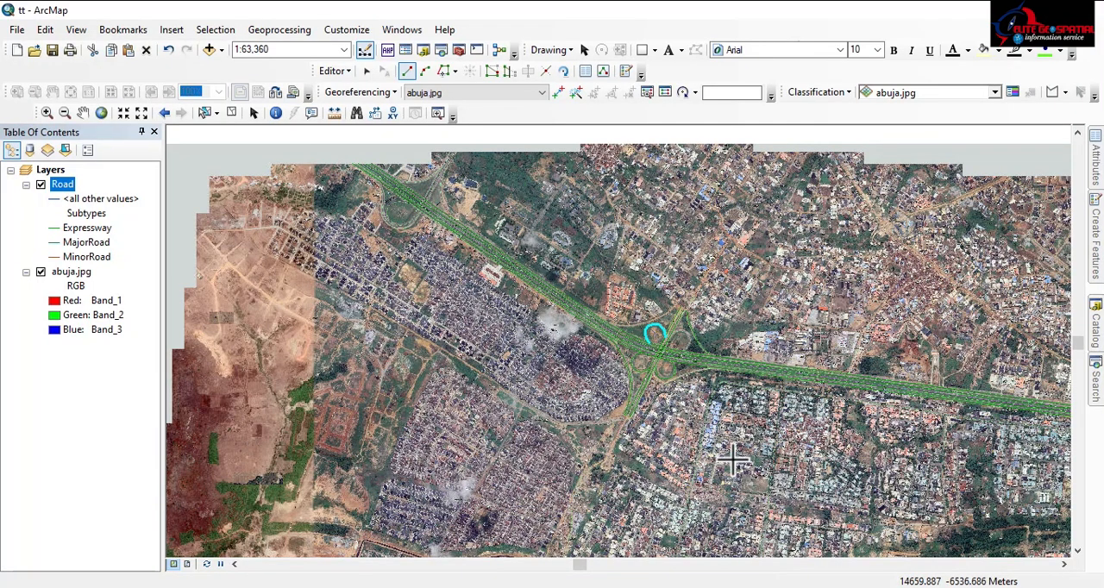
{"action": "left_click_drag", "start_coordinate": [733, 460], "coordinate": [438, 261]}
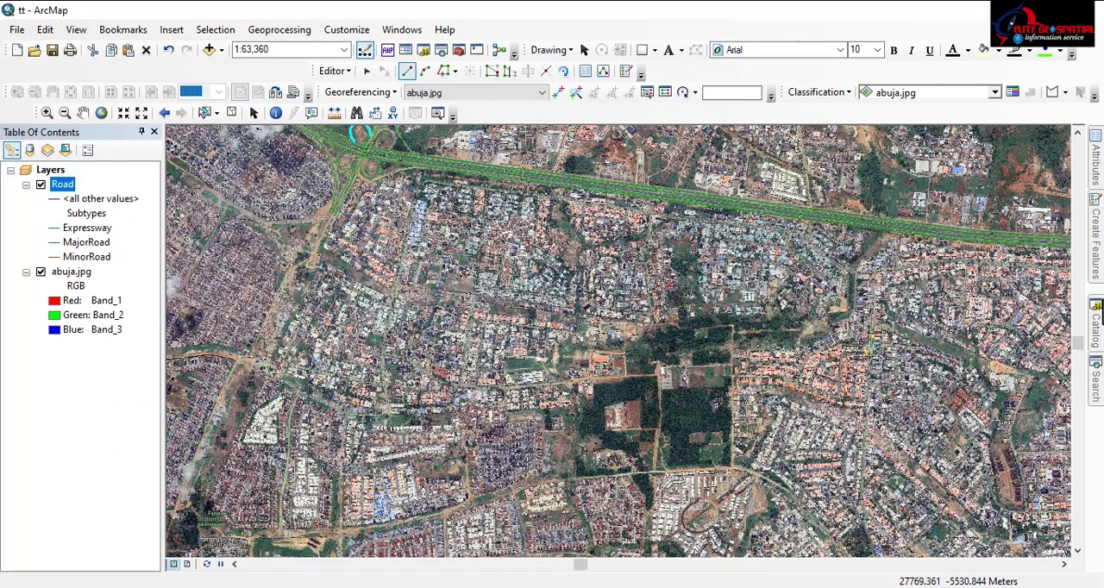
Select the MajorRoad feature template, and switch to the MinorRoad template for new Road lines
{"action": "mouse_move", "coordinate": [1095, 263]}
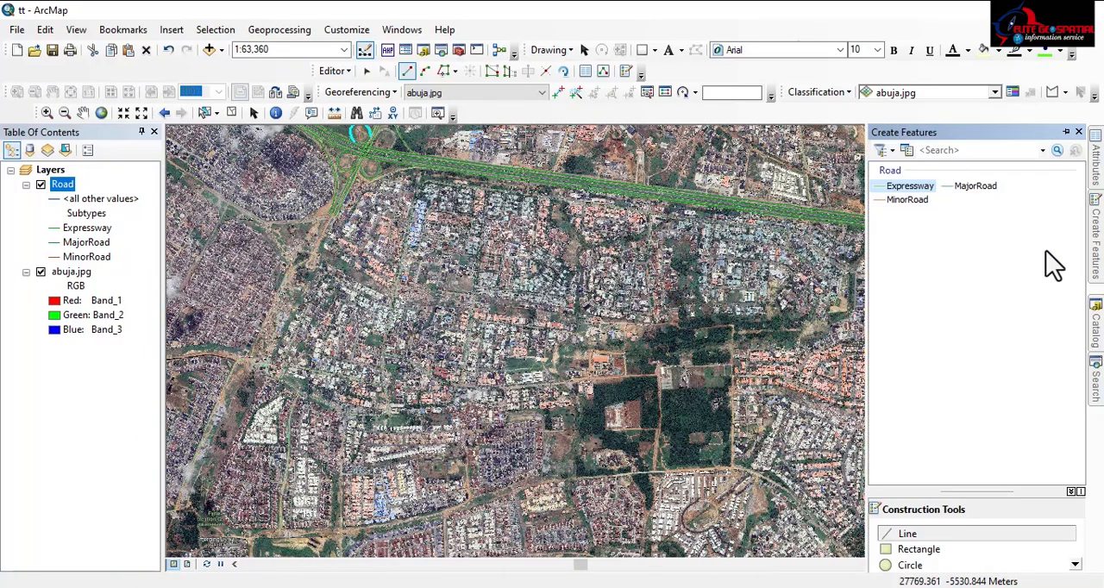
{"action": "left_click", "coordinate": [980, 186]}
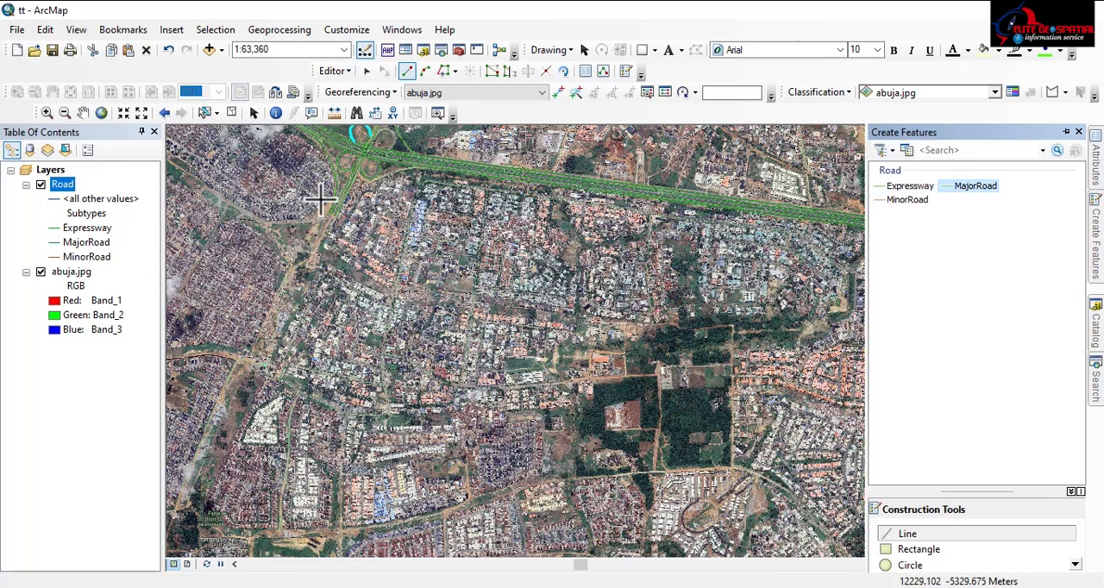
{"action": "left_click", "coordinate": [914, 201]}
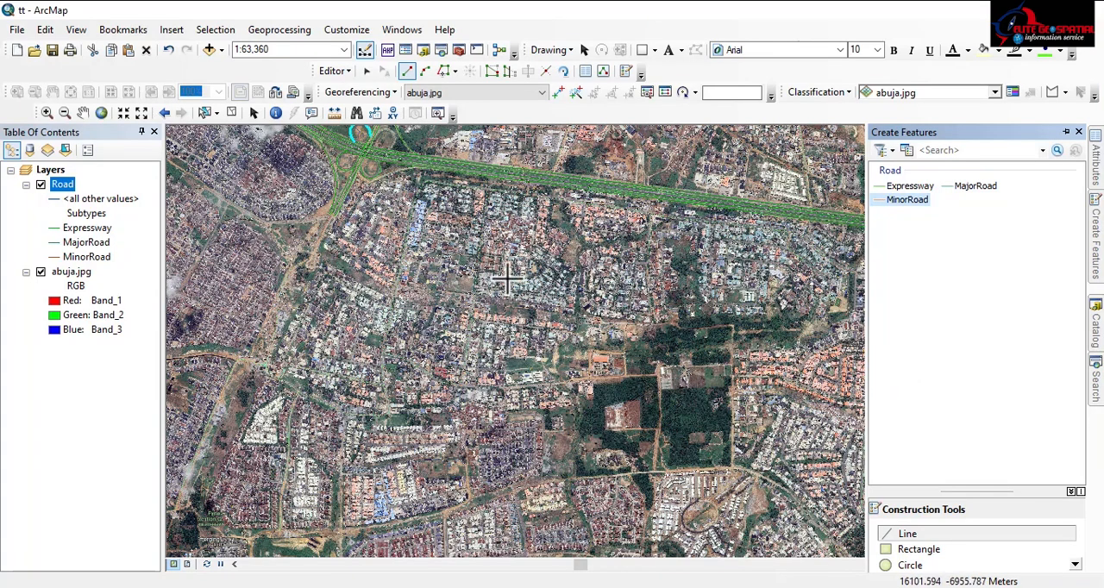
Examine the road network across the wider Abuja image, south of the traced expressway
{"action": "scroll", "coordinate": [377, 317], "scroll_direction": "up", "scroll_amount": 3}
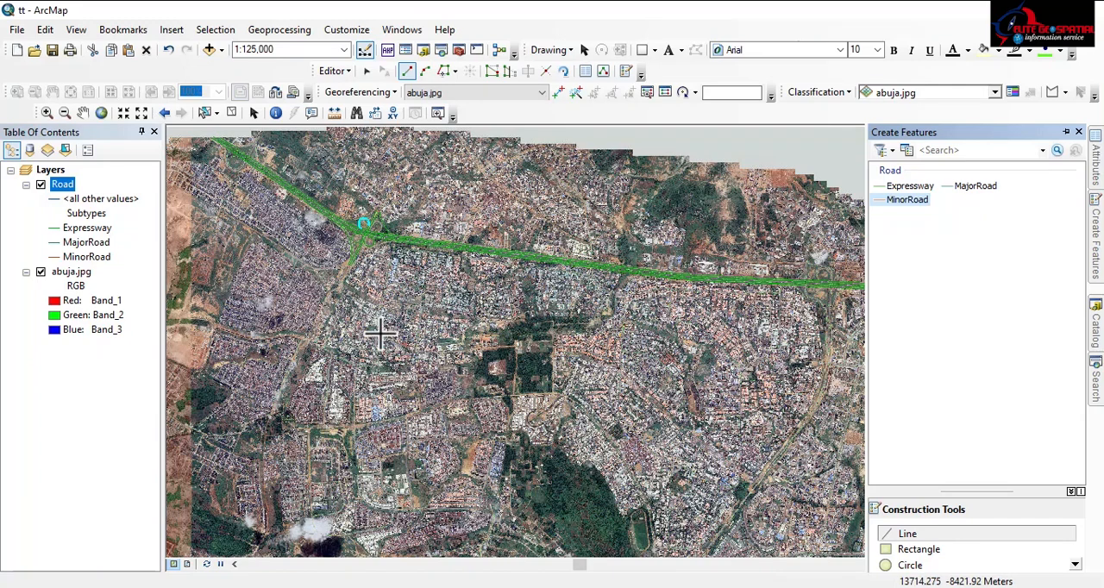
{"action": "scroll", "coordinate": [396, 287], "scroll_direction": "down", "scroll_amount": 3}
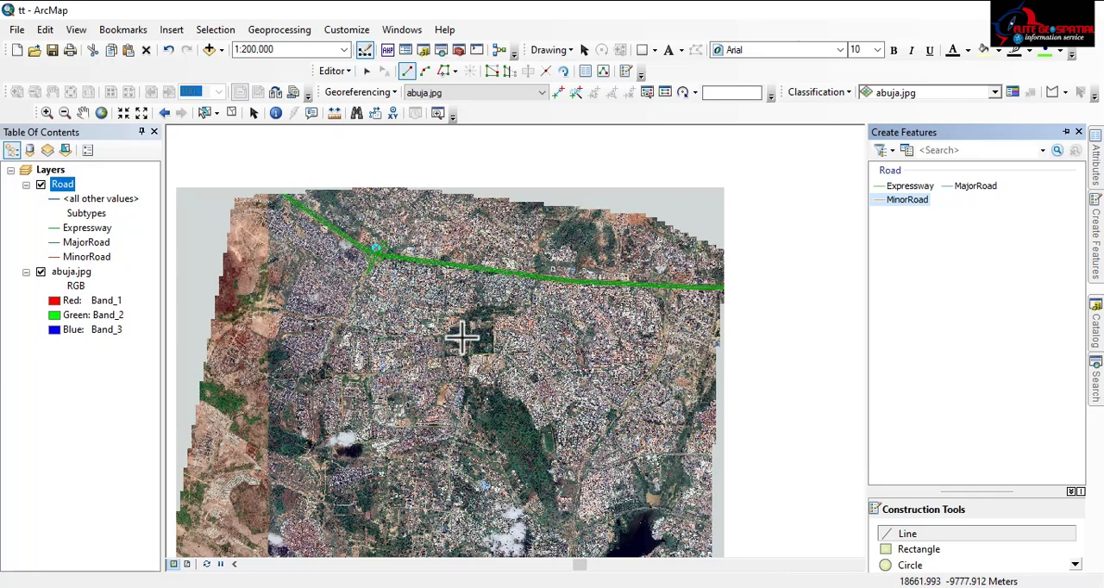
{"action": "mouse_move", "coordinate": [461, 337]}
{"action": "left_mouse_down"}
{"action": "mouse_move", "coordinate": [366, 219]}
{"action": "mouse_move", "coordinate": [469, 330]}
{"action": "left_mouse_up"}
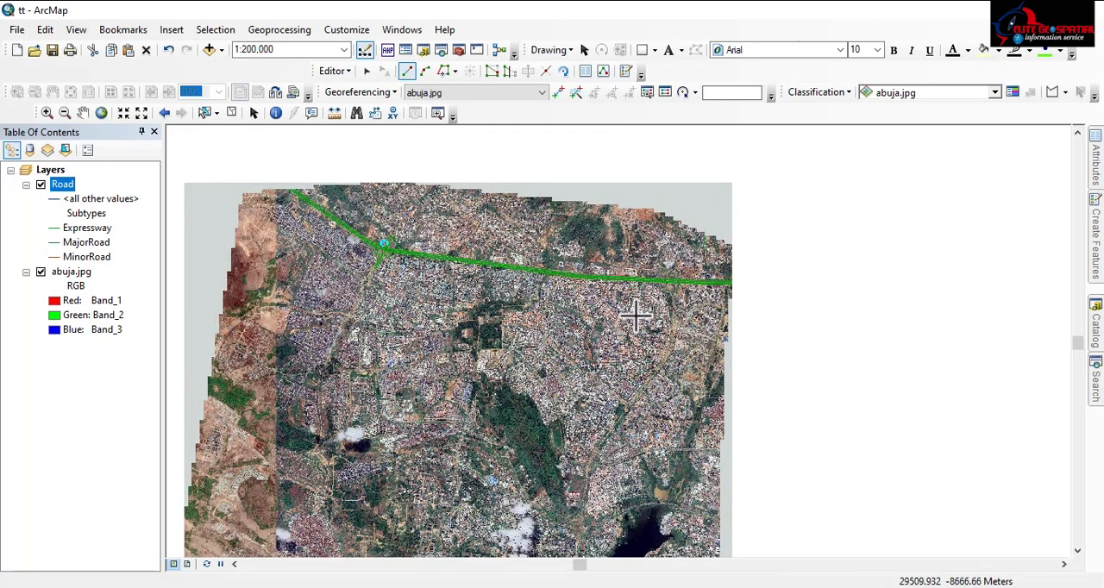